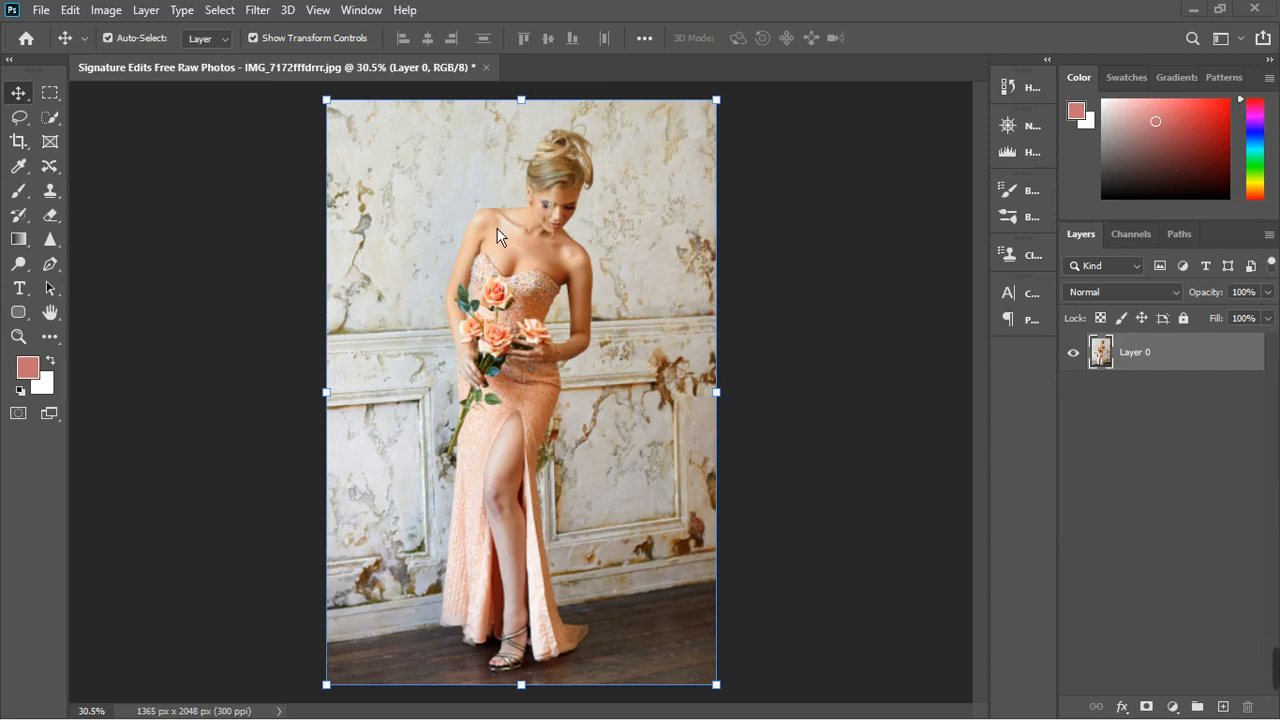
pyautogui.scroll(3, 503, 227)
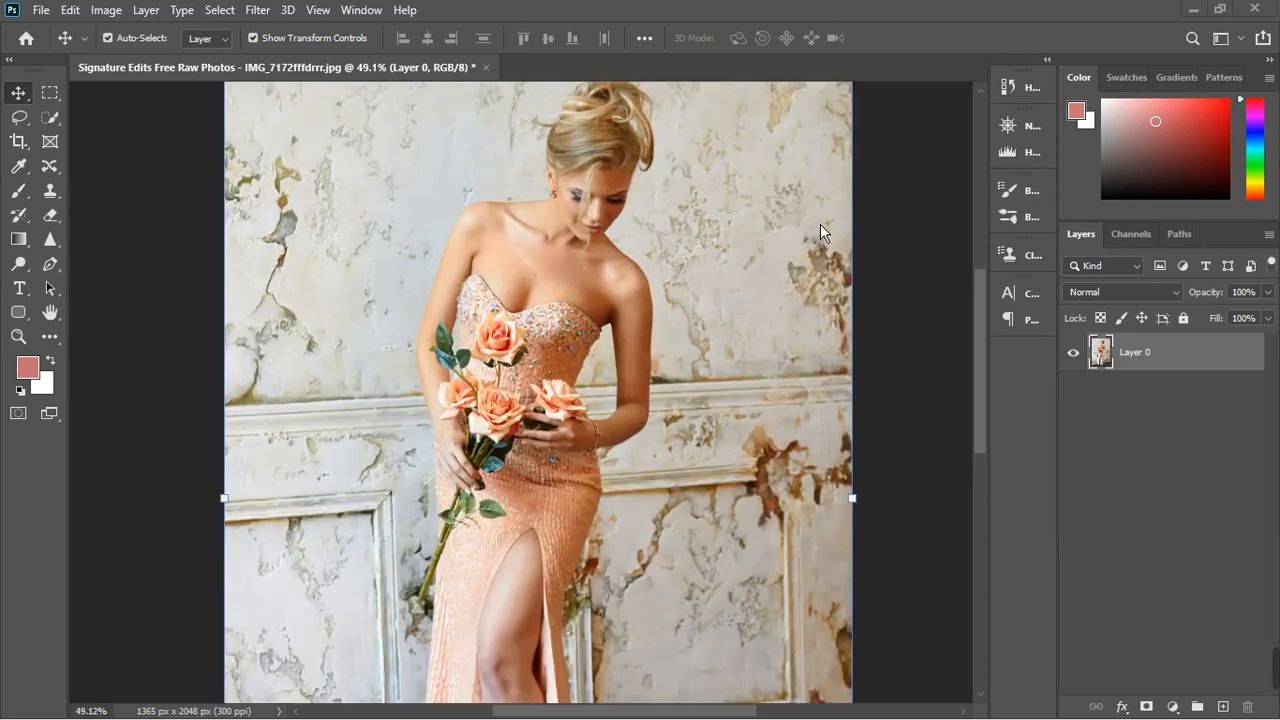
pyautogui.scroll(-2, 800, 304)
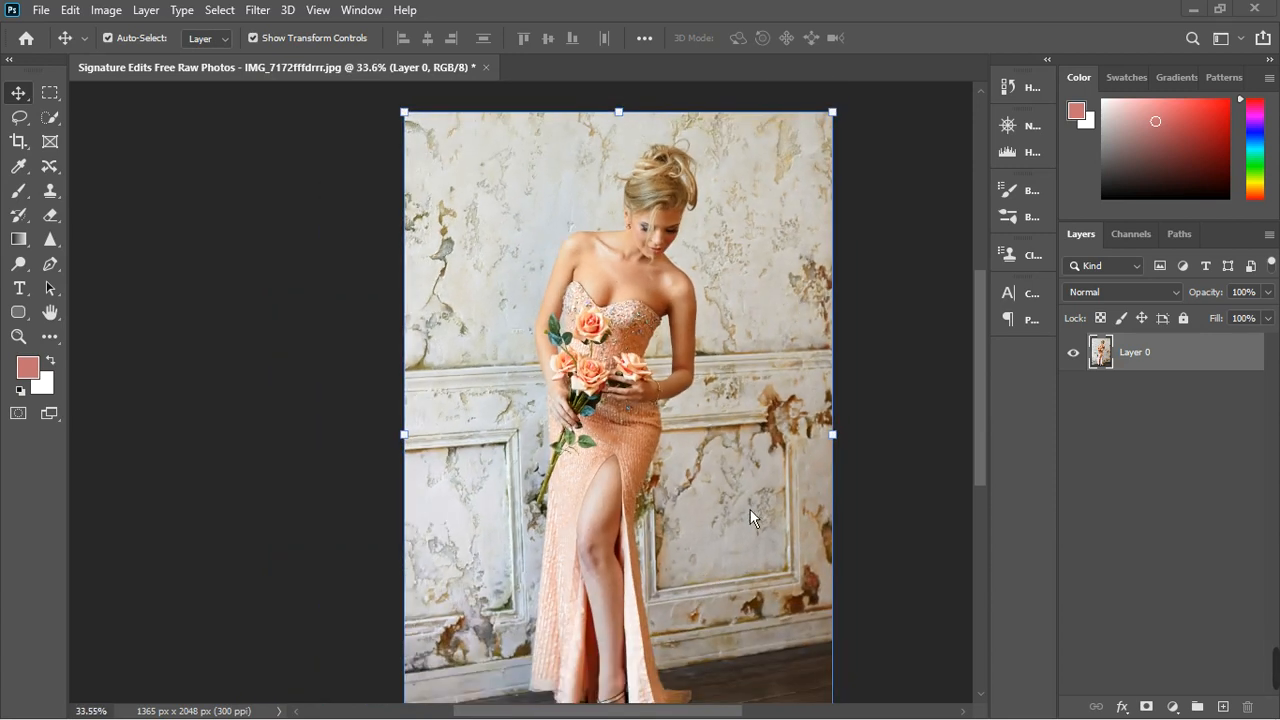
pyautogui.scroll(2, 750, 509)
pyautogui.scroll(-3, 701, 443)
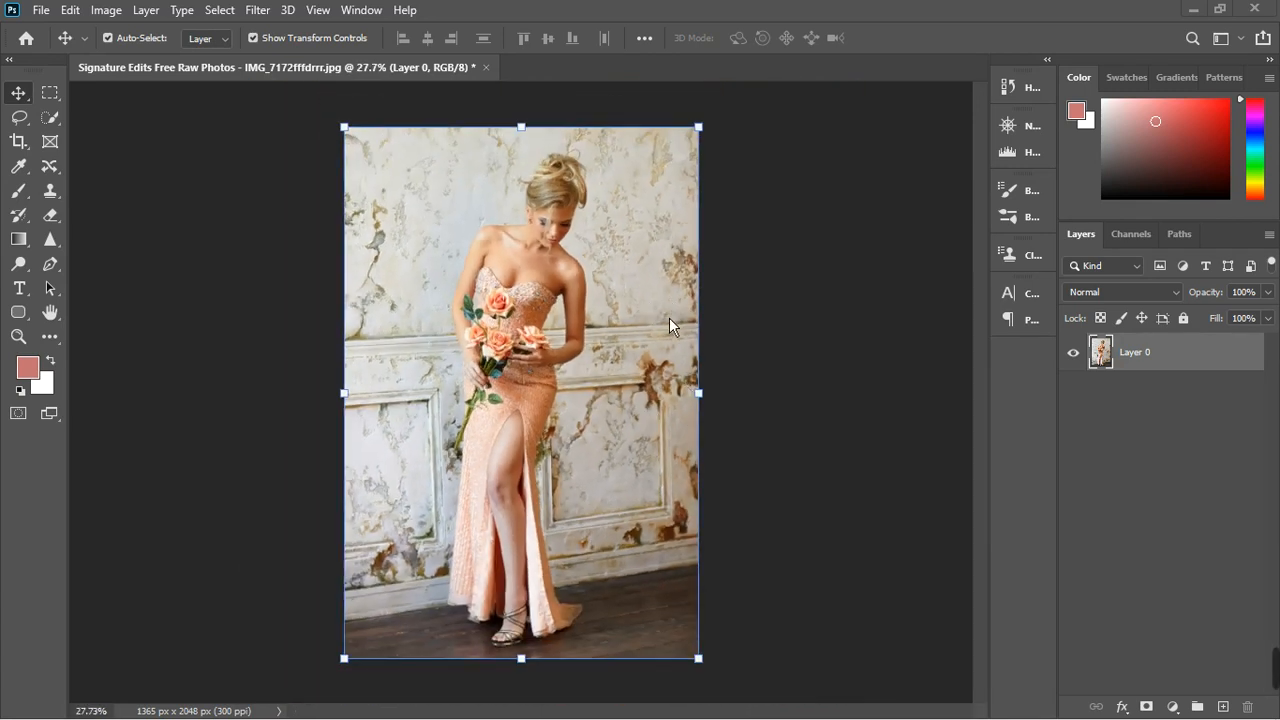
pyautogui.scroll(1, 527, 540)
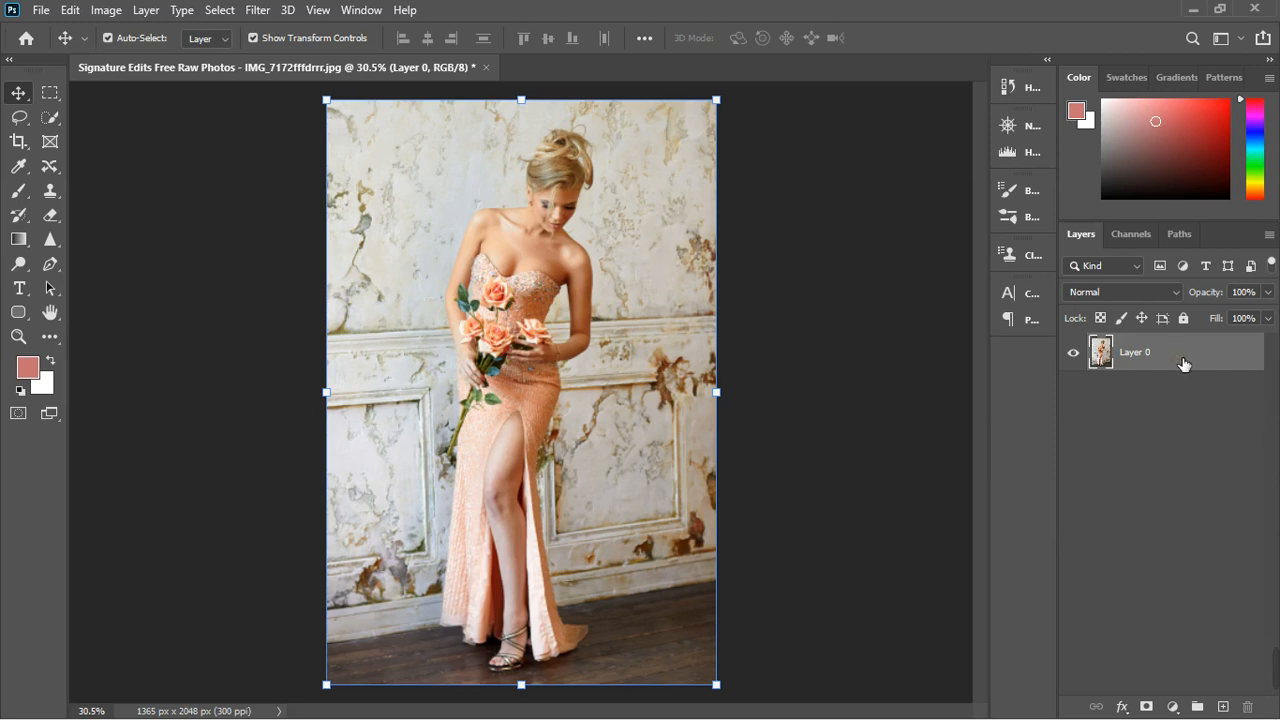
# - Duplicate the photo layer twice and rename the lower copy as color
pyautogui.hotkey('ctrl', 'j')
pyautogui.hotkey('ctrl', 'j')
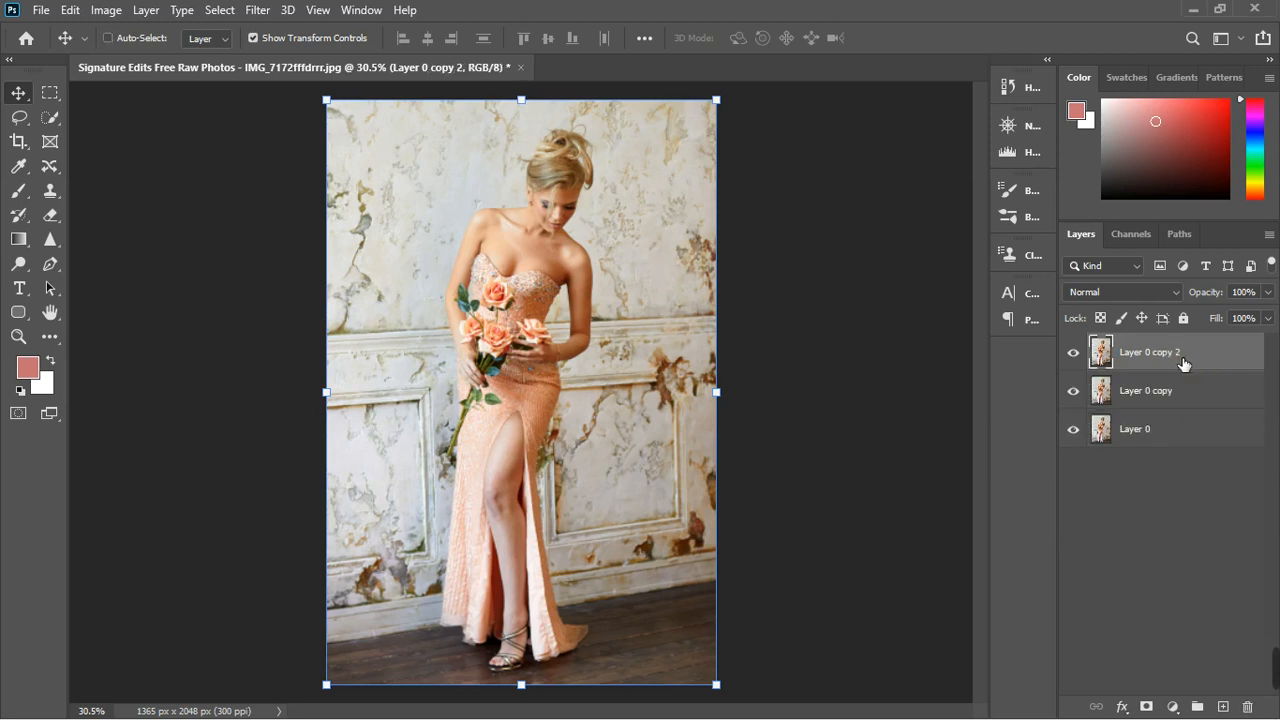
pyautogui.doubleClick(1158, 396)
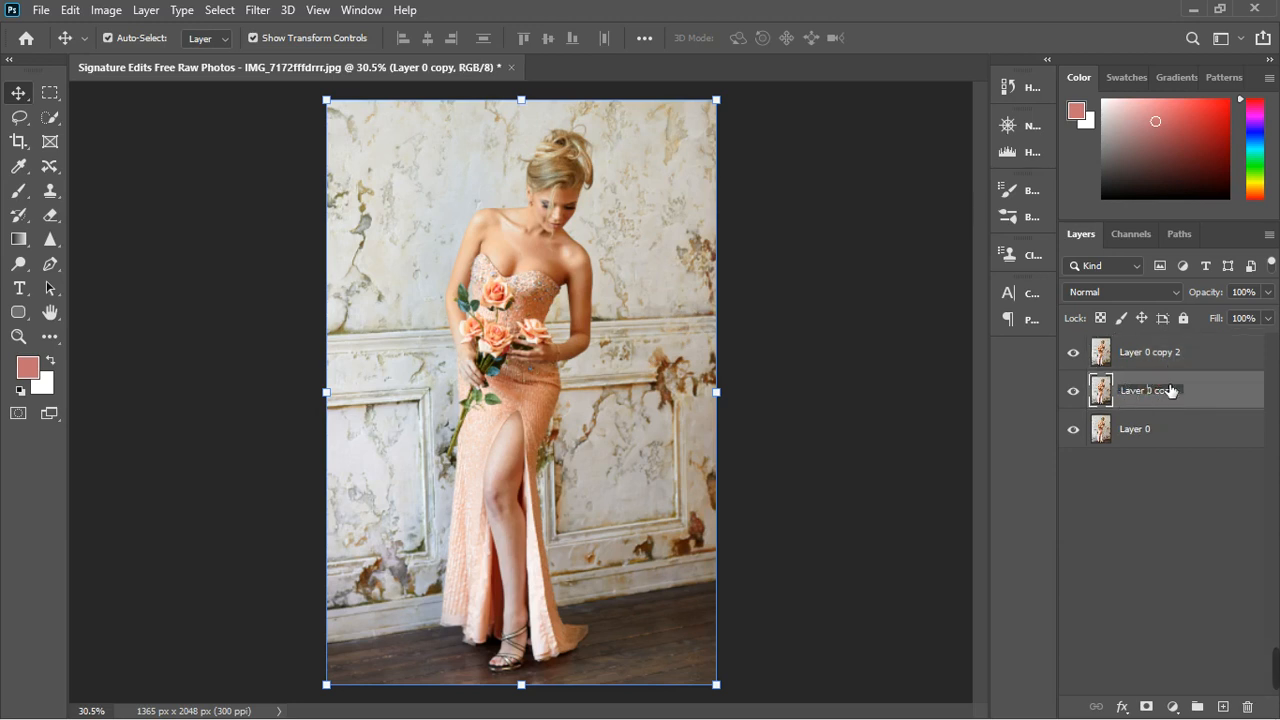
pyautogui.click(1195, 399)
pyautogui.doubleClick(1174, 400)
pyautogui.write('color')
pyautogui.press('Return')
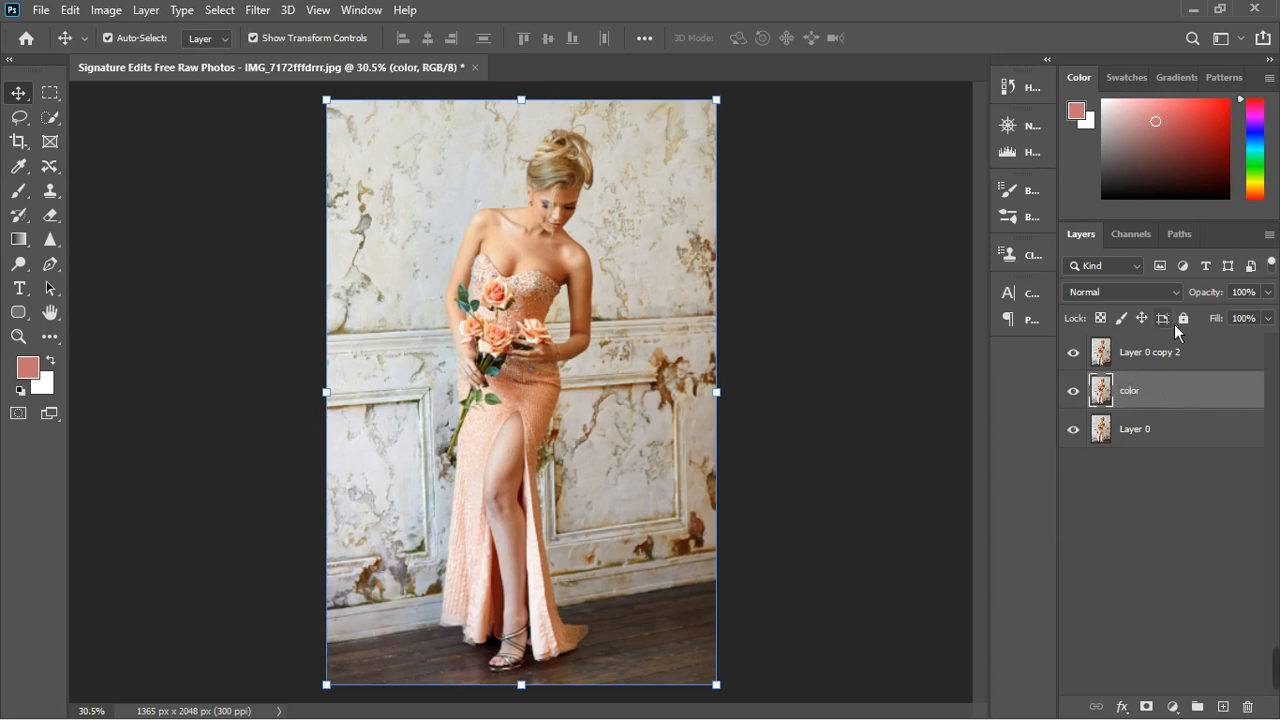
# - Rename the top copy as texture and hide it, leaving the color layer selected
pyautogui.doubleClick(1157, 362)
pyautogui.write('te')
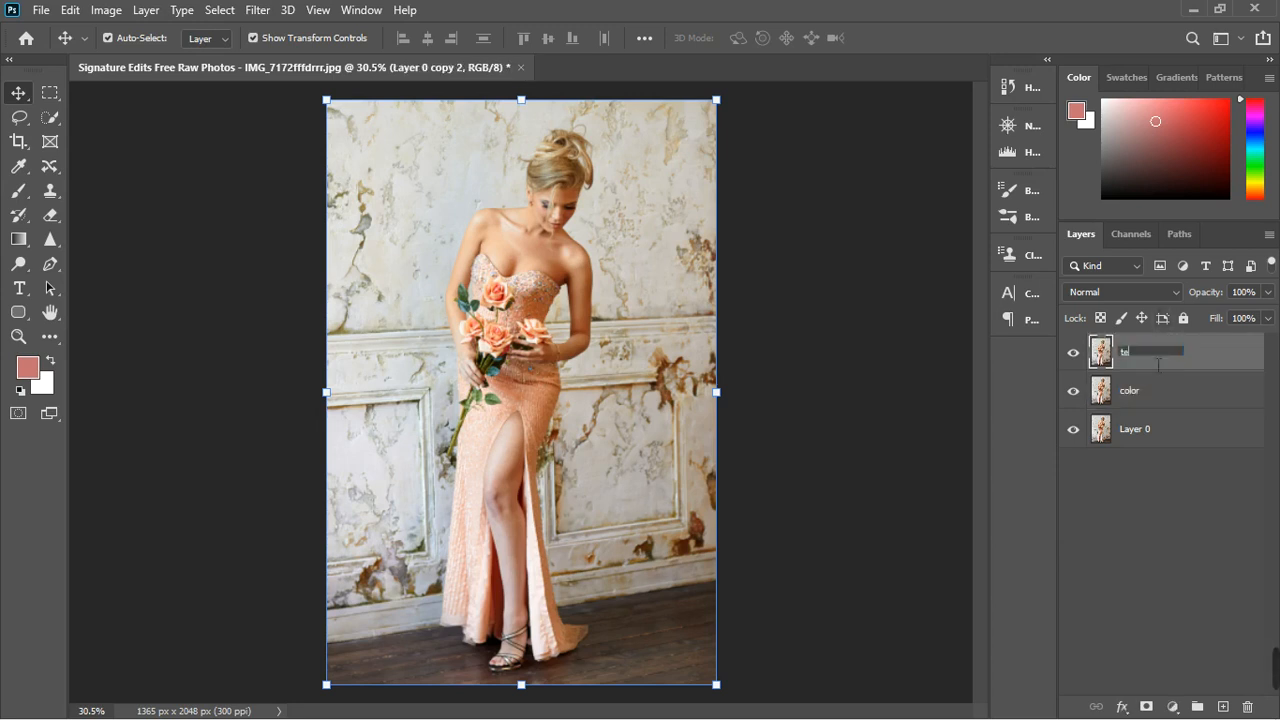
pyautogui.write('xture')
pyautogui.press('Return')
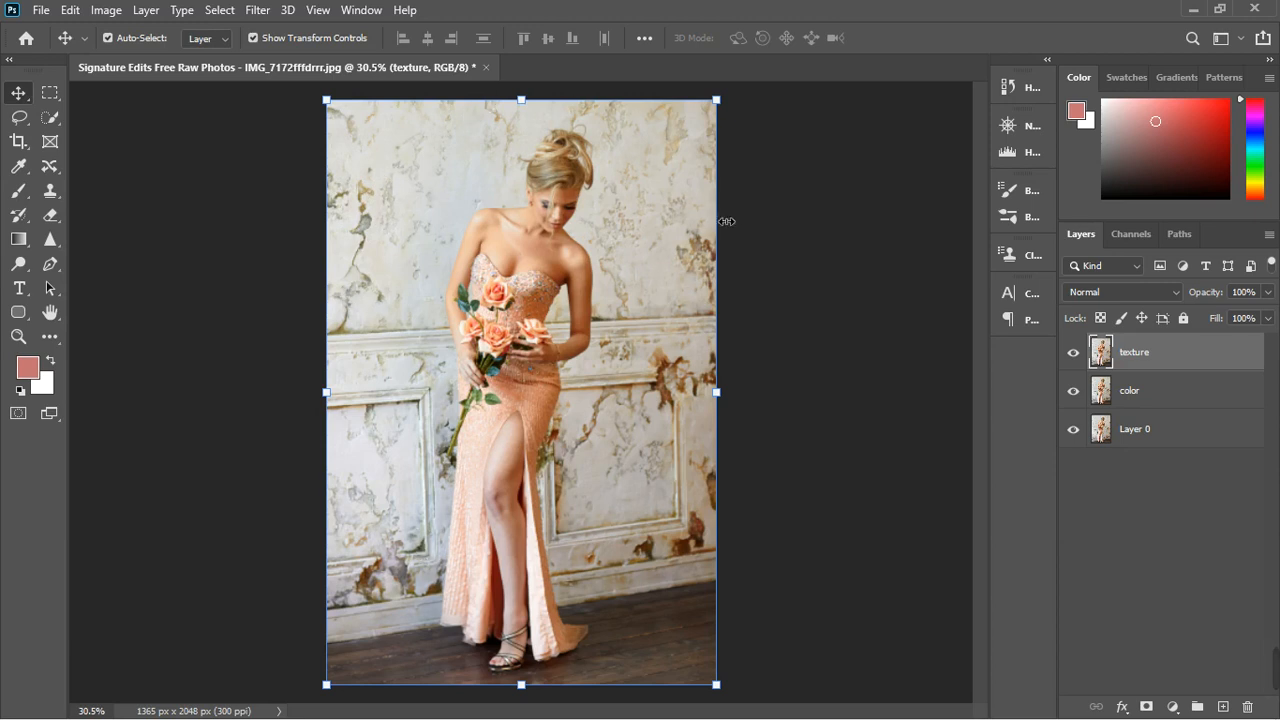
pyautogui.click(1073, 352)
pyautogui.click(1158, 402)
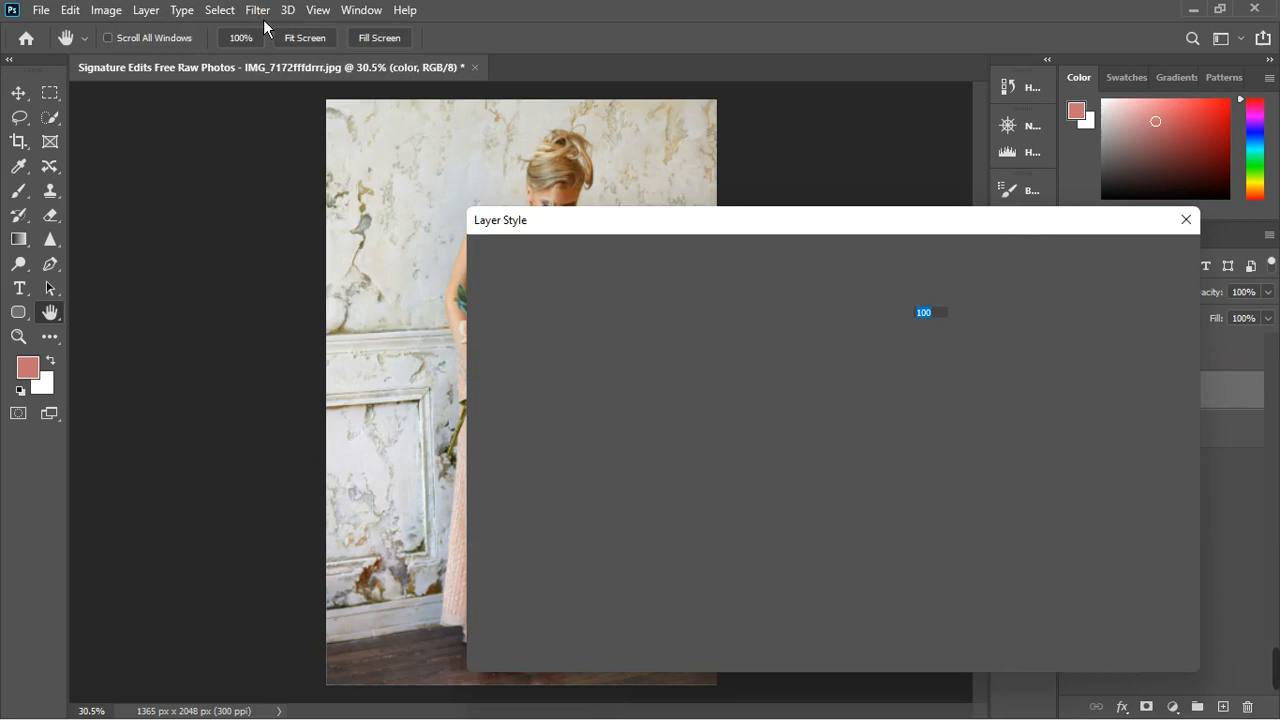
pyautogui.click(262, 14)
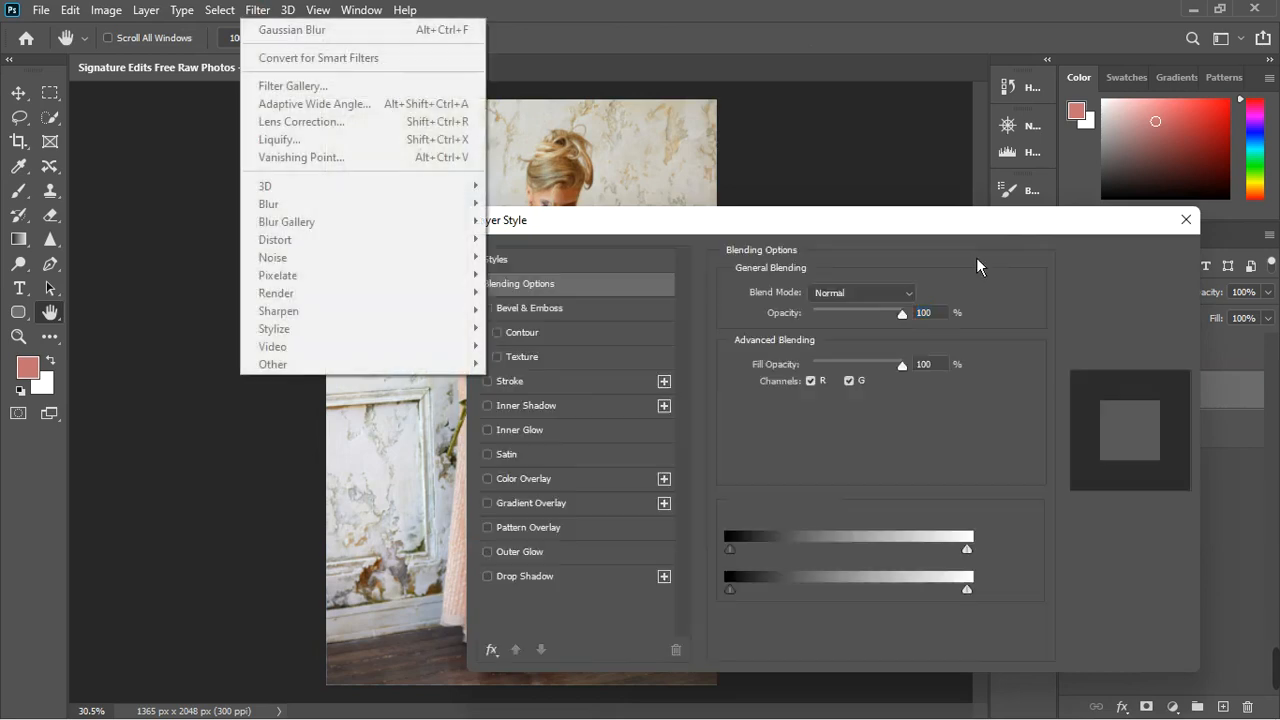
pyautogui.click(1186, 222)
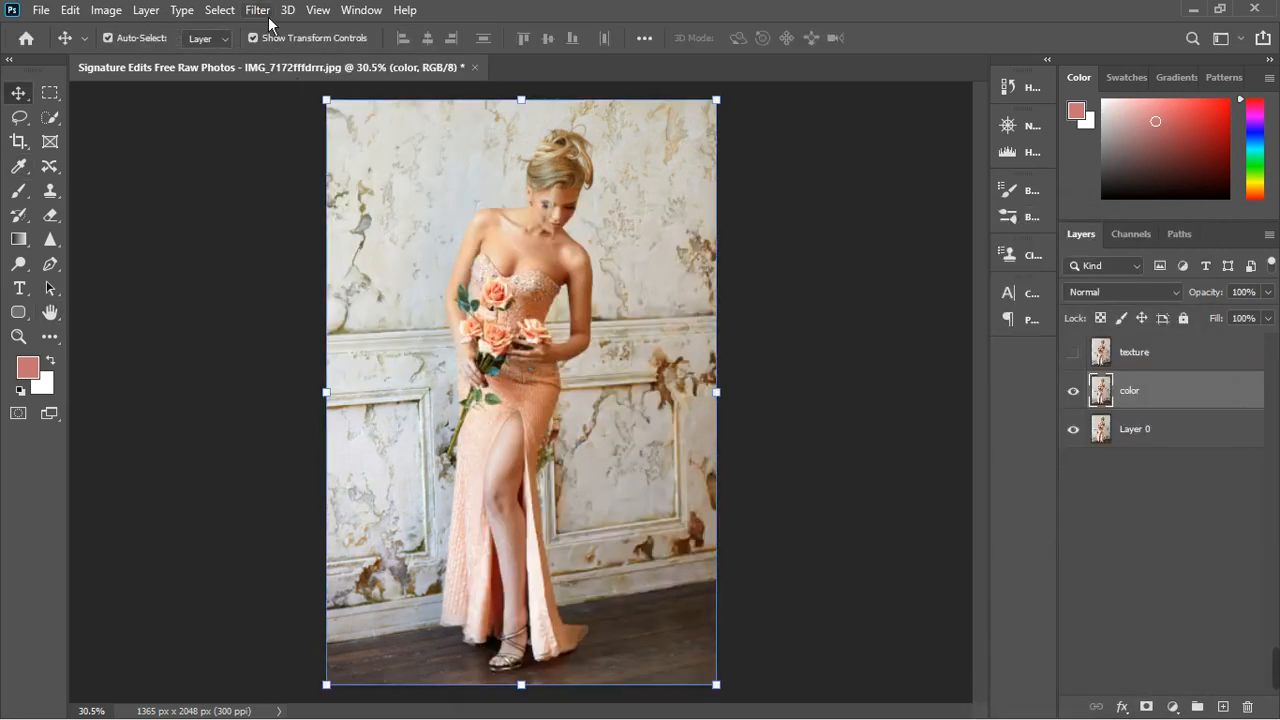
pyautogui.click(268, 14)
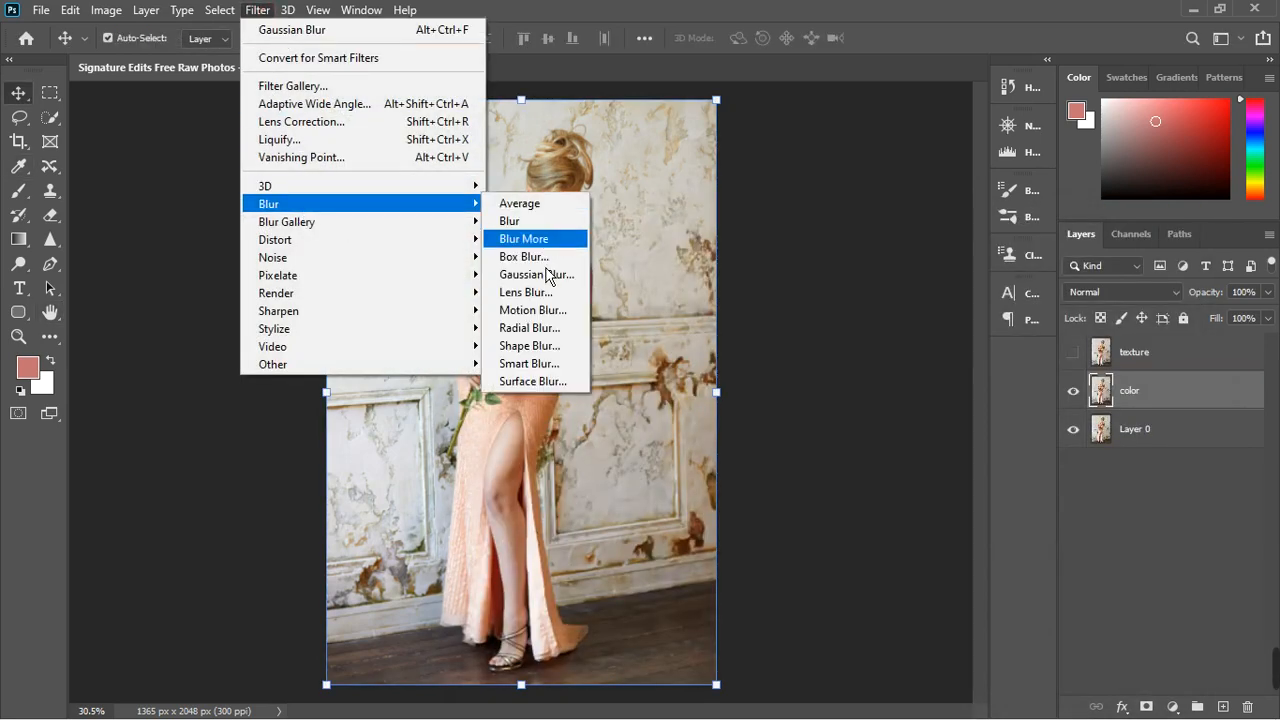
pyautogui.click(541, 293)
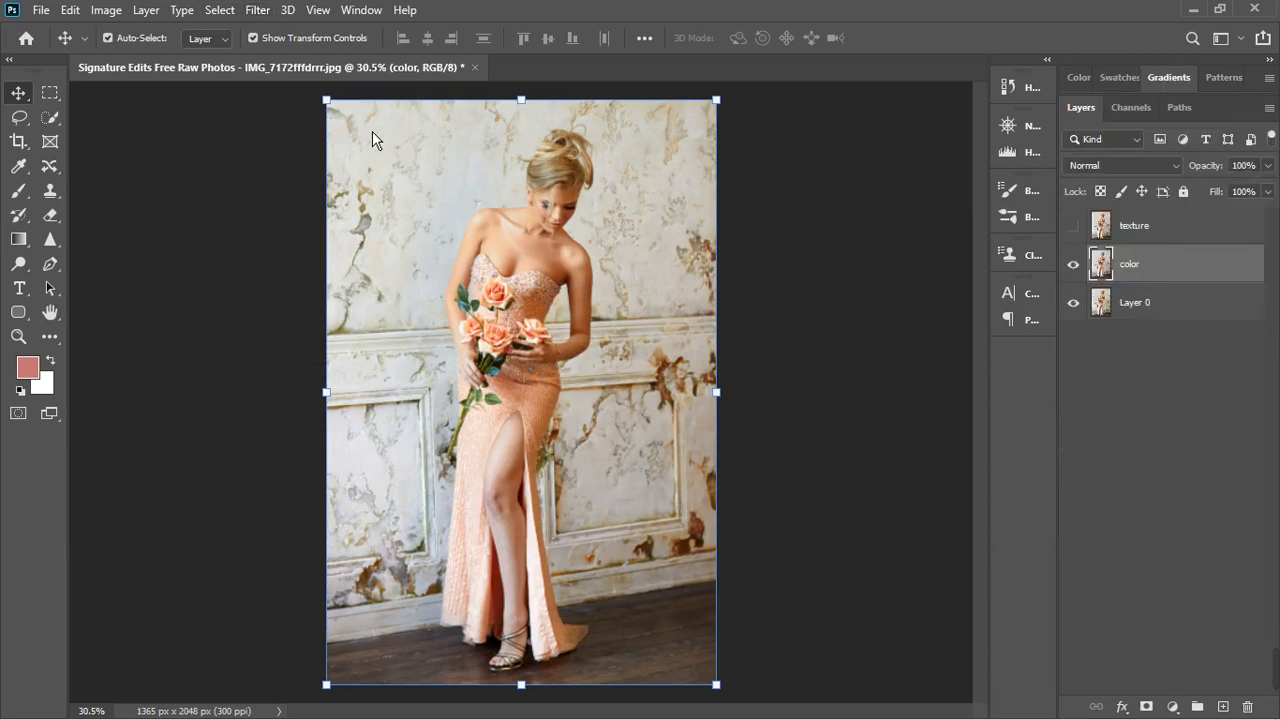
pyautogui.click(260, 12)
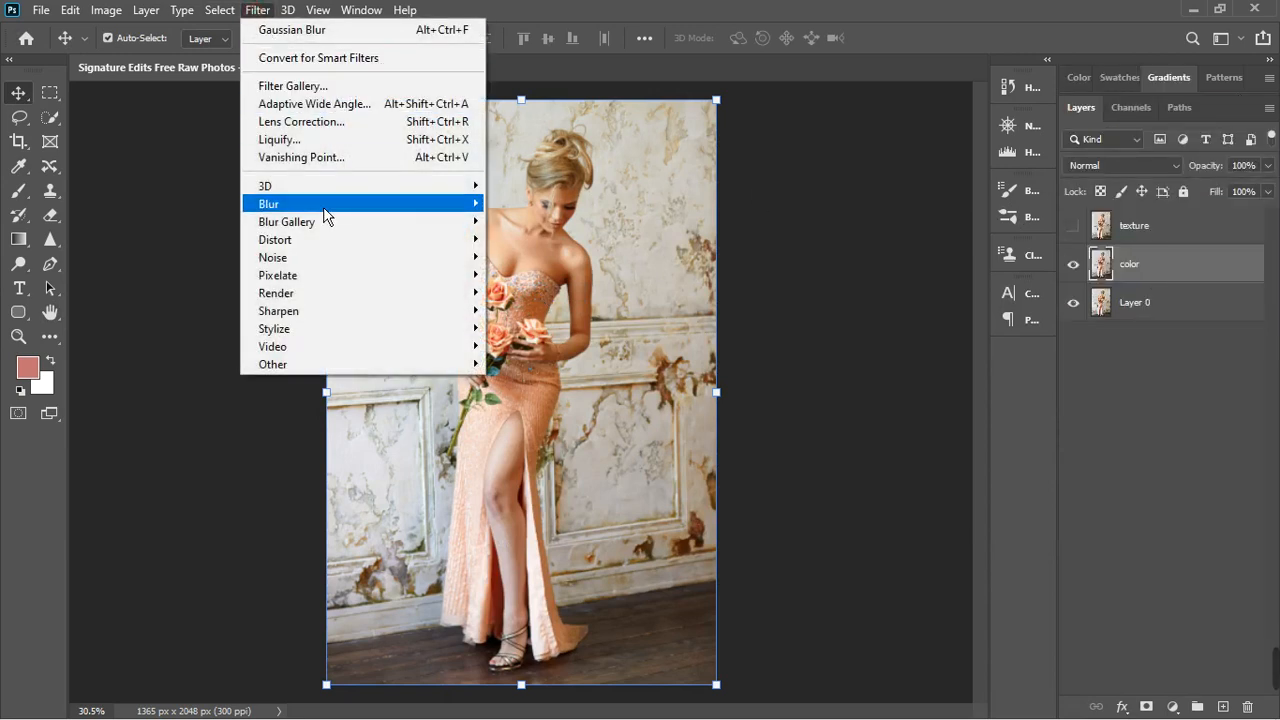
pyautogui.click(340, 38)
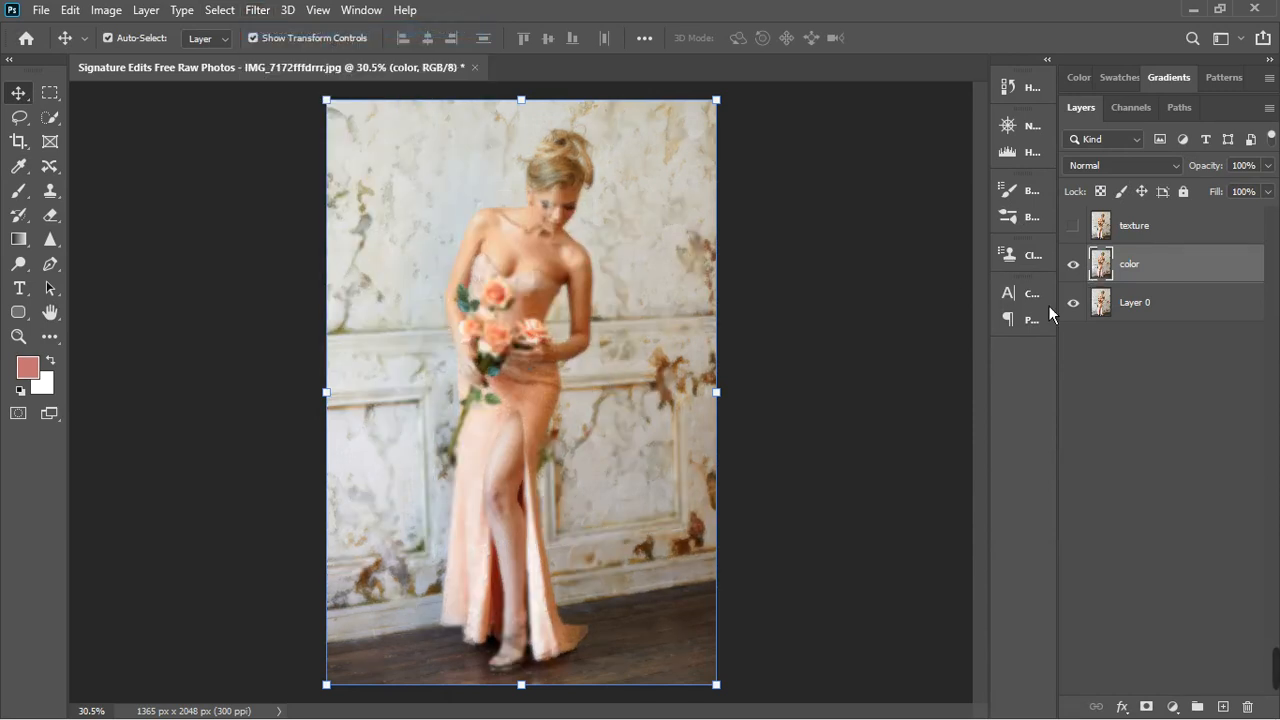
pyautogui.hotkey('ctrl', 'z')
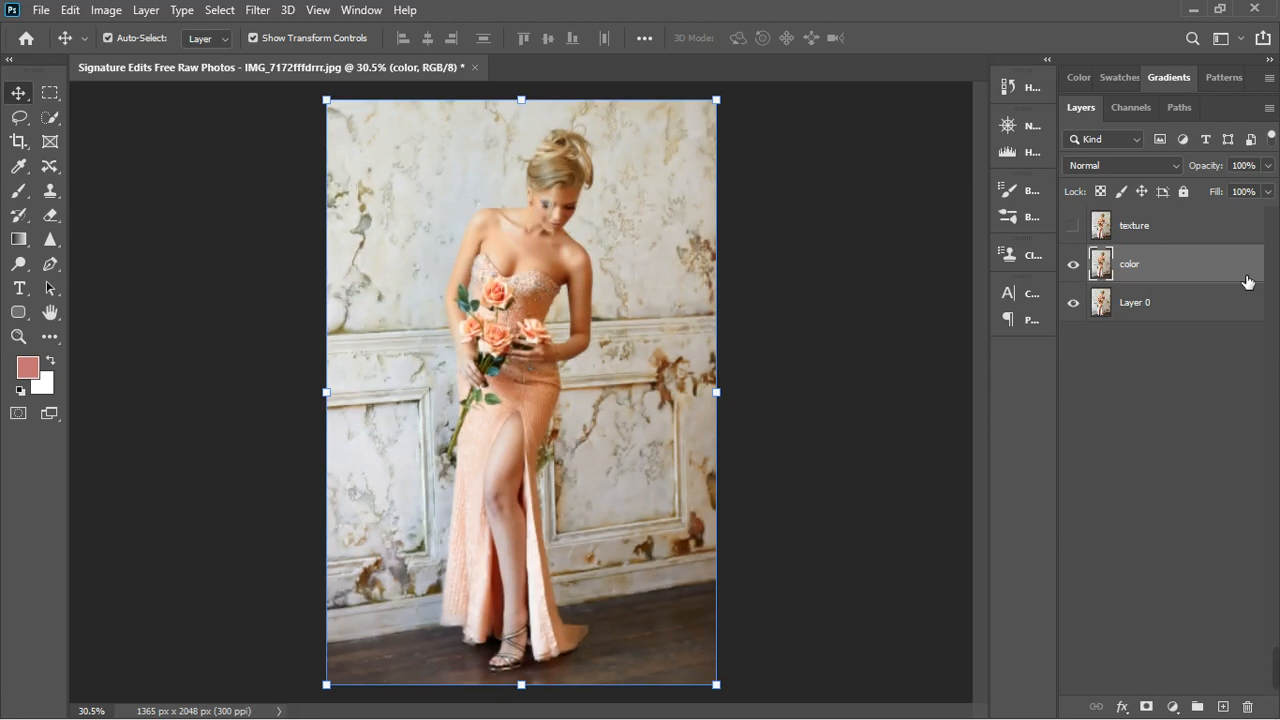
# - Apply a Gaussian Blur with a 16.6-pixel radius to the color layer
pyautogui.click(257, 11)
pyautogui.moveTo(400, 205)
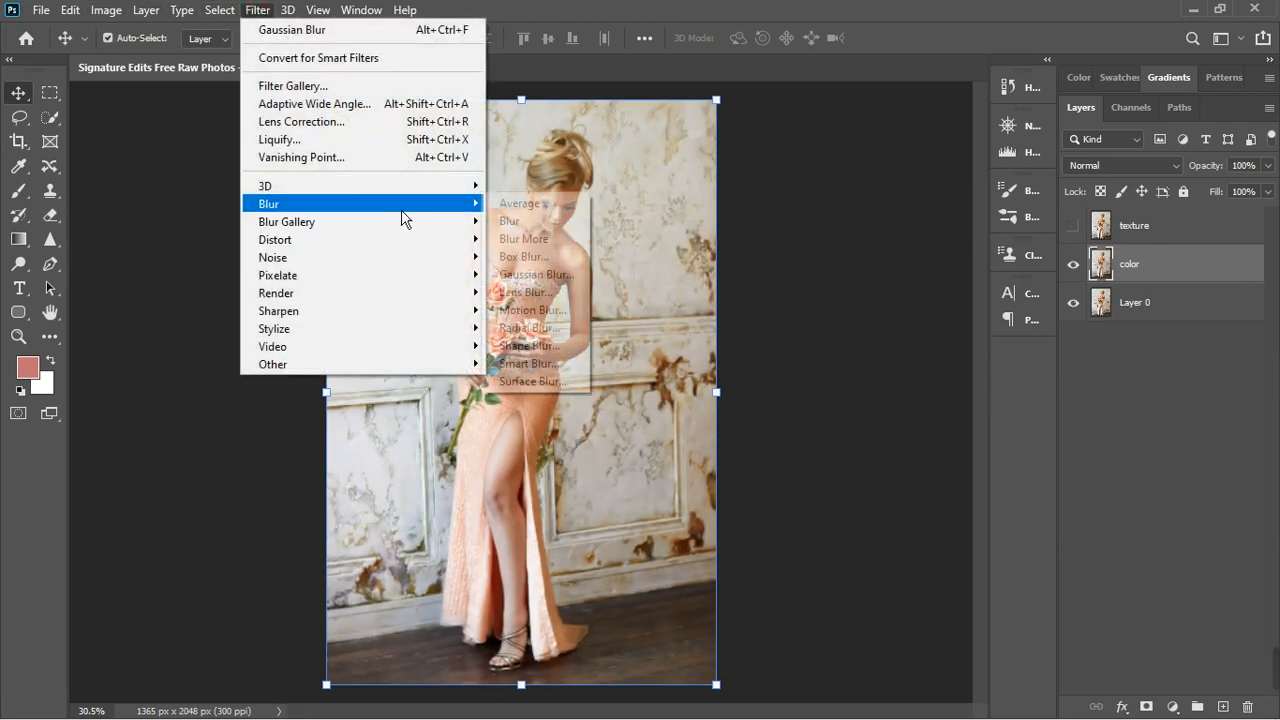
pyautogui.click(532, 275)
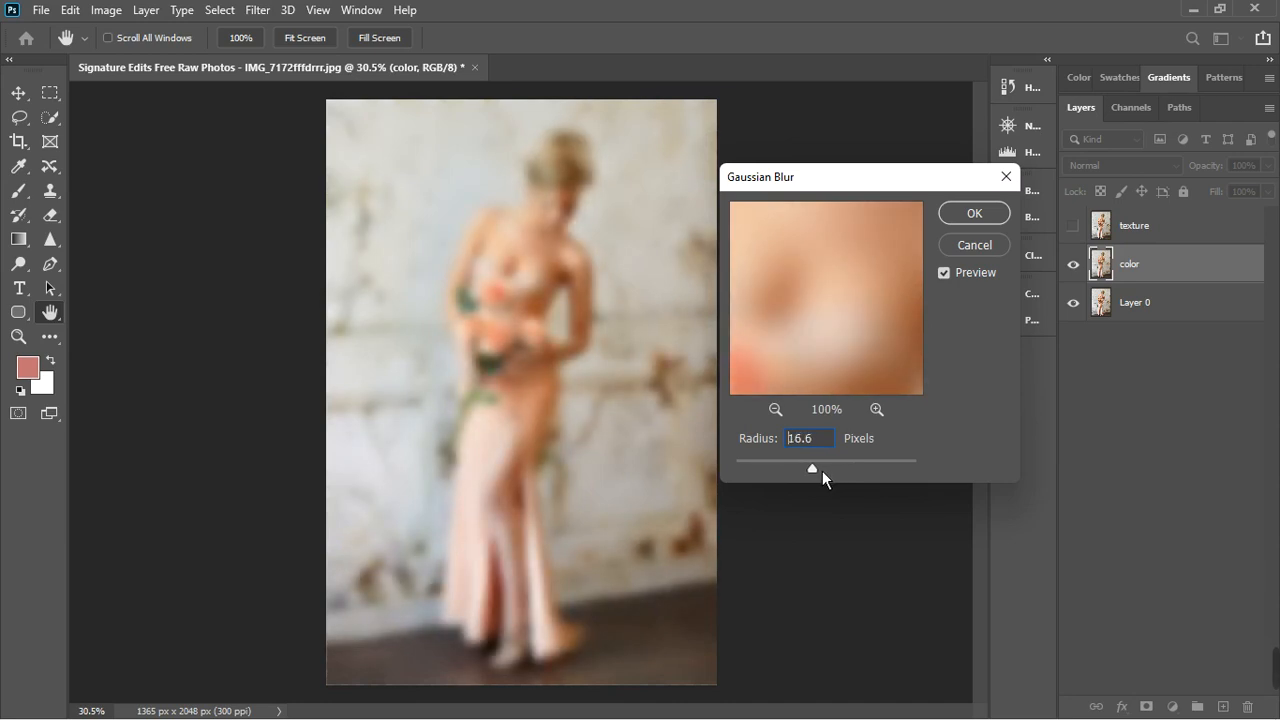
pyautogui.click(974, 214)
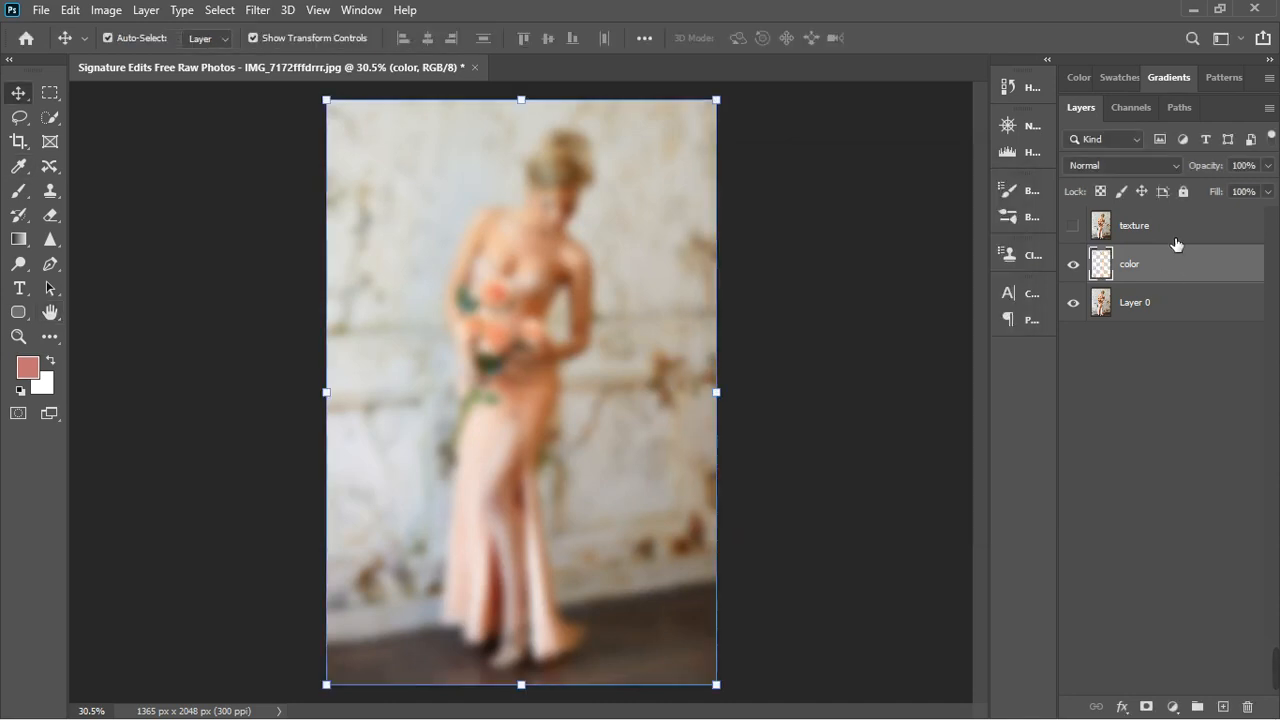
# - Show the texture layer and use Apply Image on it with the color layer as source, Subtract blending, scale 2 and offset 128
pyautogui.click(1170, 233)
pyautogui.click(1073, 226)
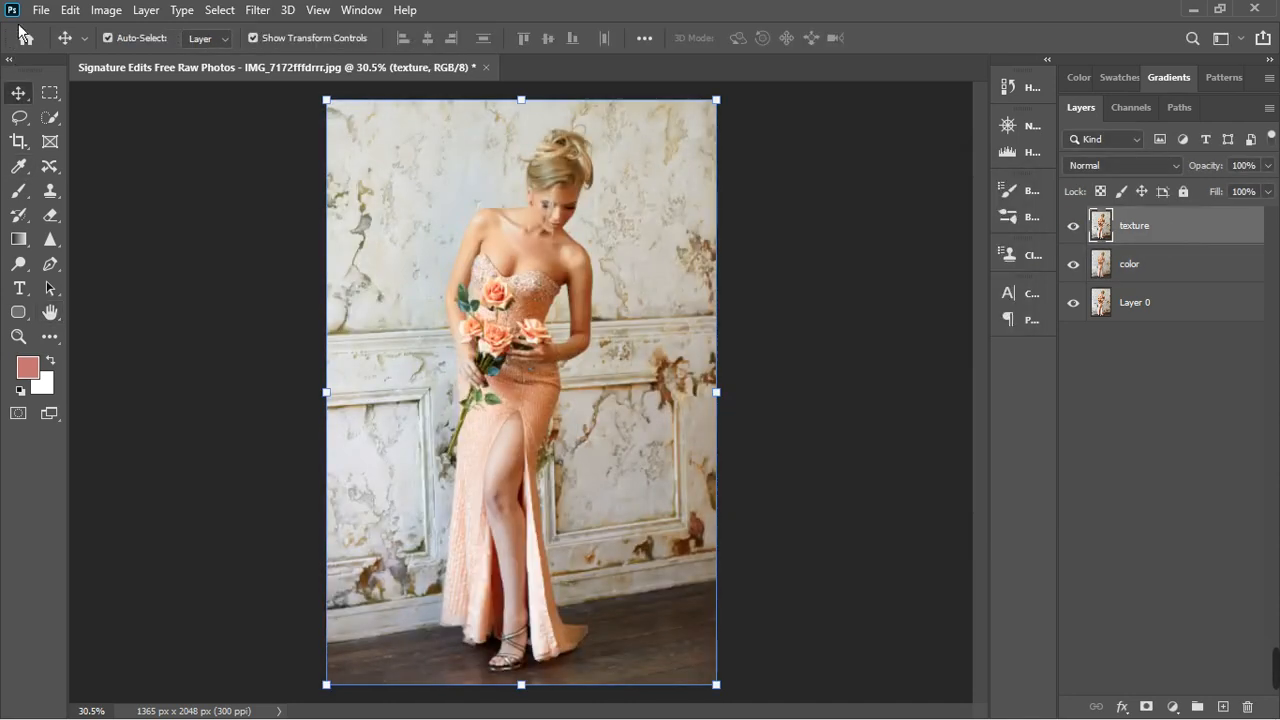
pyautogui.click(110, 12)
pyautogui.click(113, 12)
pyautogui.click(113, 12)
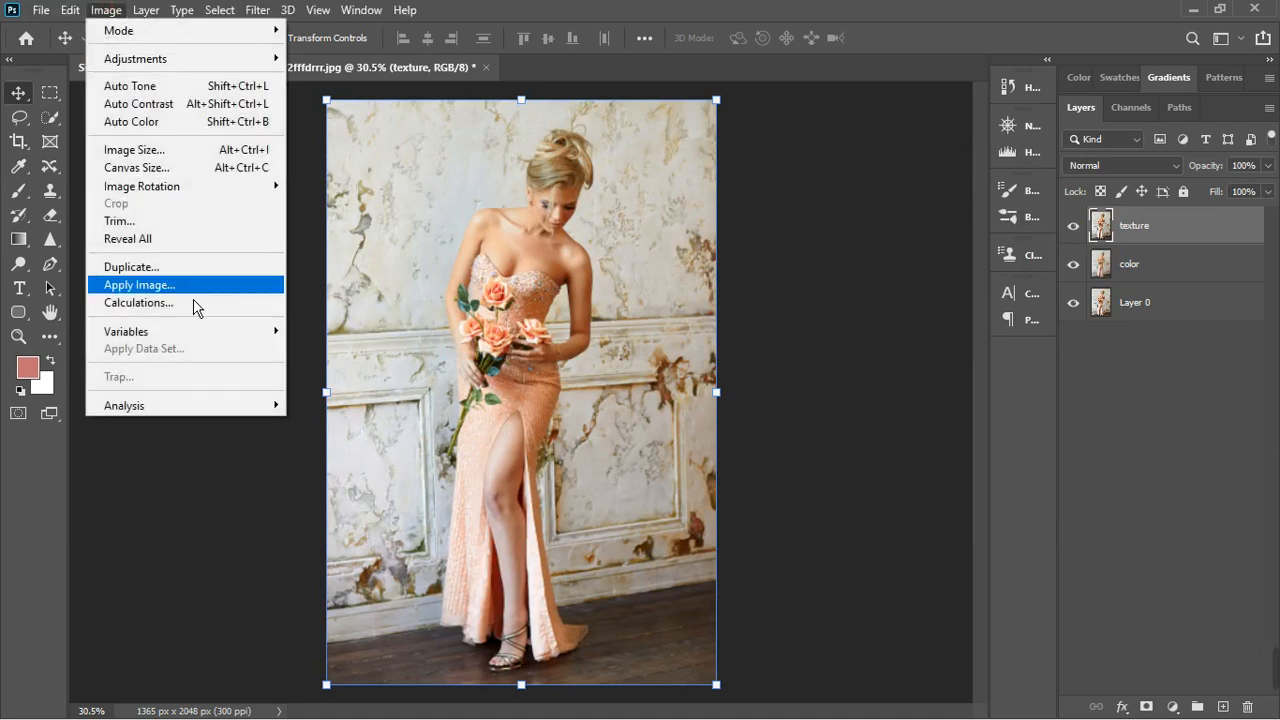
pyautogui.click(180, 288)
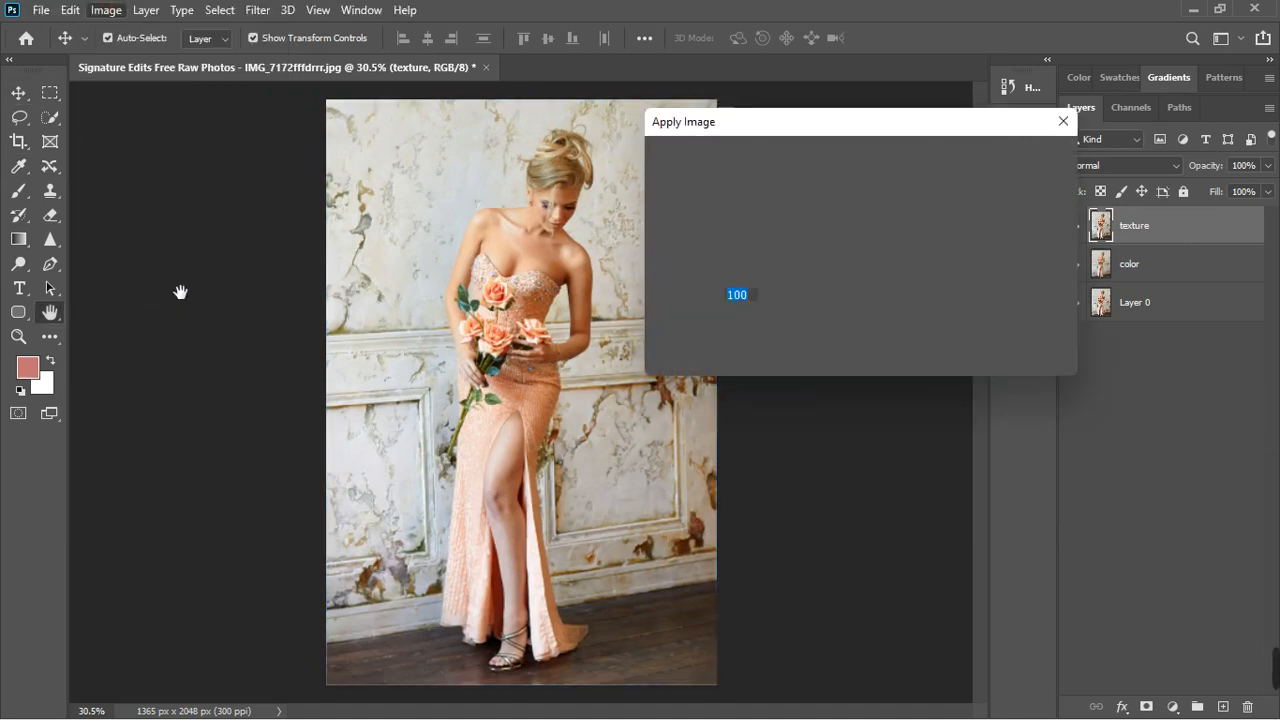
pyautogui.click(862, 194)
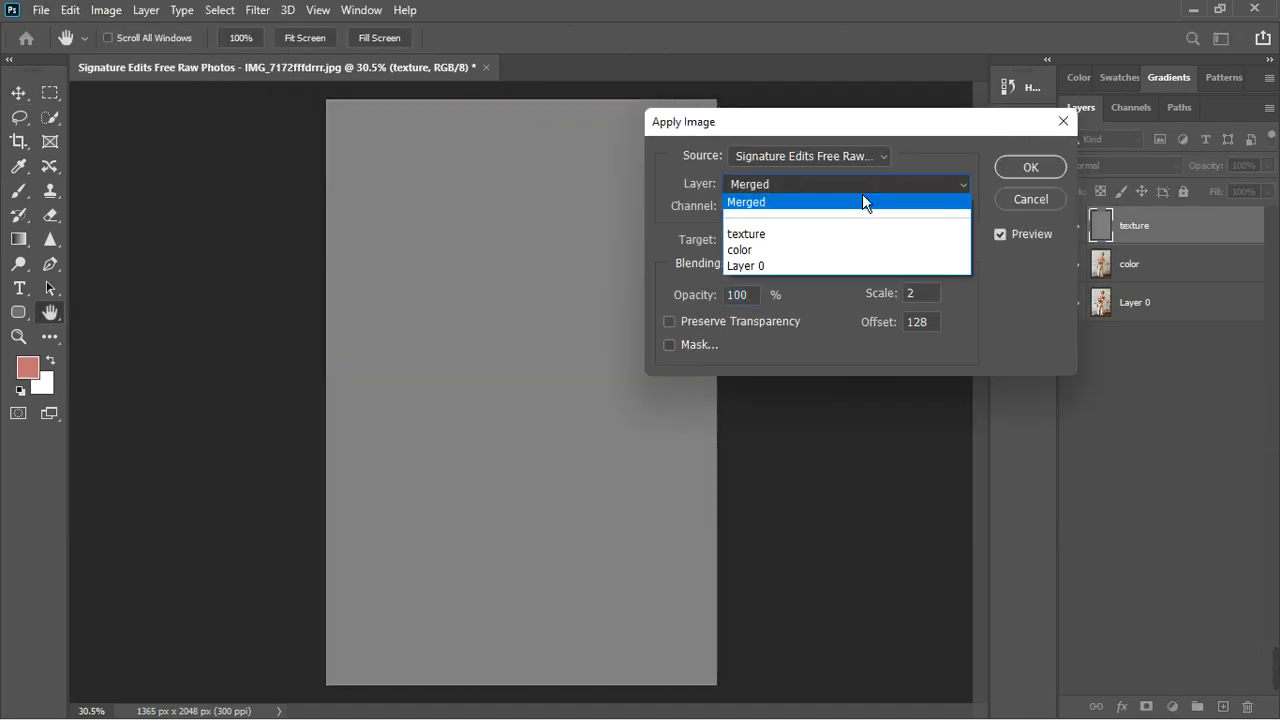
pyautogui.click(813, 254)
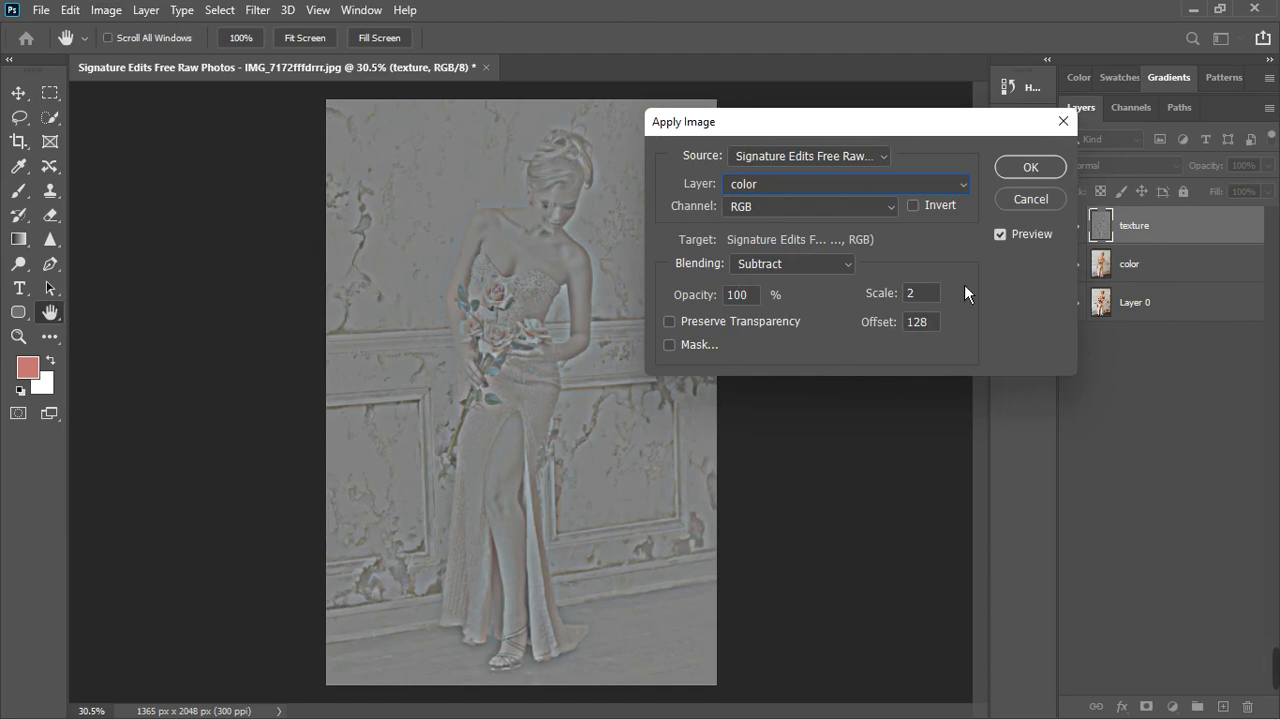
pyautogui.click(1030, 167)
pyautogui.press('v')
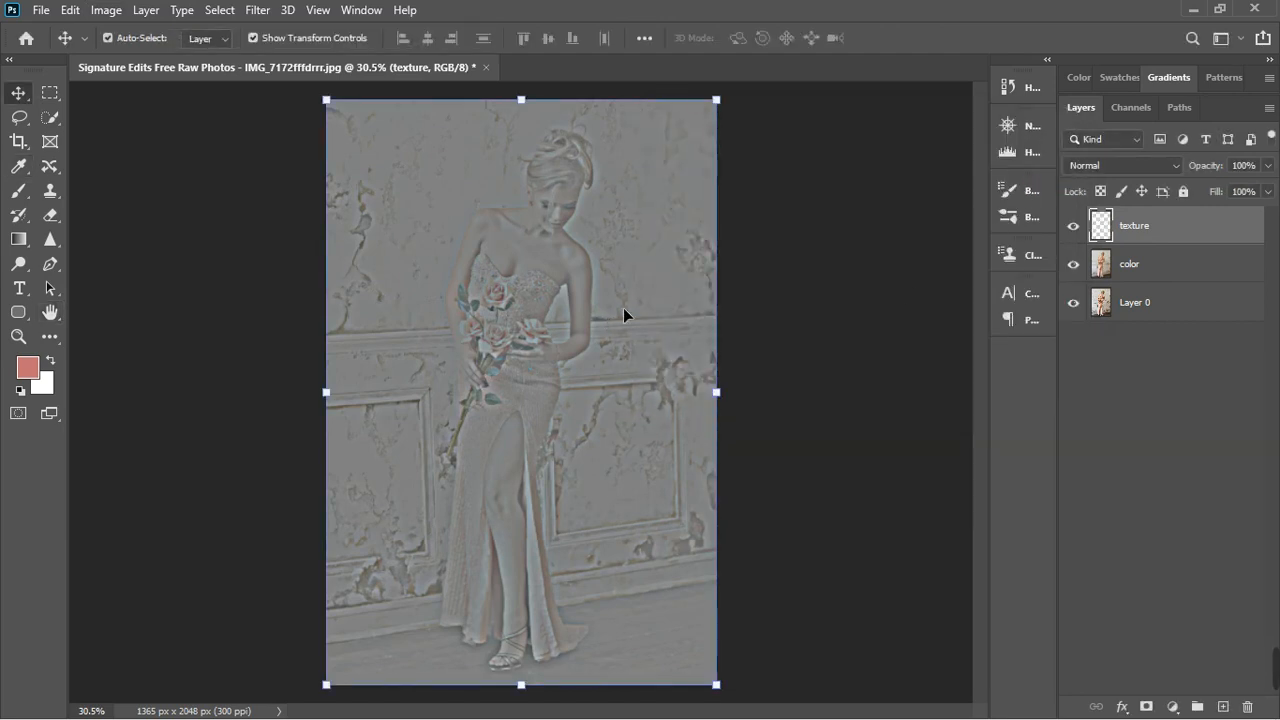
# - Group the texture and color layers together and expand the new group
pyautogui.scroll(2, 636, 183)
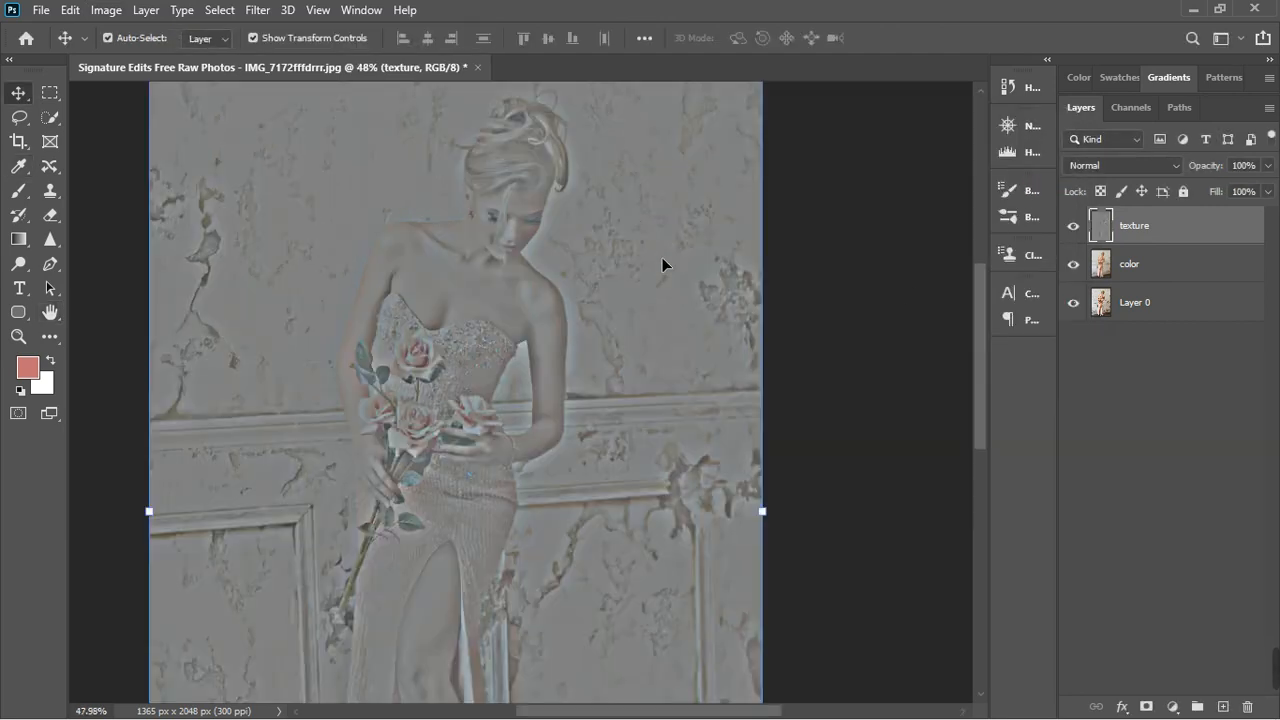
pyautogui.scroll(1, 685, 322)
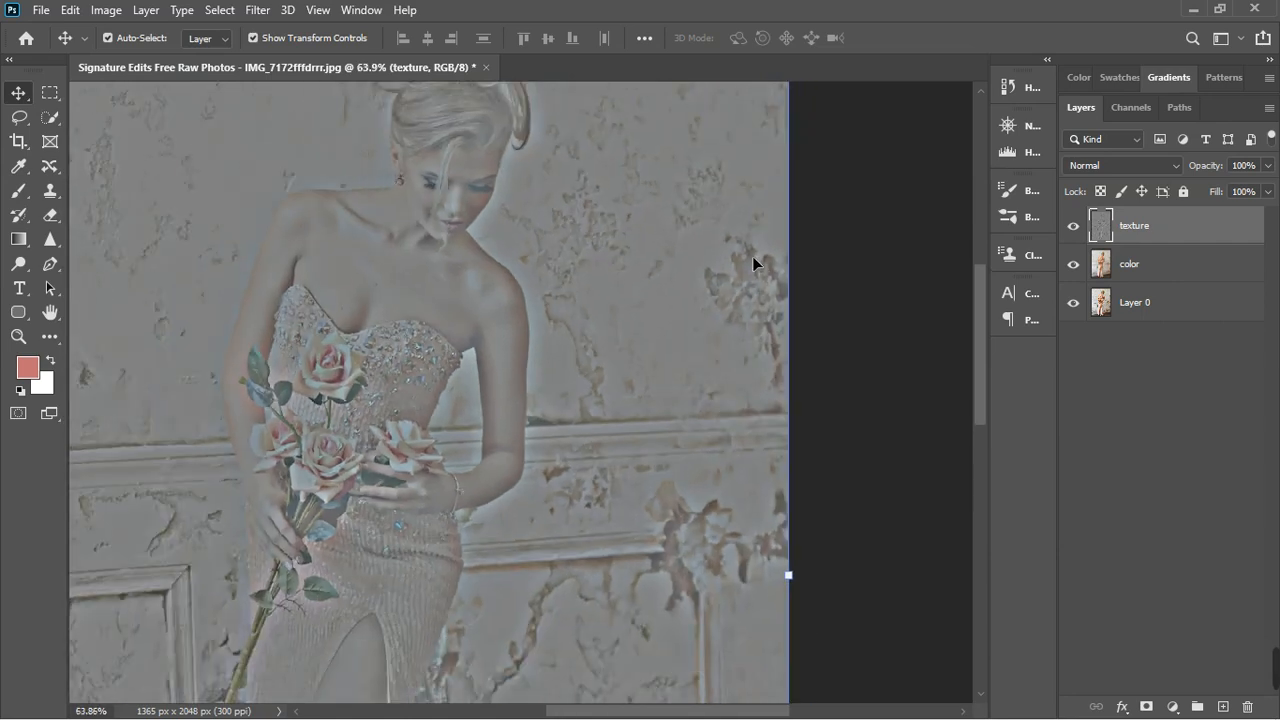
pyautogui.keyDown('ctrl'); pyautogui.click(1170, 271); pyautogui.keyUp('ctrl')
pyautogui.click(1197, 707)
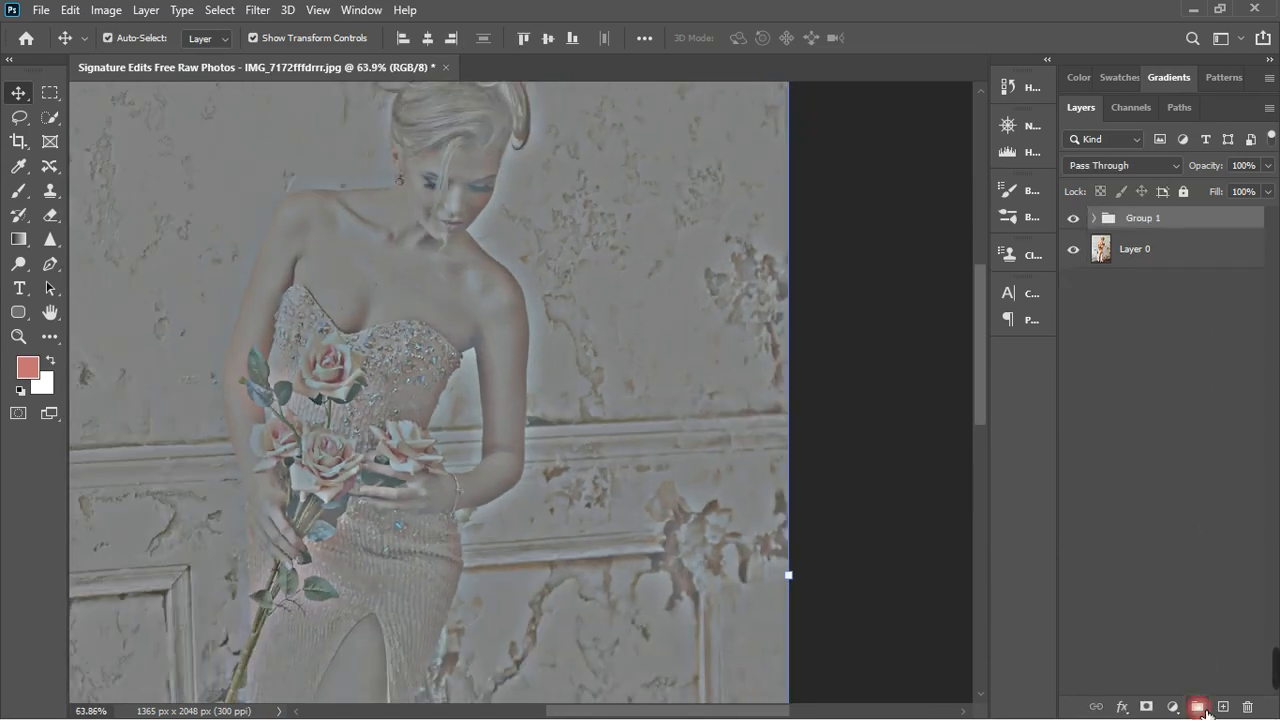
pyautogui.click(1175, 539)
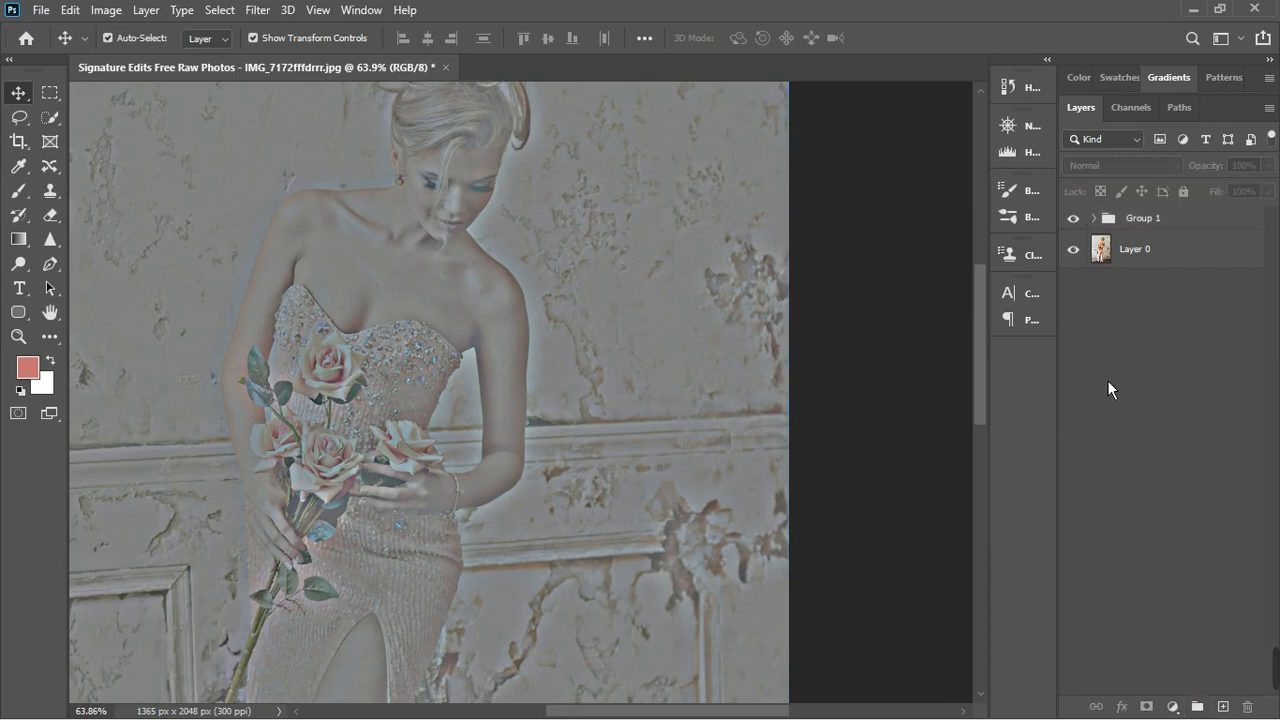
pyautogui.click(1094, 218)
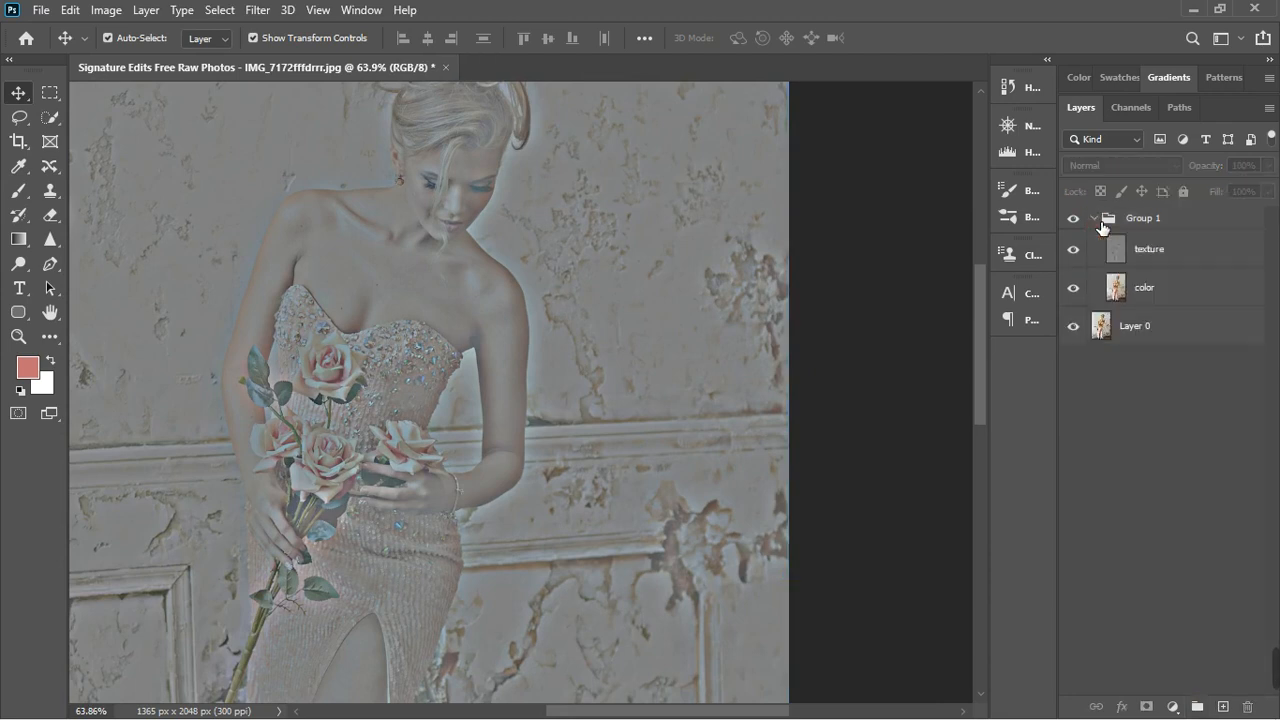
pyautogui.click(1193, 255)
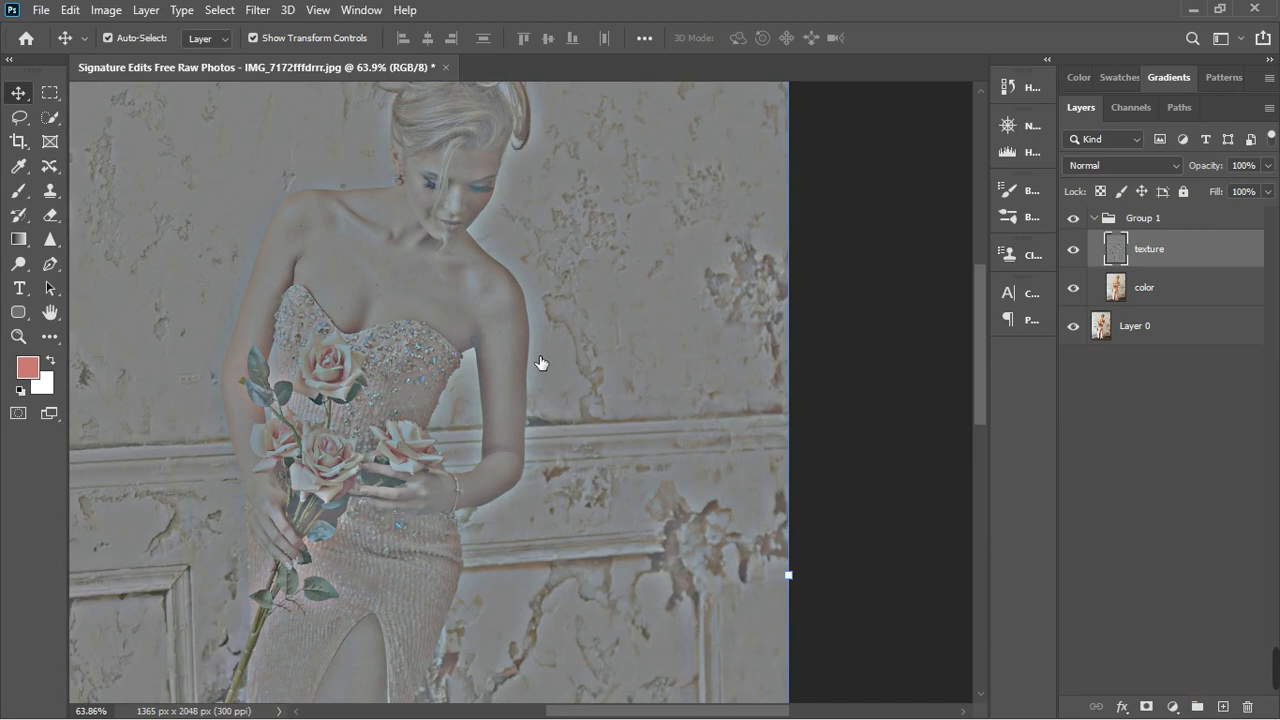
pyautogui.doubleClick(1114, 250)
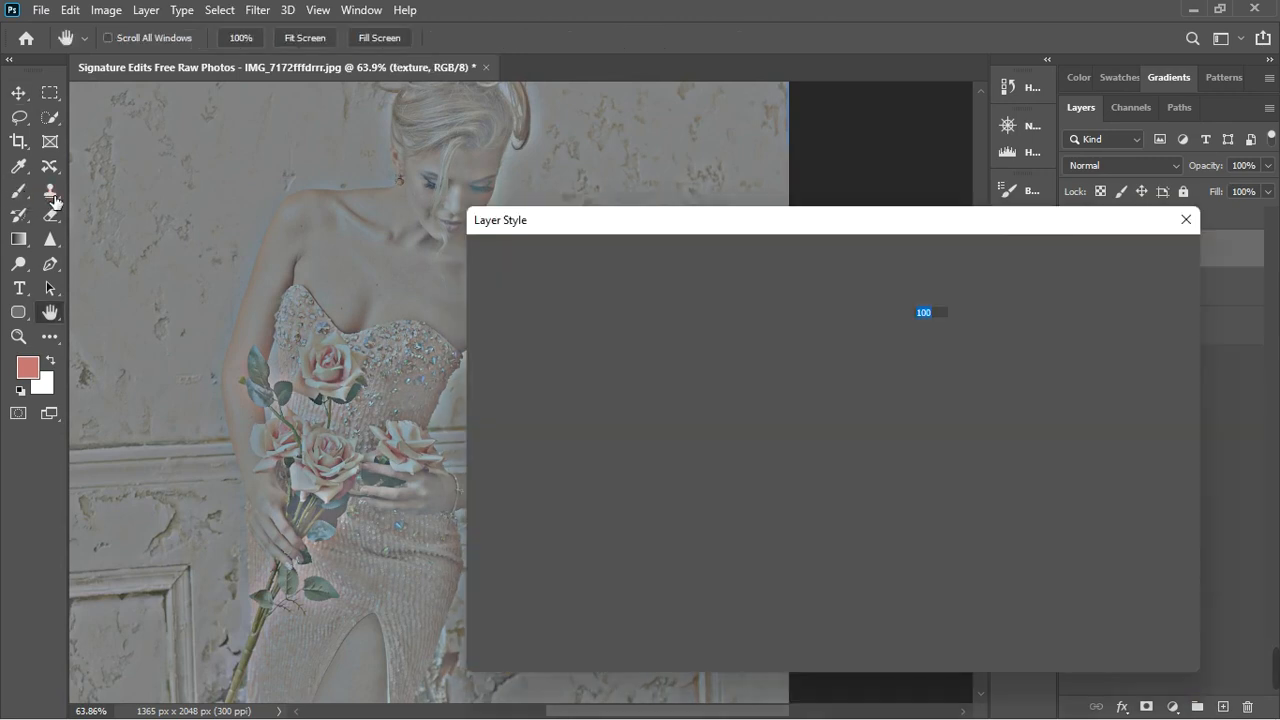
pyautogui.click(1153, 293)
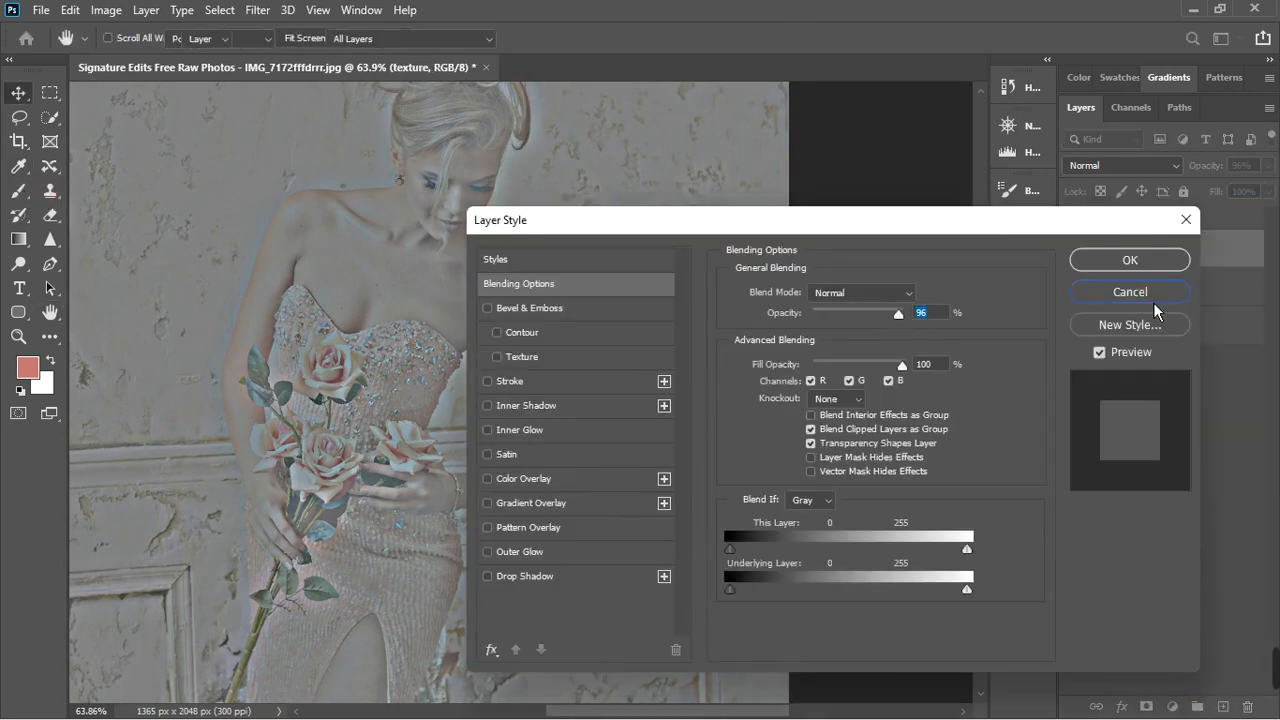
pyautogui.click(1152, 292)
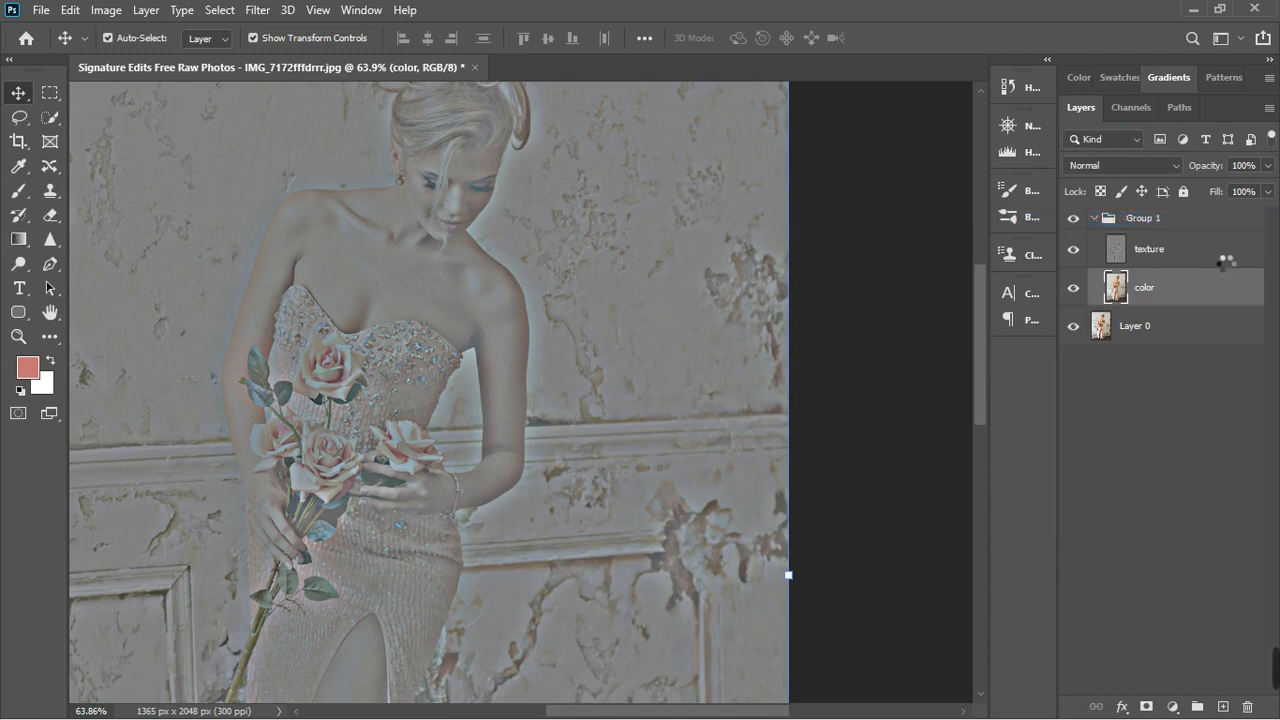
pyautogui.doubleClick(1158, 254)
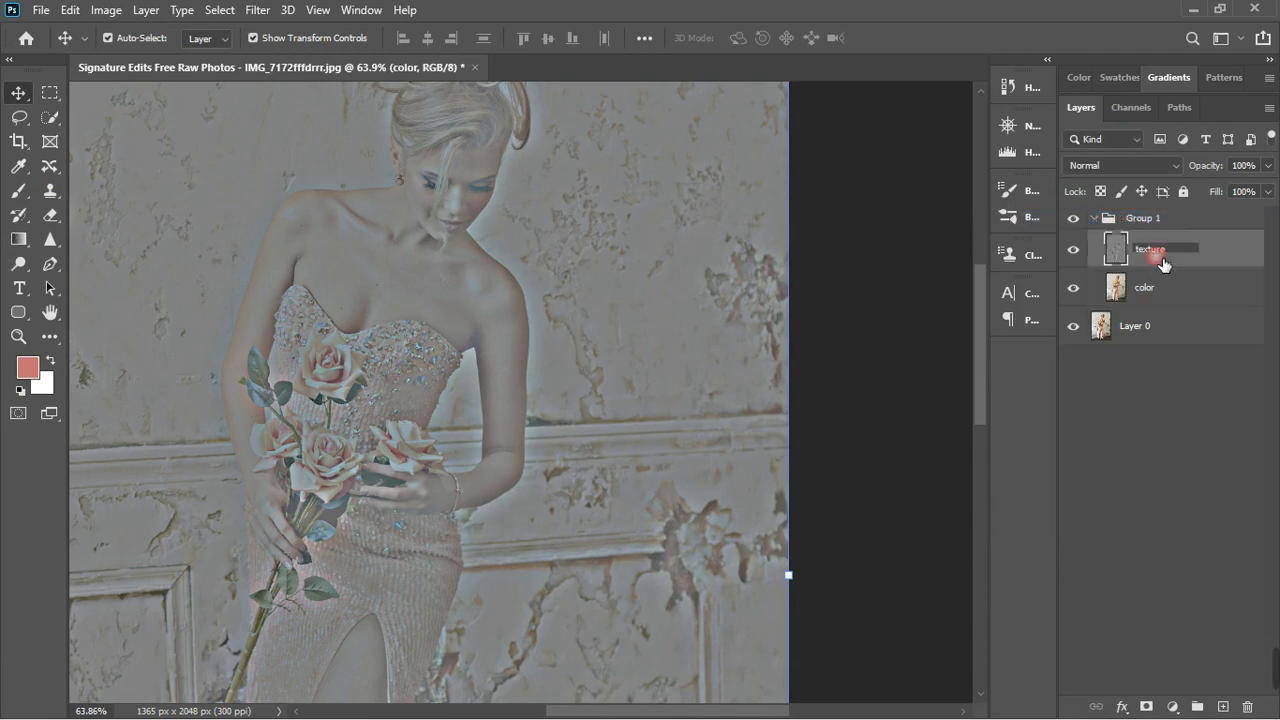
pyautogui.click(1236, 261)
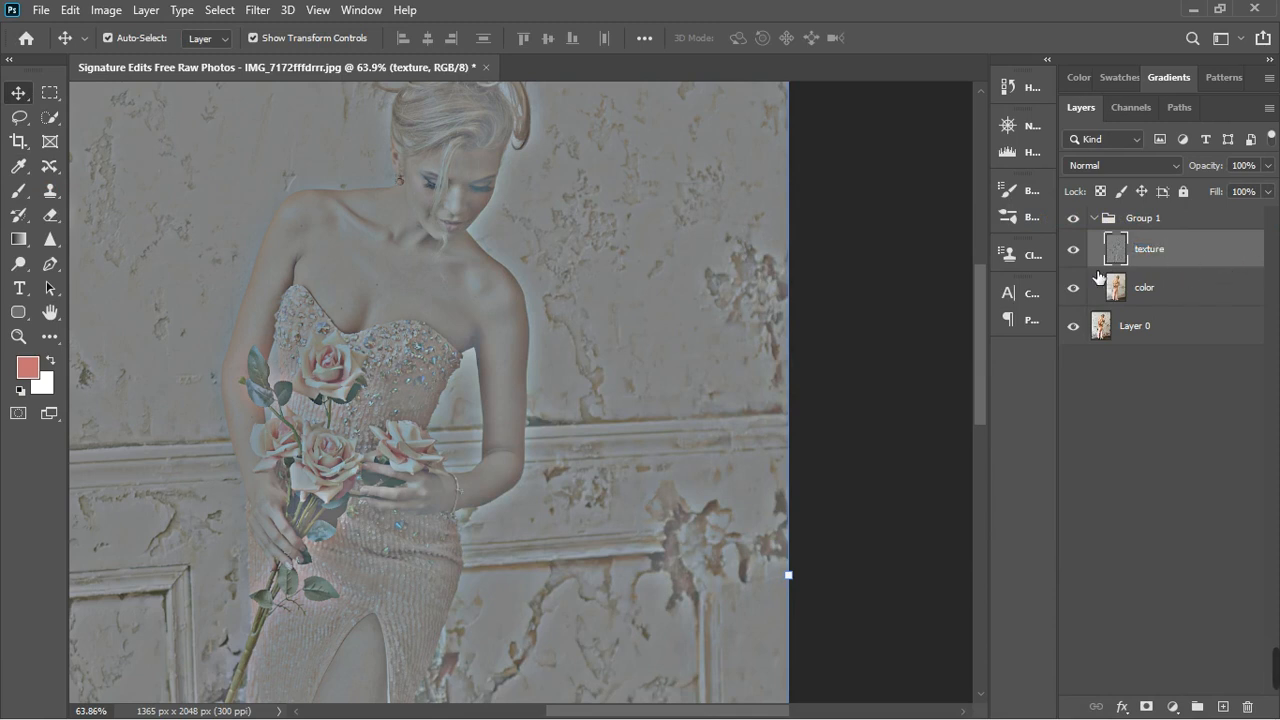
pyautogui.click(1190, 290)
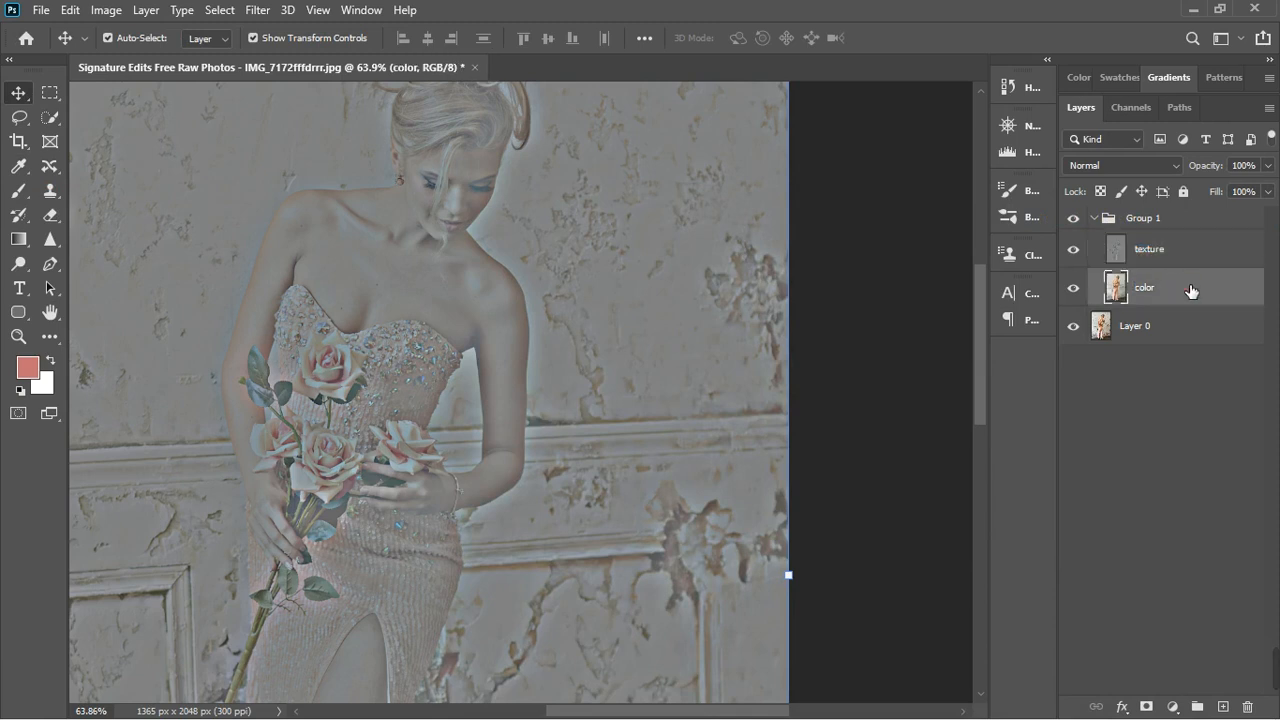
pyautogui.click(1198, 263)
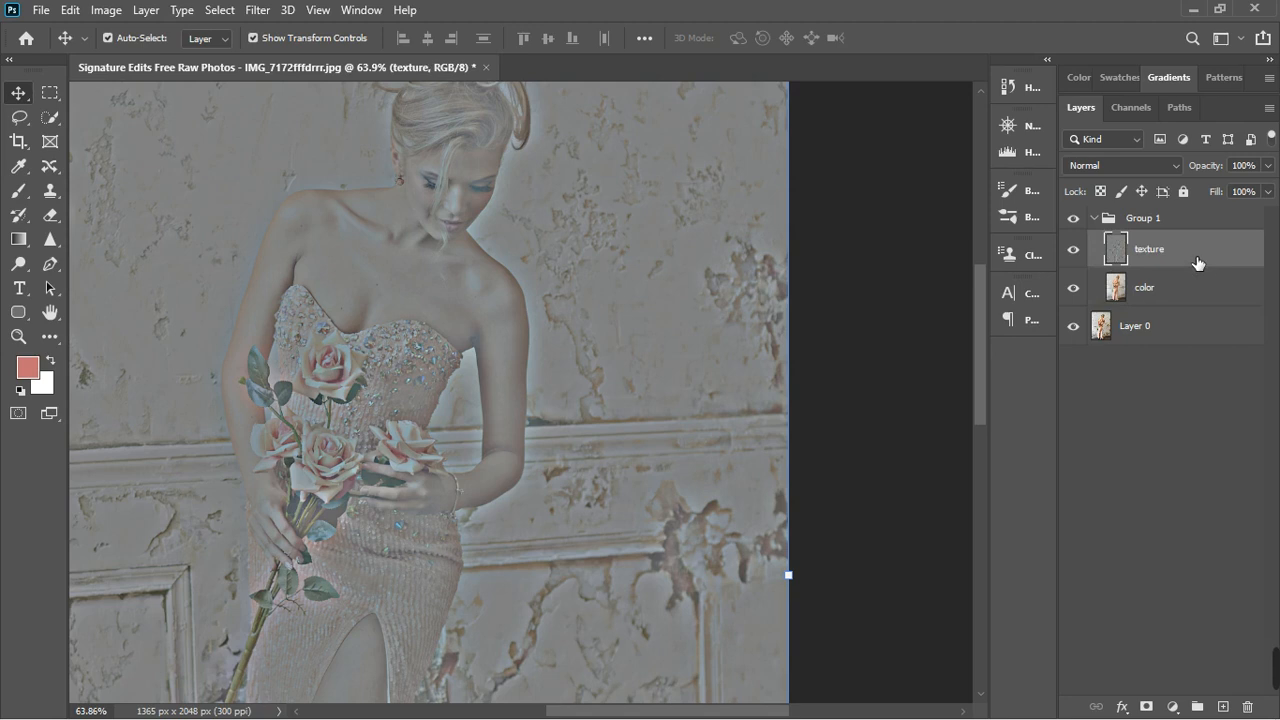
pyautogui.click(1197, 290)
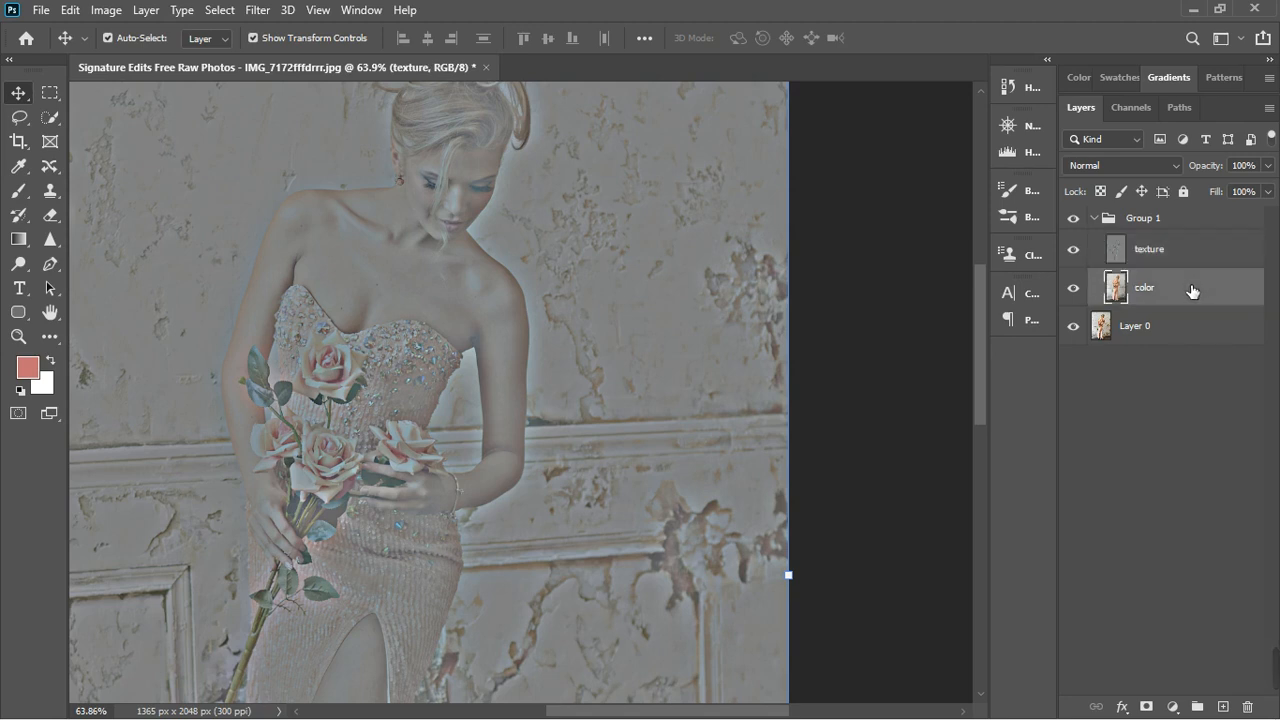
pyautogui.doubleClick(1201, 248)
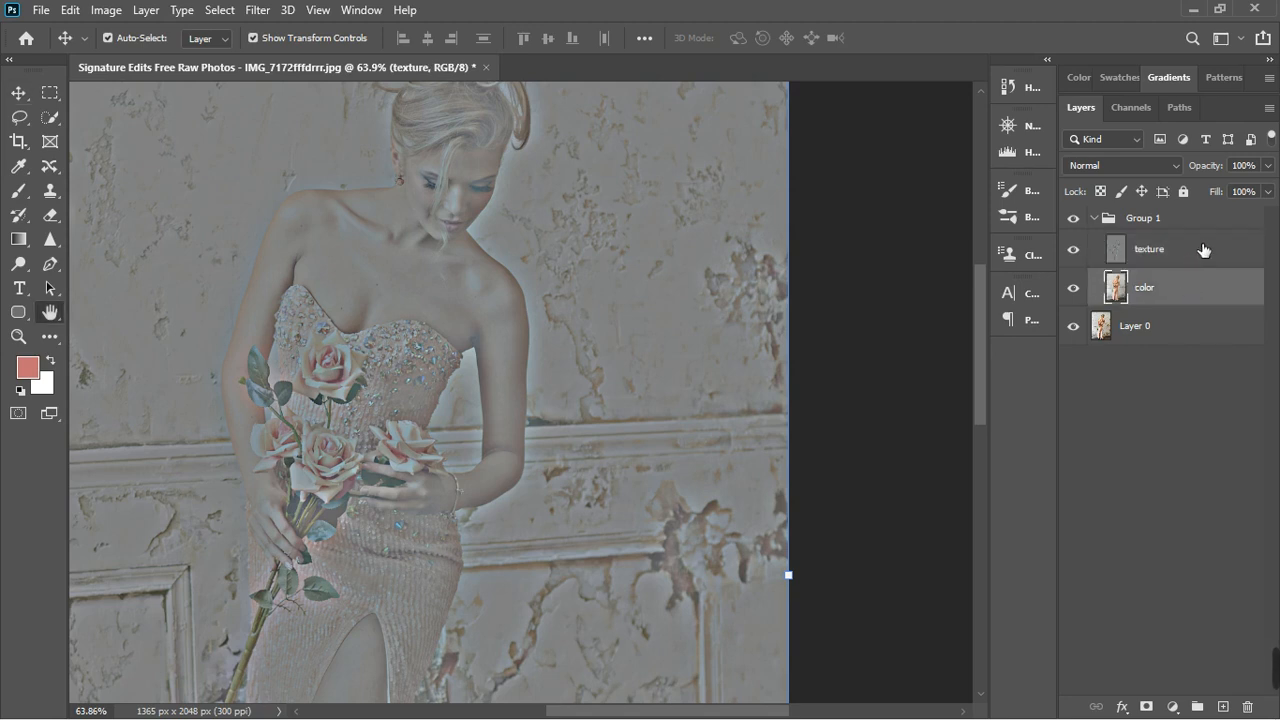
pyautogui.press('Escape')
# - On the texture layer, clone smooth wall texture over the peeling plaster right of the woman, using the Clone Stamp at brush size 100
pyautogui.click(1201, 250)
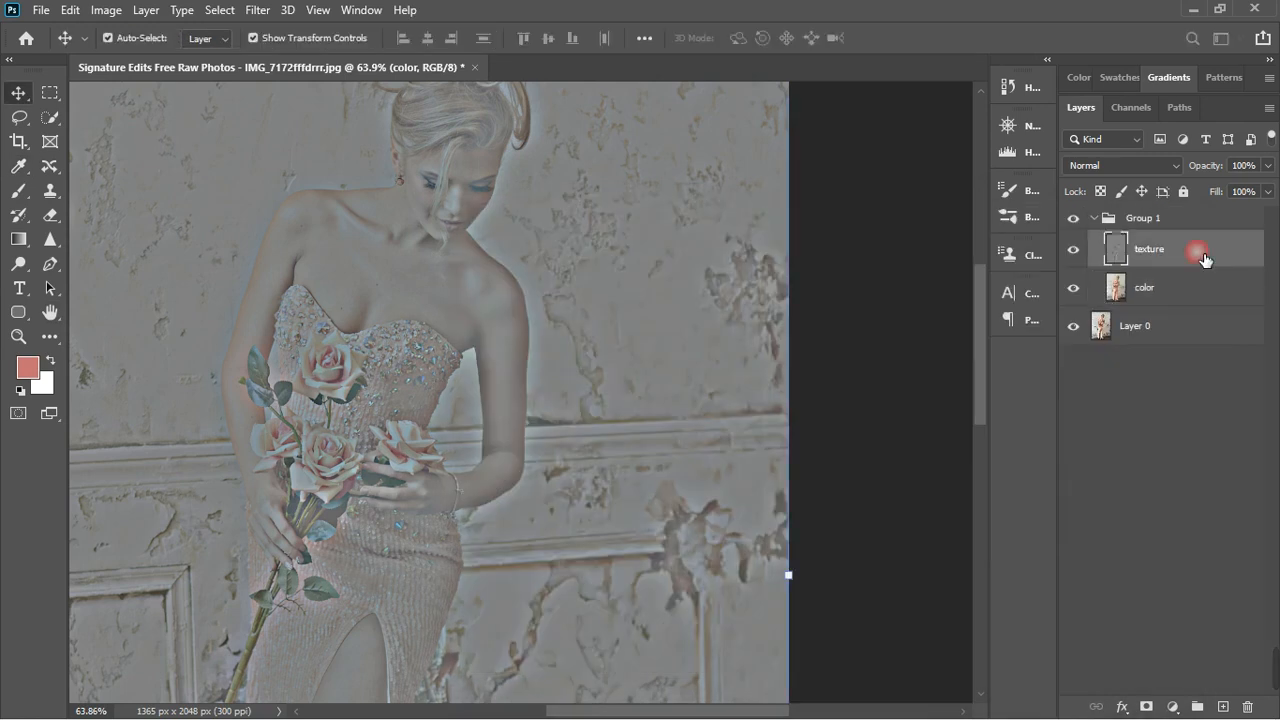
pyautogui.click(50, 190)
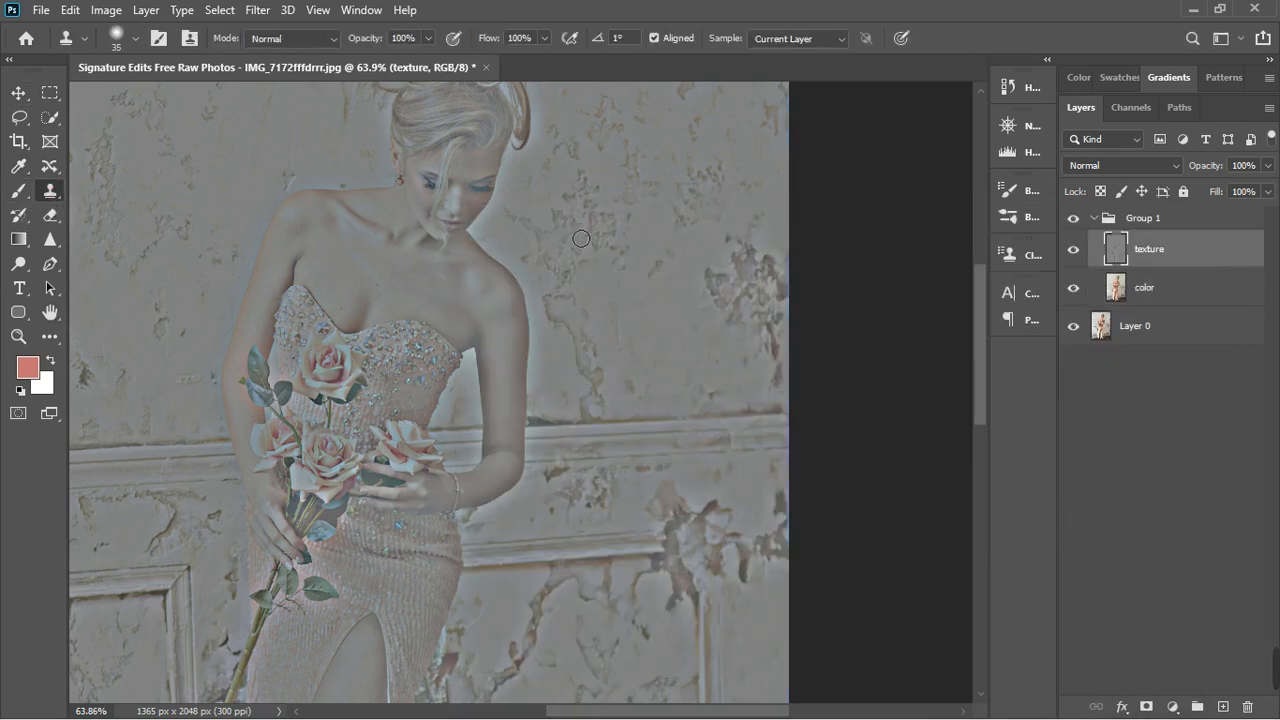
pyautogui.press(']')
pyautogui.press(']')
pyautogui.press(']')
pyautogui.press(']')
pyautogui.press(']')
pyautogui.press(']')
pyautogui.press(']')
pyautogui.press(']')
pyautogui.press('[')
pyautogui.keyDown('alt'); pyautogui.click(681, 318); pyautogui.keyUp('alt')
pyautogui.moveTo(722, 328)
pyautogui.mouseDown()
pyautogui.moveTo(756, 316)
pyautogui.moveTo(734, 300)
pyautogui.moveTo(749, 313)
pyautogui.moveTo(777, 277)
pyautogui.moveTo(797, 309)
pyautogui.moveTo(765, 360)
pyautogui.moveTo(694, 335)
pyautogui.mouseUp()
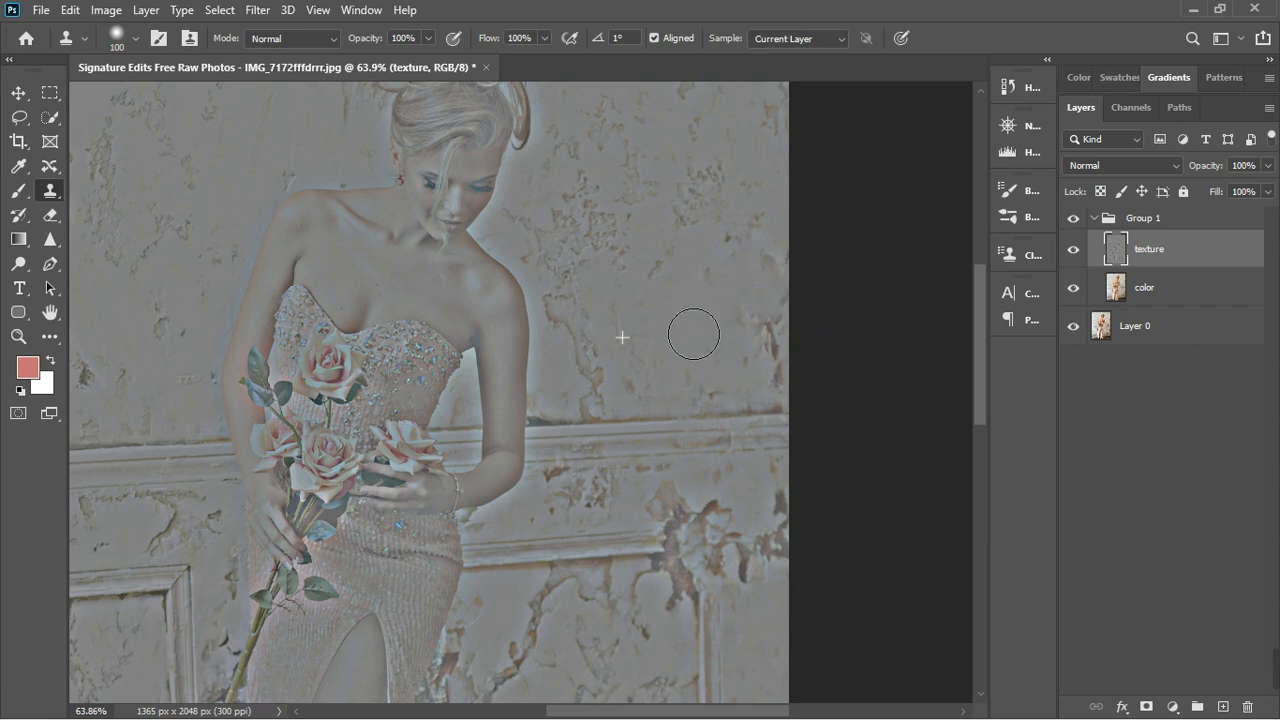
pyautogui.keyDown('alt'); pyautogui.click(675, 320); pyautogui.keyUp('alt')
pyautogui.moveTo(808, 369)
pyautogui.mouseDown()
pyautogui.moveTo(793, 397)
pyautogui.moveTo(806, 399)
pyautogui.mouseUp()
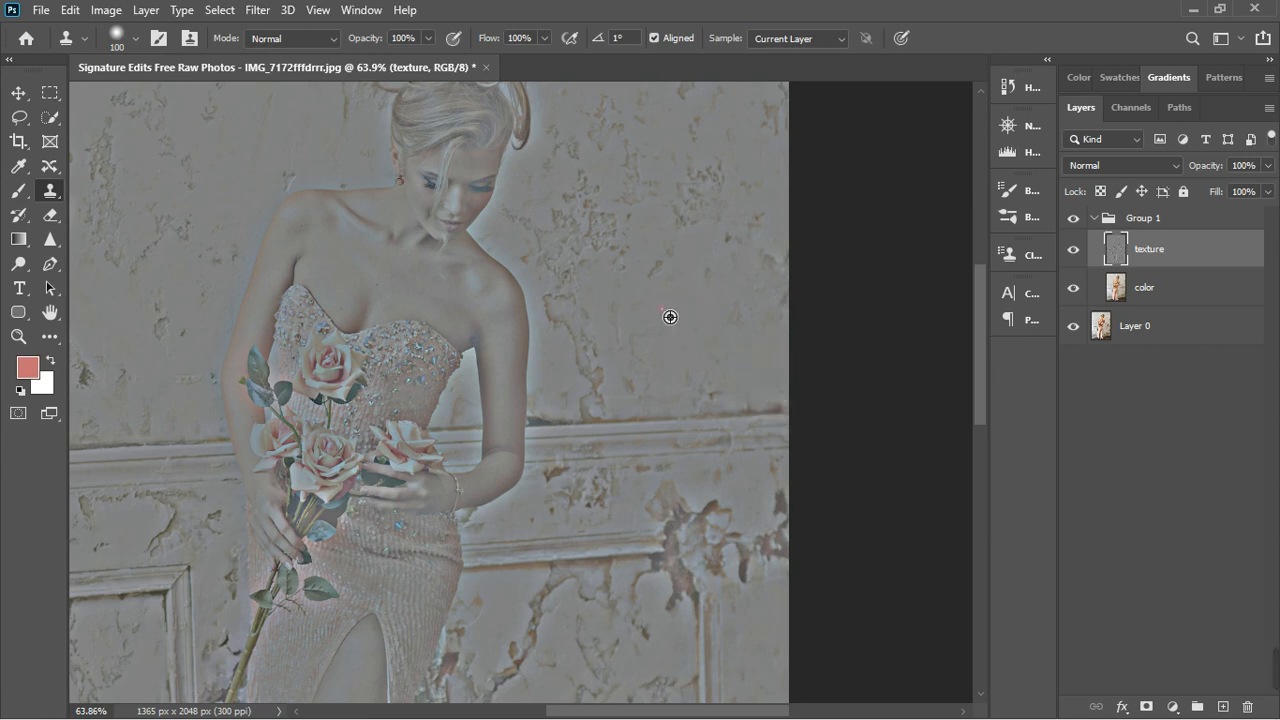
pyautogui.keyDown('alt'); pyautogui.click(662, 307); pyautogui.keyUp('alt')
pyautogui.keyDown('alt'); pyautogui.click(671, 286); pyautogui.keyUp('alt')
pyautogui.moveTo(693, 280); pyautogui.dragTo(715, 289)
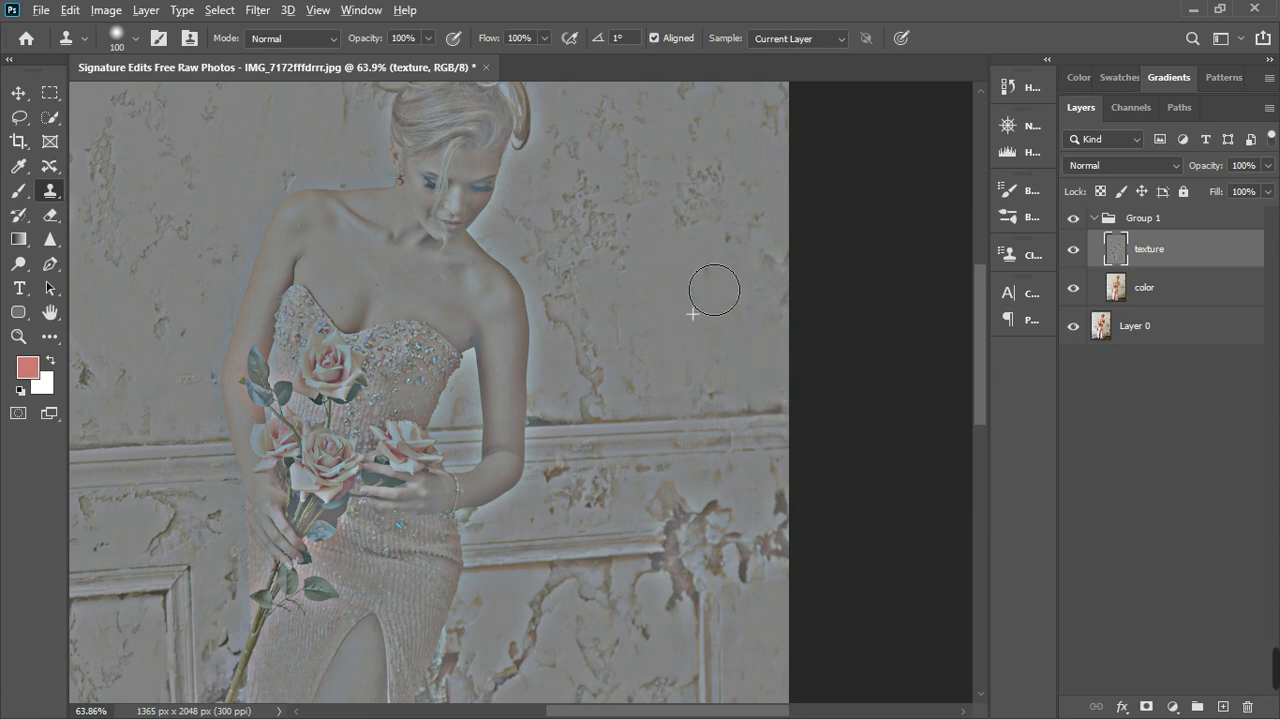
pyautogui.moveTo(730, 196); pyautogui.dragTo(715, 226)
pyautogui.moveTo(711, 284); pyautogui.dragTo(704, 292)
pyautogui.keyDown('alt'); pyautogui.click(685, 295); pyautogui.keyUp('alt')
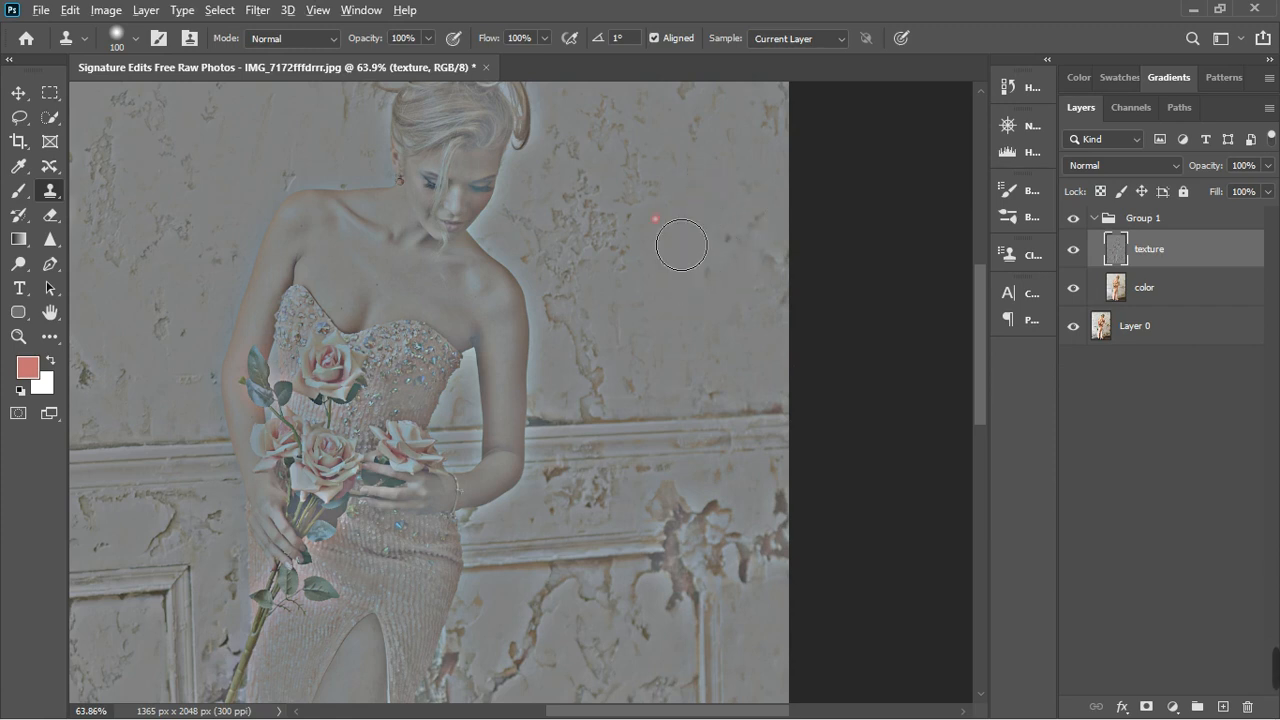
pyautogui.moveTo(681, 240); pyautogui.dragTo(671, 219)
pyautogui.click(642, 170)
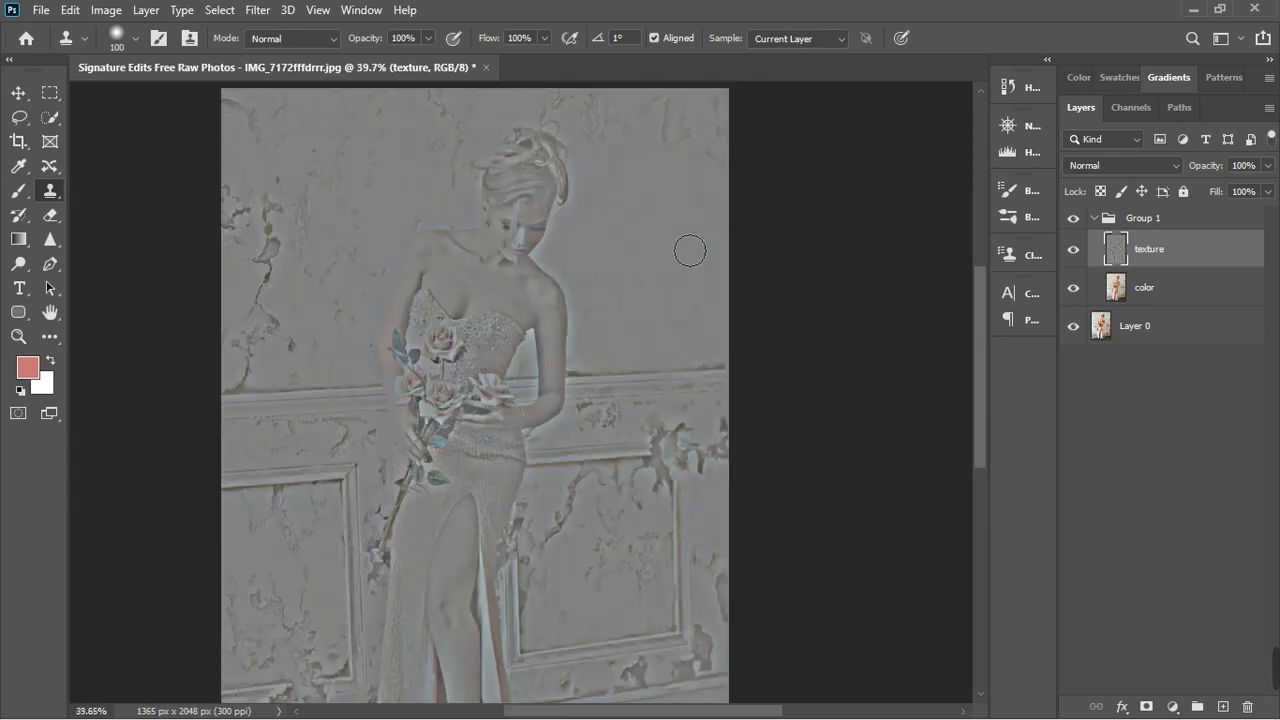
# - Set the texture layer's blend mode to Linear Light
pyautogui.scroll(-3, 642, 170)
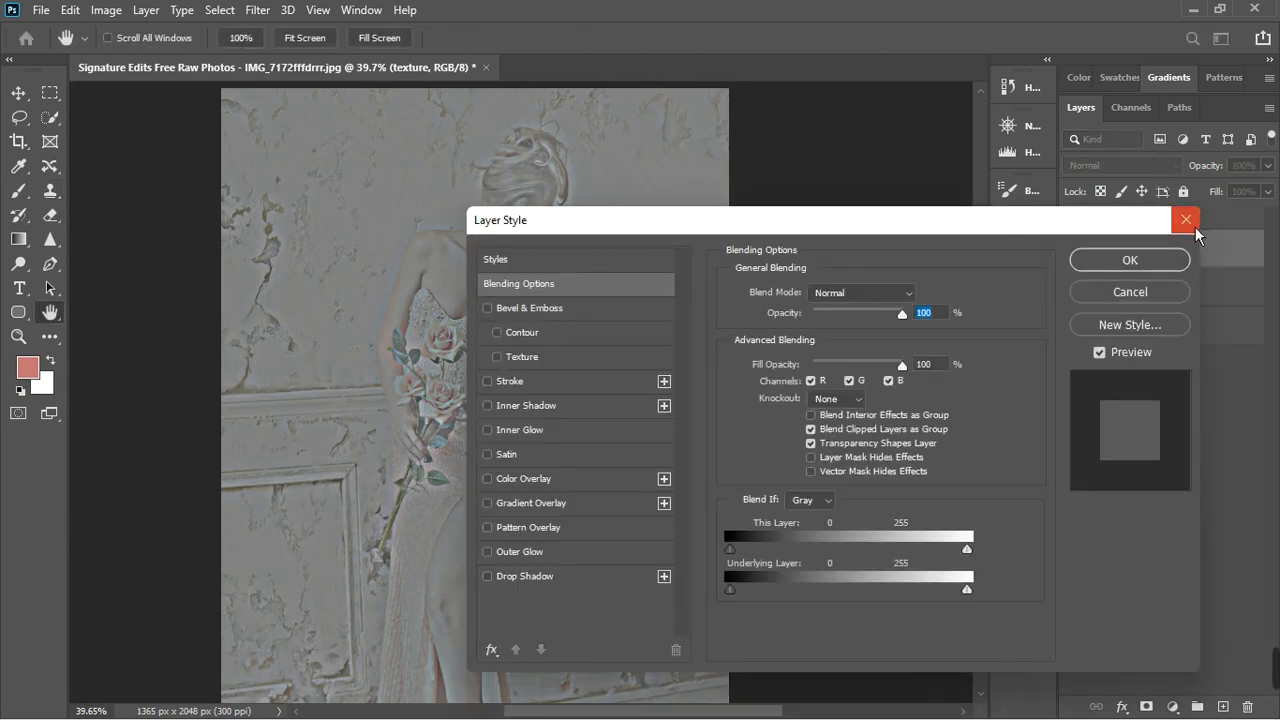
pyautogui.click(1194, 226)
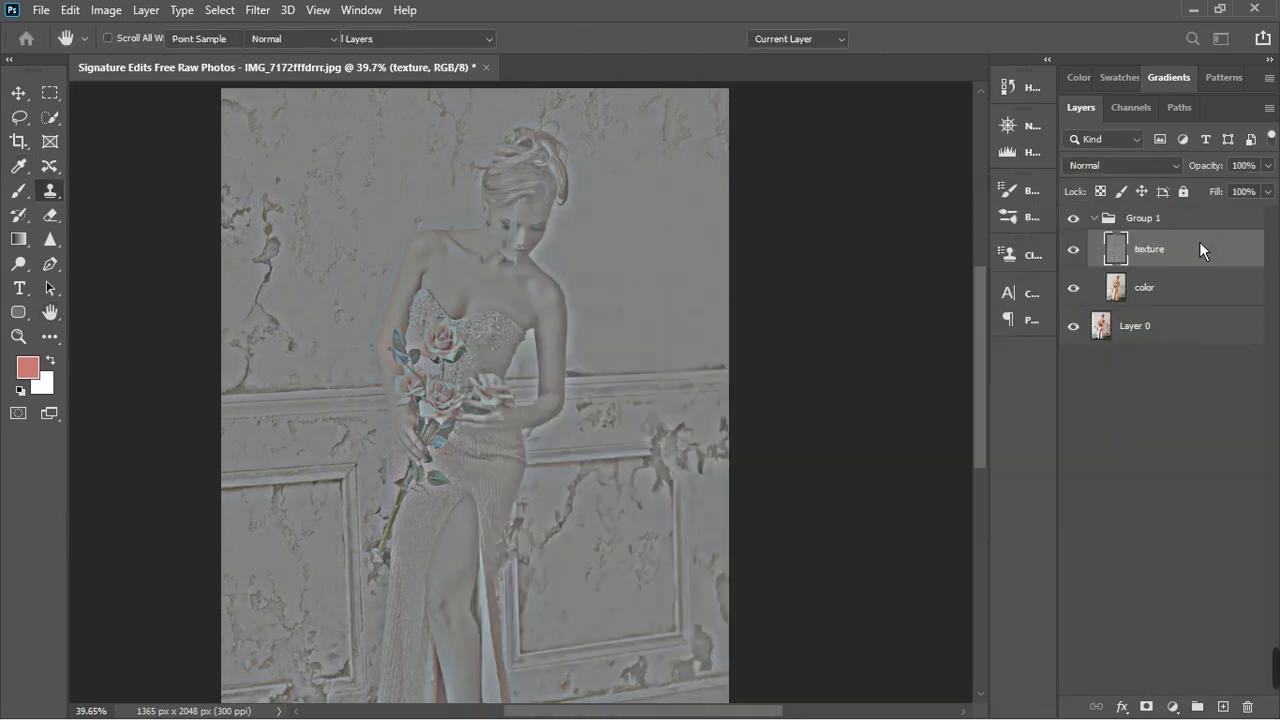
pyautogui.click(1137, 169)
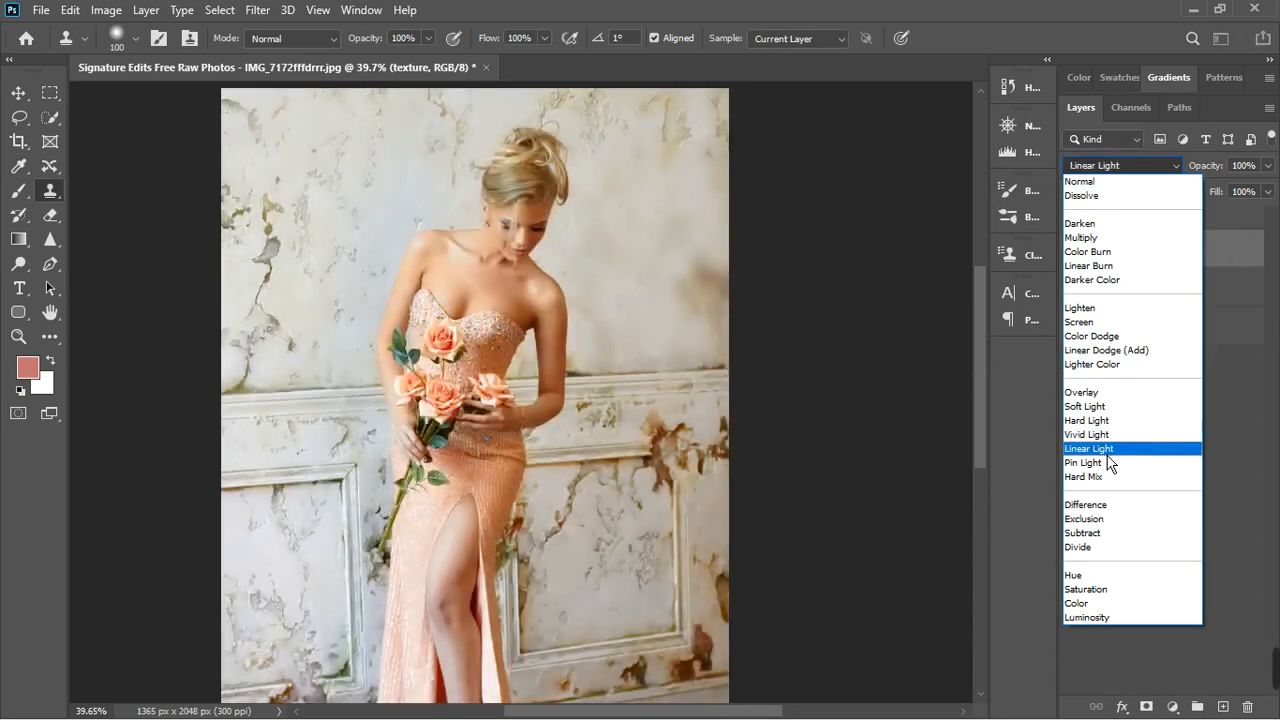
pyautogui.click(1107, 448)
pyautogui.click(1107, 455)
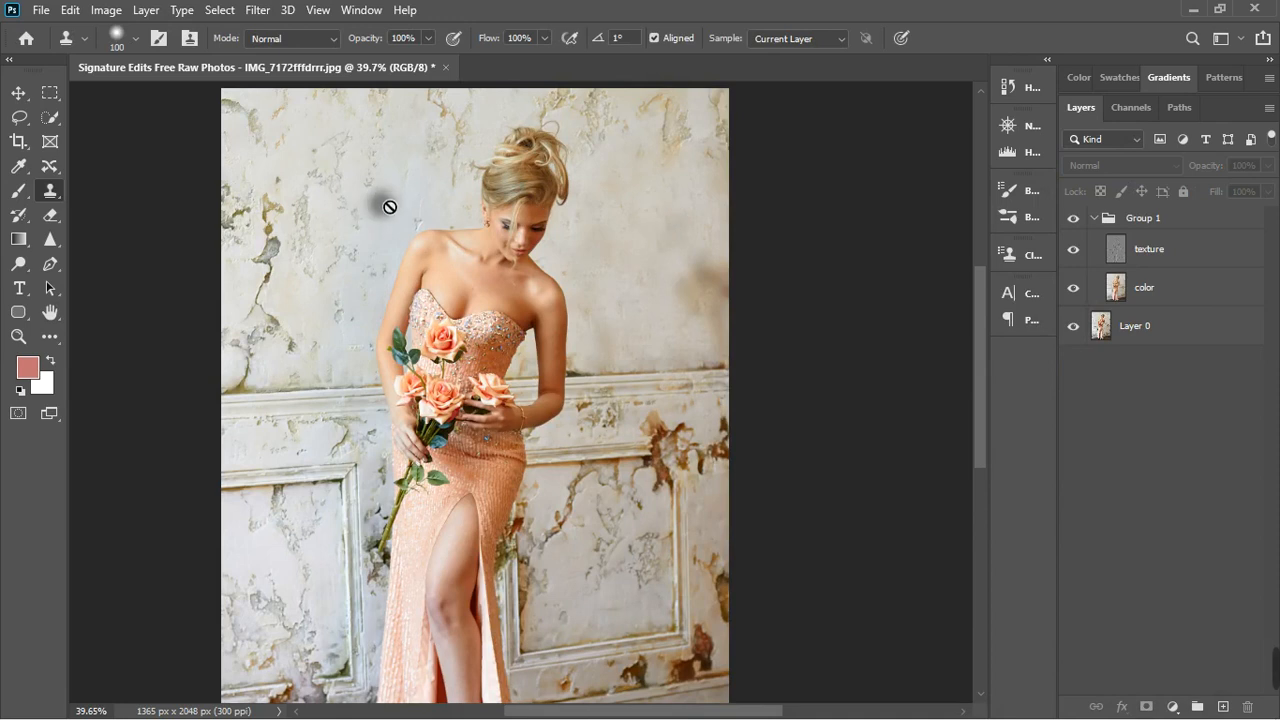
# - Reselect the texture layer and clone smooth plaster texture over the cracks on the upper wall left of the woman's head
pyautogui.scroll(1, 395, 208)
pyautogui.scroll(1, 412, 212)
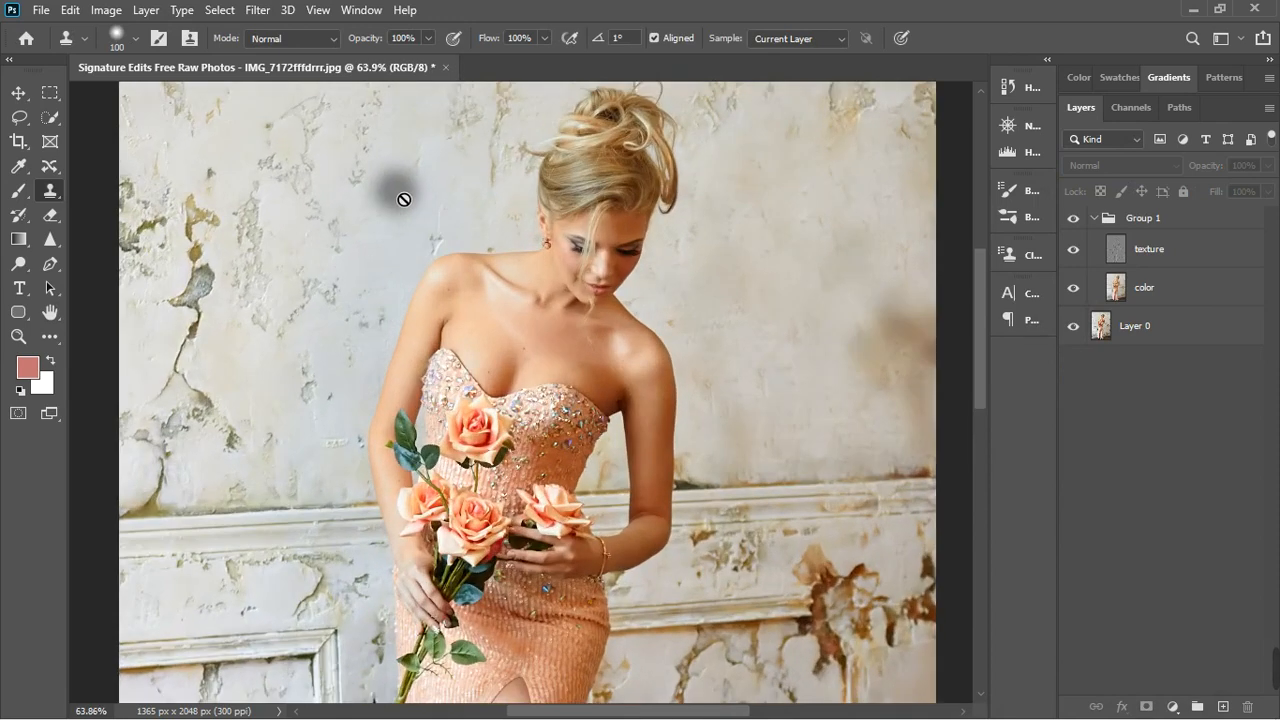
pyautogui.keyDown('alt'); pyautogui.click(400, 178); pyautogui.keyUp('alt')
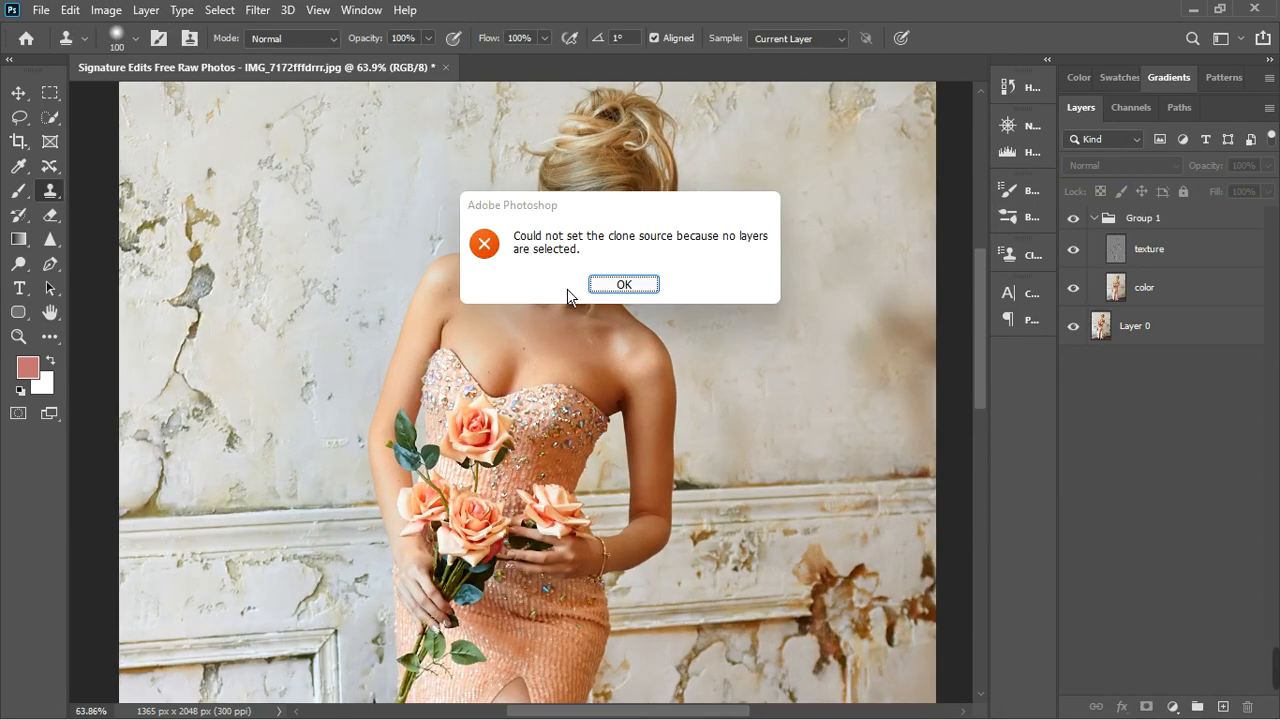
pyautogui.click(620, 286)
pyautogui.click(1171, 262)
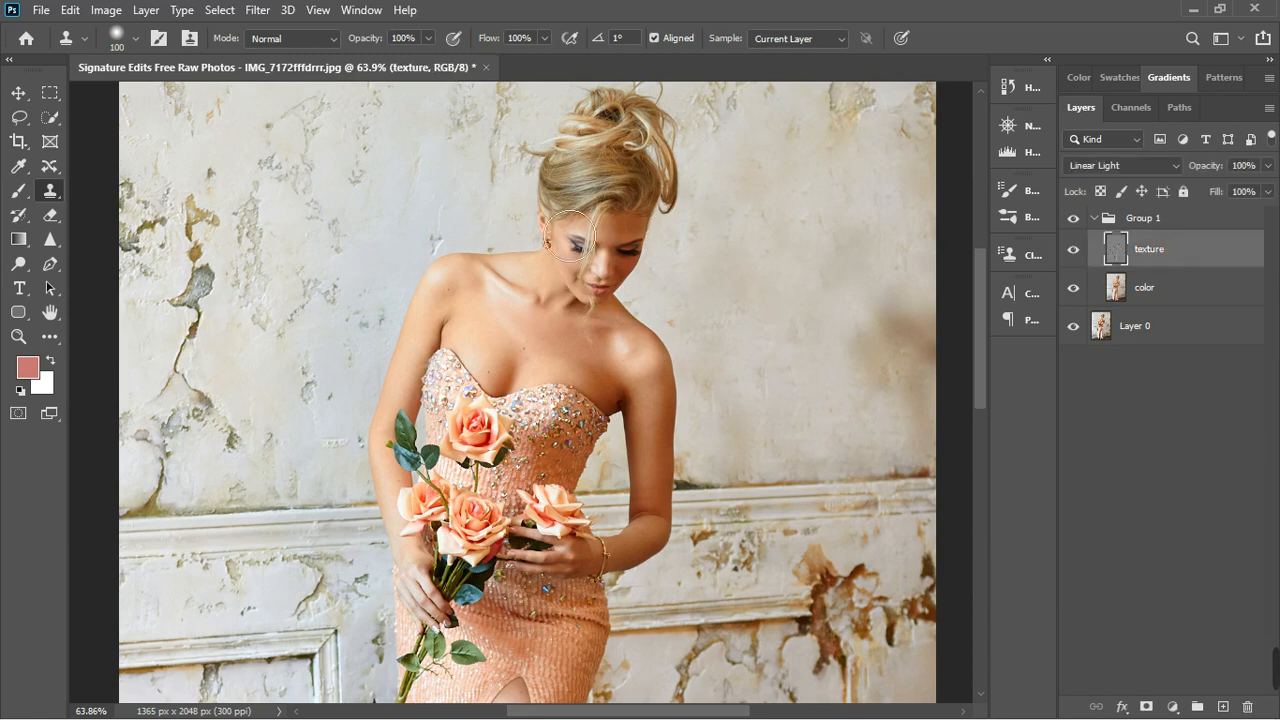
pyautogui.keyDown('alt'); pyautogui.click(384, 198); pyautogui.keyUp('alt')
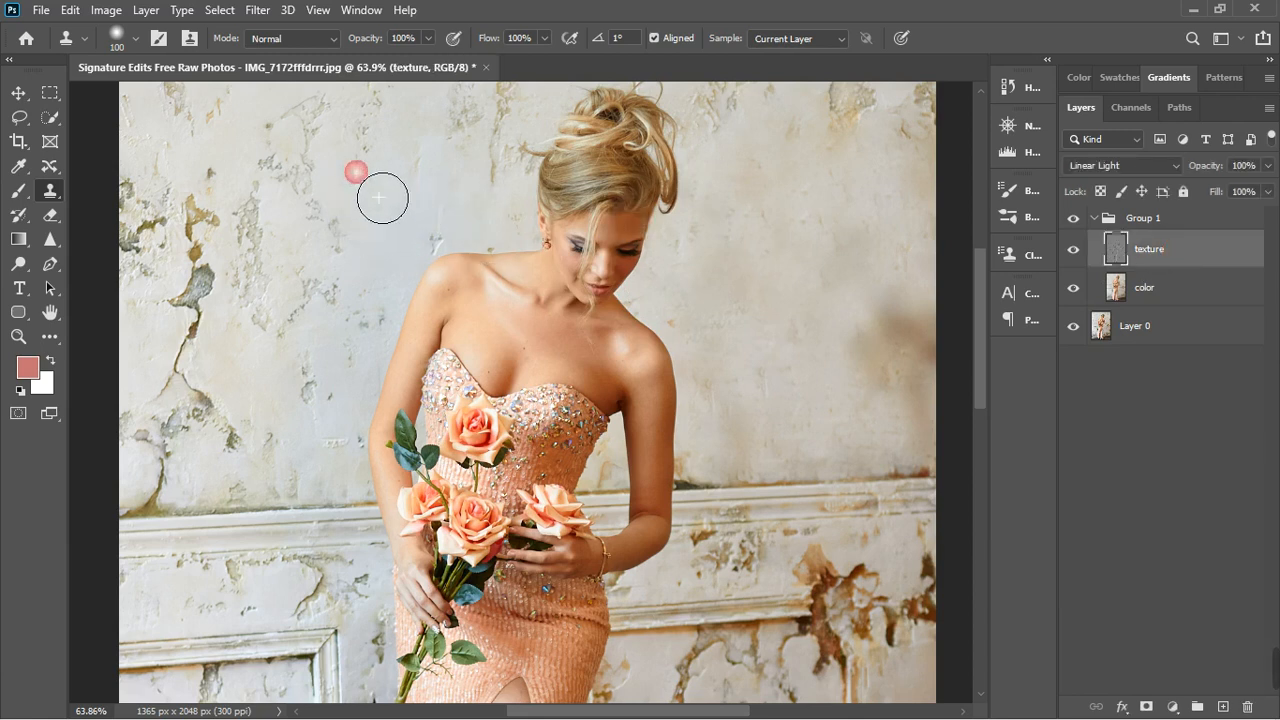
pyautogui.click(397, 121)
pyautogui.click(396, 146)
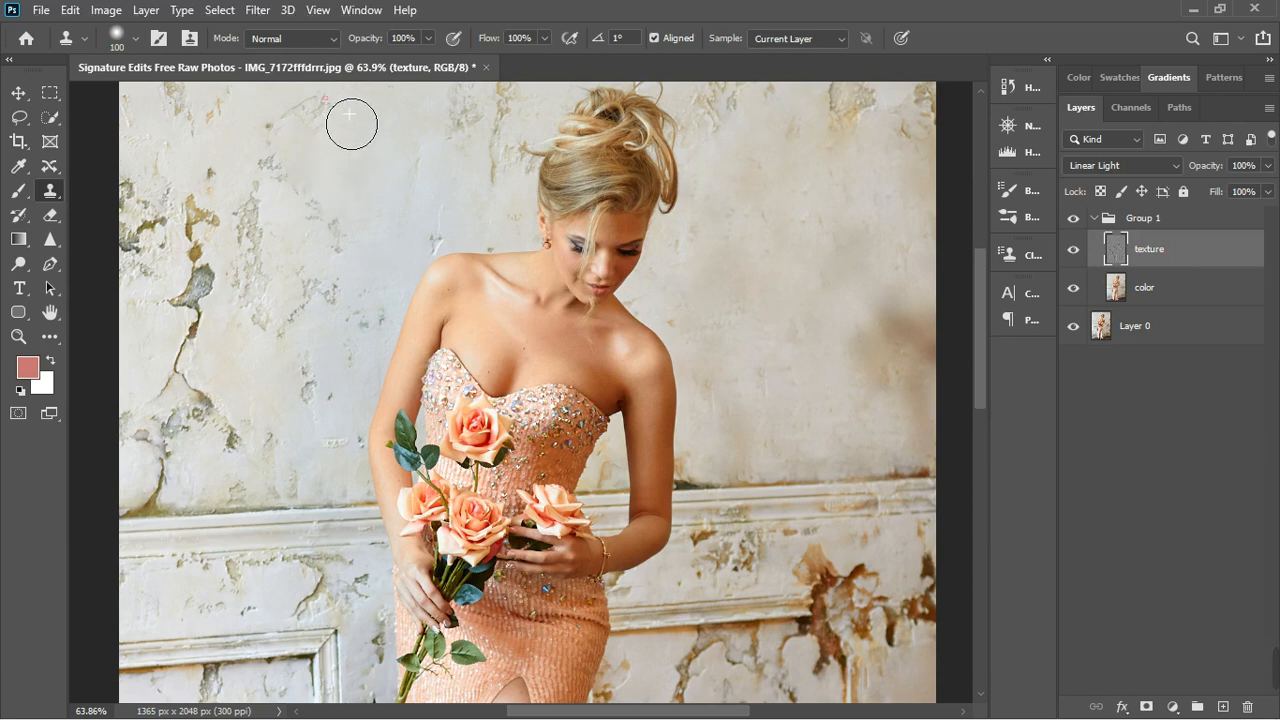
pyautogui.click(355, 176)
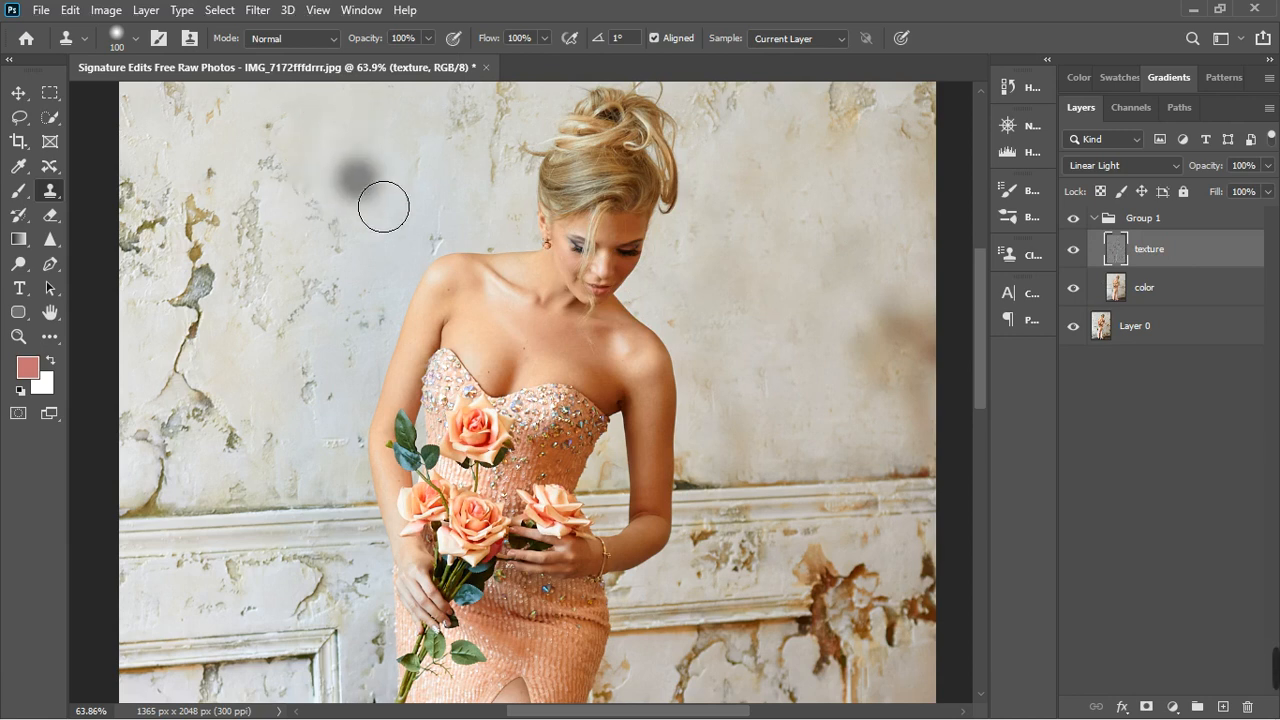
pyautogui.keyDown('alt'); pyautogui.click(327, 157); pyautogui.keyUp('alt')
pyautogui.click(281, 158)
pyautogui.click(327, 213)
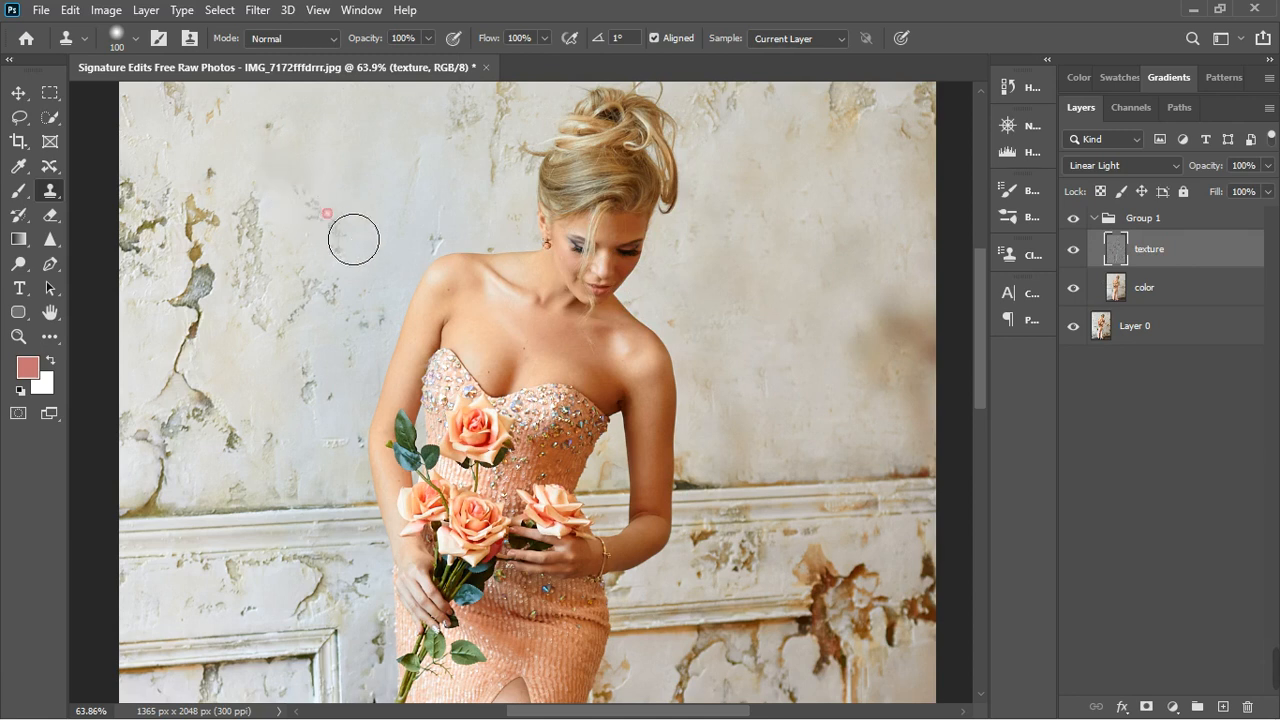
pyautogui.click(278, 130)
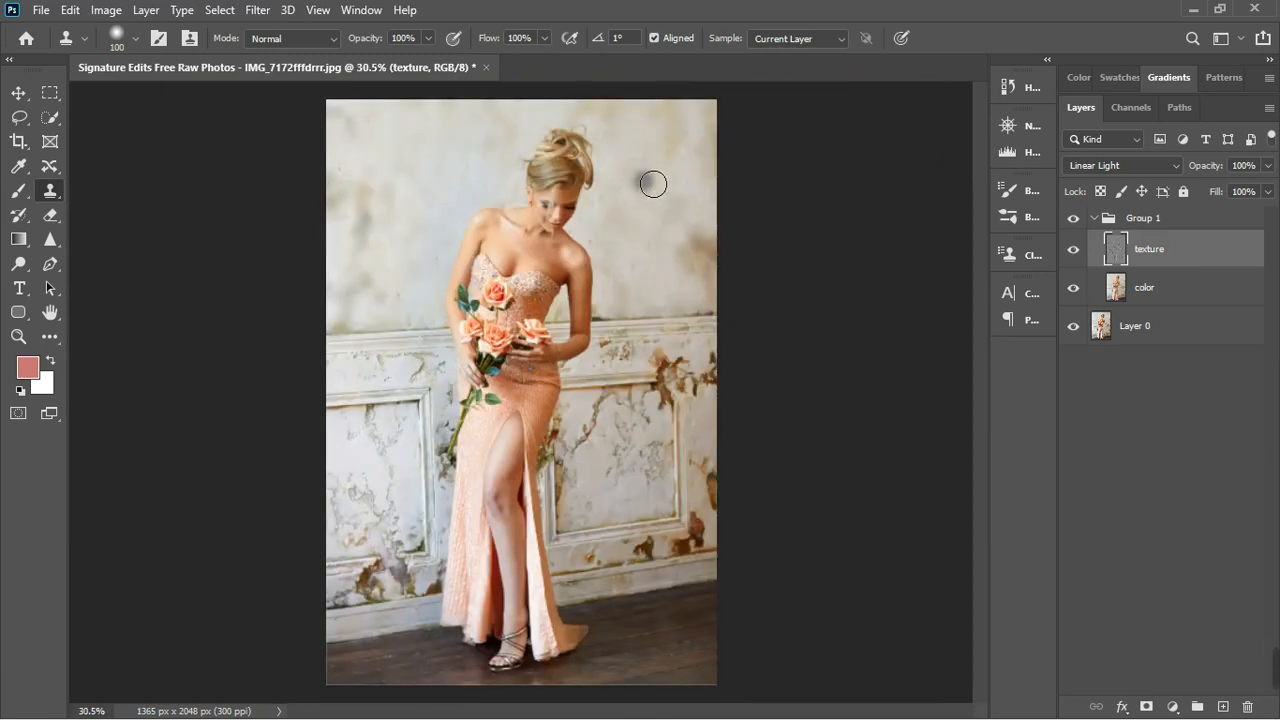
# - Clone smooth plaster over the peeling patches and cracks inside the wall panel right of the dress on the texture layer
pyautogui.scroll(1, 652, 180)
pyautogui.scroll(-2, 652, 180)
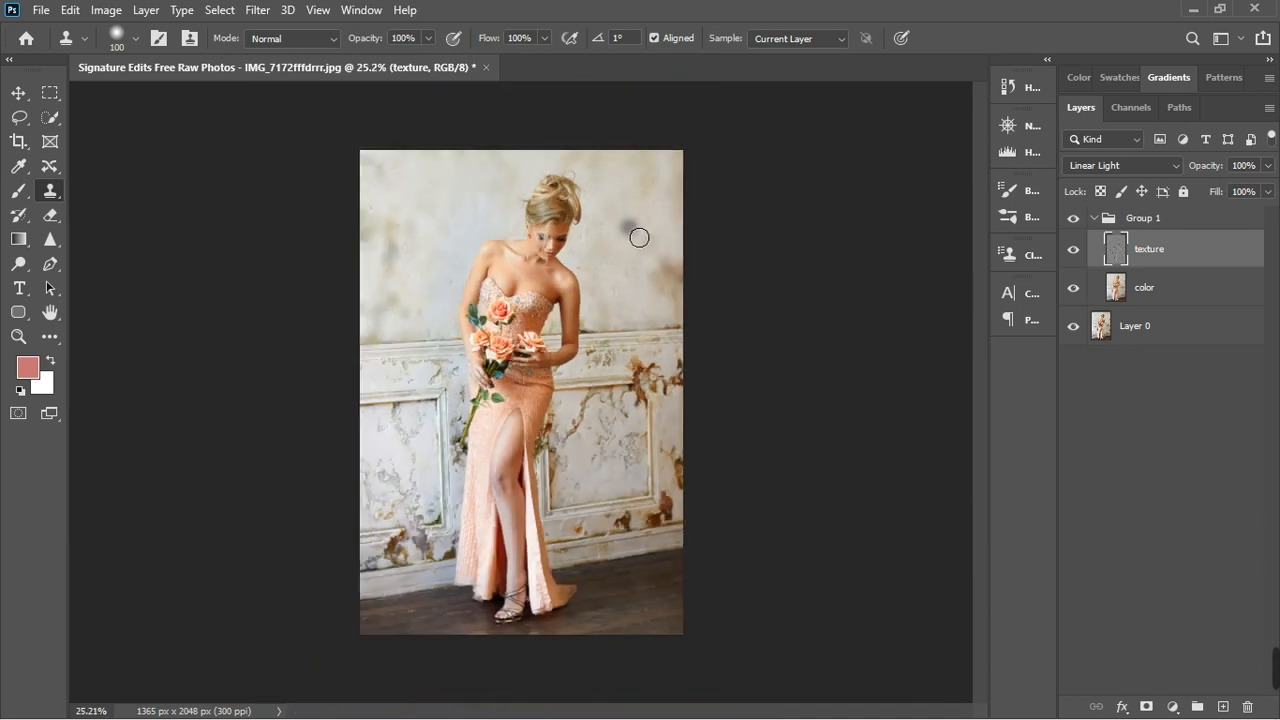
pyautogui.scroll(2, 614, 456)
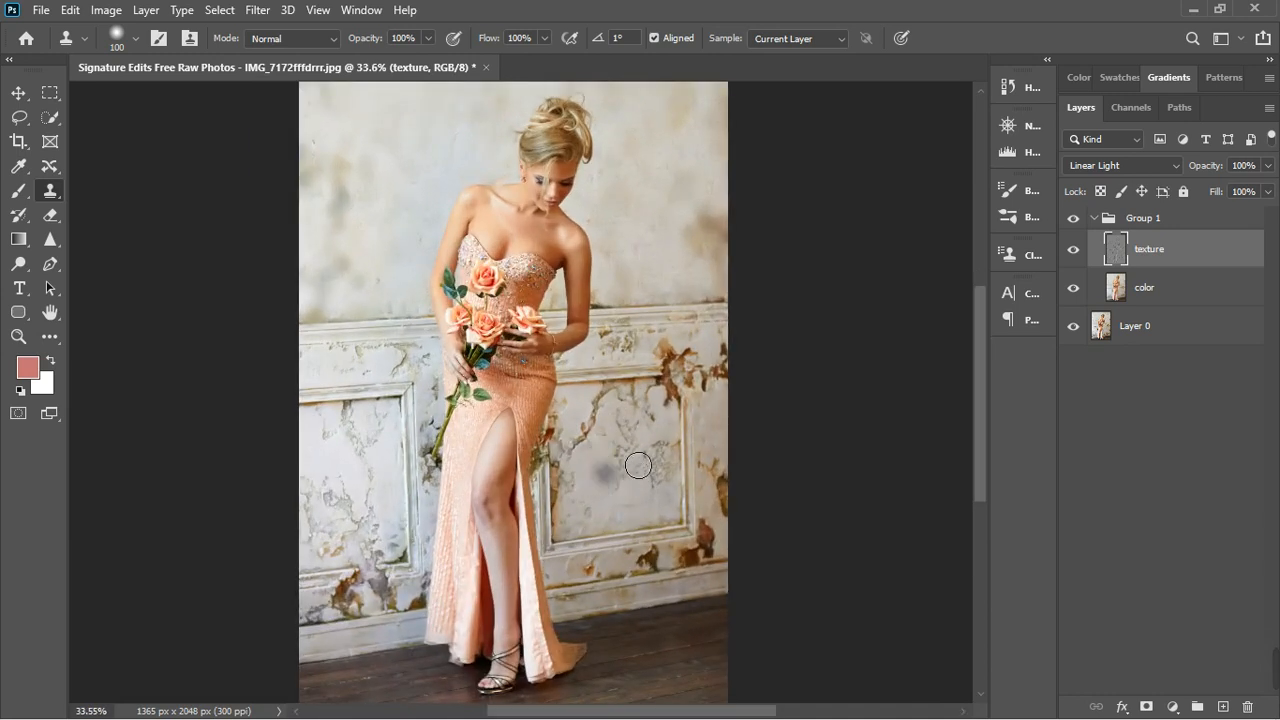
pyautogui.scroll(1, 618, 509)
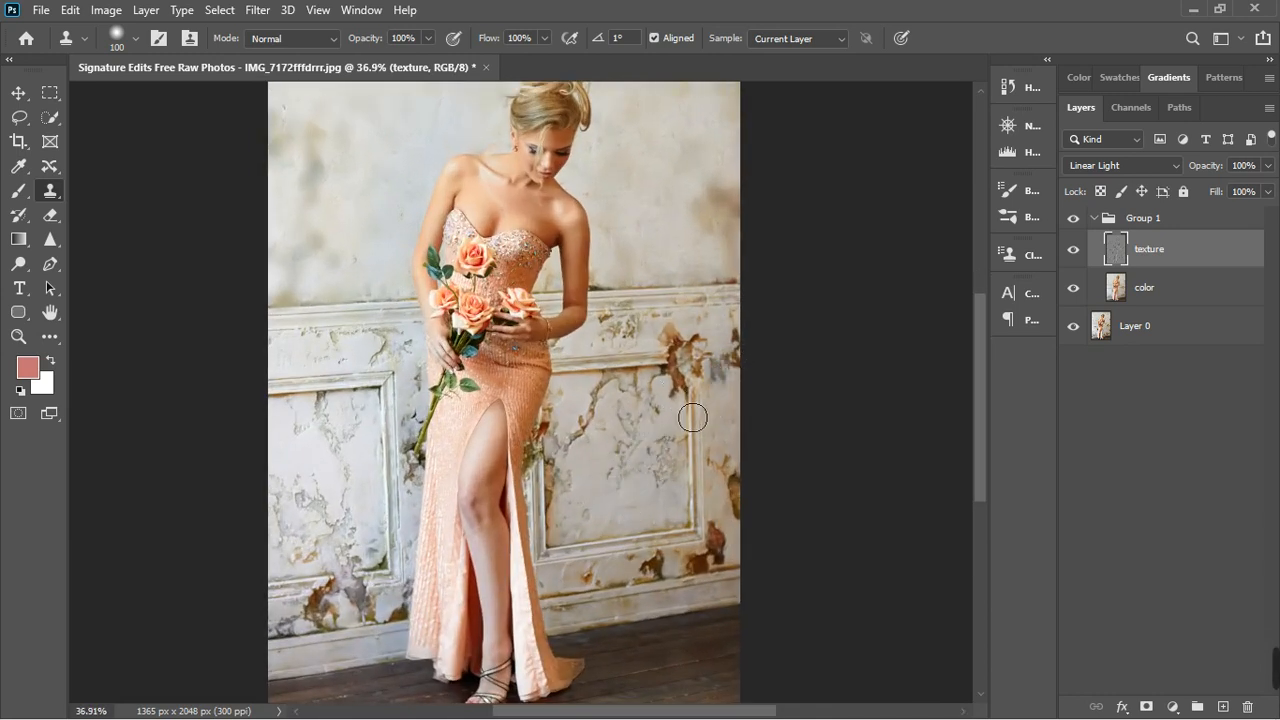
pyautogui.scroll(2, 643, 481)
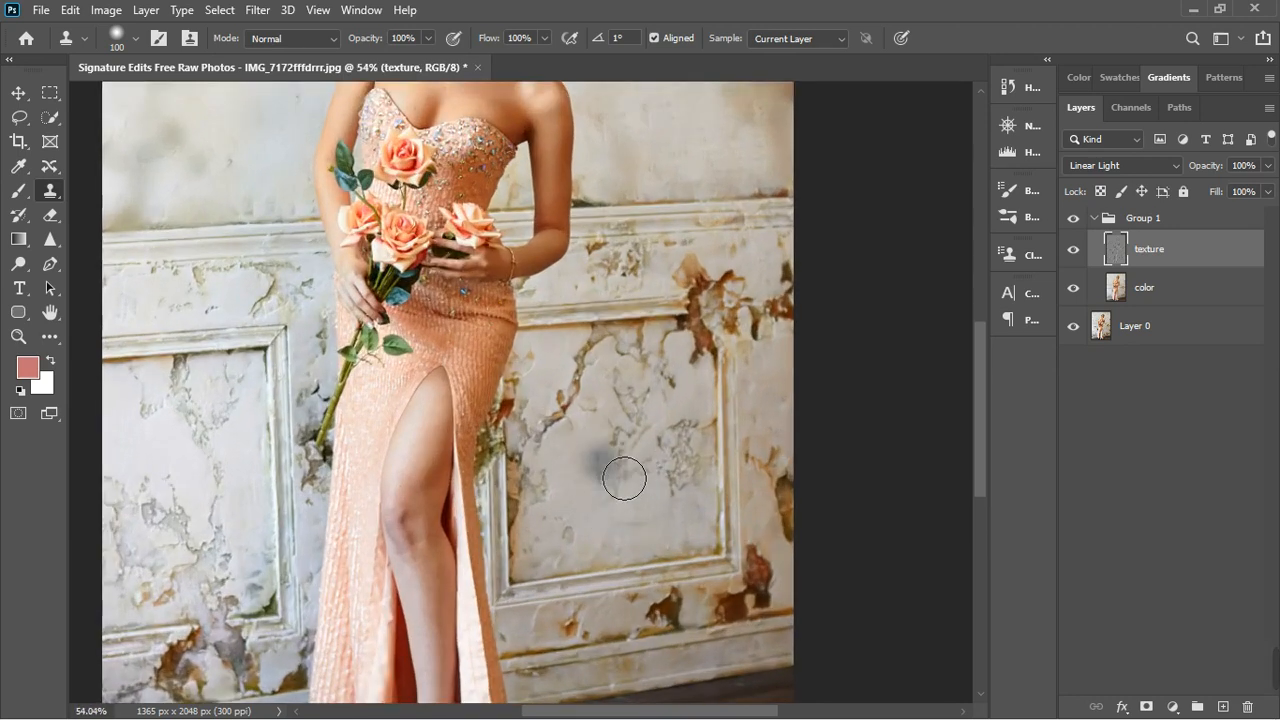
pyautogui.keyDown('alt'); pyautogui.click(583, 487); pyautogui.keyUp('alt')
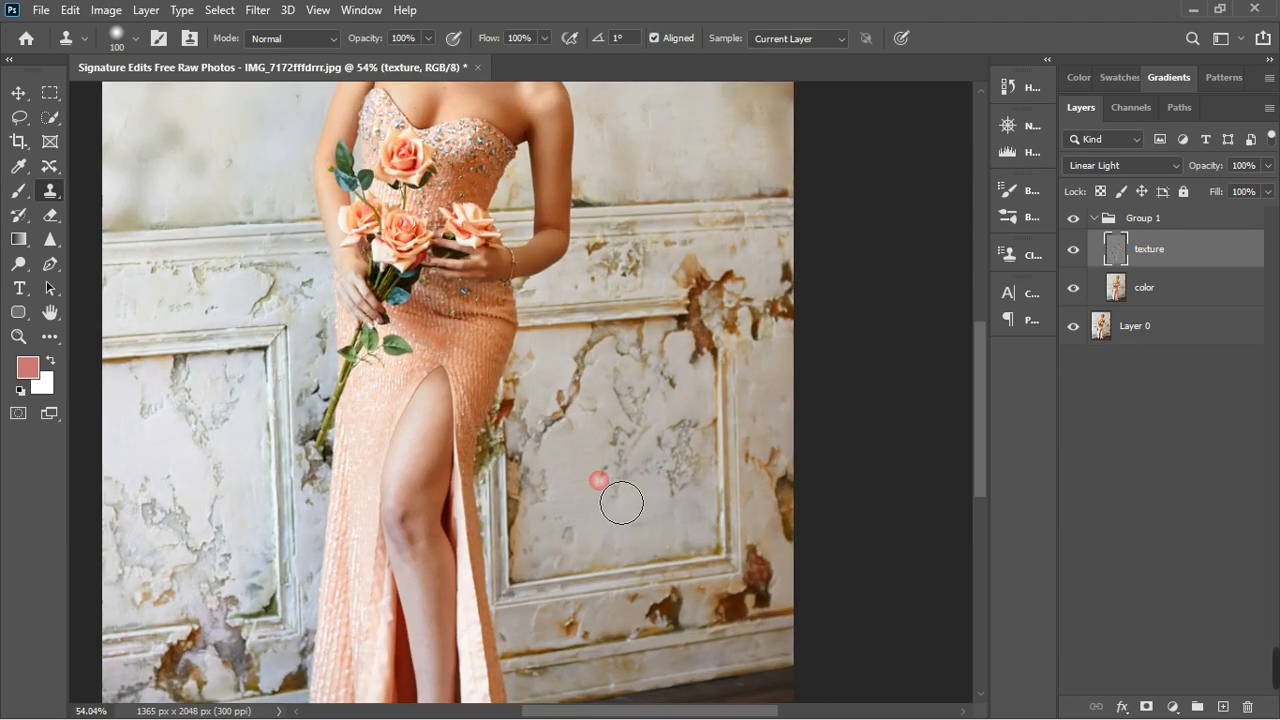
pyautogui.moveTo(621, 503)
pyautogui.mouseDown()
pyautogui.moveTo(640, 464)
pyautogui.moveTo(670, 498)
pyautogui.moveTo(683, 491)
pyautogui.moveTo(701, 452)
pyautogui.moveTo(675, 491)
pyautogui.moveTo(712, 500)
pyautogui.moveTo(702, 471)
pyautogui.moveTo(683, 526)
pyautogui.moveTo(682, 480)
pyautogui.mouseUp()
pyautogui.keyDown('alt'); pyautogui.click(659, 493); pyautogui.keyUp('alt')
pyautogui.click(680, 482)
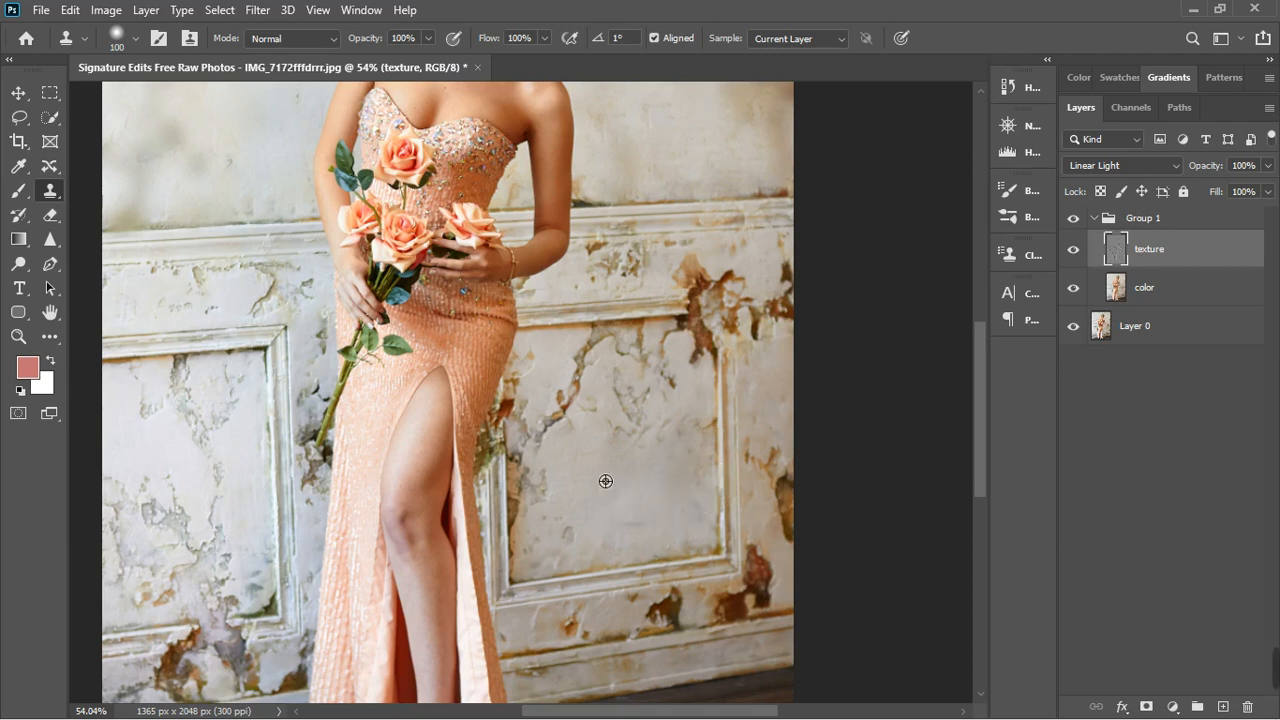
pyautogui.keyDown('alt'); pyautogui.click(571, 439); pyautogui.keyUp('alt')
pyautogui.keyDown('alt'); pyautogui.click(574, 459); pyautogui.keyUp('alt')
pyautogui.click(583, 444)
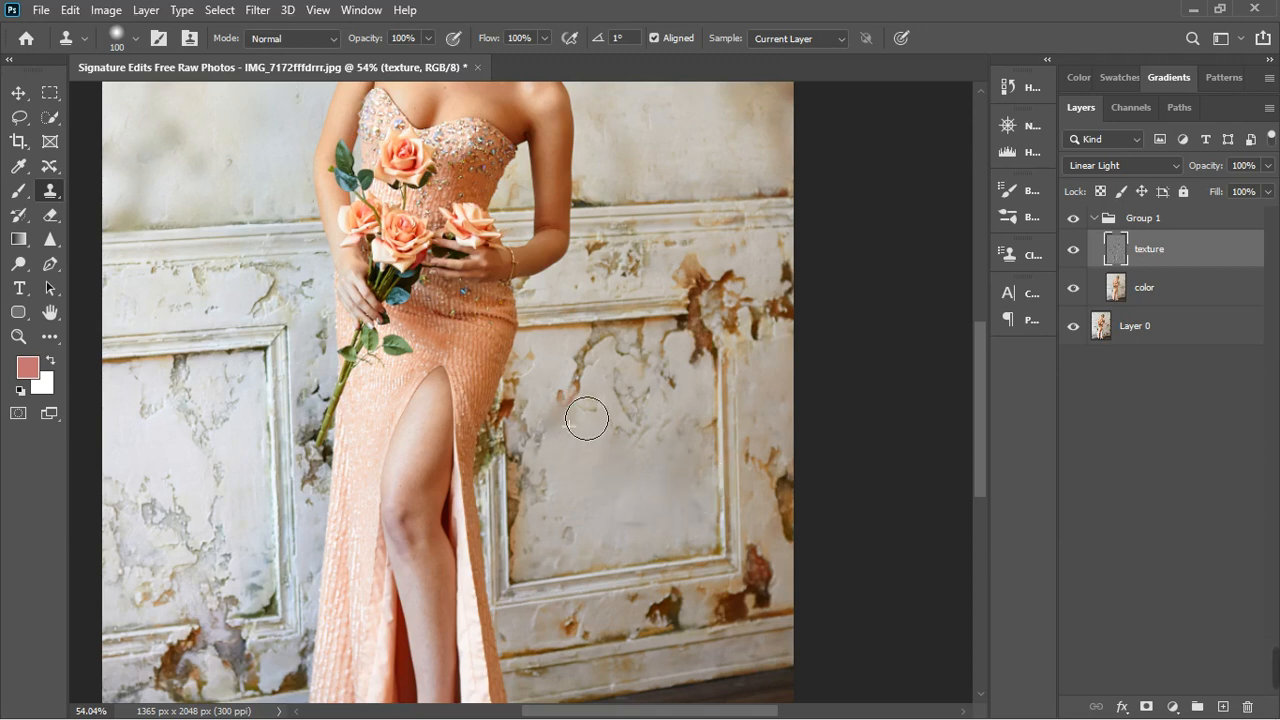
pyautogui.moveTo(586, 420)
pyautogui.mouseDown()
pyautogui.moveTo(611, 442)
pyautogui.moveTo(634, 400)
pyautogui.mouseUp()
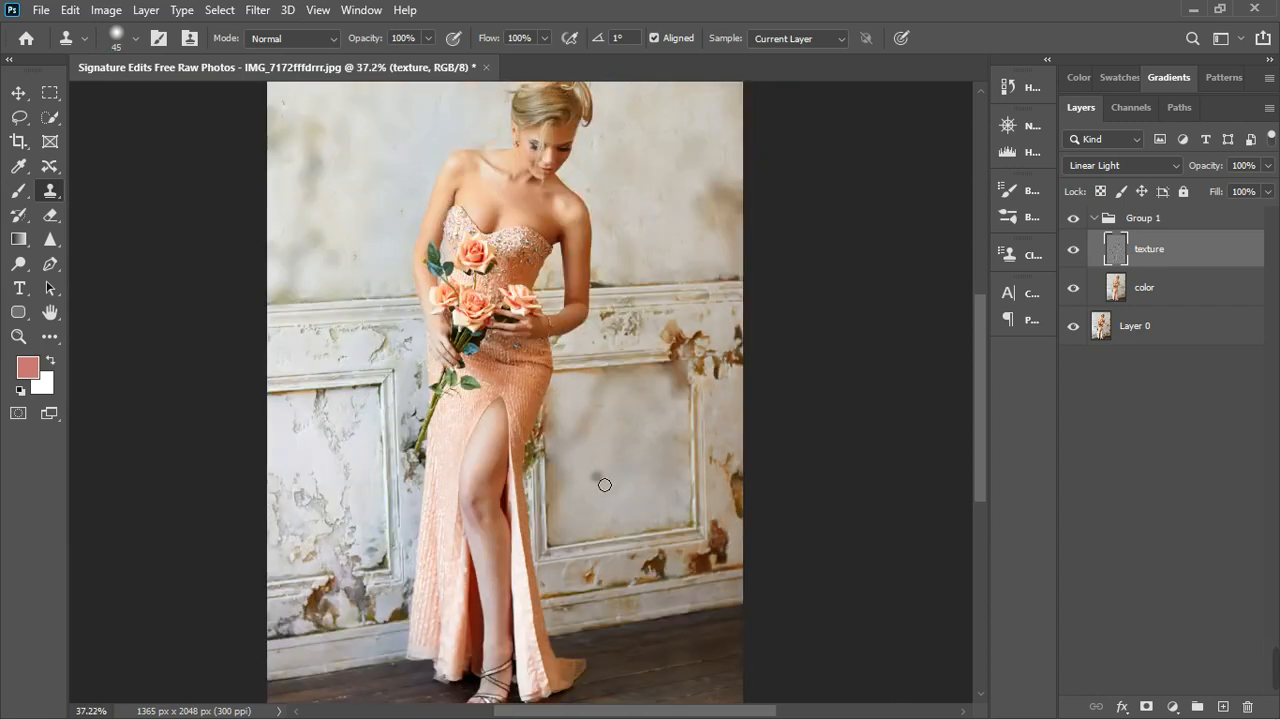
# - Clone smooth plaster texture over the cracks and peeling patches inside the wall panel left of the dress
pyautogui.scroll(10, 312, 505)
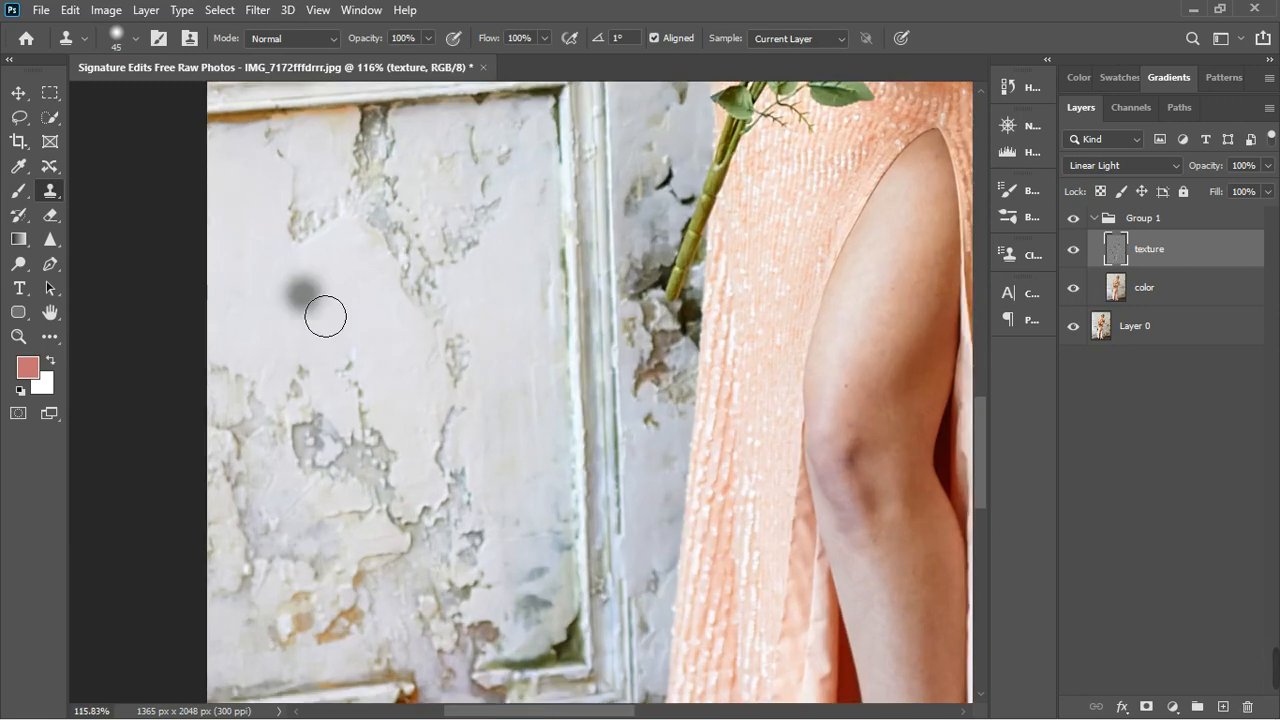
pyautogui.keyDown('alt'); pyautogui.click(310, 320); pyautogui.keyUp('alt')
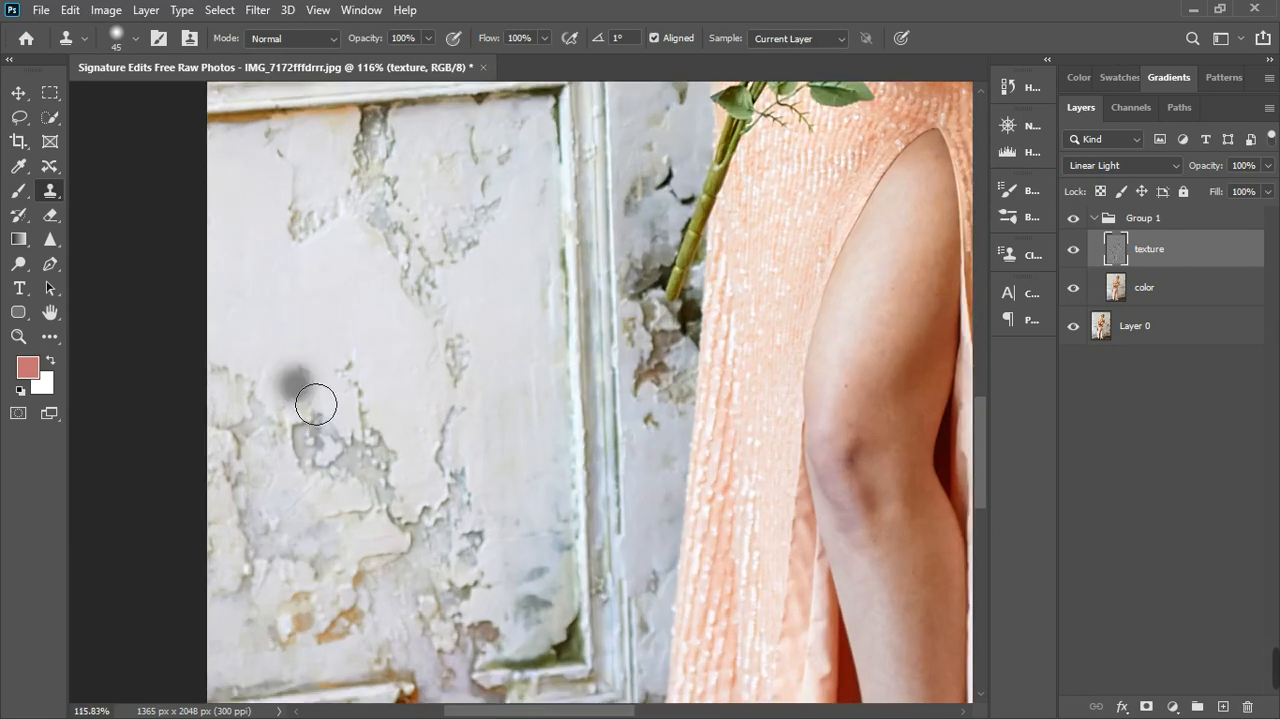
pyautogui.moveTo(297, 381)
pyautogui.mouseDown()
pyautogui.moveTo(341, 397)
pyautogui.moveTo(340, 322)
pyautogui.mouseUp()
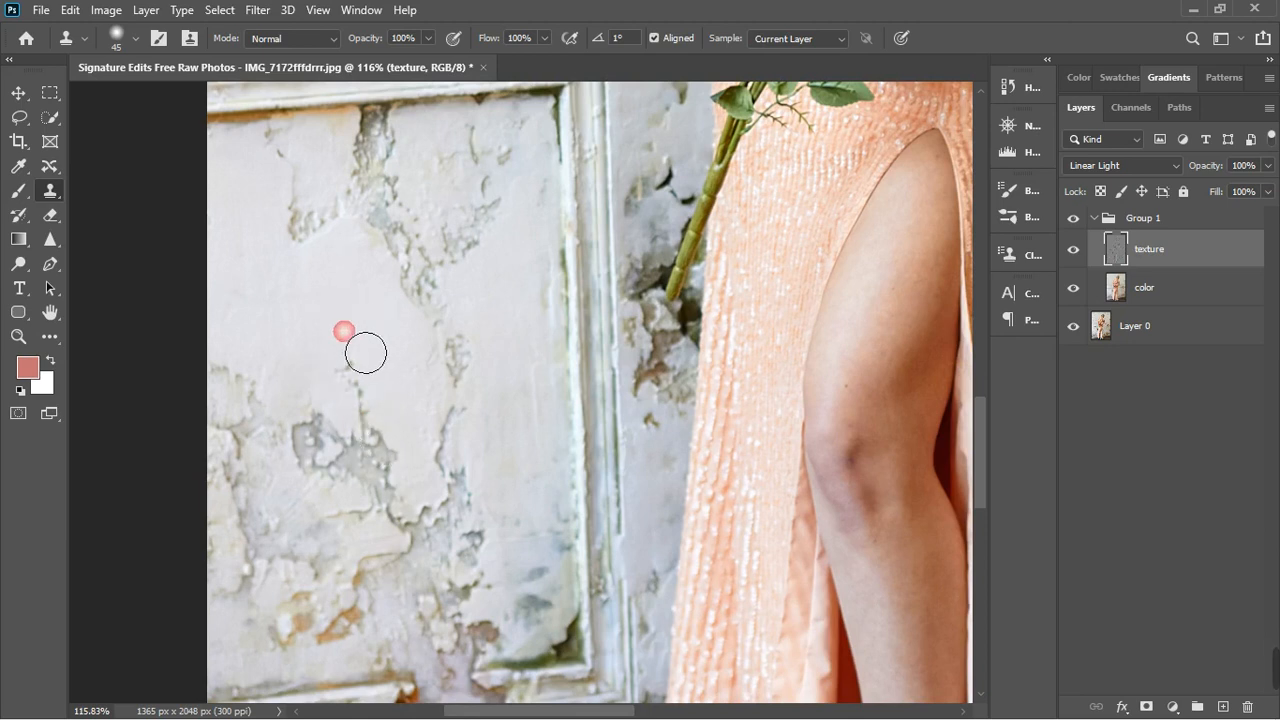
pyautogui.moveTo(358, 396); pyautogui.dragTo(410, 494)
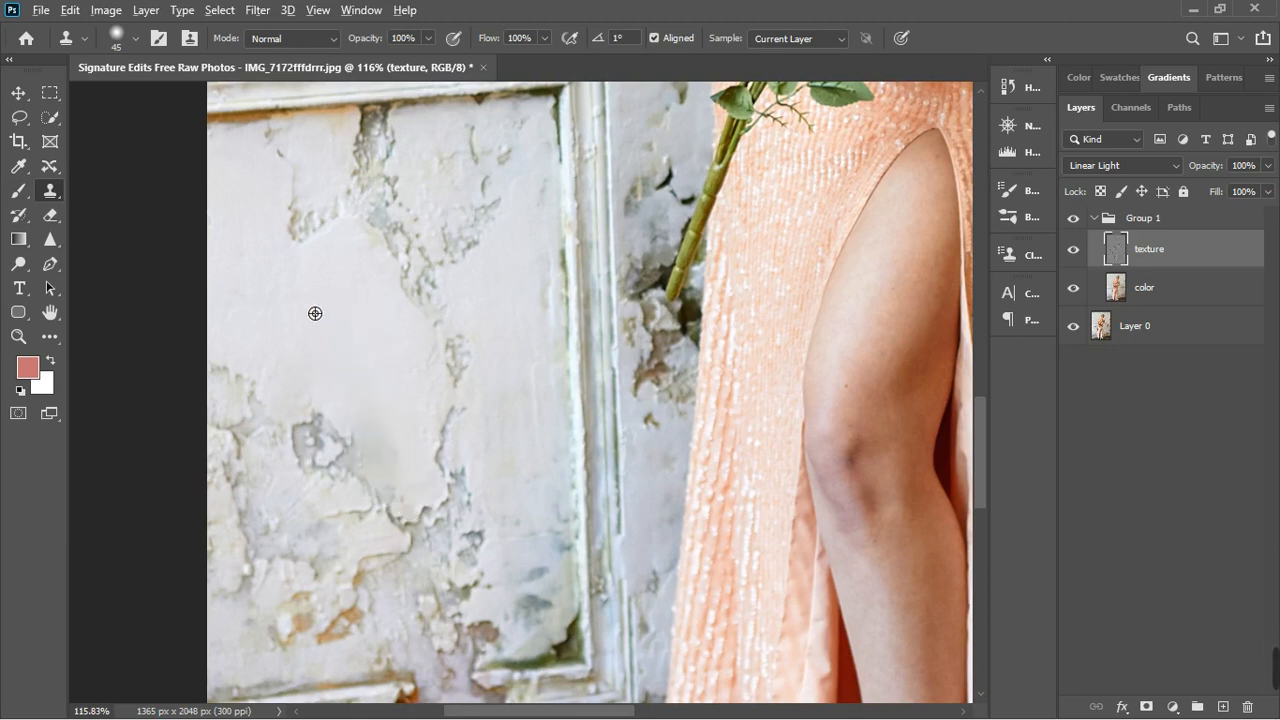
pyautogui.moveTo(334, 454); pyautogui.dragTo(338, 512)
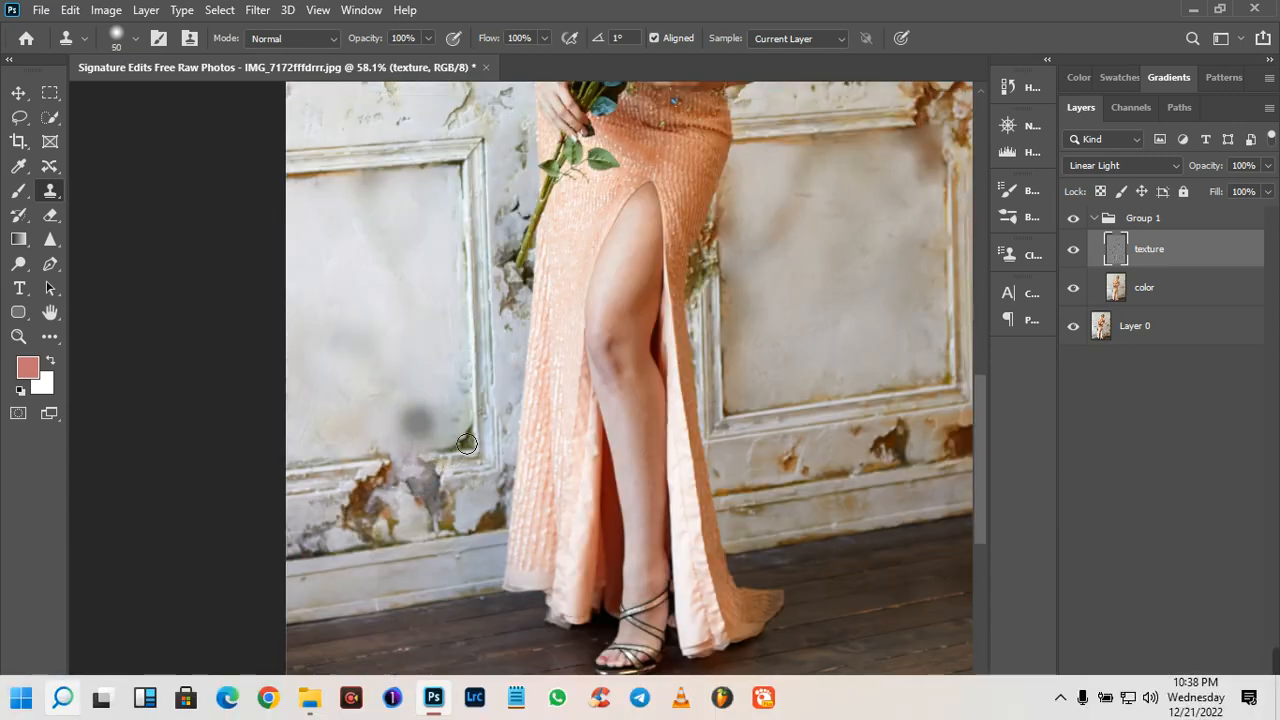
# - With brush size 40, clone clean plaster over the dark mossy lower corner of the left wall panel
pyautogui.scroll(4, 467, 443)
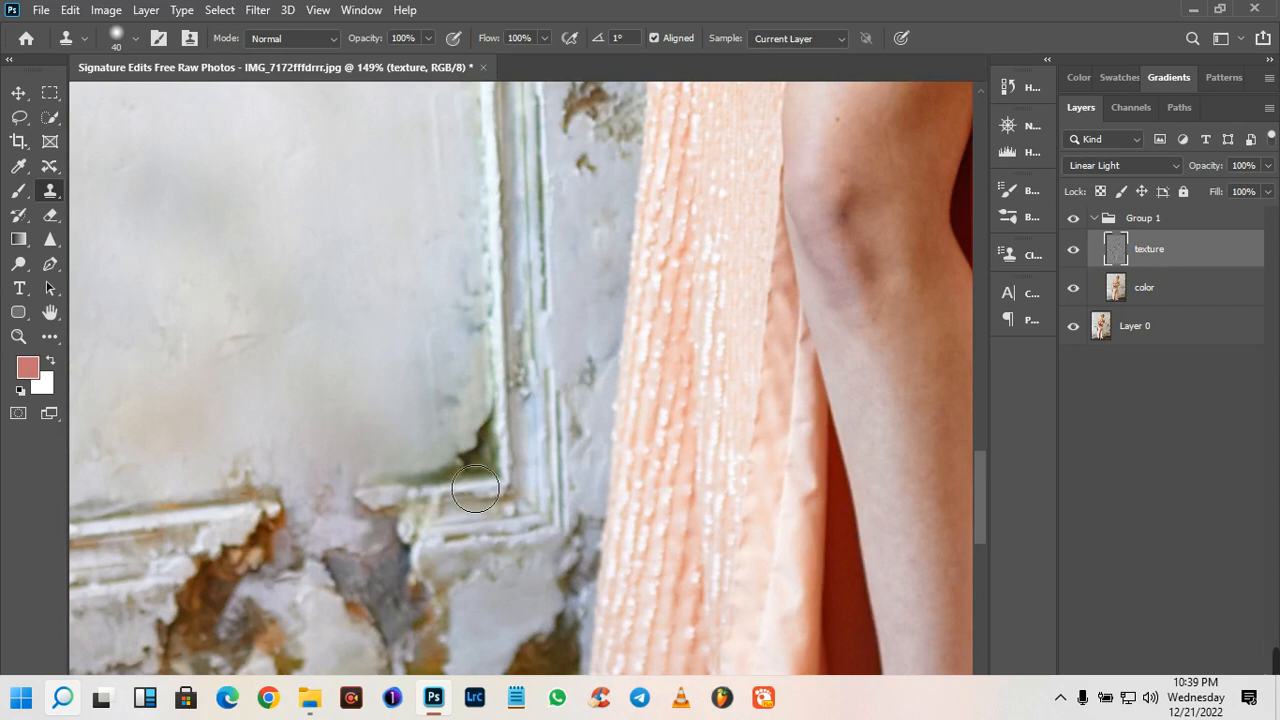
pyautogui.moveTo(486, 472)
pyautogui.mouseDown()
pyautogui.moveTo(470, 438)
pyautogui.moveTo(501, 460)
pyautogui.moveTo(470, 485)
pyautogui.moveTo(425, 482)
pyautogui.moveTo(500, 486)
pyautogui.moveTo(486, 297)
pyautogui.moveTo(457, 354)
pyautogui.mouseUp()
pyautogui.scroll(-3, 429, 369)
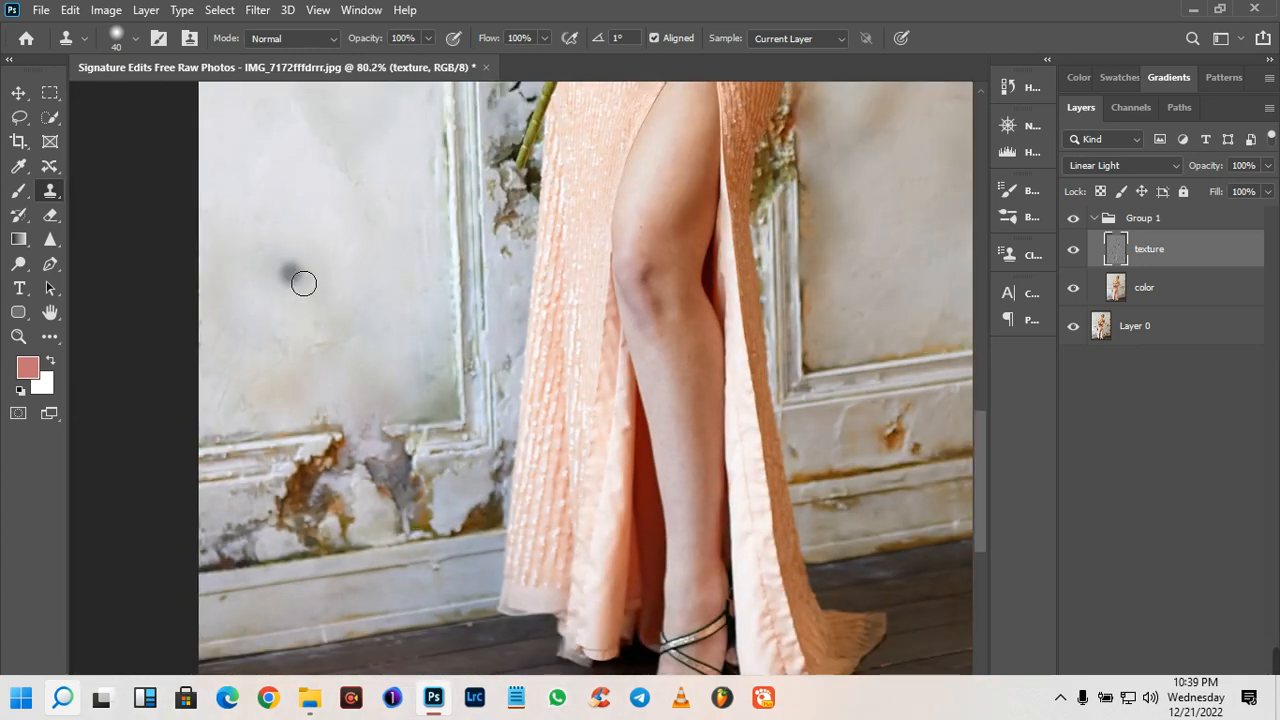
pyautogui.press(']')
pyautogui.press(']')
pyautogui.press(']')
pyautogui.press(']')
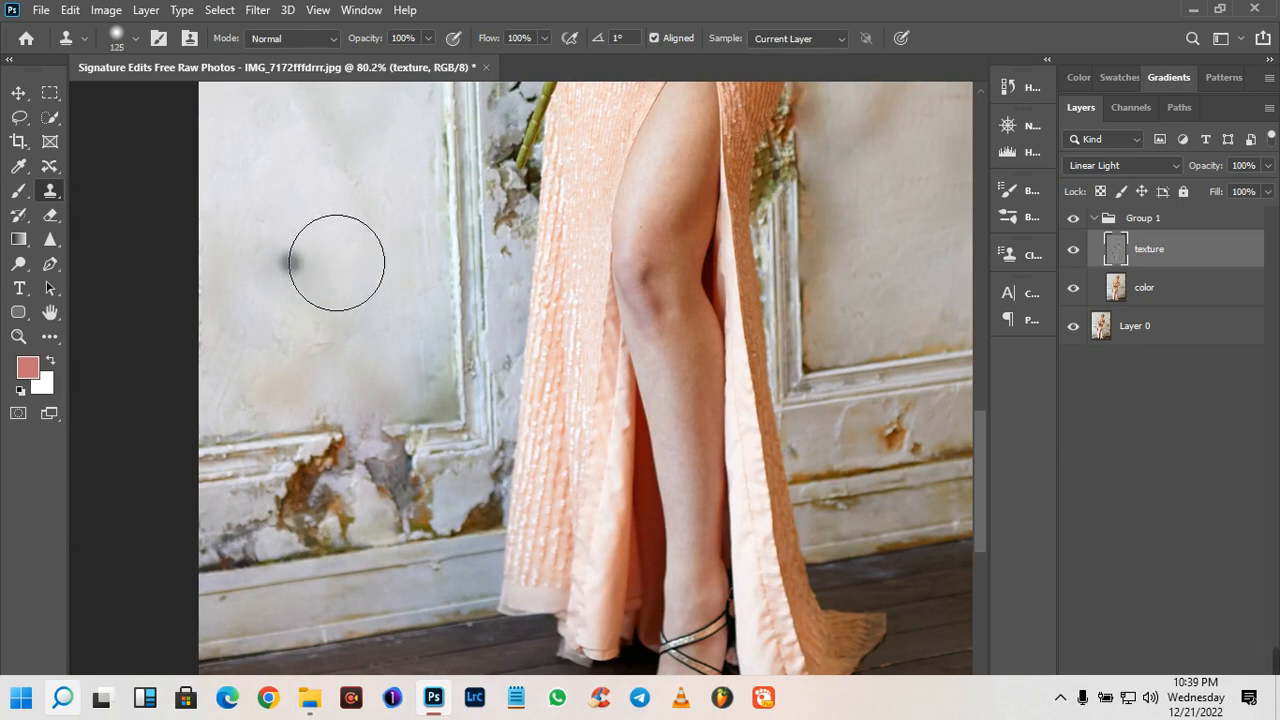
pyautogui.hotkey('ctrl', 'z')
pyautogui.hotkey('ctrl', 'z')
pyautogui.keyDown('alt'); pyautogui.click(274, 222); pyautogui.keyUp('alt')
pyautogui.click(291, 482)
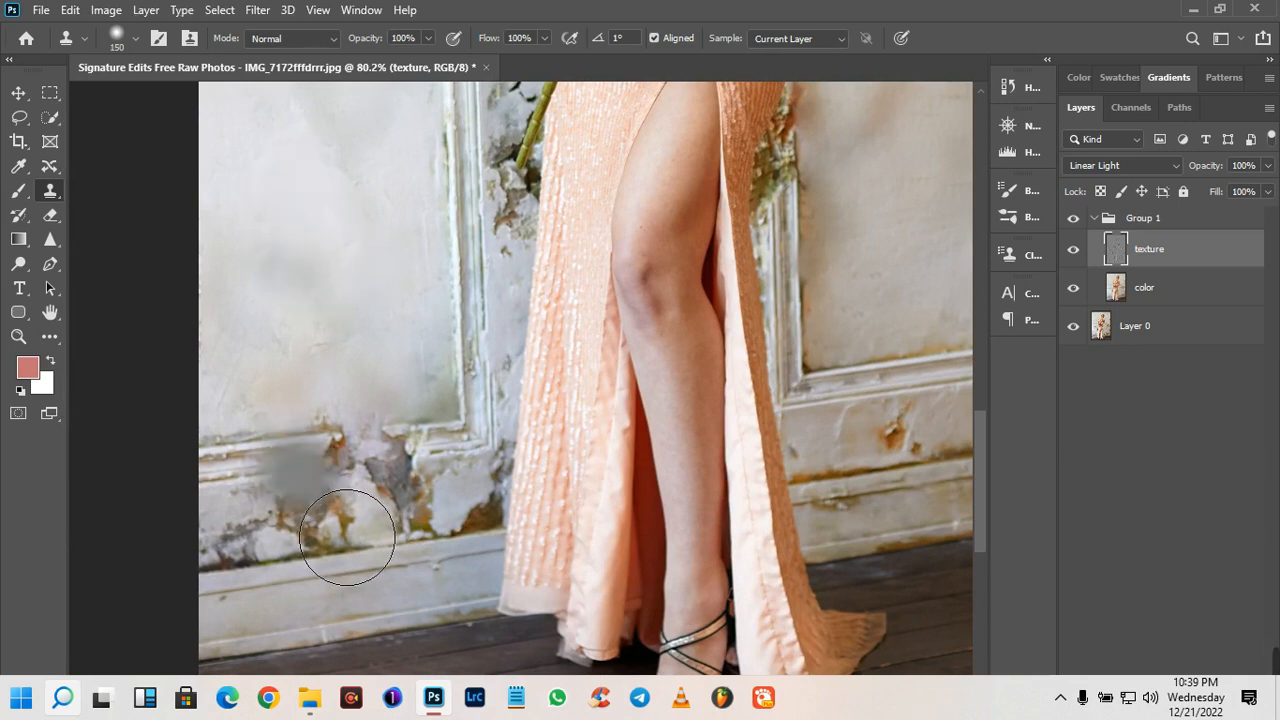
pyautogui.hotkey('ctrl', 'z')
# - With brush size 100, clone smooth plaster over the brown peeling strip between the left panel's moulding and the baseboard
pyautogui.press('[')
pyautogui.press('[')
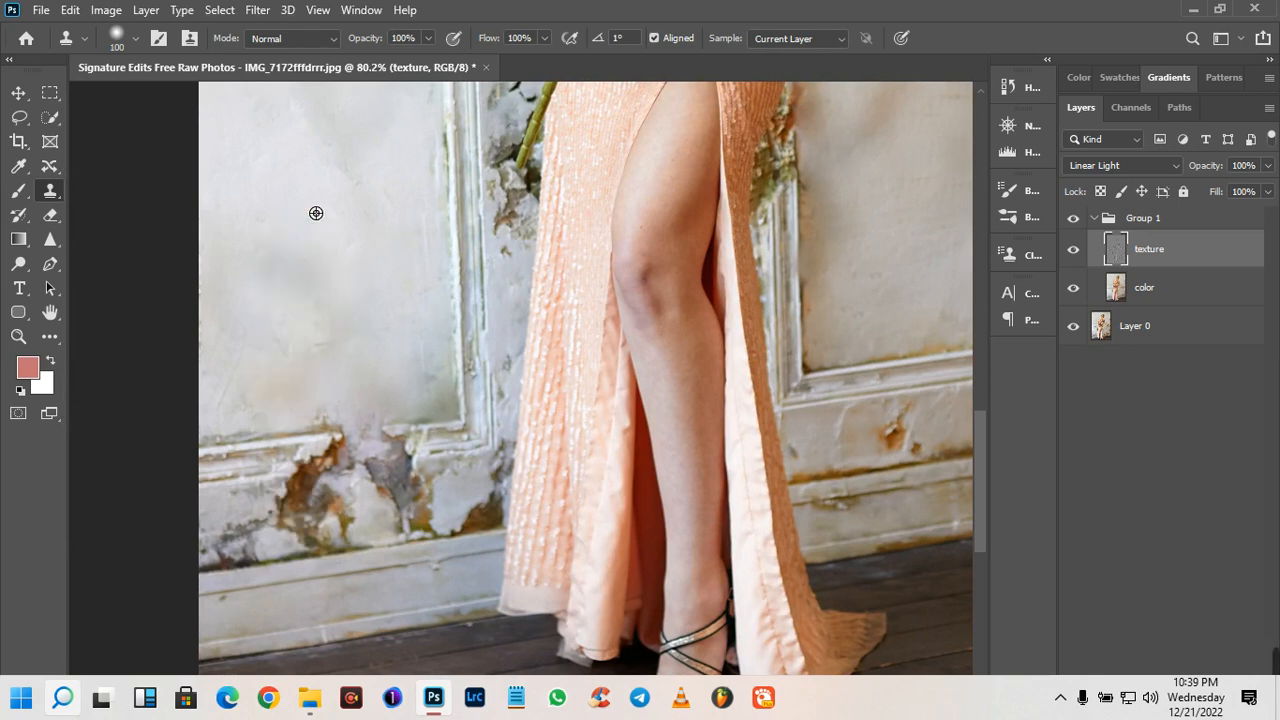
pyautogui.moveTo(324, 429)
pyautogui.mouseDown()
pyautogui.moveTo(318, 554)
pyautogui.moveTo(379, 533)
pyautogui.moveTo(299, 541)
pyautogui.moveTo(272, 567)
pyautogui.moveTo(463, 536)
pyautogui.moveTo(452, 531)
pyautogui.moveTo(430, 561)
pyautogui.moveTo(382, 537)
pyautogui.moveTo(319, 548)
pyautogui.moveTo(370, 544)
pyautogui.moveTo(281, 590)
pyautogui.moveTo(249, 584)
pyautogui.moveTo(412, 545)
pyautogui.moveTo(369, 405)
pyautogui.moveTo(387, 408)
pyautogui.moveTo(402, 518)
pyautogui.moveTo(463, 535)
pyautogui.moveTo(377, 544)
pyautogui.moveTo(465, 569)
pyautogui.moveTo(517, 523)
pyautogui.mouseUp()
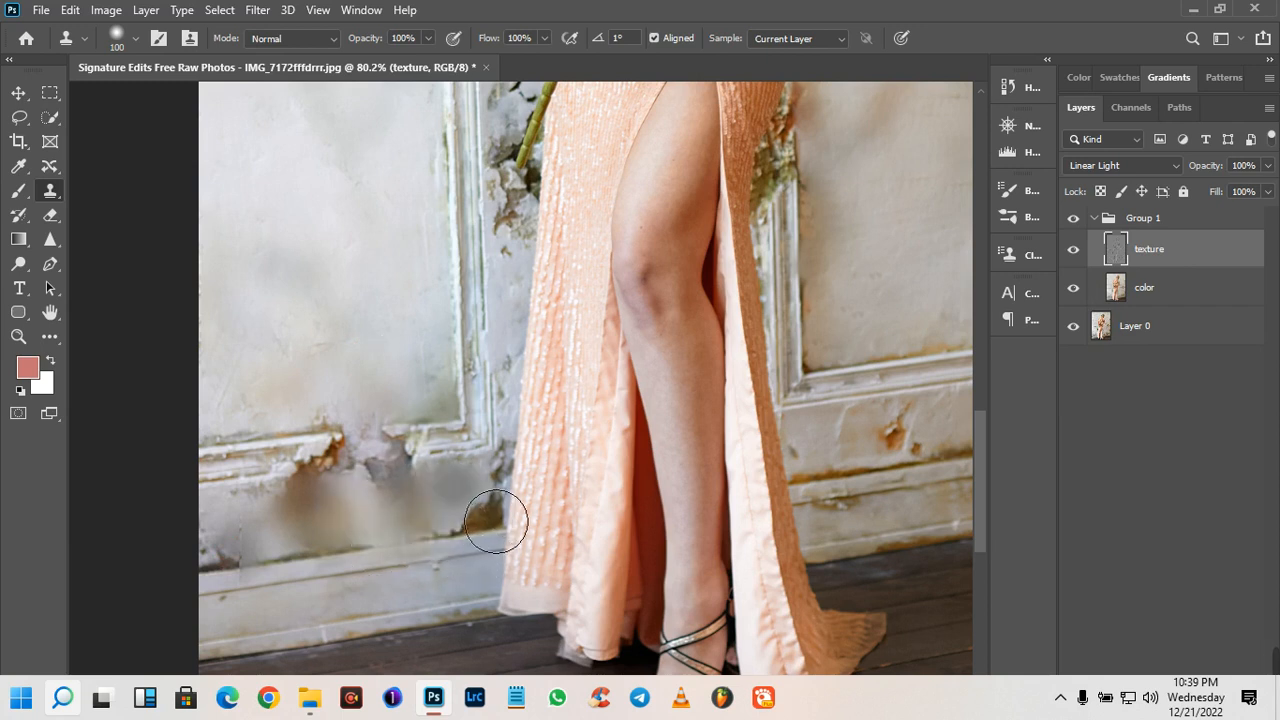
# - Undo the last cloning beside the dress hem and clone plaster over that brown patch with brush size 45
pyautogui.scroll(2, 525, 565)
pyautogui.scroll(1, 525, 564)
pyautogui.hotkey('ctrl', 'z')
pyautogui.press('[')
pyautogui.press('[')
pyautogui.press('[')
pyautogui.press('[')
pyautogui.press('[')
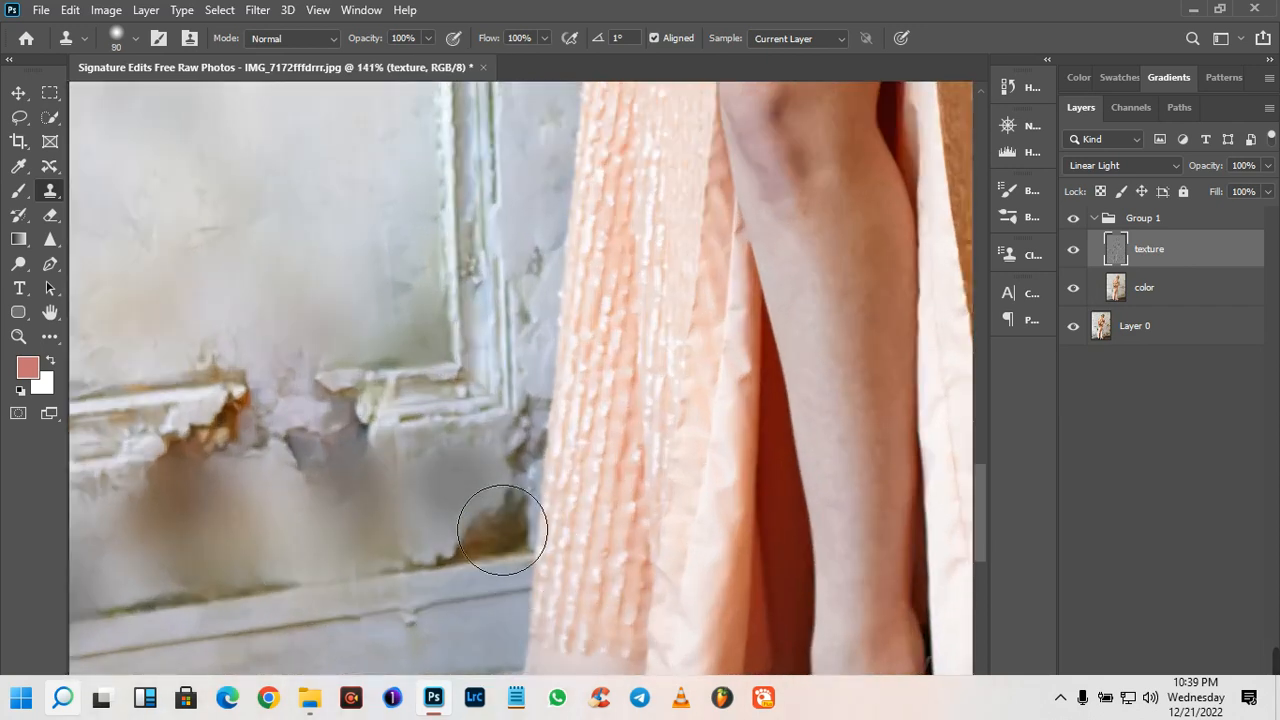
pyautogui.press('[')
pyautogui.hotkey('ctrl', 'z')
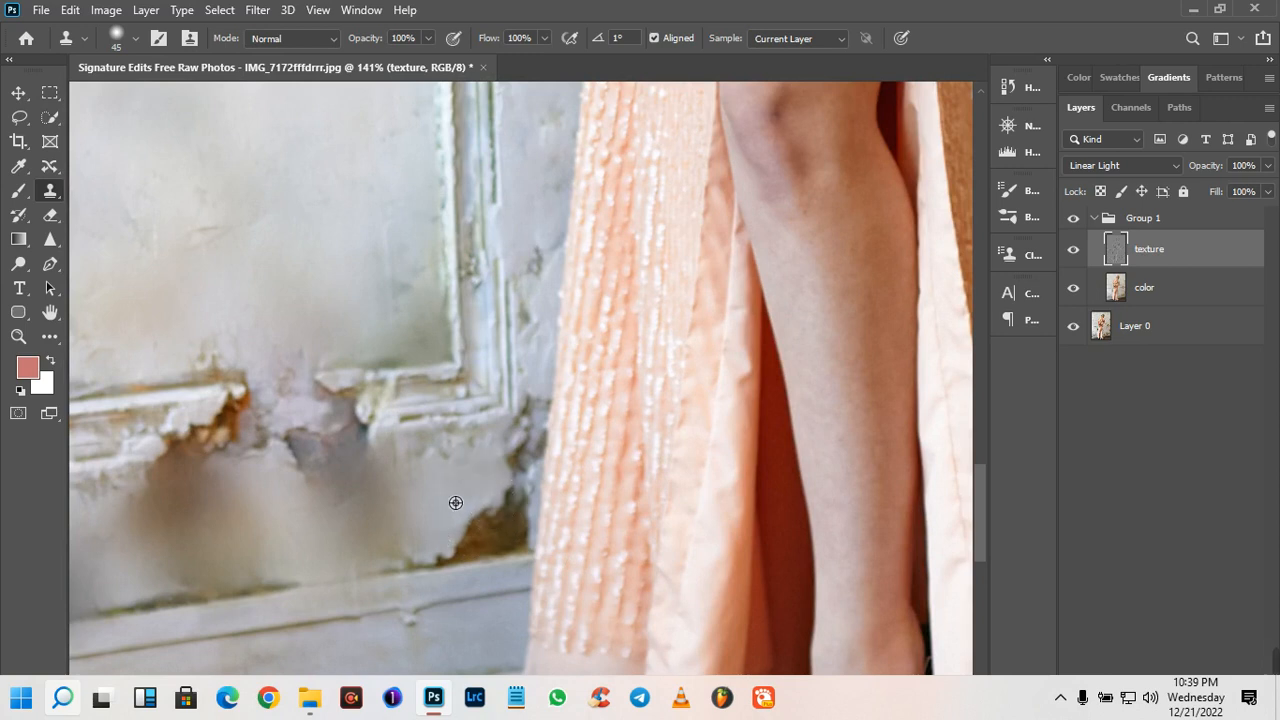
pyautogui.keyDown('alt'); pyautogui.click(468, 493); pyautogui.keyUp('alt')
pyautogui.moveTo(503, 527)
pyautogui.mouseDown()
pyautogui.moveTo(512, 541)
pyautogui.moveTo(488, 560)
pyautogui.moveTo(527, 560)
pyautogui.moveTo(549, 523)
pyautogui.moveTo(546, 471)
pyautogui.mouseUp()
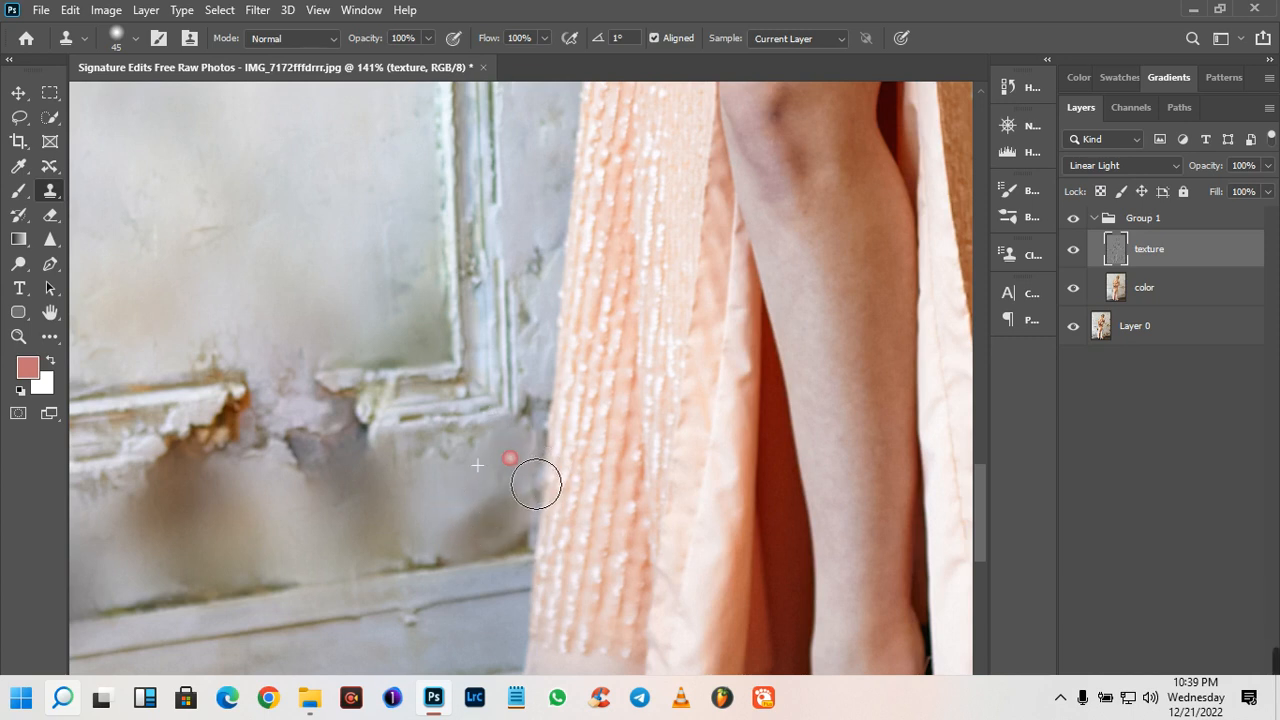
pyautogui.moveTo(523, 543); pyautogui.dragTo(457, 573)
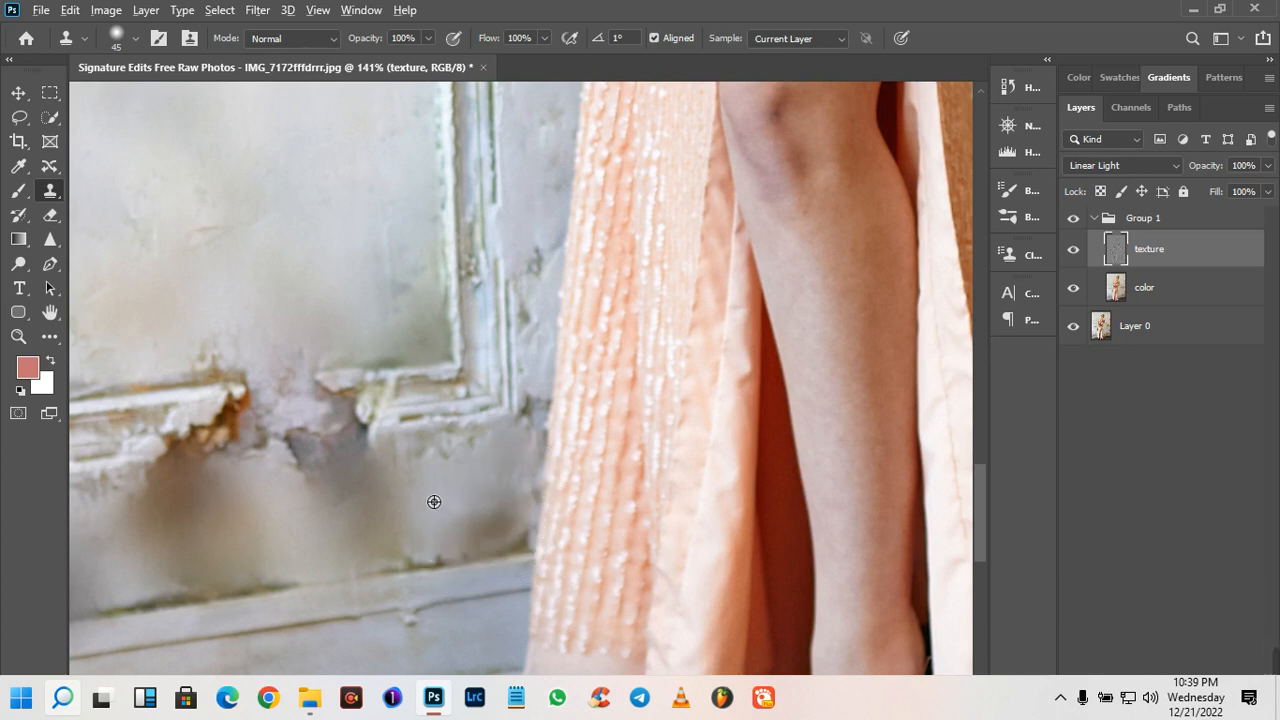
# - Clone plaster over the blotchy wall beneath the left panel's broken moulding, with Aligned sampling turned off
pyautogui.moveTo(316, 484)
pyautogui.mouseDown()
pyautogui.moveTo(280, 486)
pyautogui.moveTo(247, 461)
pyautogui.mouseUp()
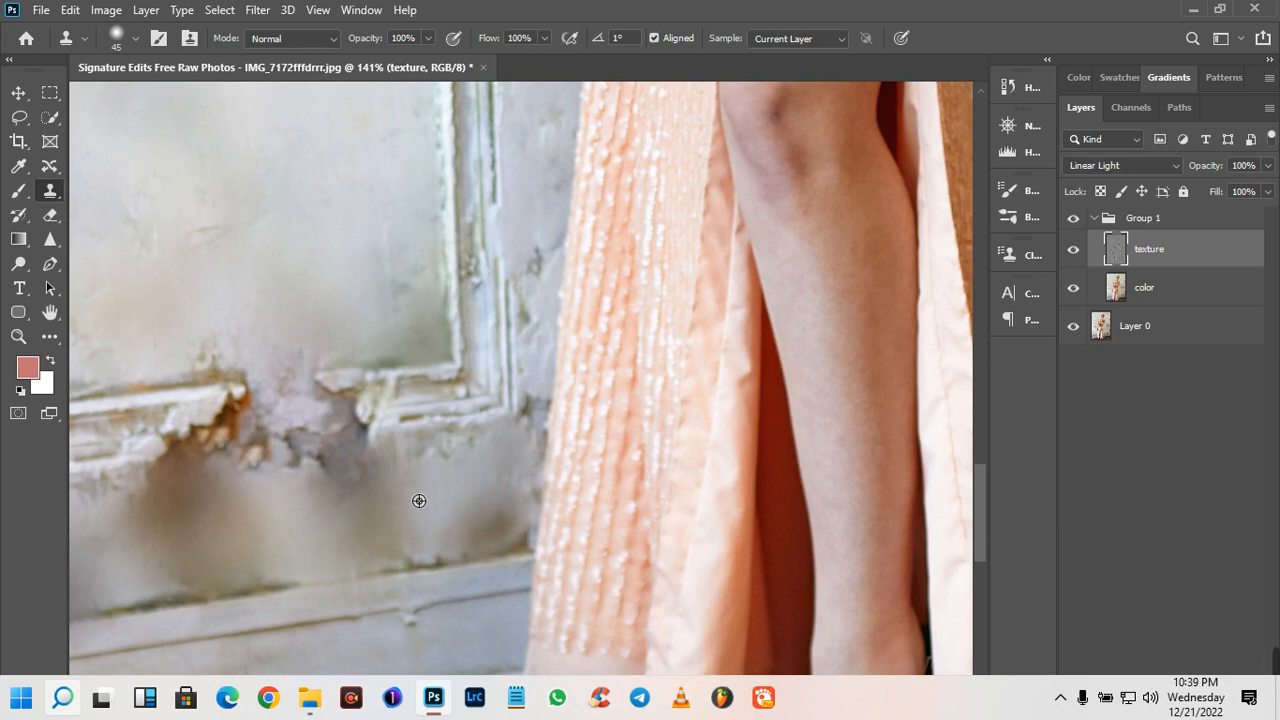
pyautogui.keyDown('alt'); pyautogui.click(459, 492); pyautogui.keyUp('alt')
pyautogui.moveTo(419, 467)
pyautogui.mouseDown()
pyautogui.moveTo(454, 483)
pyautogui.moveTo(340, 500)
pyautogui.moveTo(282, 490)
pyautogui.mouseUp()
pyautogui.click(489, 480)
pyautogui.keyDown('alt'); pyautogui.click(460, 497); pyautogui.keyUp('alt')
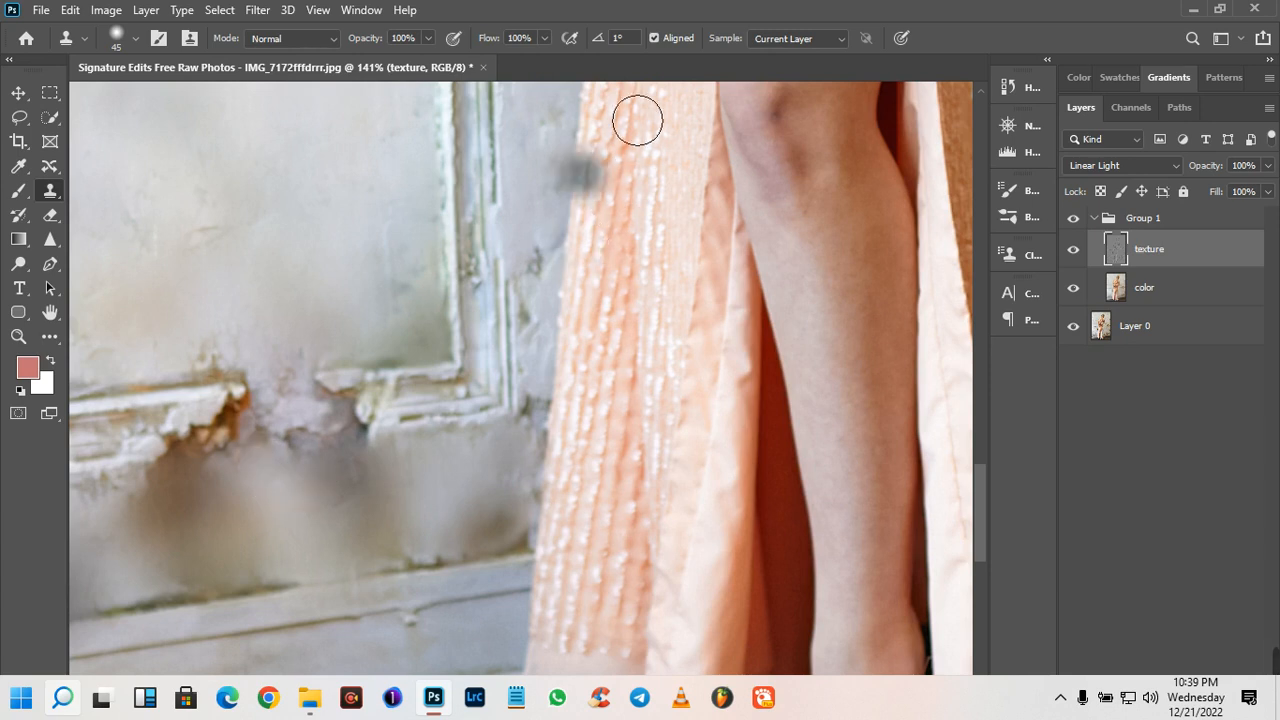
pyautogui.keyDown('alt'); pyautogui.click(451, 535); pyautogui.keyUp('alt')
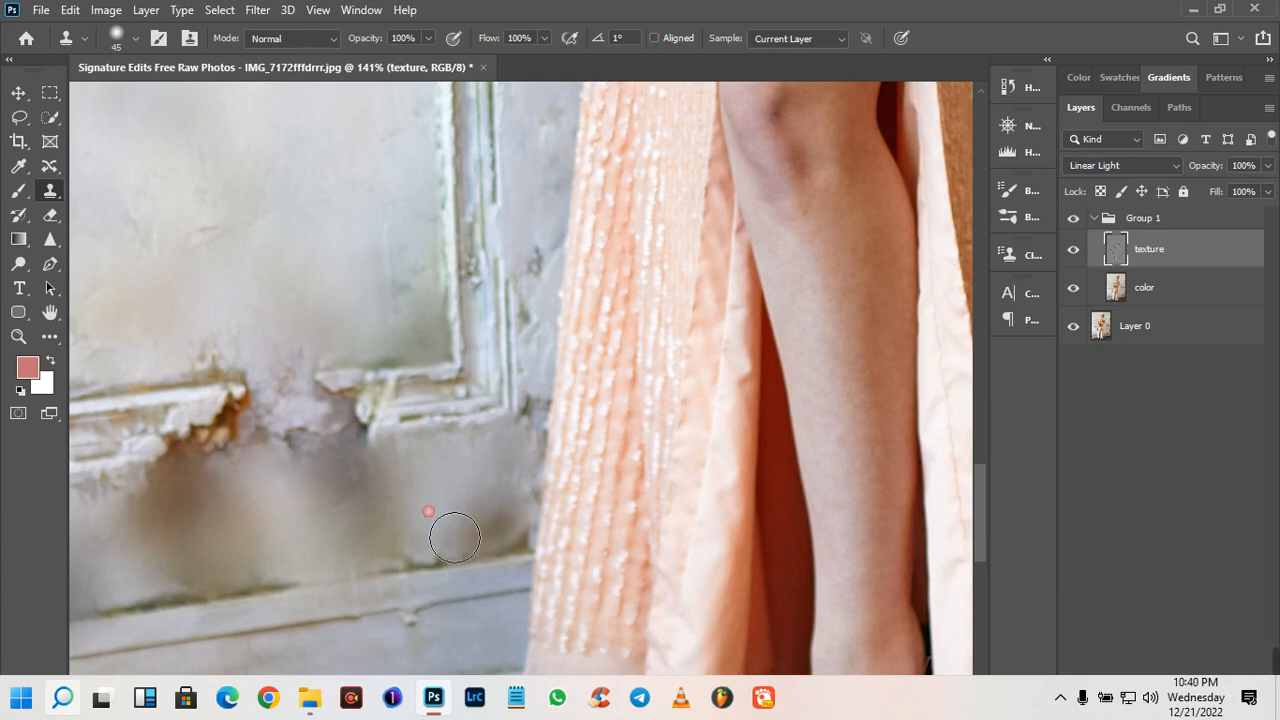
pyautogui.keyDown('alt'); pyautogui.click(424, 520); pyautogui.keyUp('alt')
pyautogui.moveTo(387, 551)
pyautogui.mouseDown()
pyautogui.moveTo(383, 570)
pyautogui.moveTo(343, 531)
pyautogui.mouseUp()
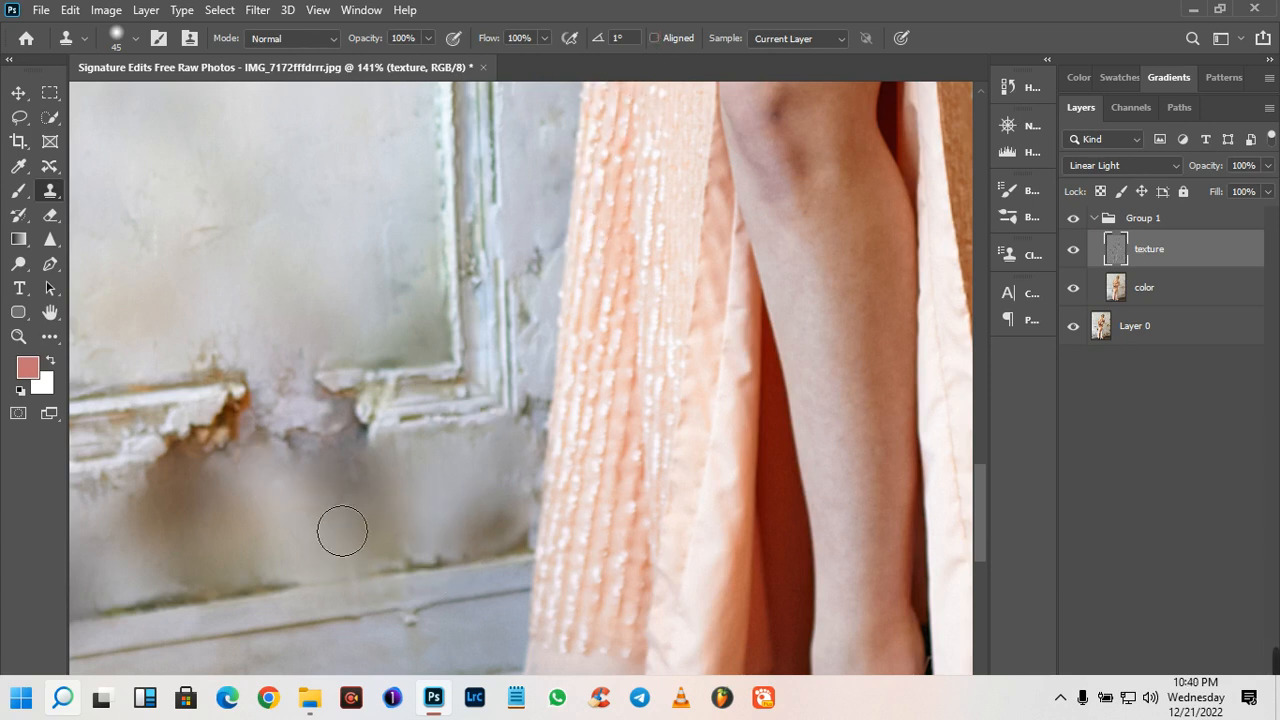
pyautogui.keyDown('alt'); pyautogui.click(267, 174); pyautogui.keyUp('alt')
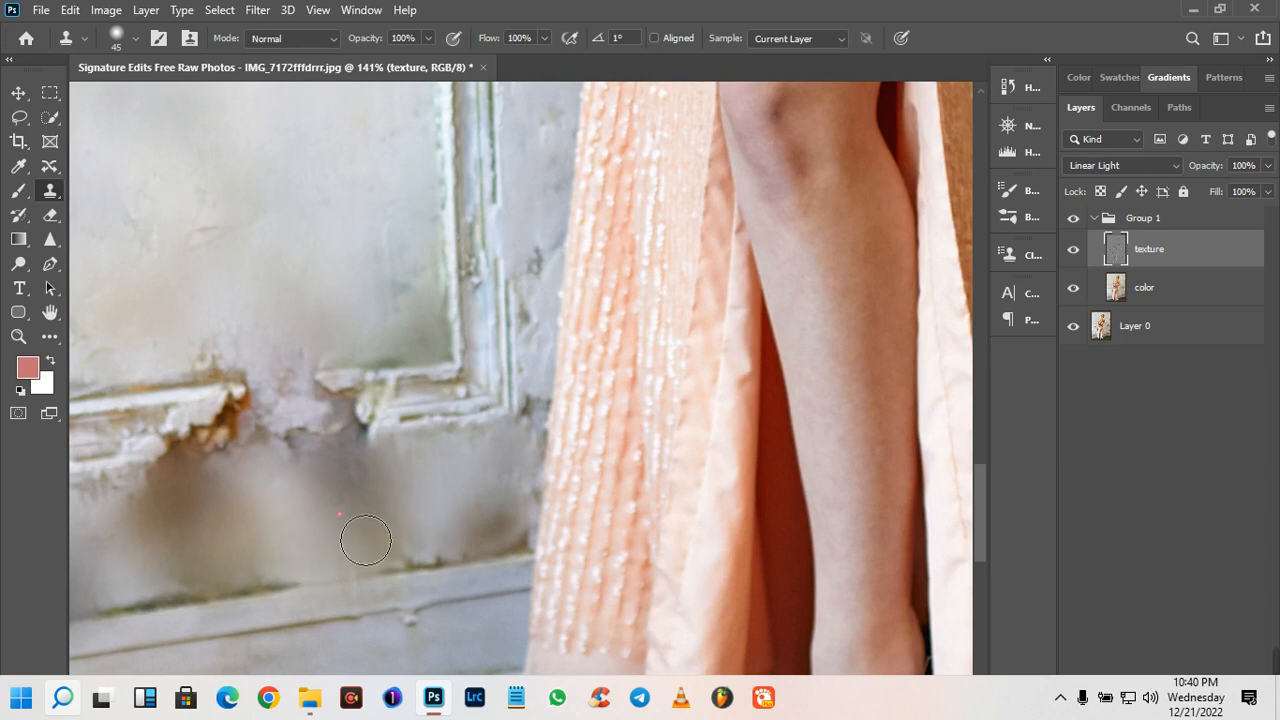
# - With Aligned sampling on, clone smooth plaster over the cracked patch above the baseboard at the photo's left edge
pyautogui.scroll(-3, 396, 519)
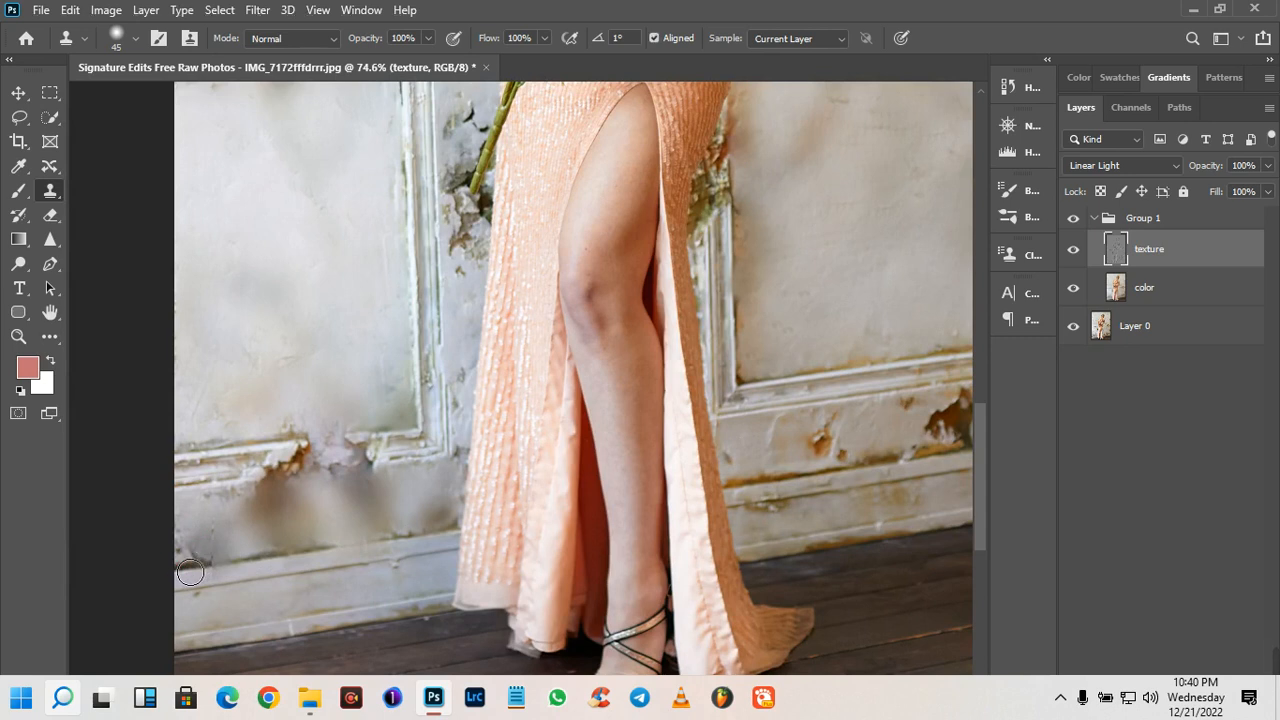
pyautogui.scroll(3, 208, 549)
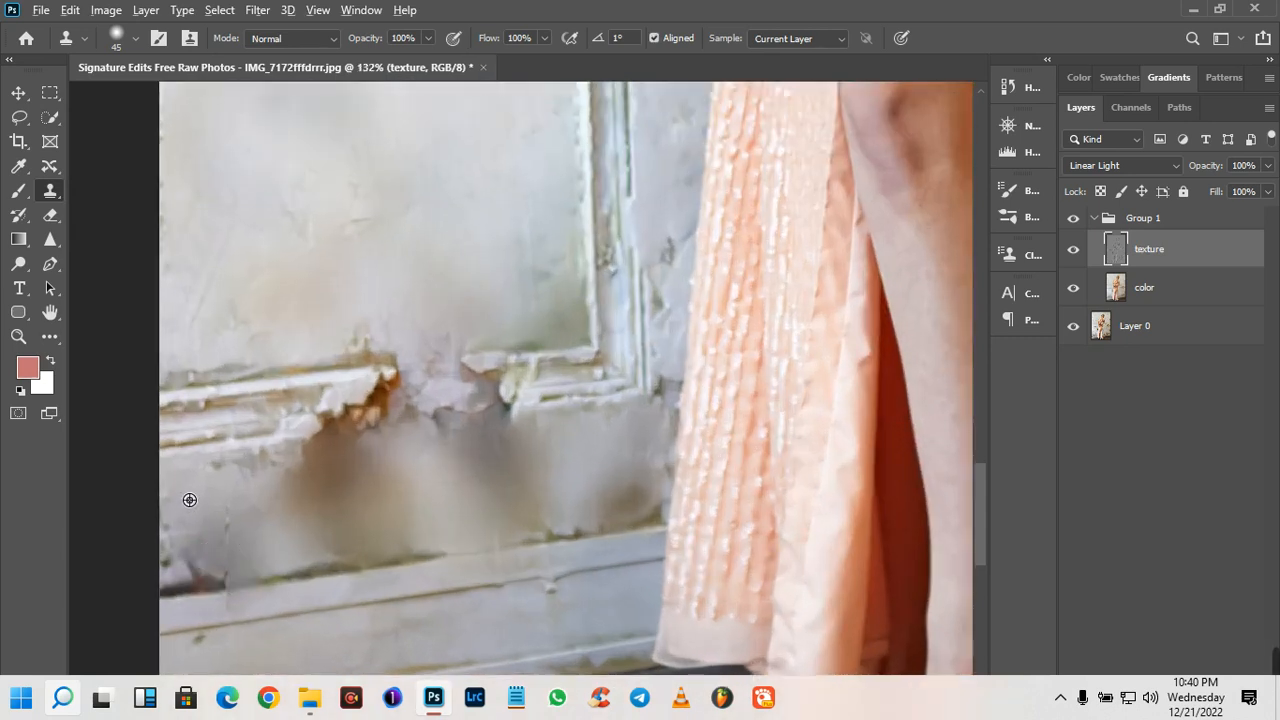
pyautogui.moveTo(240, 542)
pyautogui.mouseDown()
pyautogui.moveTo(223, 596)
pyautogui.moveTo(186, 600)
pyautogui.mouseUp()
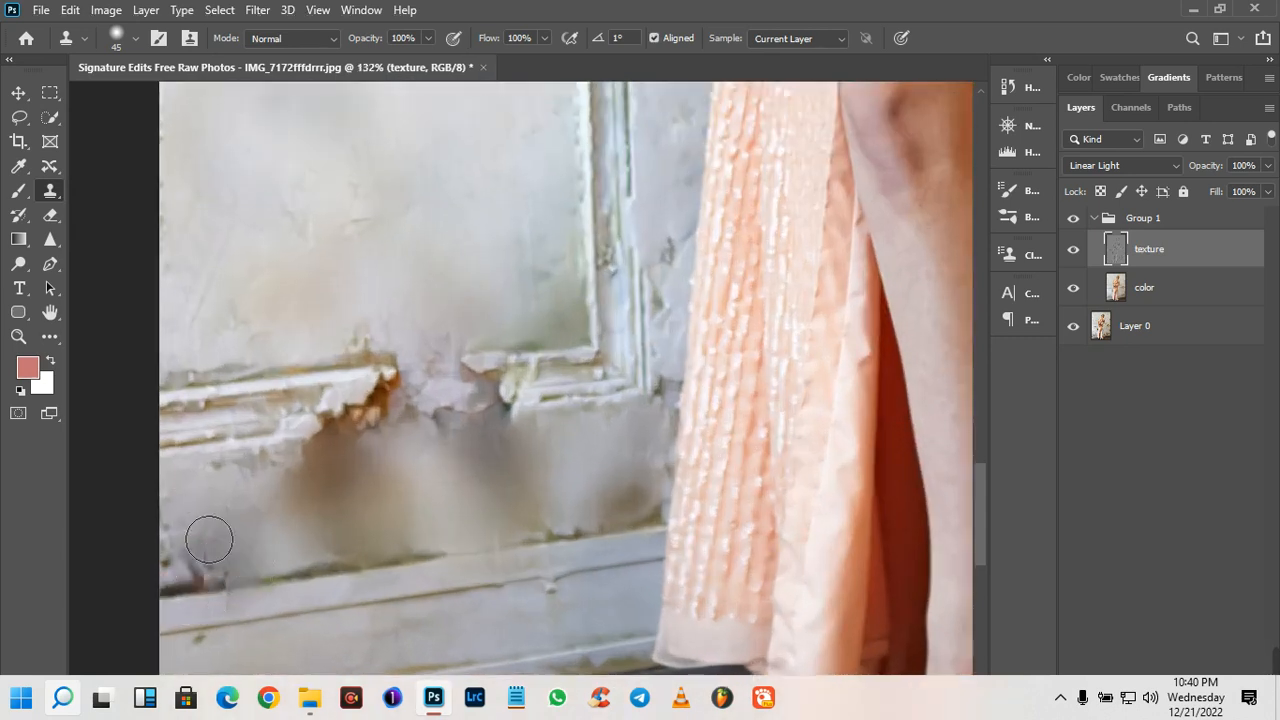
pyautogui.moveTo(197, 549)
pyautogui.mouseDown()
pyautogui.moveTo(200, 594)
pyautogui.moveTo(251, 591)
pyautogui.moveTo(298, 533)
pyautogui.mouseUp()
pyautogui.scroll(-3, 271, 560)
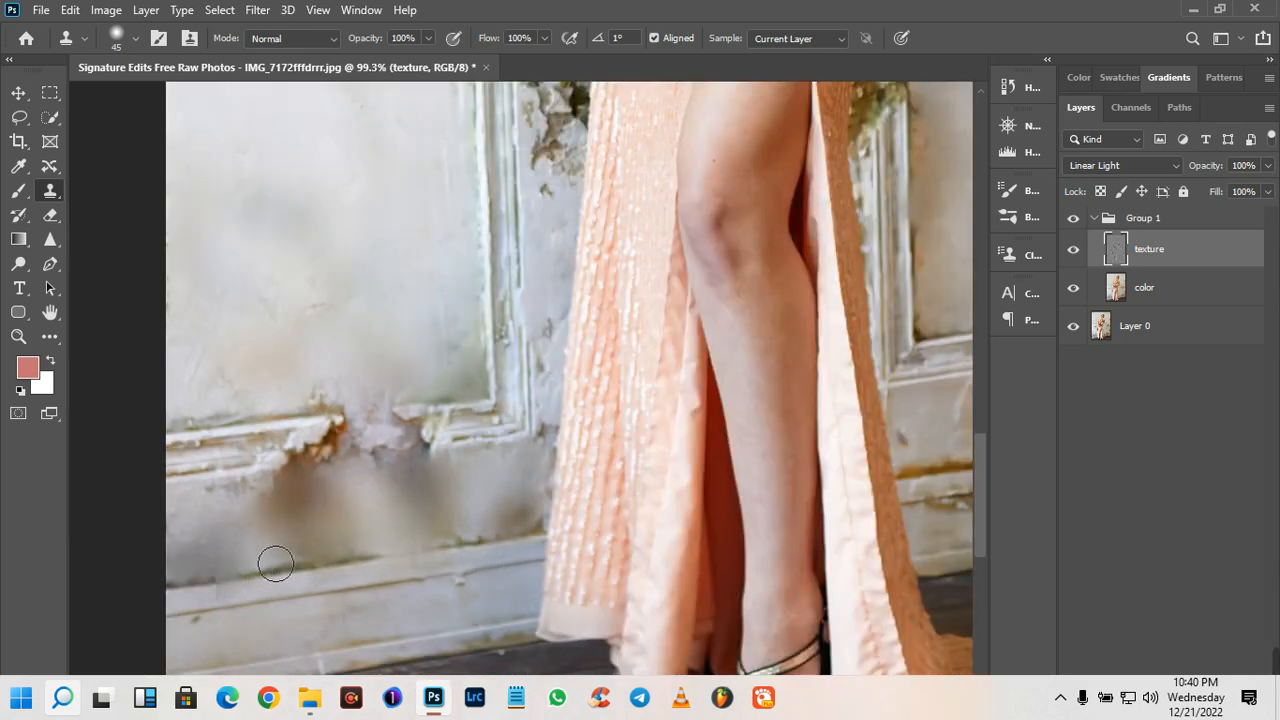
# - With Aligned sampling off, clone smooth plaster over the brown peeling patches above the upper corner of the right wall panel
pyautogui.scroll(-1, 299, 496)
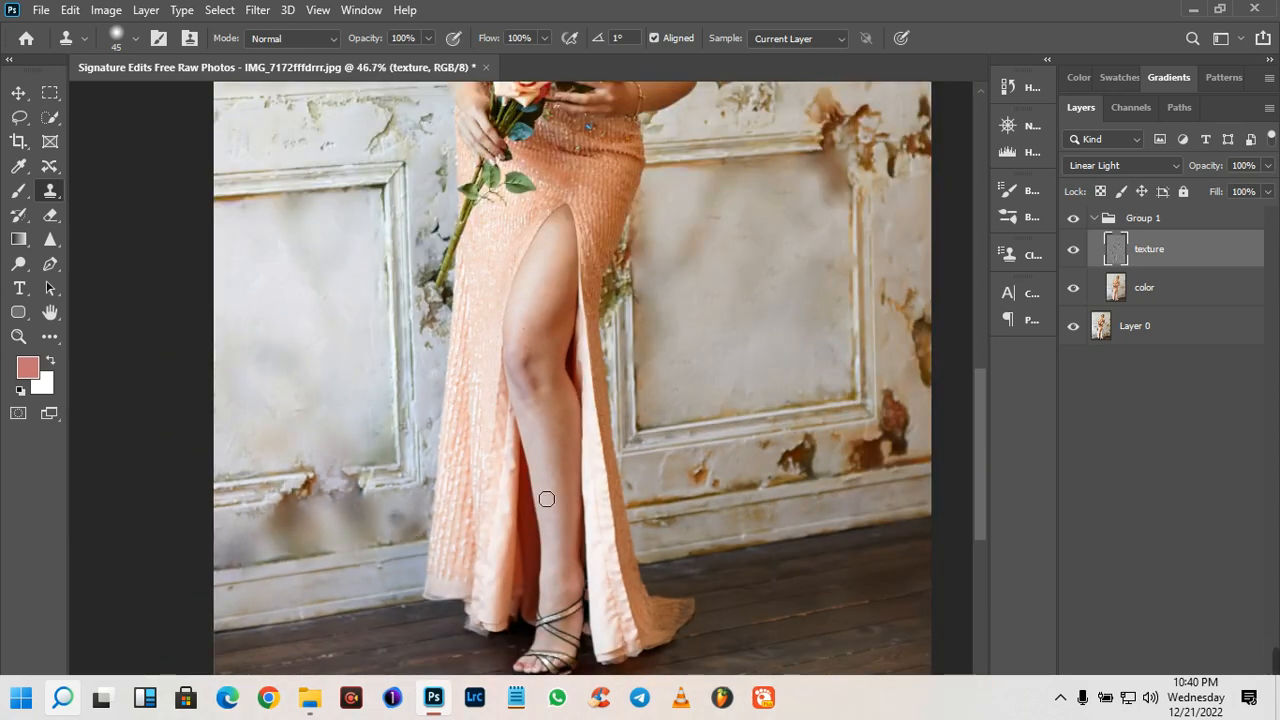
pyautogui.scroll(-1, 546, 498)
pyautogui.scroll(3, 546, 498)
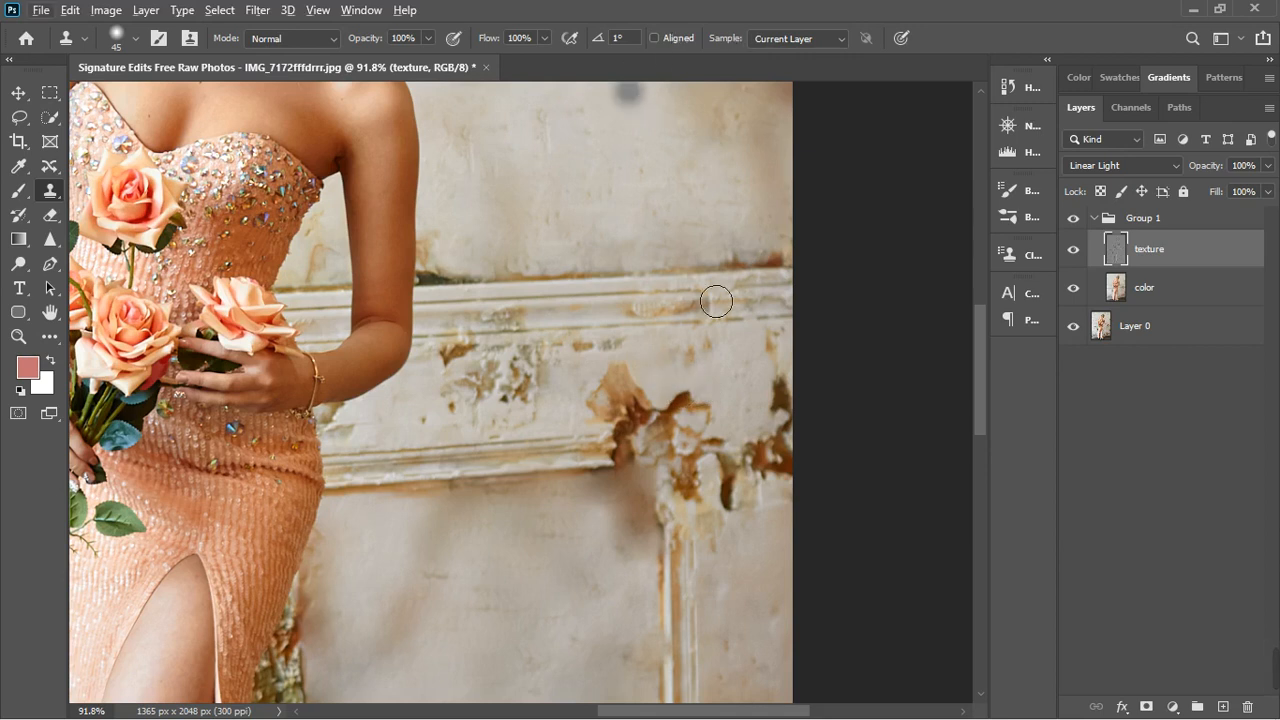
pyautogui.moveTo(697, 423); pyautogui.dragTo(719, 431)
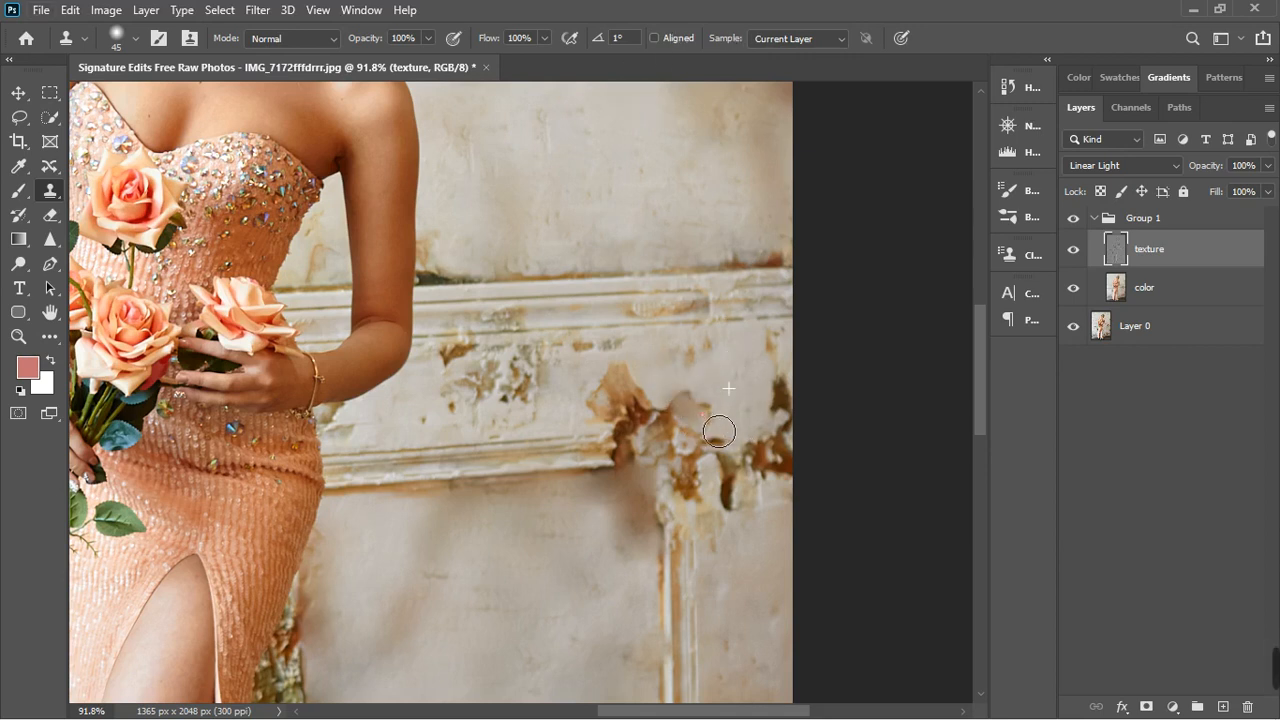
pyautogui.moveTo(634, 402)
pyautogui.mouseDown()
pyautogui.moveTo(649, 389)
pyautogui.moveTo(630, 405)
pyautogui.moveTo(652, 404)
pyautogui.mouseUp()
pyautogui.hotkey('ctrl', 'z')
pyautogui.keyDown('alt'); pyautogui.click(658, 393); pyautogui.keyUp('alt')
pyautogui.click(667, 415)
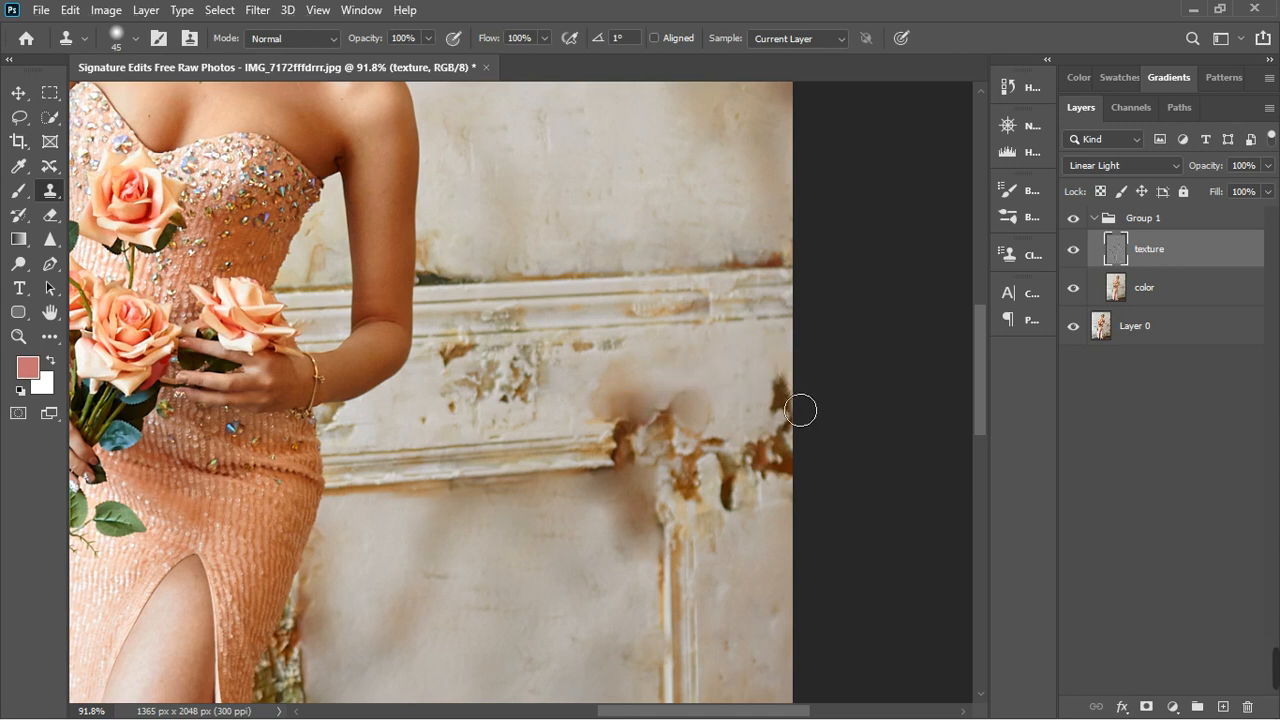
# - Clone plaster over the brown patches along the photo's right edge and around the top of the right panel's vertical moulding
pyautogui.click(773, 396)
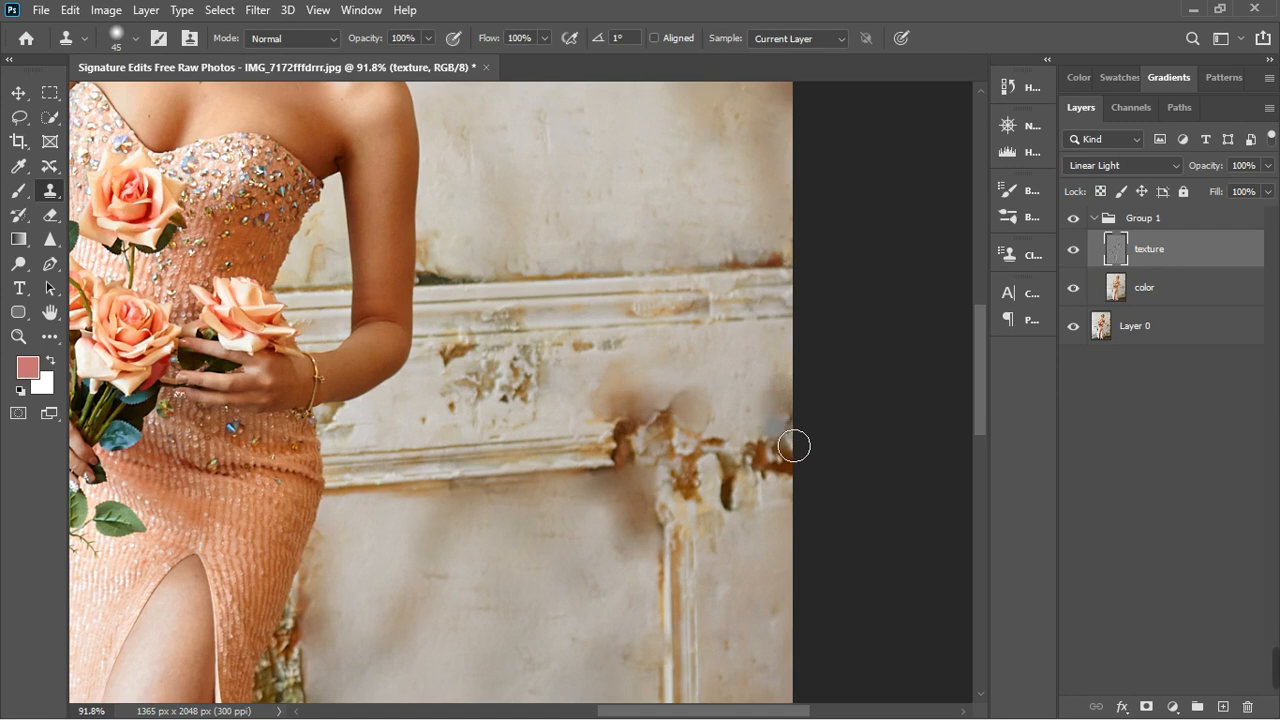
pyautogui.click(779, 457)
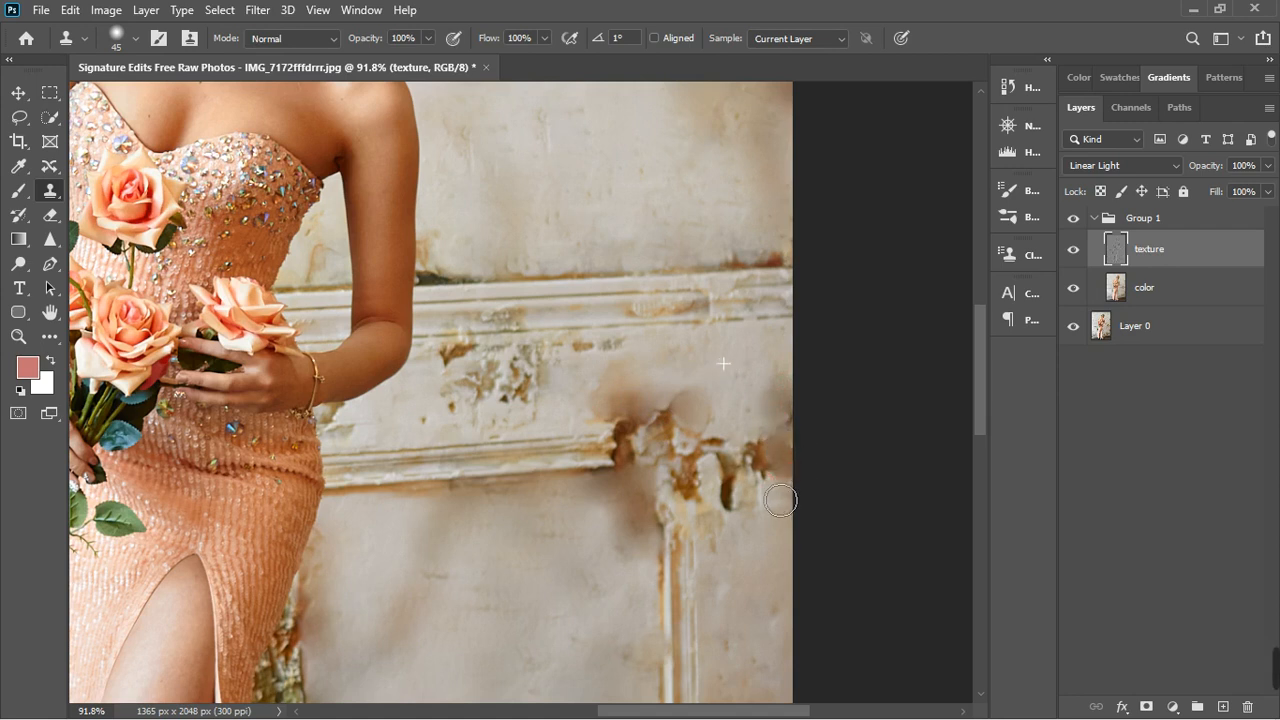
pyautogui.click(751, 458)
pyautogui.moveTo(752, 421); pyautogui.dragTo(760, 513)
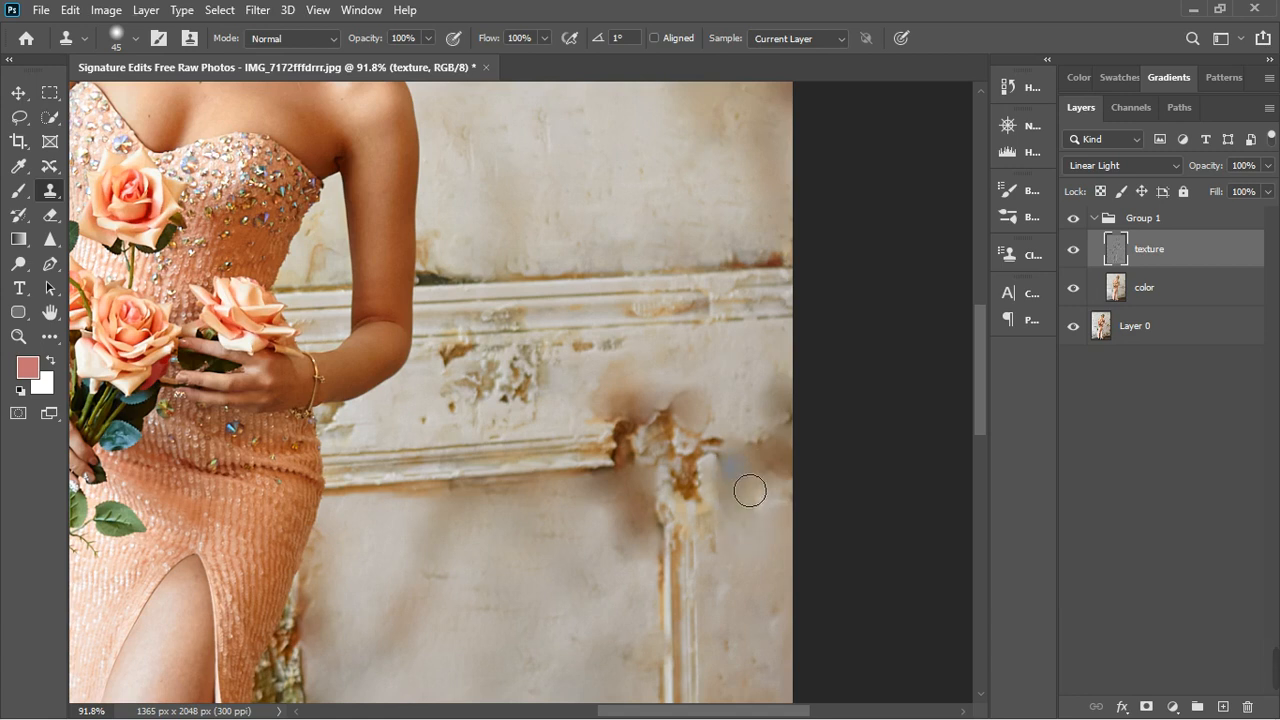
pyautogui.moveTo(750, 490); pyautogui.dragTo(745, 590)
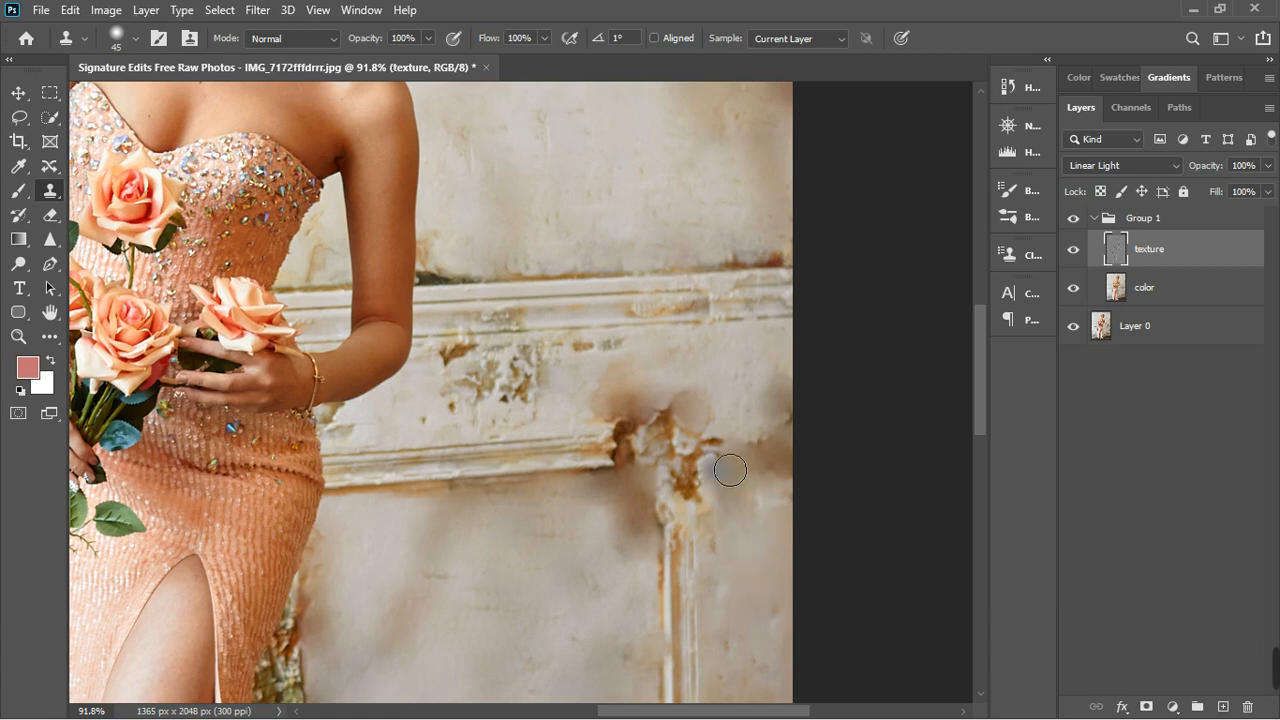
pyautogui.moveTo(705, 446)
pyautogui.mouseDown()
pyautogui.moveTo(607, 430)
pyautogui.moveTo(710, 423)
pyautogui.moveTo(625, 439)
pyautogui.moveTo(707, 446)
pyautogui.mouseUp()
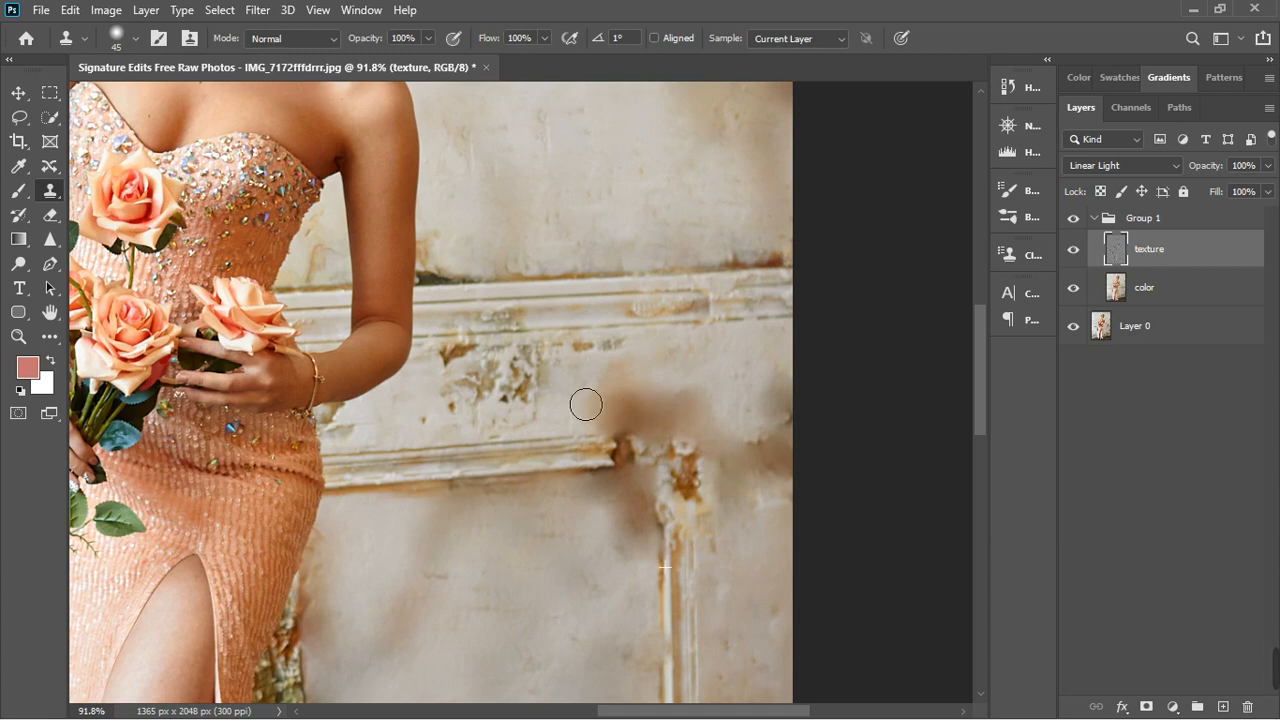
pyautogui.hotkey('ctrl', '0')
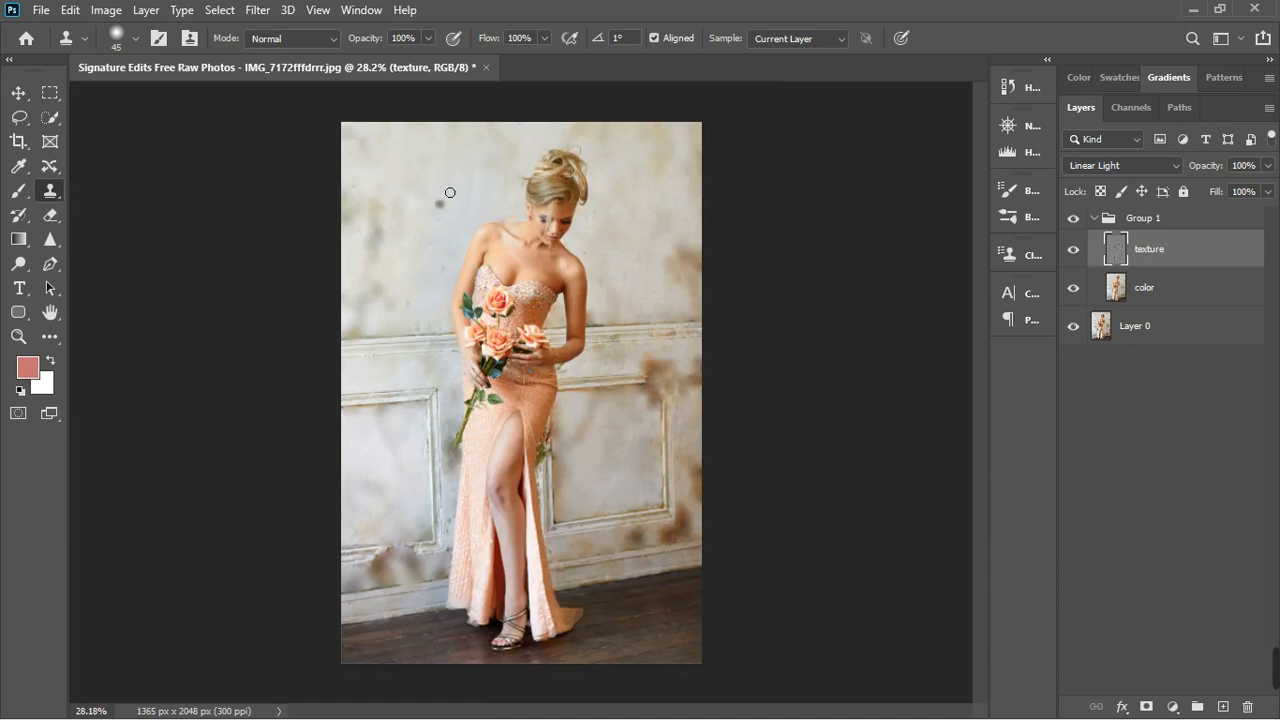
pyautogui.scroll(1, 450, 192)
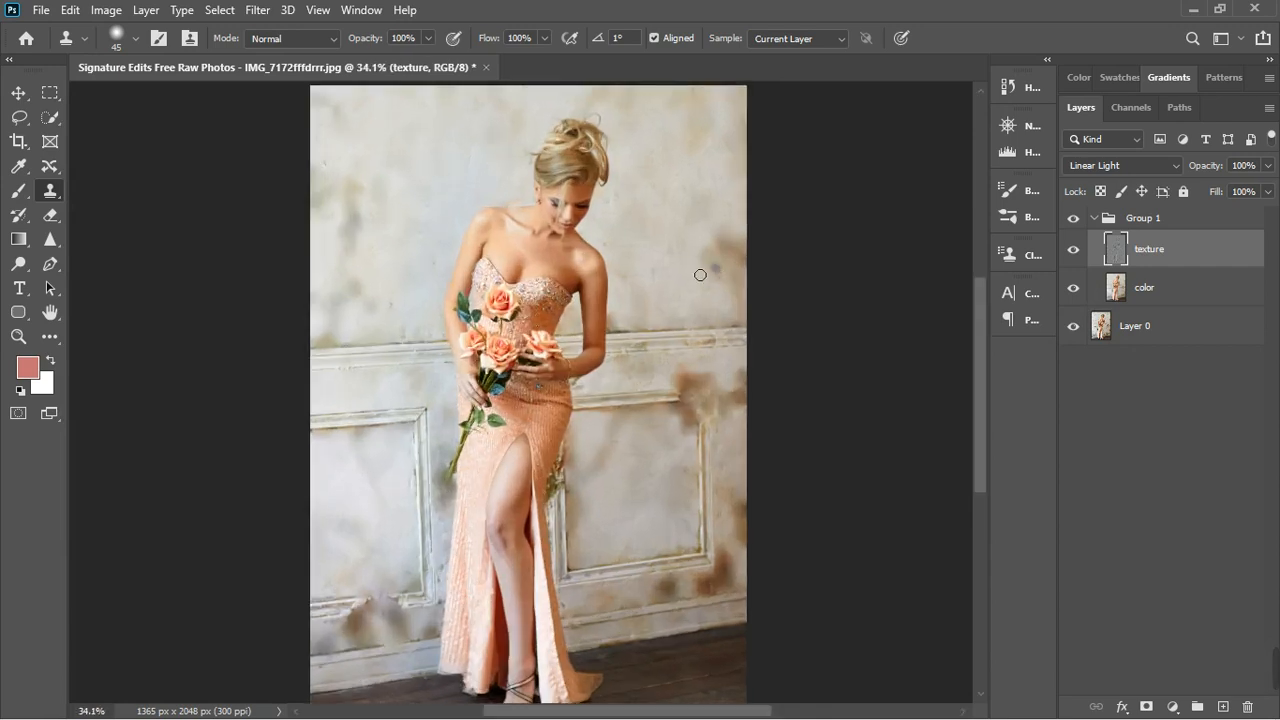
# - Compare the wall before and after the cloning by toggling Group 1's visibility, and inspect the brown stains around the right panel
pyautogui.click(1082, 222)
pyautogui.click(1074, 219)
pyautogui.scroll(1, 714, 482)
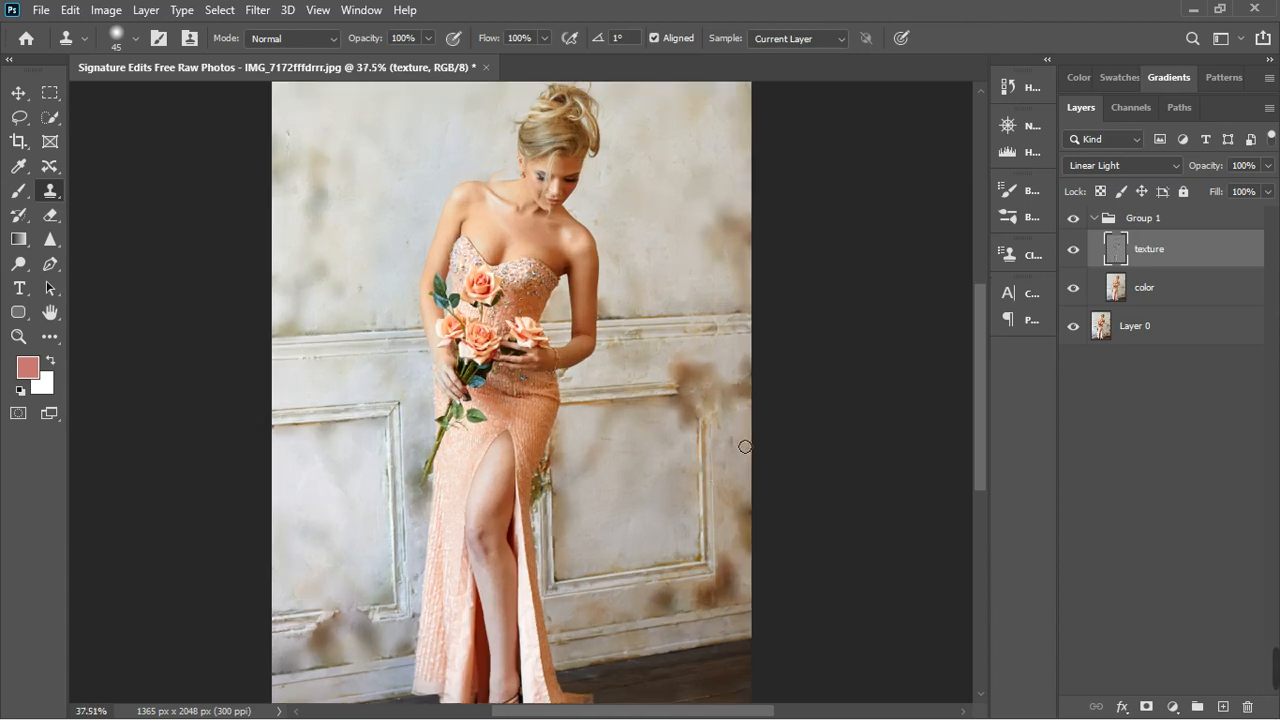
pyautogui.scroll(7, 747, 435)
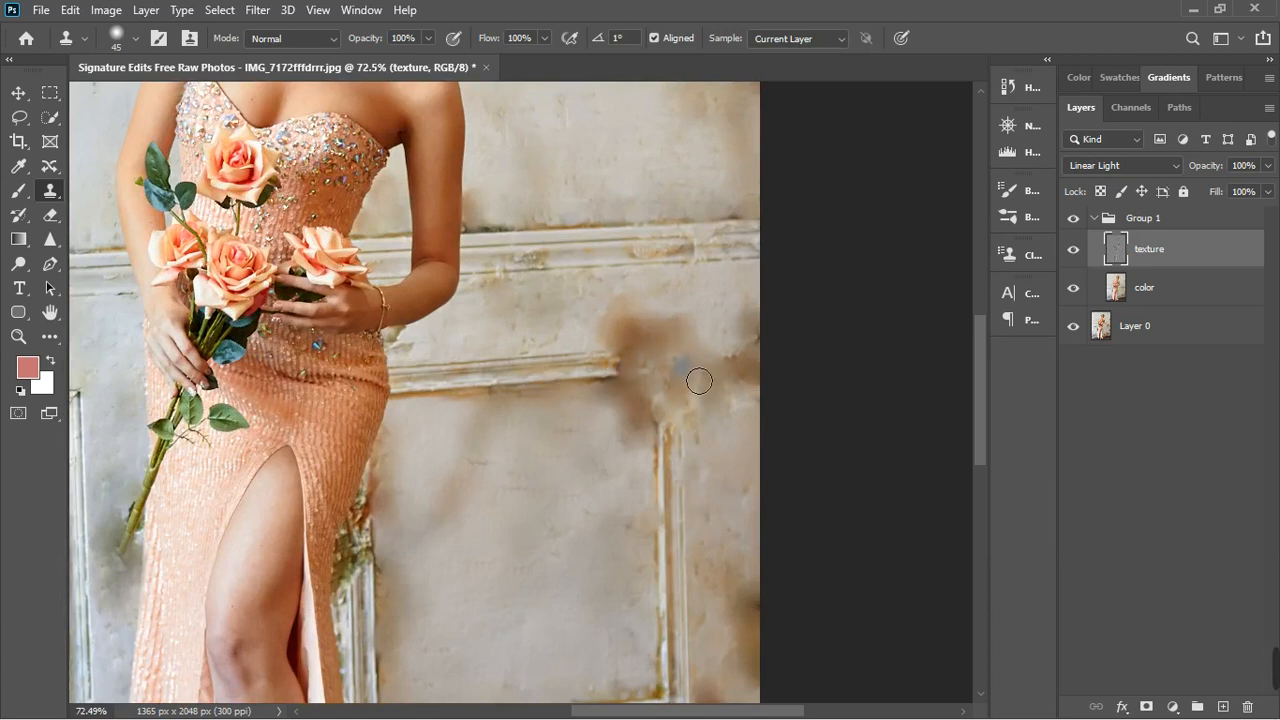
pyautogui.scroll(-4, 697, 379)
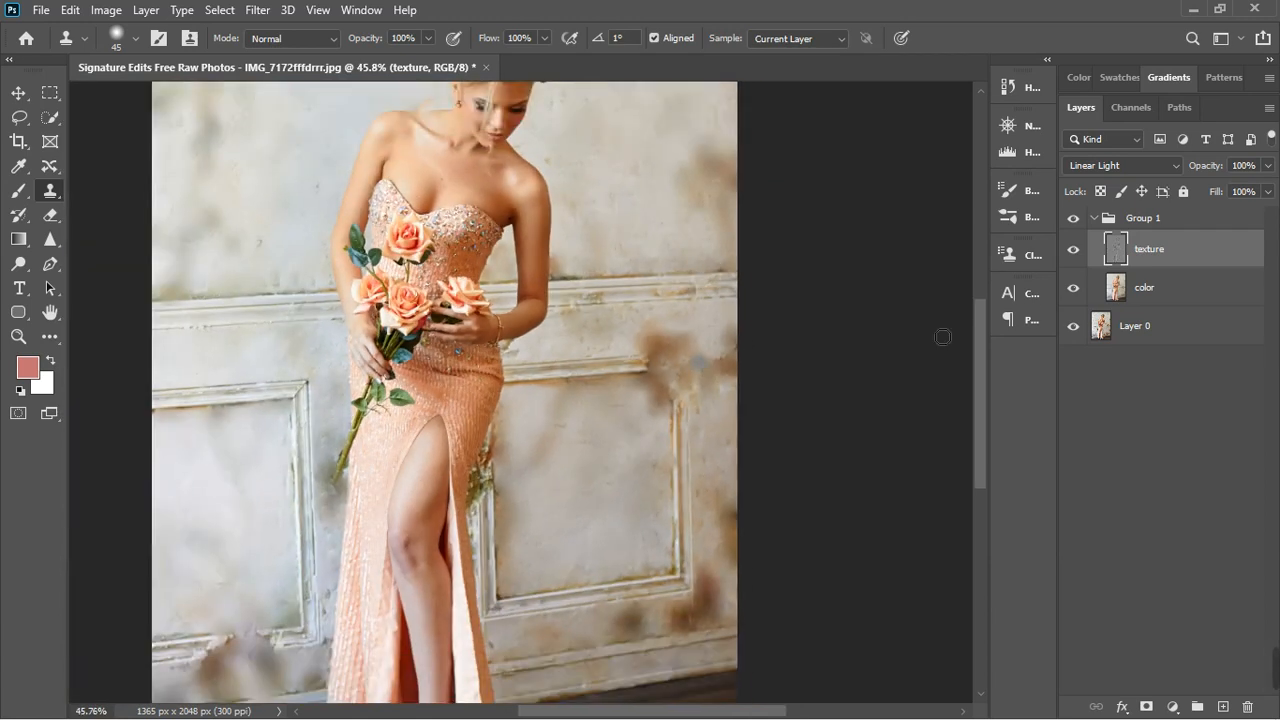
# - On the color layer, blend away the brown wall stains around the right panel and beneath the left panel using the Mixer Brush, up to size 300
pyautogui.click(1175, 297)
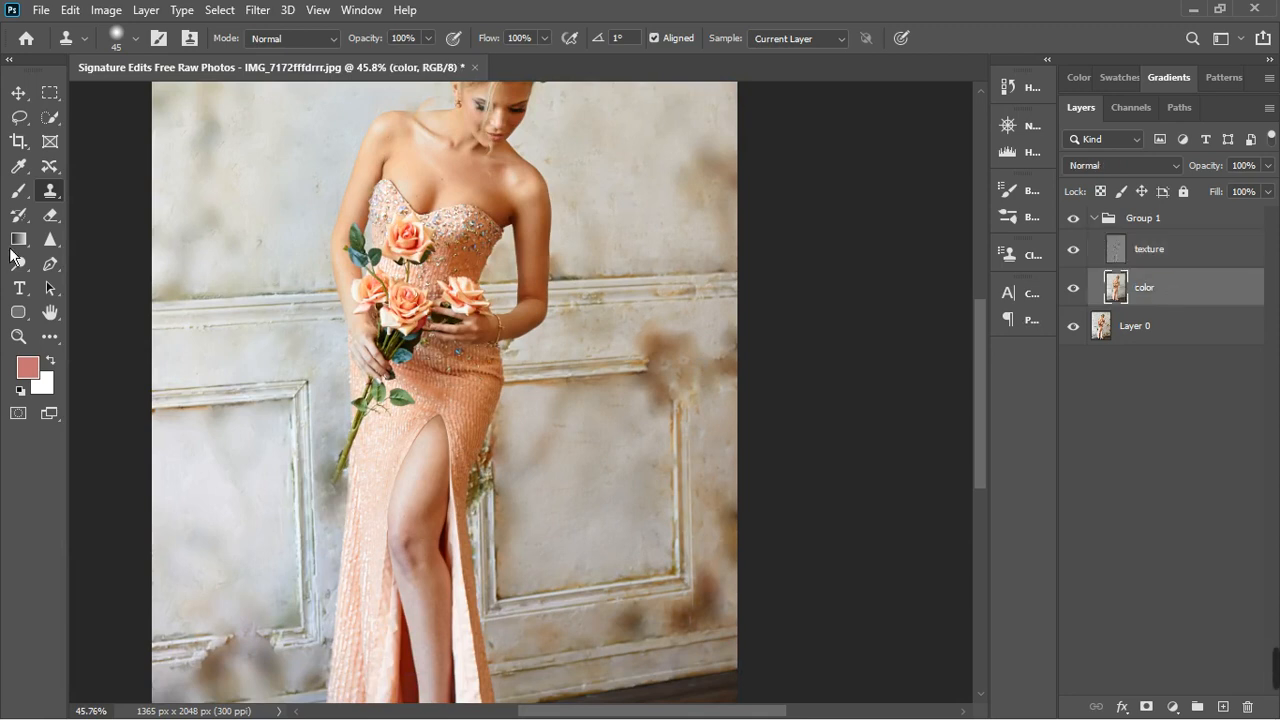
pyautogui.click(22, 194)
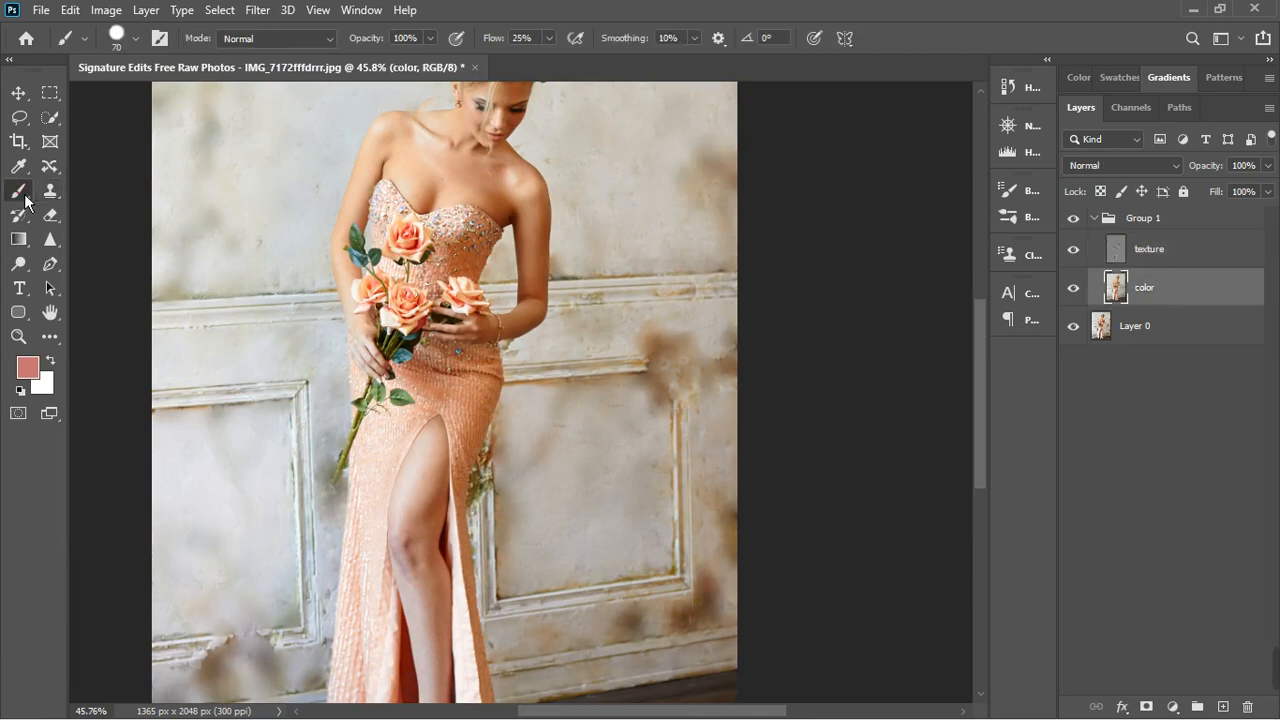
pyautogui.rightClick(24, 194)
pyautogui.click(84, 249)
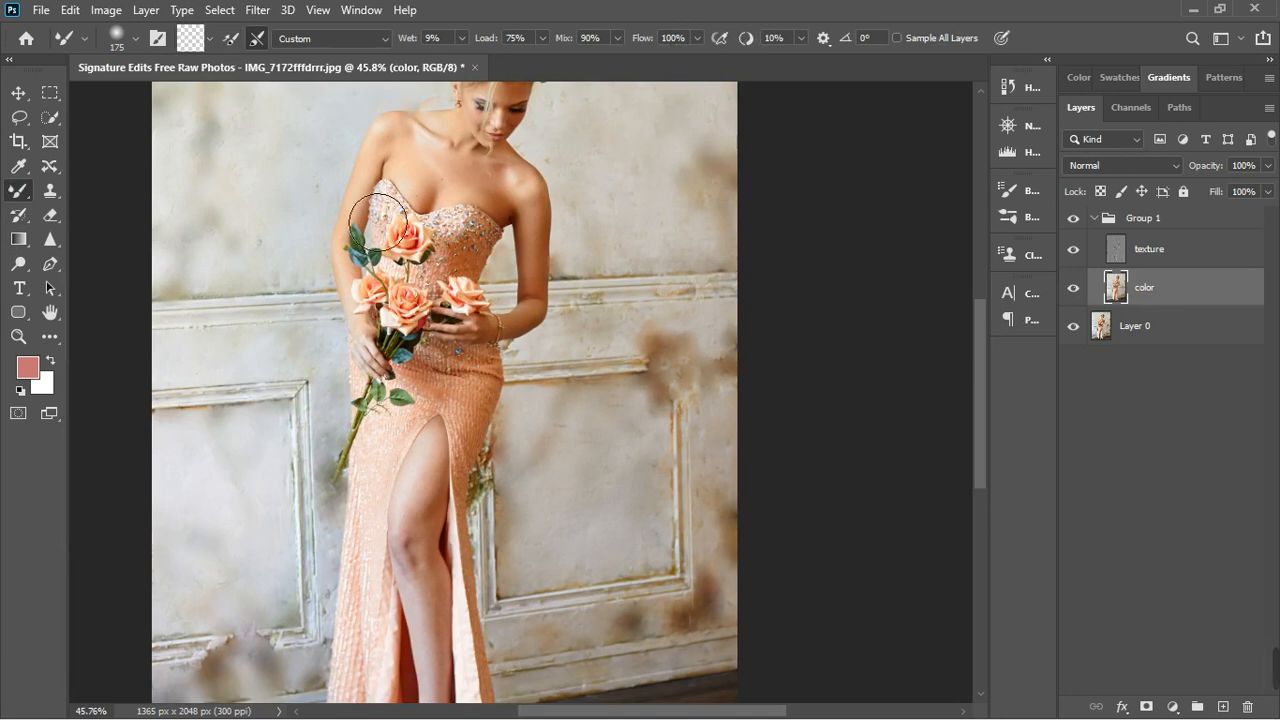
pyautogui.scroll(-3, 305, 292)
pyautogui.scroll(2, 400, 217)
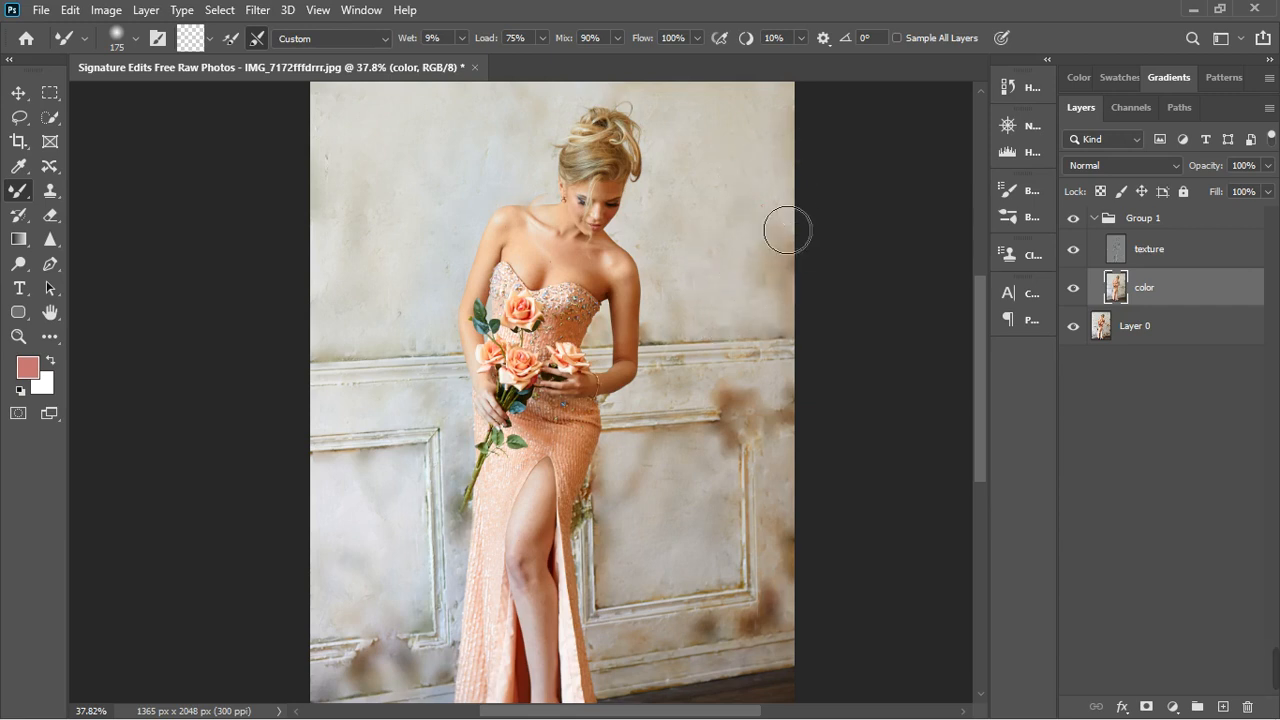
pyautogui.scroll(4, 786, 295)
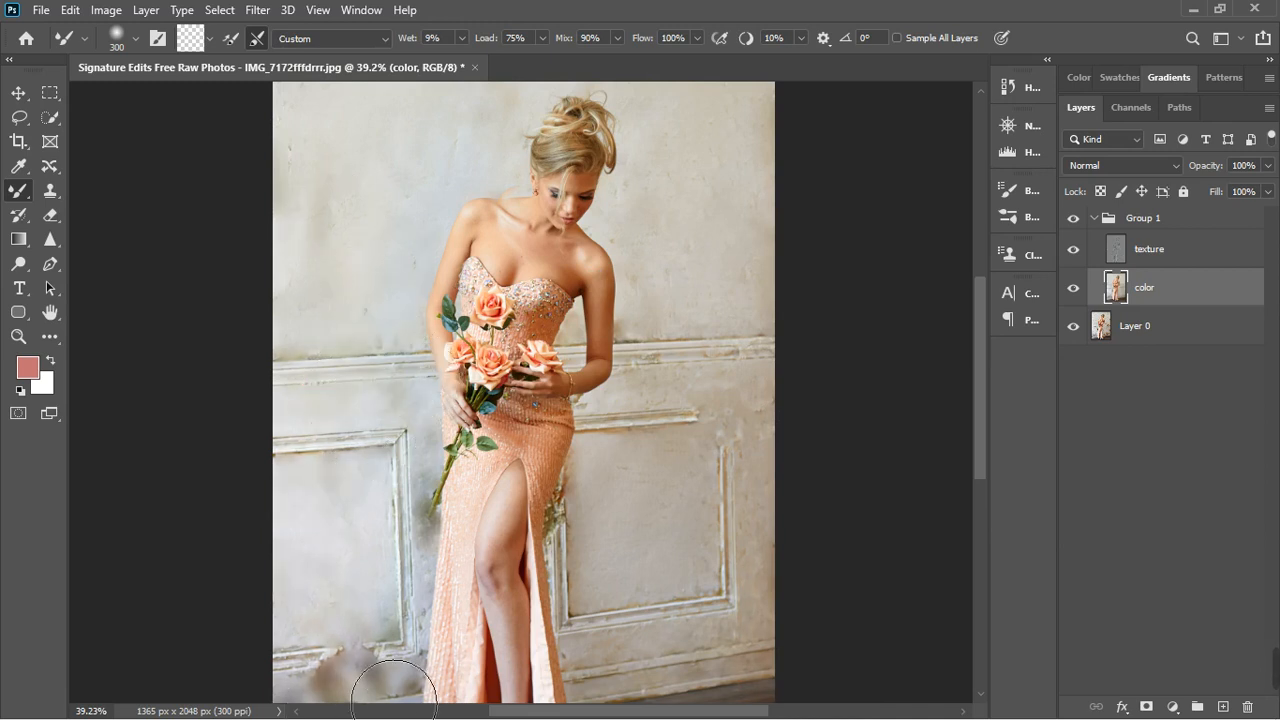
pyautogui.scroll(-2, 370, 445)
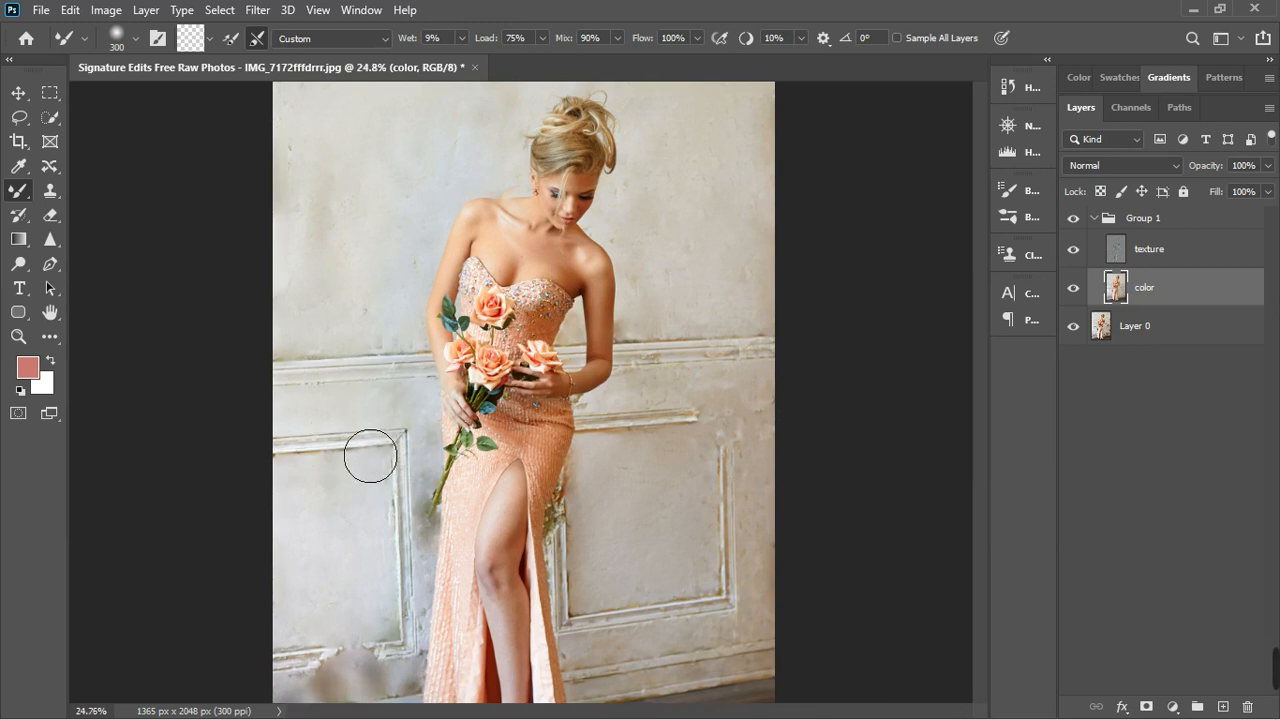
# - Return to the texture layer and switch back to the Clone Stamp tool
pyautogui.scroll(1, 449, 543)
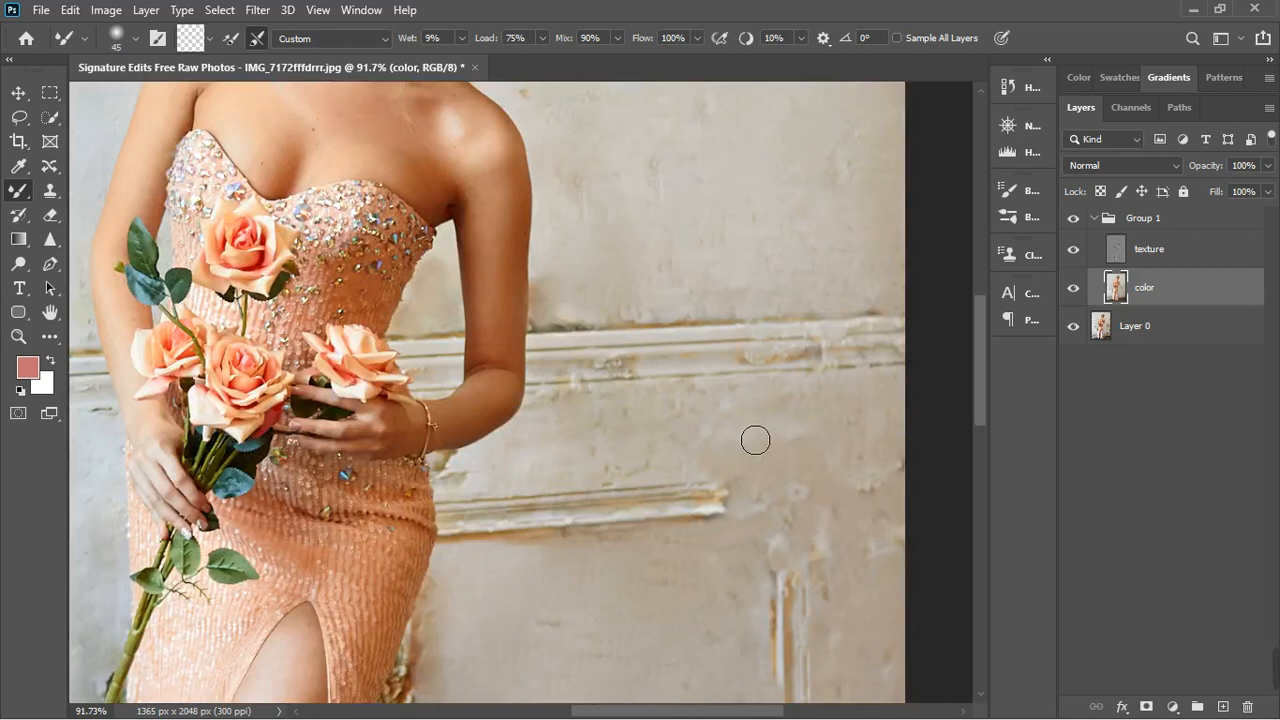
pyautogui.click(1183, 246)
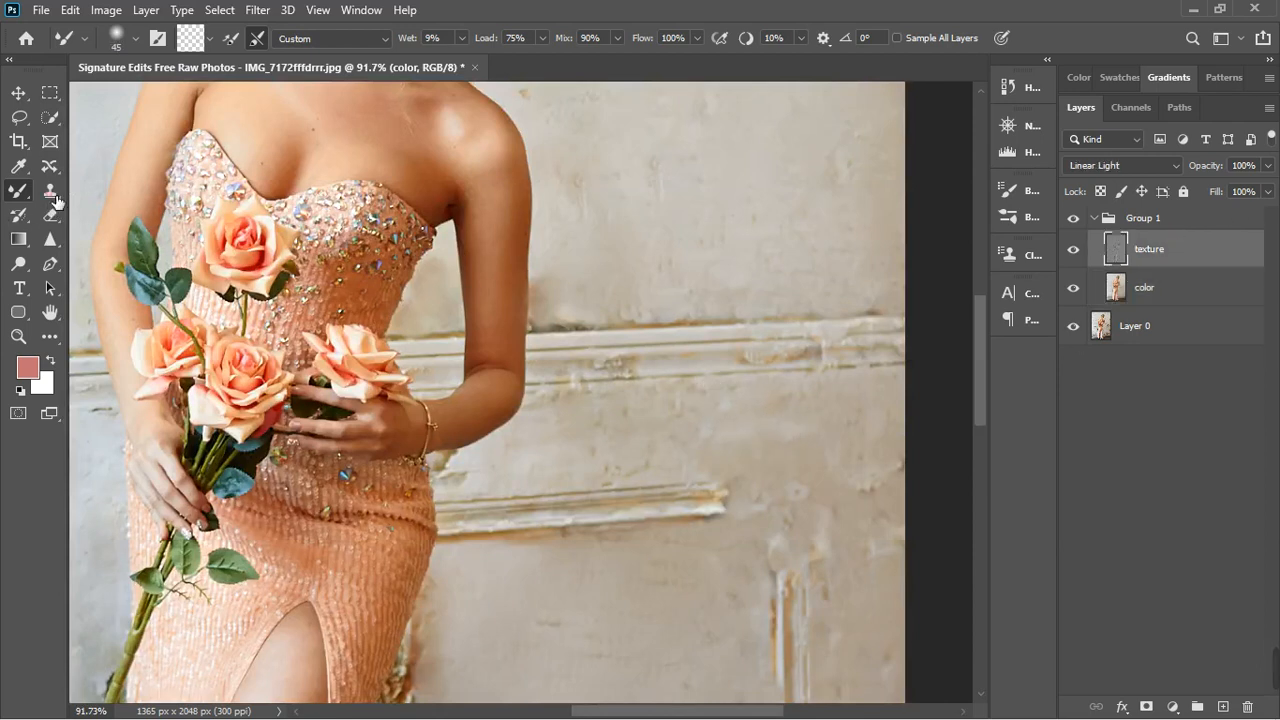
pyautogui.press('h')
pyautogui.doubleClick(1145, 235)
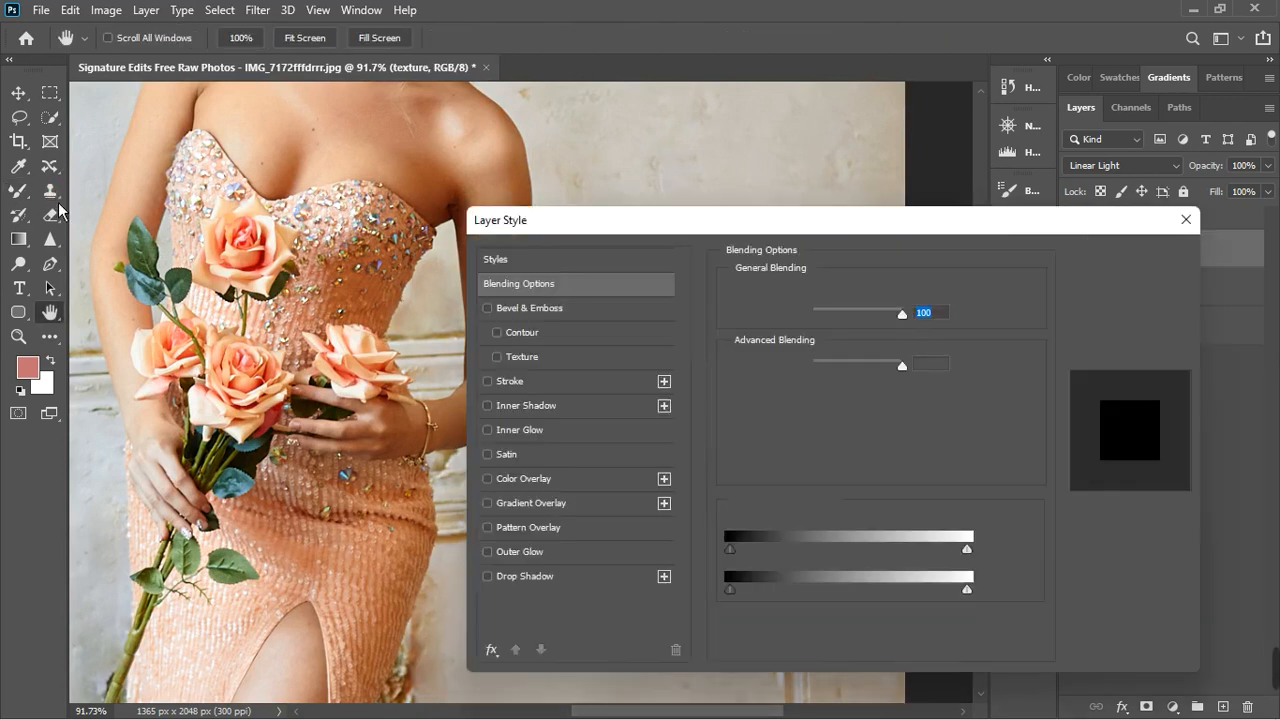
pyautogui.click(1207, 224)
pyautogui.press('s')
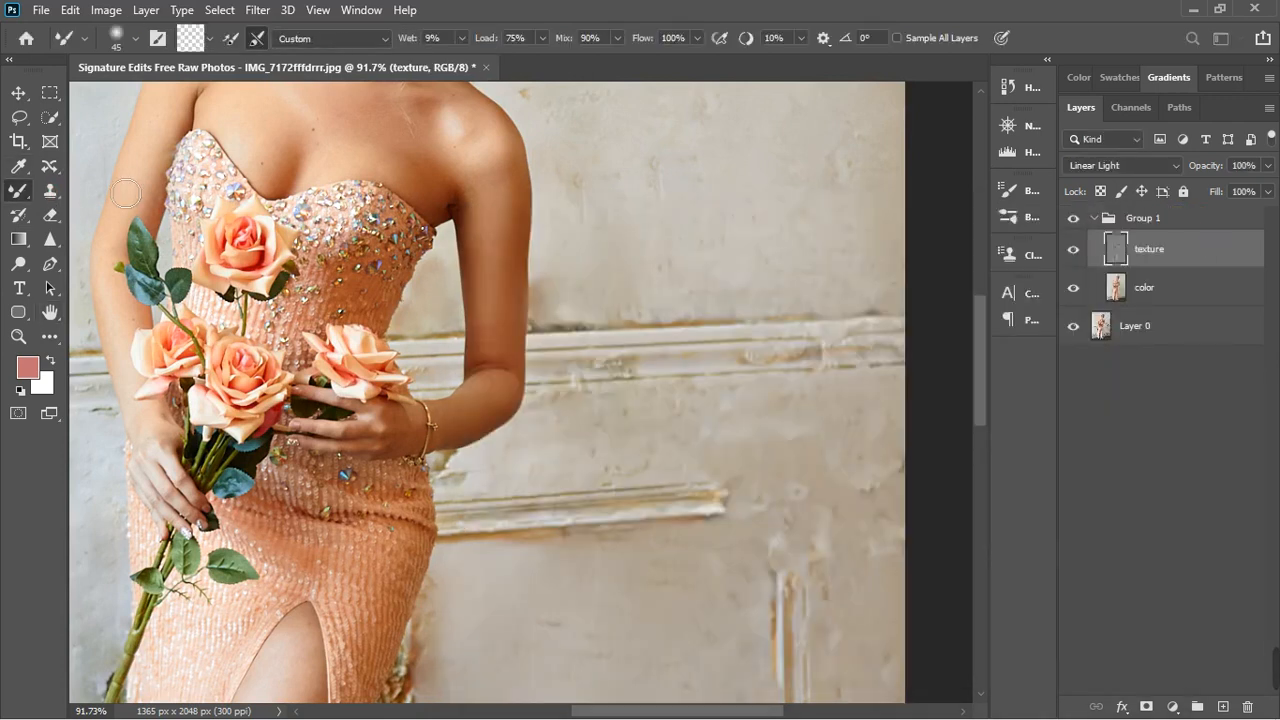
# - With the clone brush reduced to size 35, clone smooth moulding over the chipped patch of the horizontal rail beside the woman's elbow
pyautogui.click(623, 340)
pyautogui.scroll(5, 680, 371)
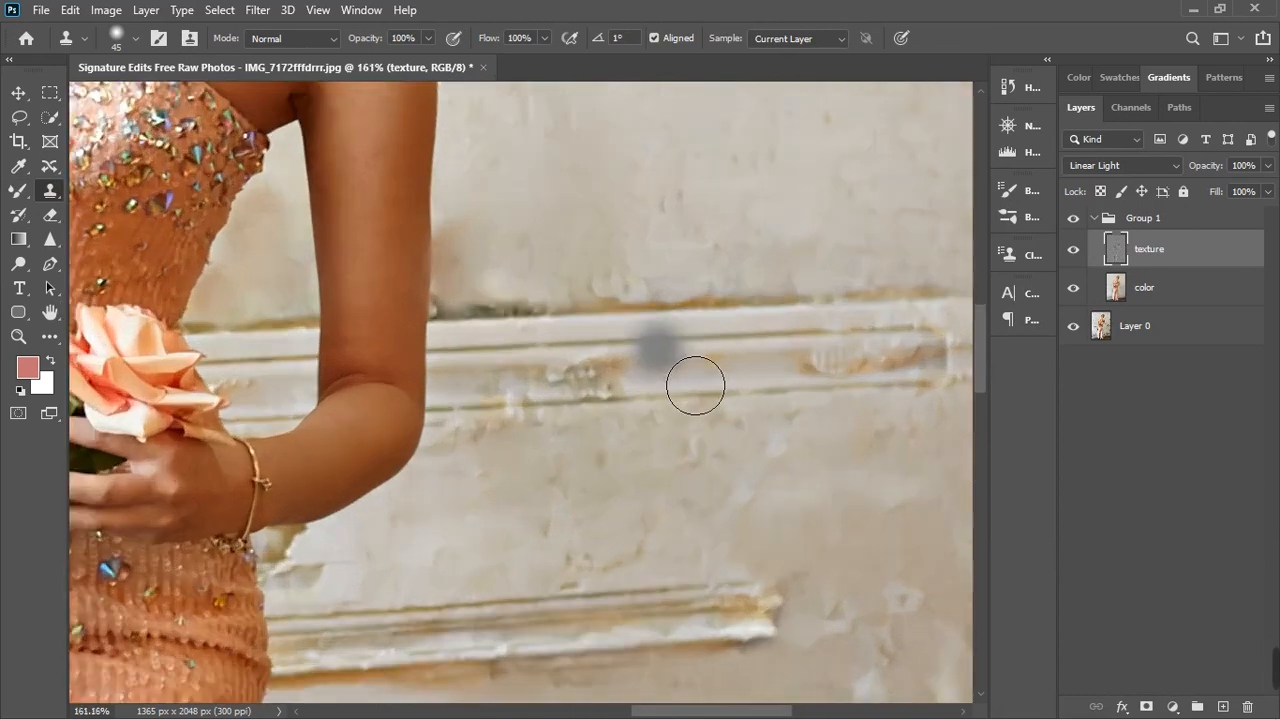
pyautogui.scroll(-1, 760, 406)
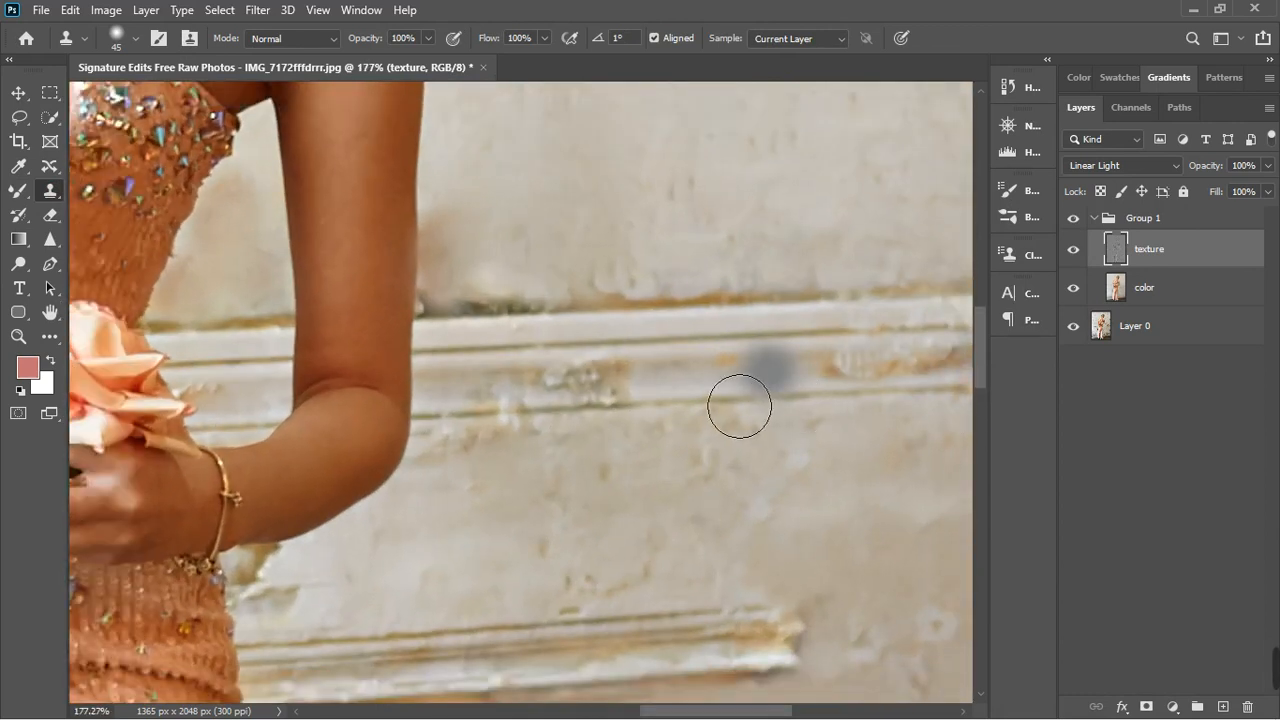
pyautogui.press('[')
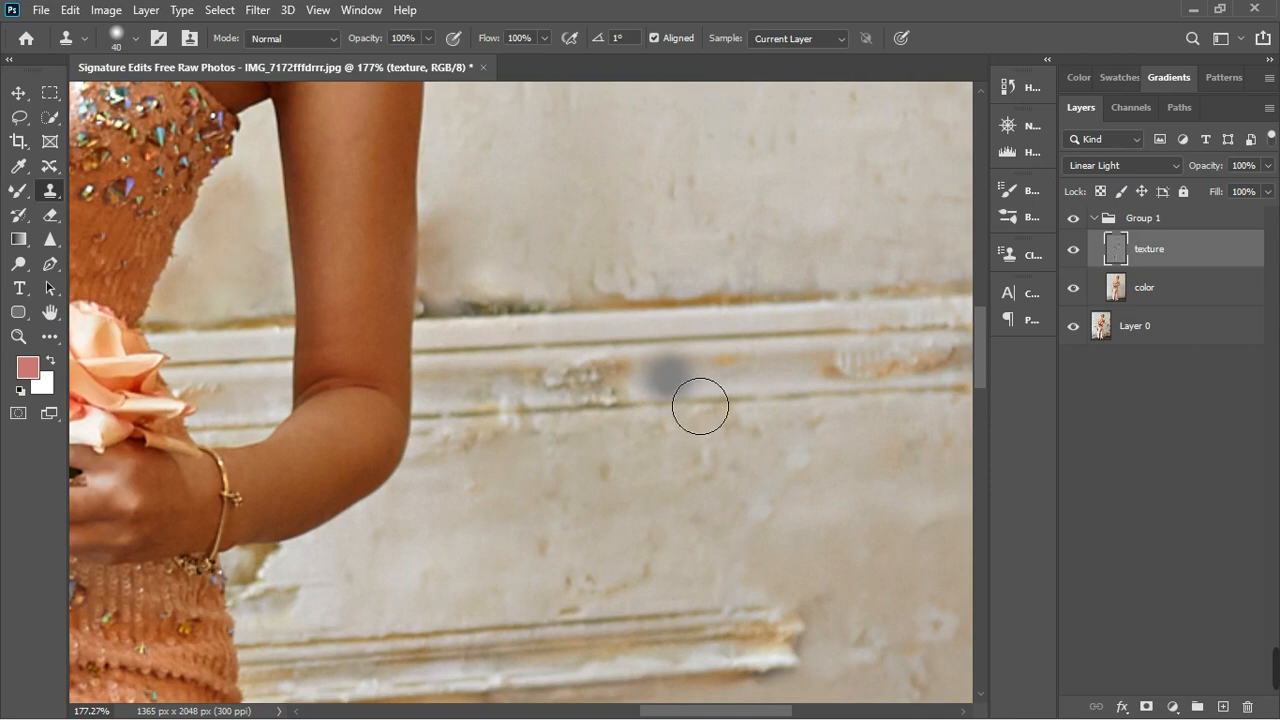
pyautogui.press('[')
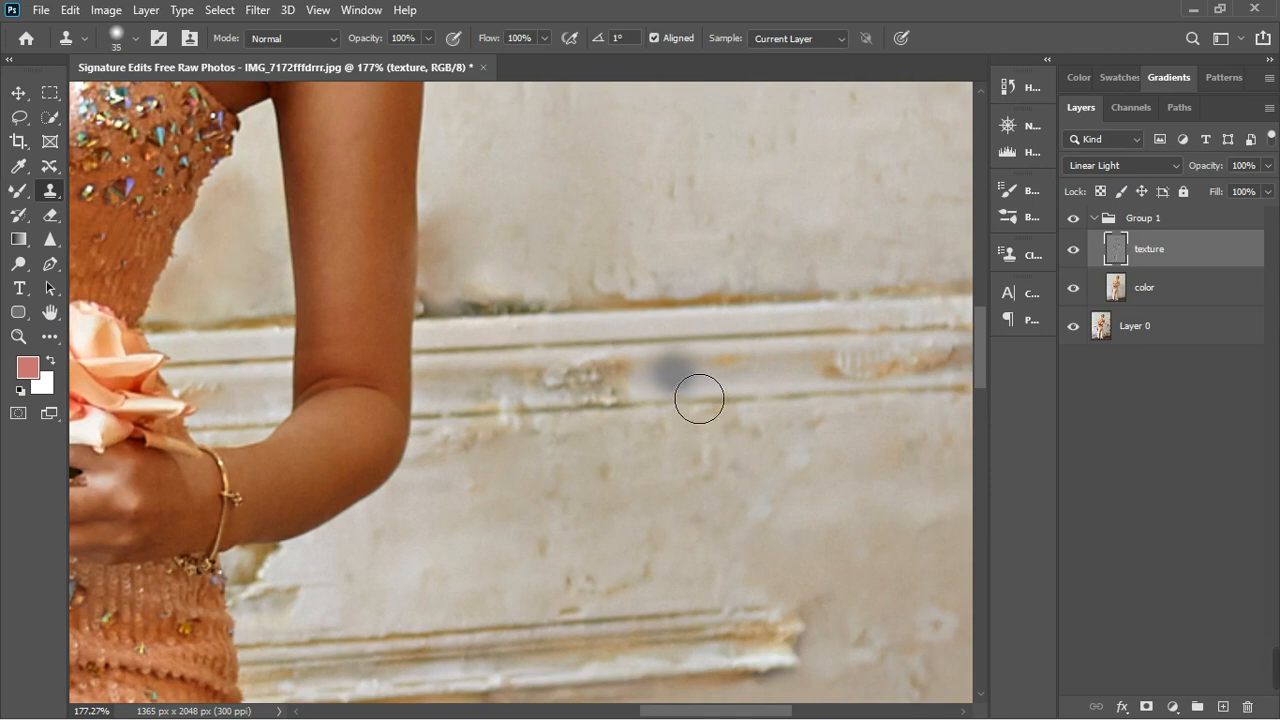
pyautogui.keyDown('alt'); pyautogui.click(682, 382); pyautogui.keyUp('alt')
pyautogui.moveTo(701, 399); pyautogui.dragTo(529, 417)
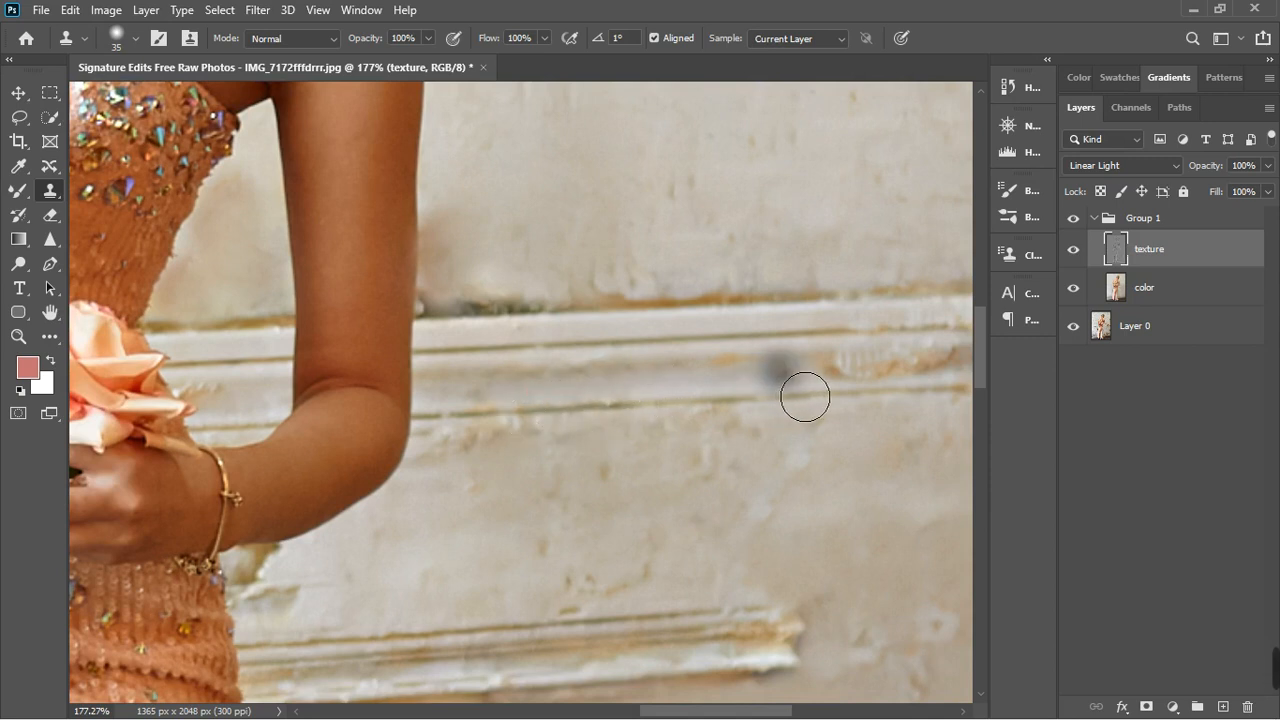
# - Clone smooth moulding over the chipped end of the horizontal rail near the photo's right edge, turning Aligned sampling off
pyautogui.click(854, 378)
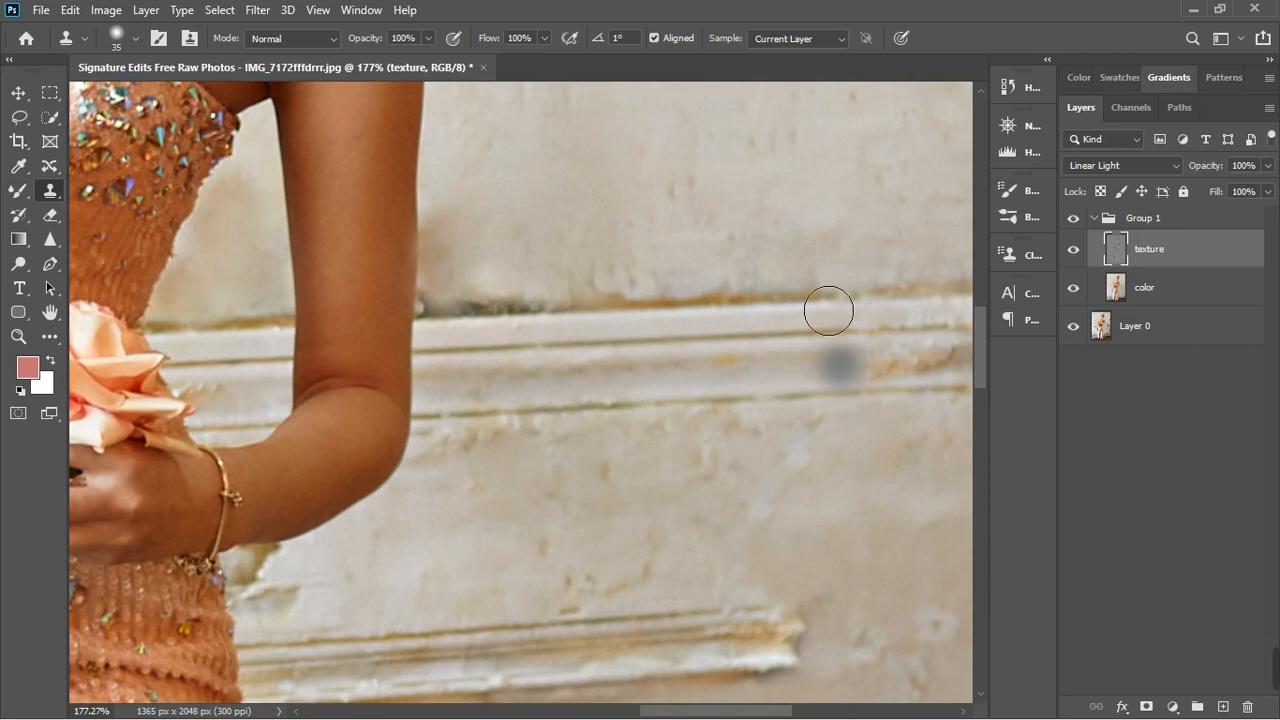
pyautogui.click(667, 41)
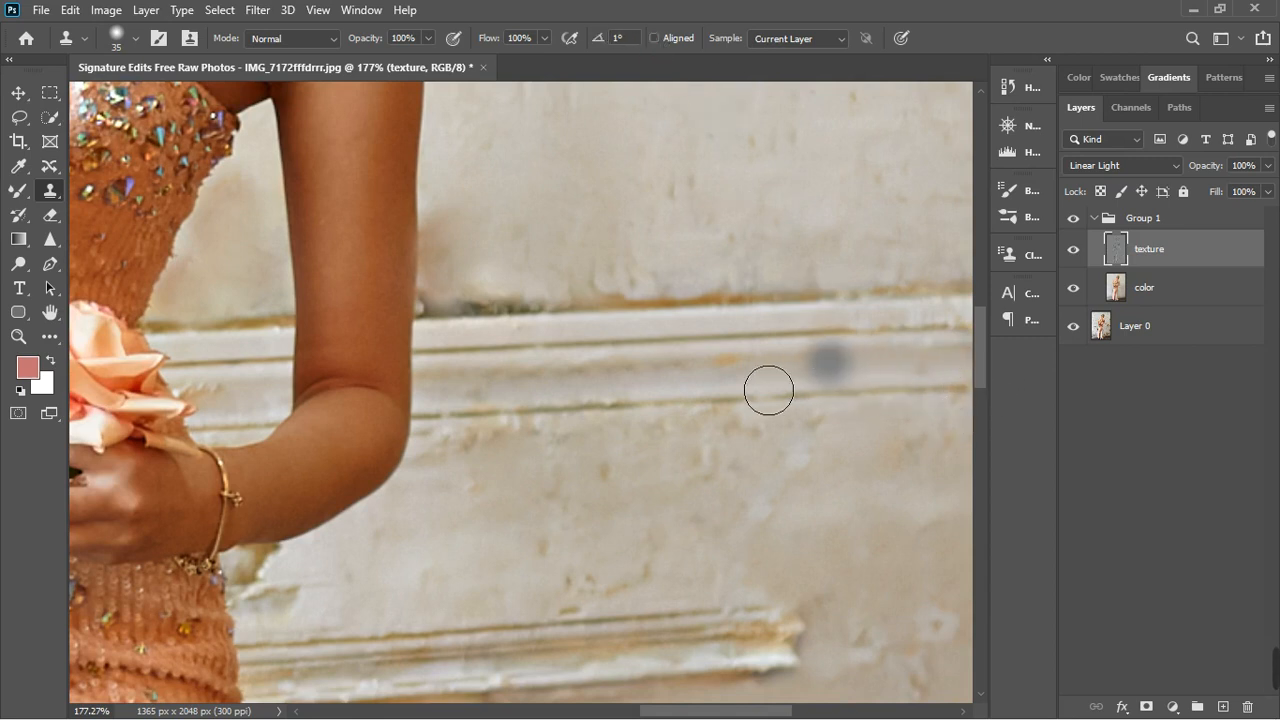
pyautogui.scroll(-3, 768, 386)
pyautogui.scroll(2, 908, 400)
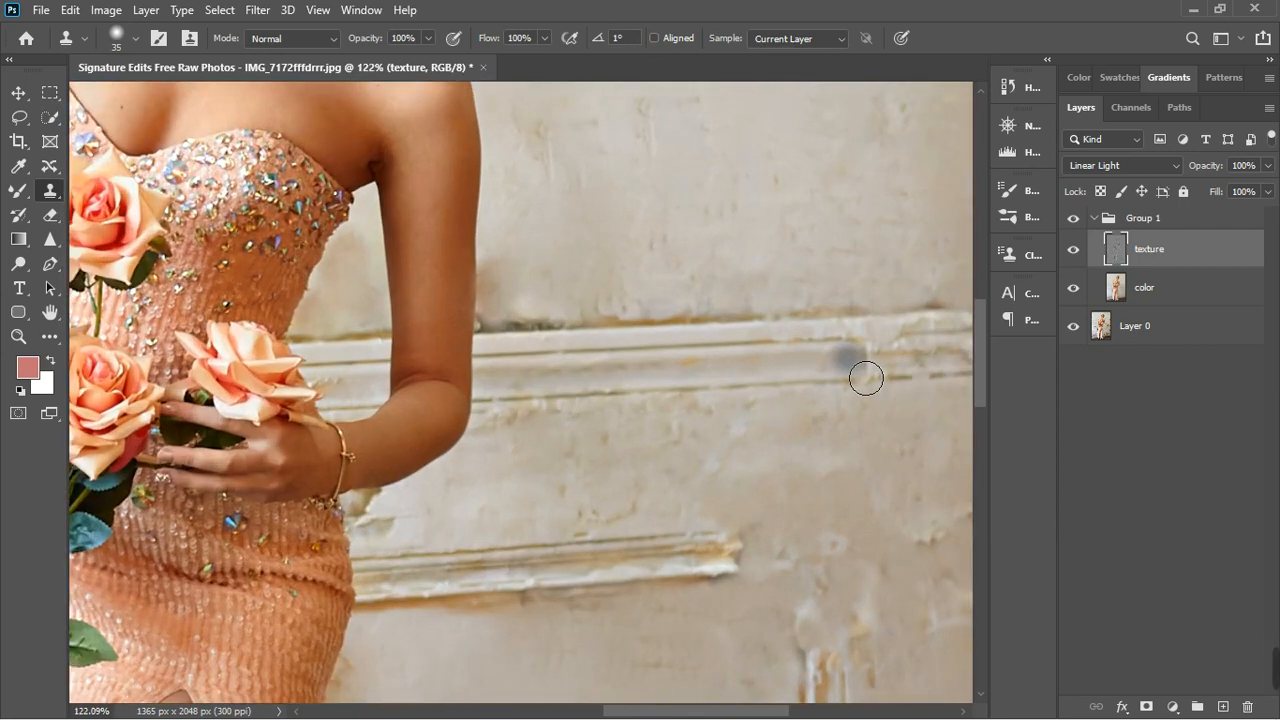
pyautogui.click(880, 359)
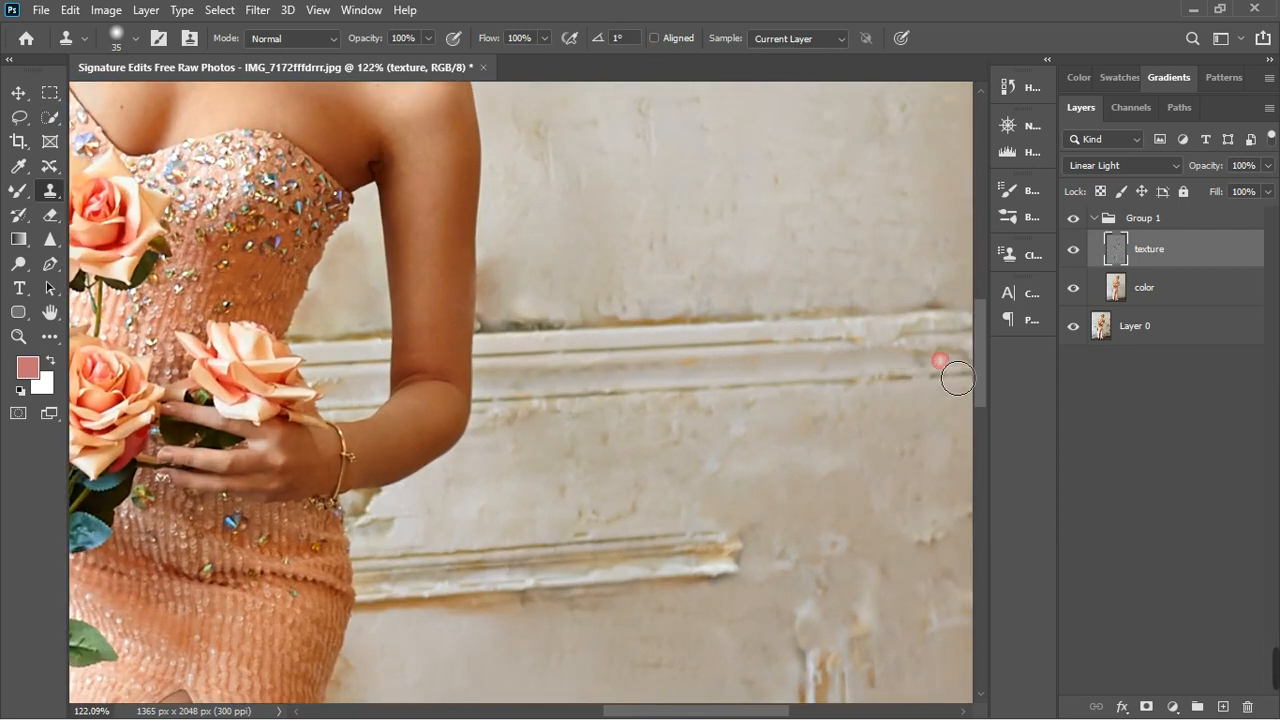
pyautogui.moveTo(958, 378); pyautogui.dragTo(970, 374)
# - Rebuild the horizontal rail's upper groove out to the photo's right edge by cloning from the intact groove
pyautogui.scroll(1, 974, 380)
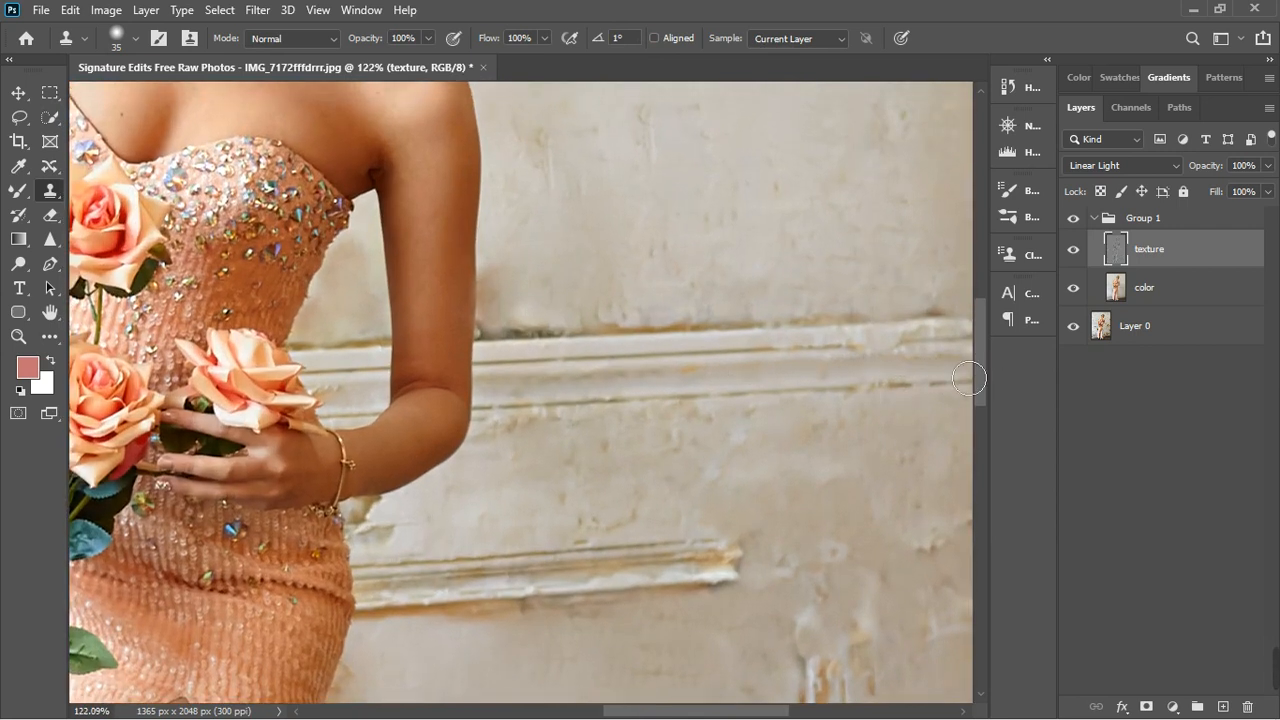
pyautogui.keyDown('alt'); pyautogui.click(753, 357); pyautogui.keyUp('alt')
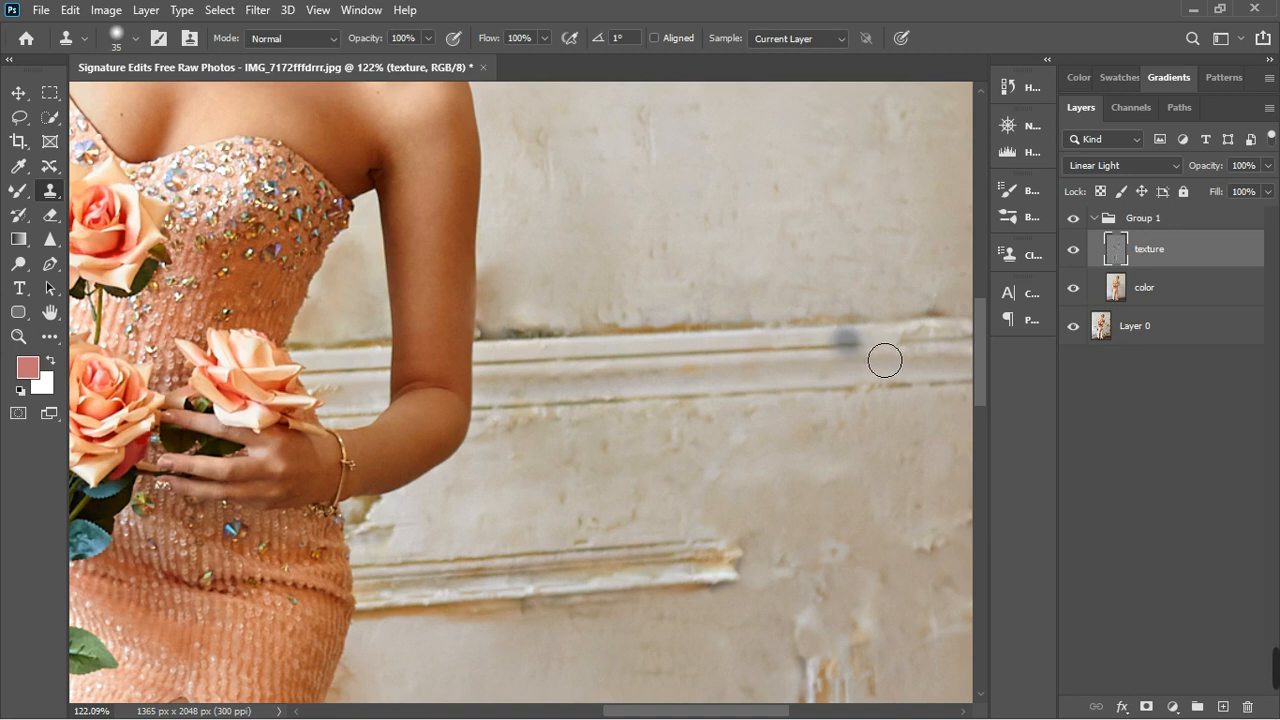
pyautogui.scroll(3, 876, 352)
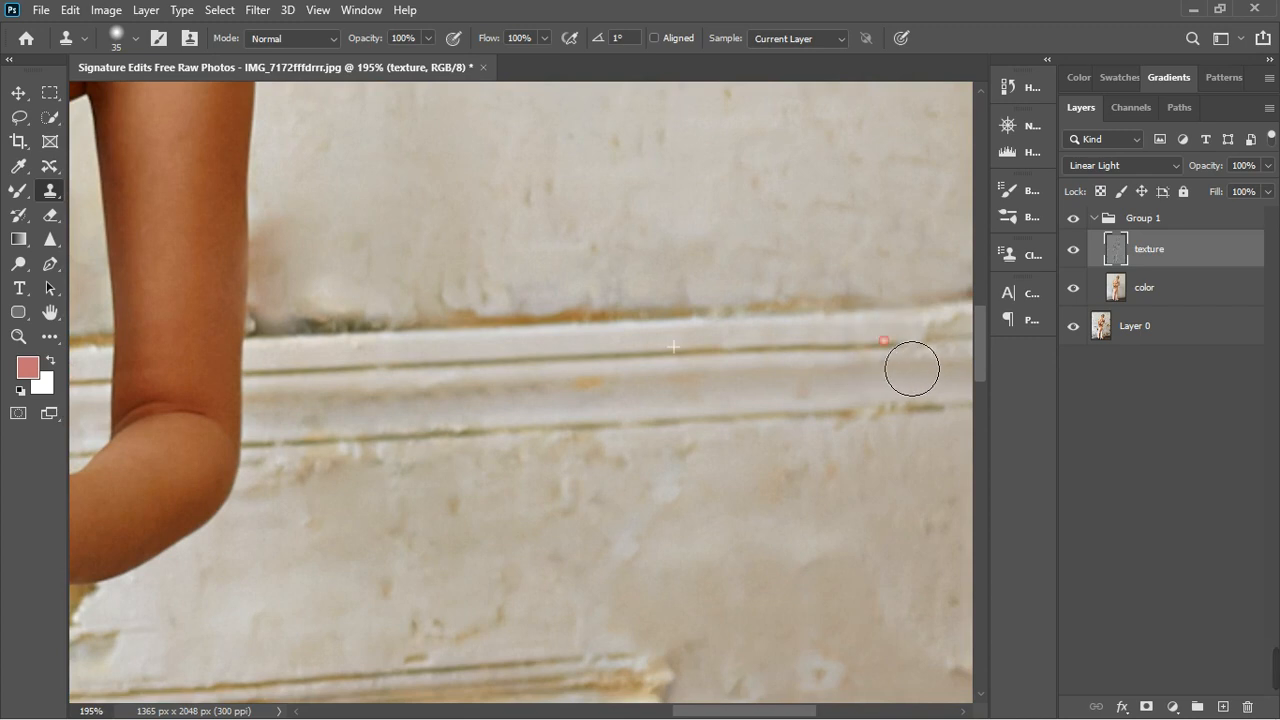
pyautogui.scroll(-4, 948, 361)
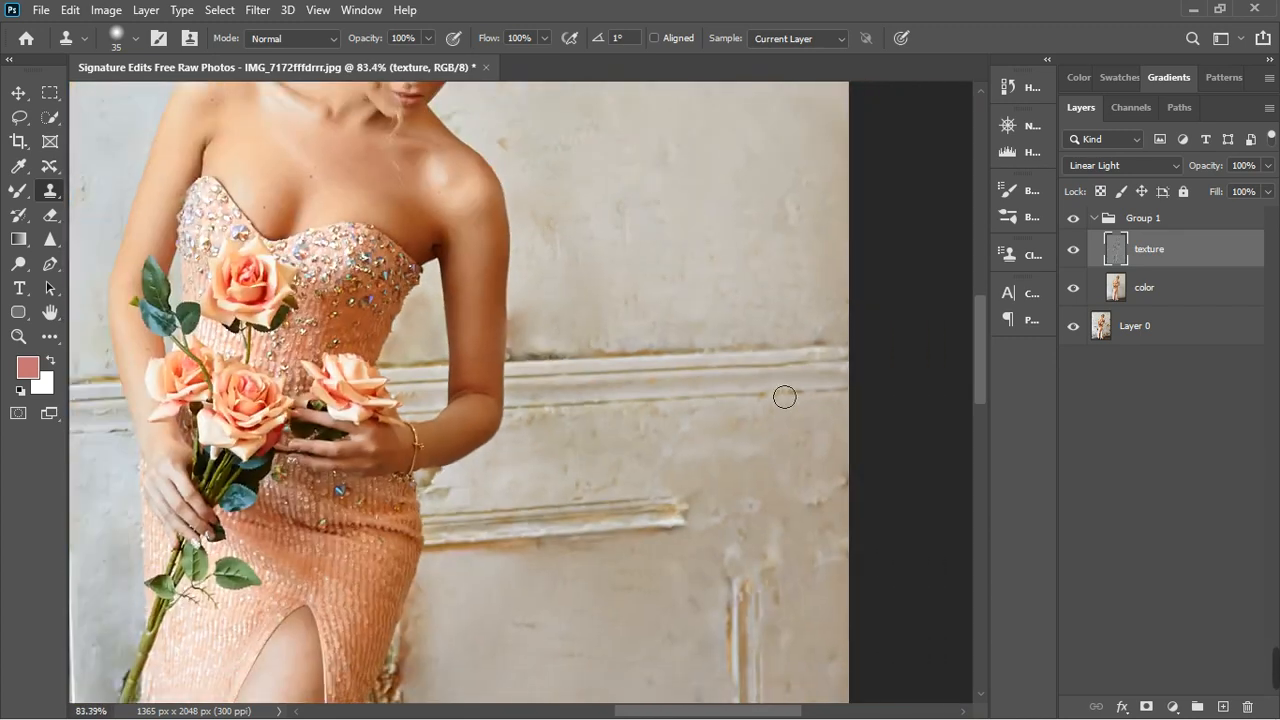
pyautogui.scroll(2, 846, 372)
pyautogui.click(826, 374)
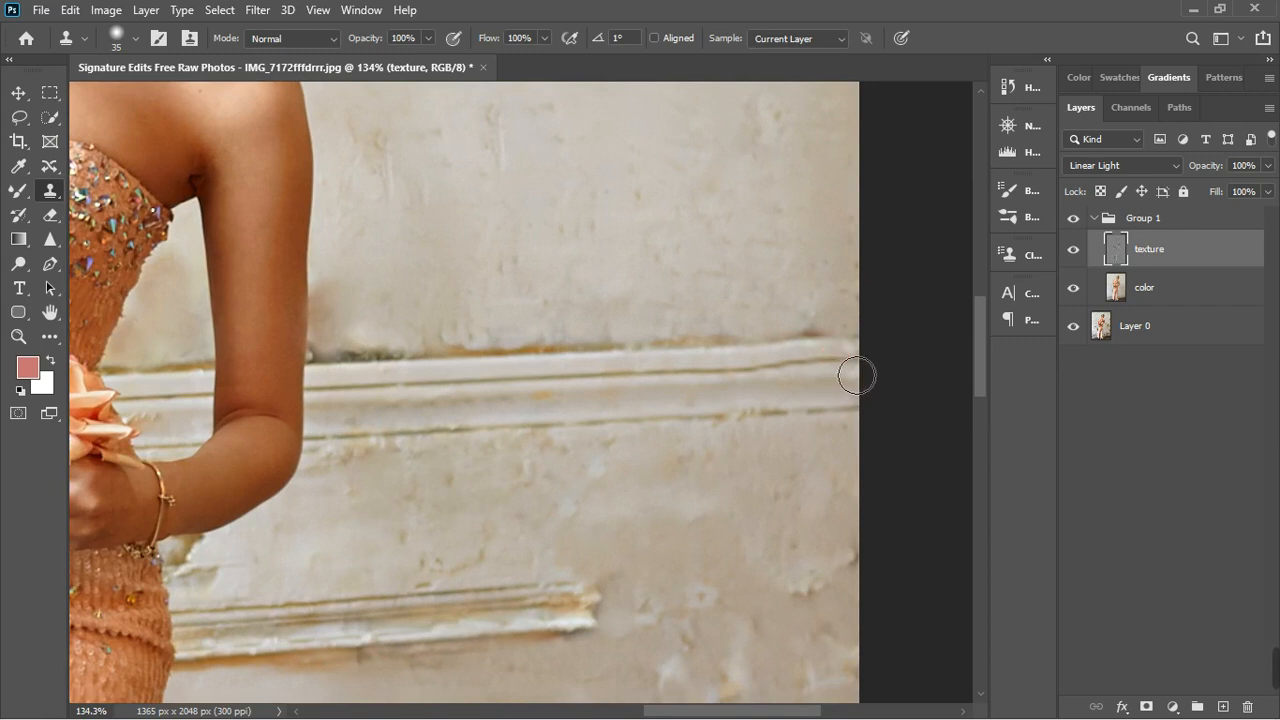
pyautogui.click(790, 380)
# - Clone intact groove sections over the uneven bend in the horizontal rail's upper groove near the photo's right edge
pyautogui.scroll(1, 740, 382)
pyautogui.scroll(1, 745, 391)
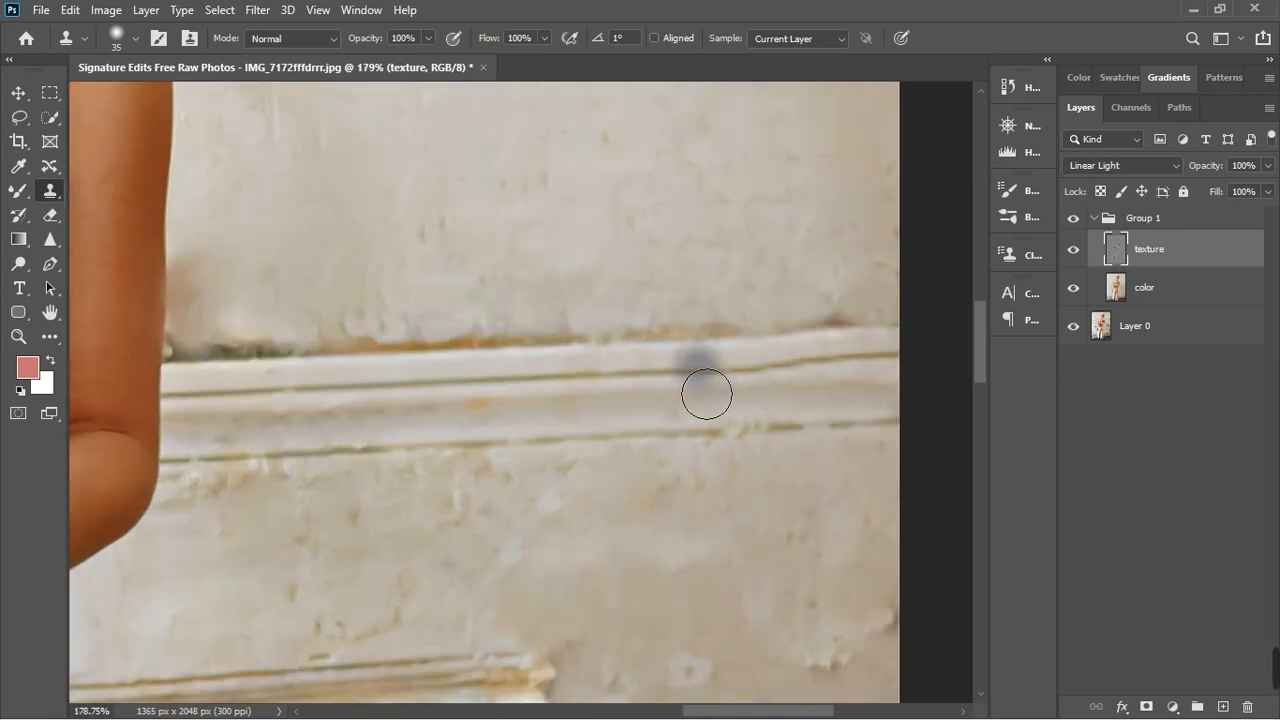
pyautogui.click(717, 365)
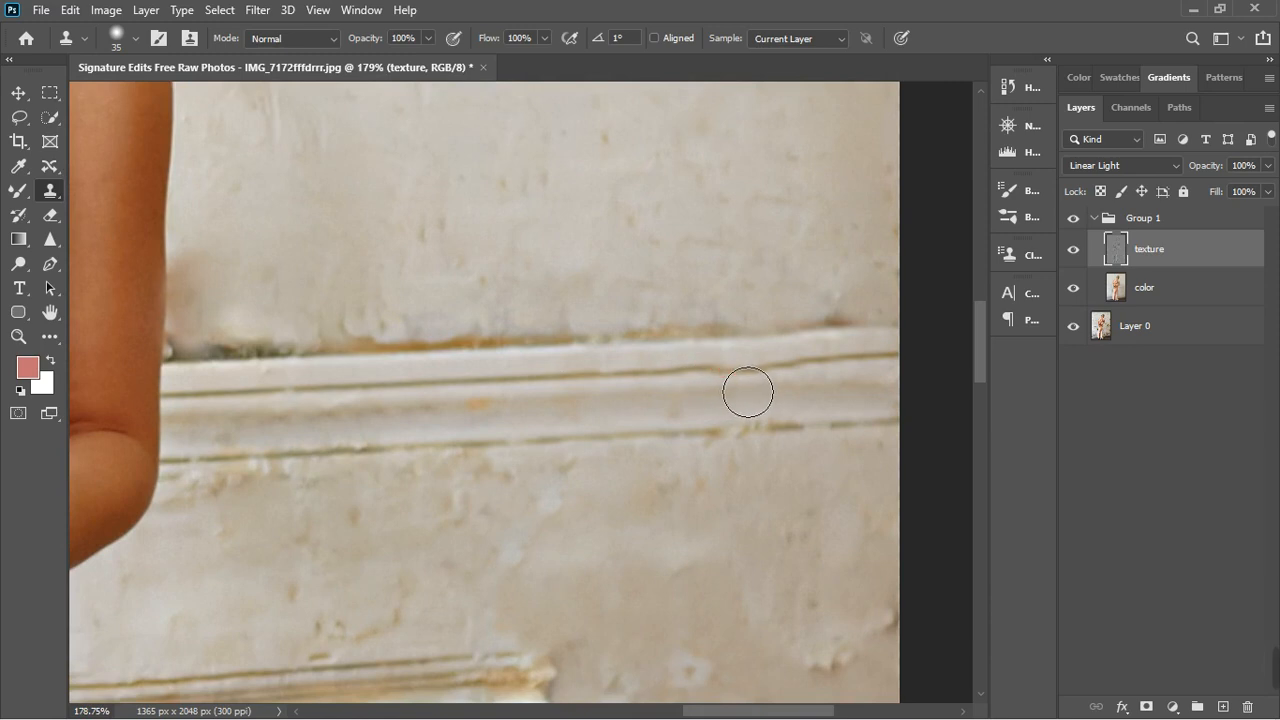
pyautogui.click(752, 366)
pyautogui.click(769, 366)
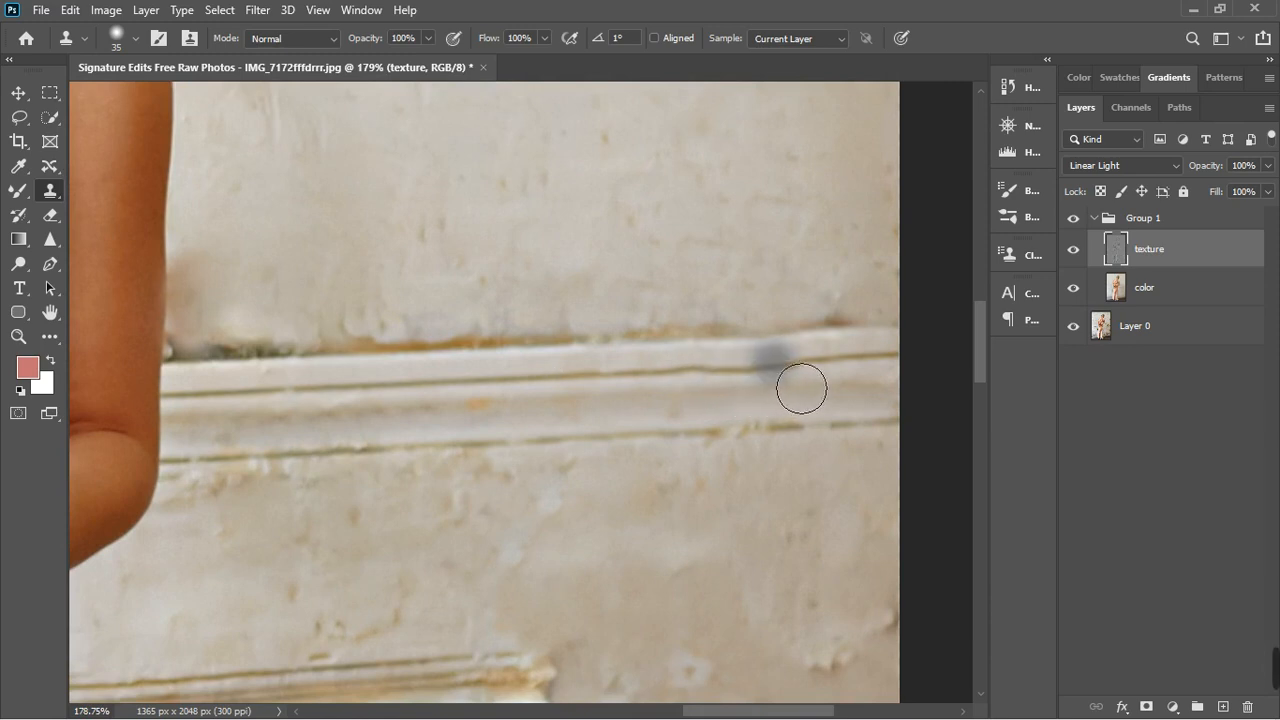
pyautogui.click(760, 359)
pyautogui.click(757, 383)
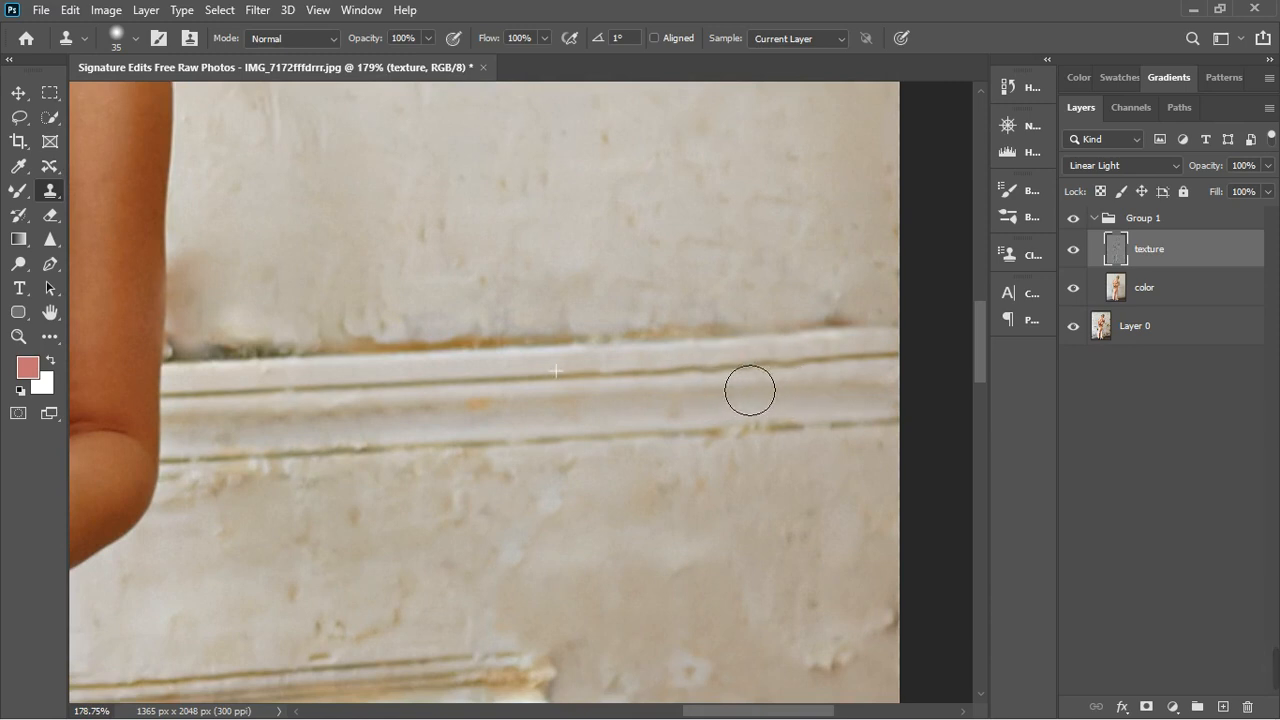
pyautogui.click(737, 389)
pyautogui.click(815, 380)
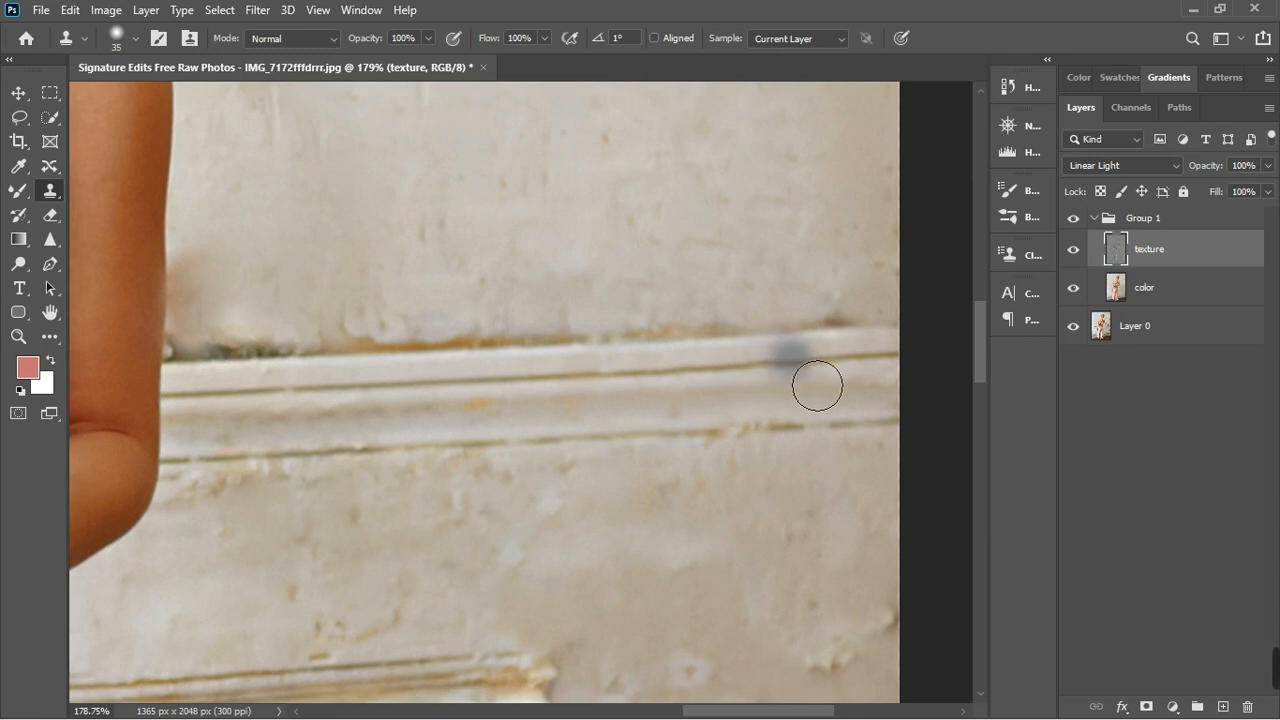
# - Clone clean edge texture over the stained, chipped upper edge along the middle of the horizontal rail
pyautogui.click(610, 387)
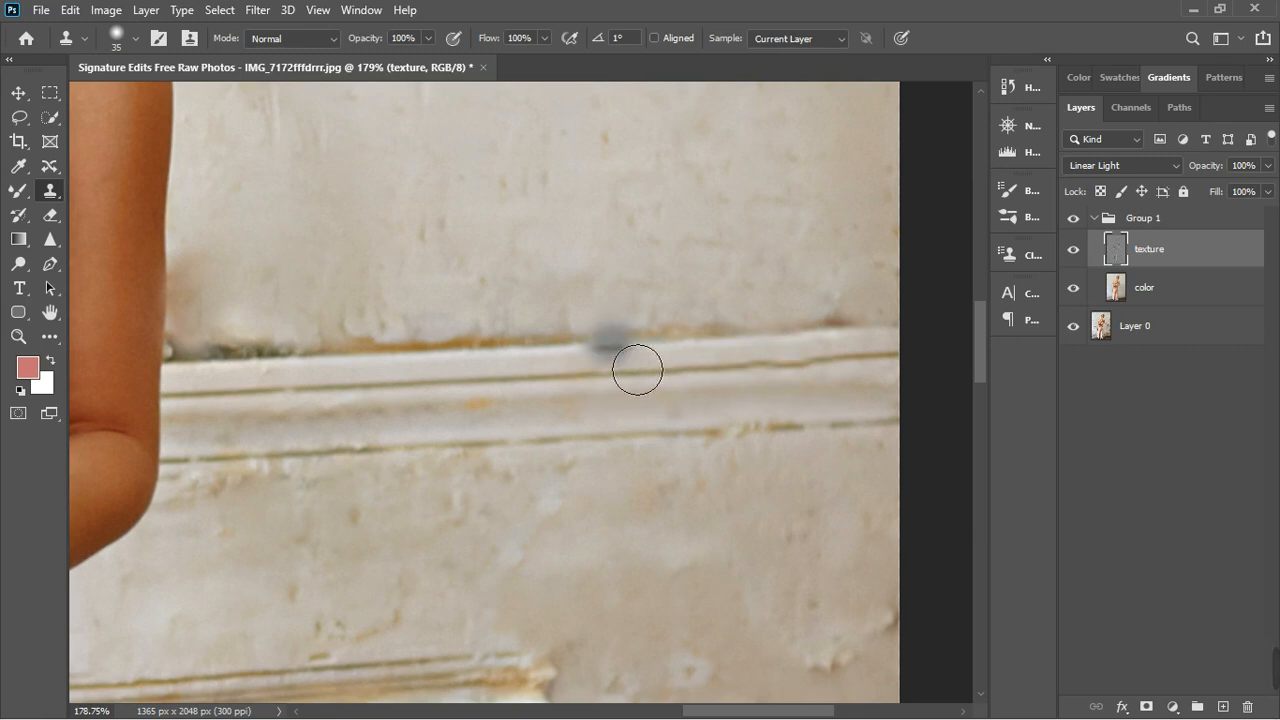
pyautogui.keyDown('alt'); pyautogui.click(620, 352); pyautogui.keyUp('alt')
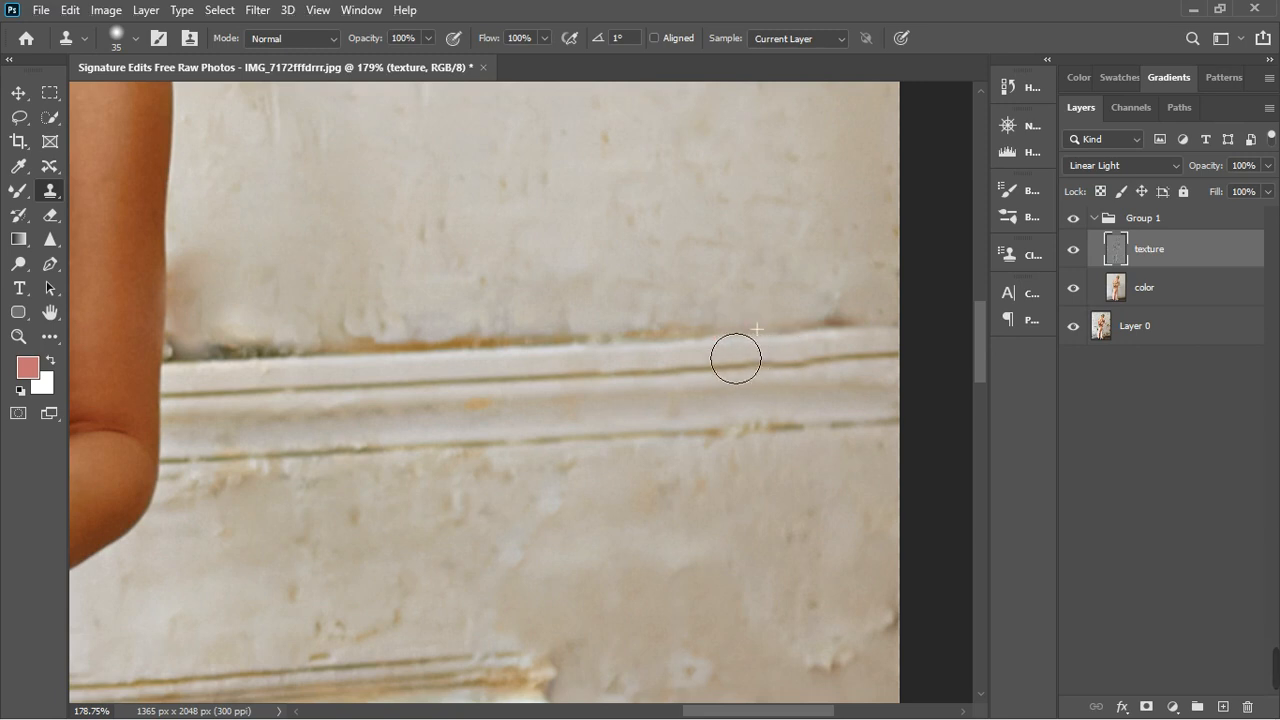
pyautogui.click(669, 361)
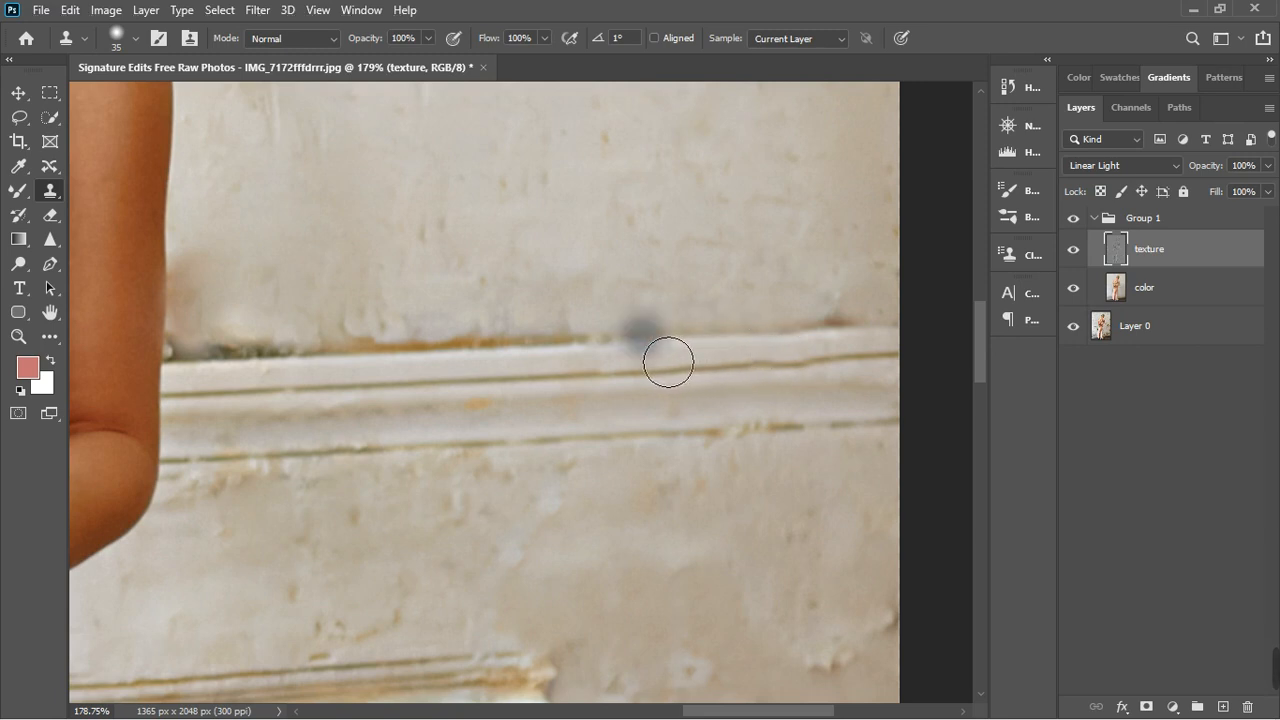
pyautogui.click(614, 363)
pyautogui.click(583, 363)
pyautogui.click(555, 365)
pyautogui.click(534, 366)
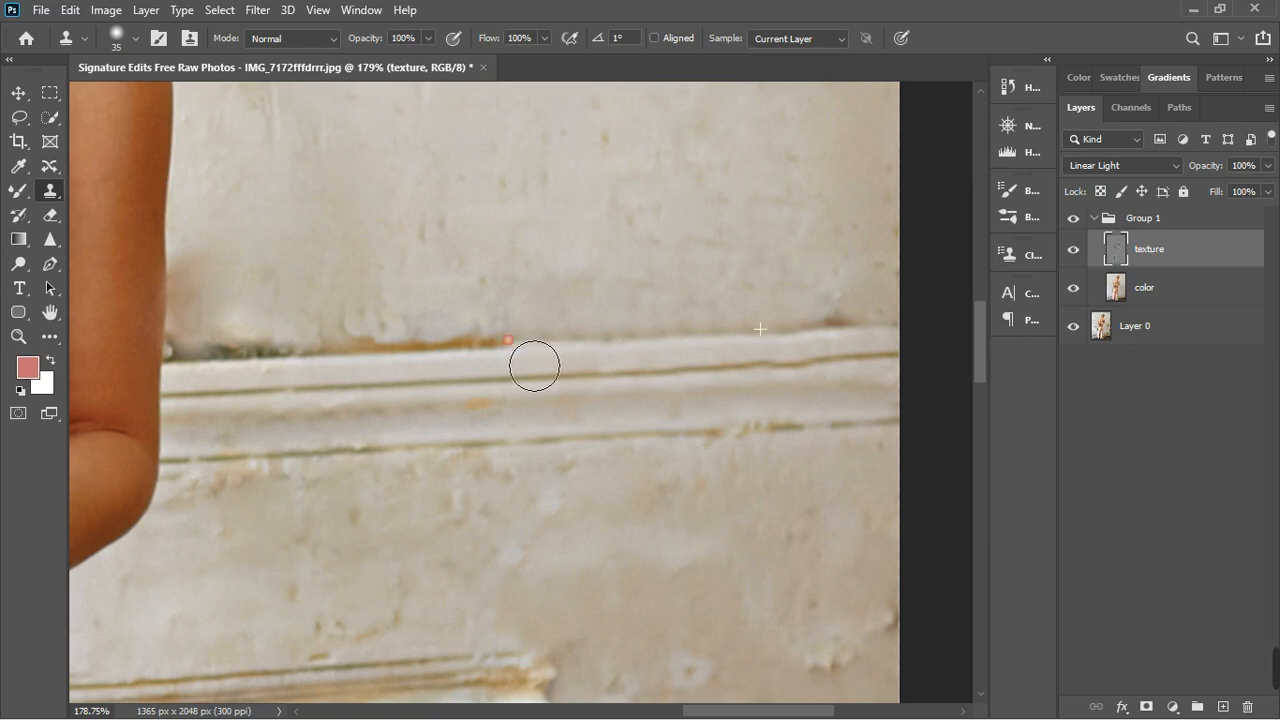
# - Continue cloning the clean edge over the dark stained upper edge of the horizontal rail up to the woman's arm
pyautogui.moveTo(509, 368); pyautogui.dragTo(435, 372)
pyautogui.click(462, 371)
pyautogui.moveTo(422, 373); pyautogui.dragTo(260, 380)
pyautogui.click(401, 374)
pyautogui.click(386, 375)
pyautogui.click(297, 378)
pyautogui.click(250, 380)
pyautogui.click(223, 382)
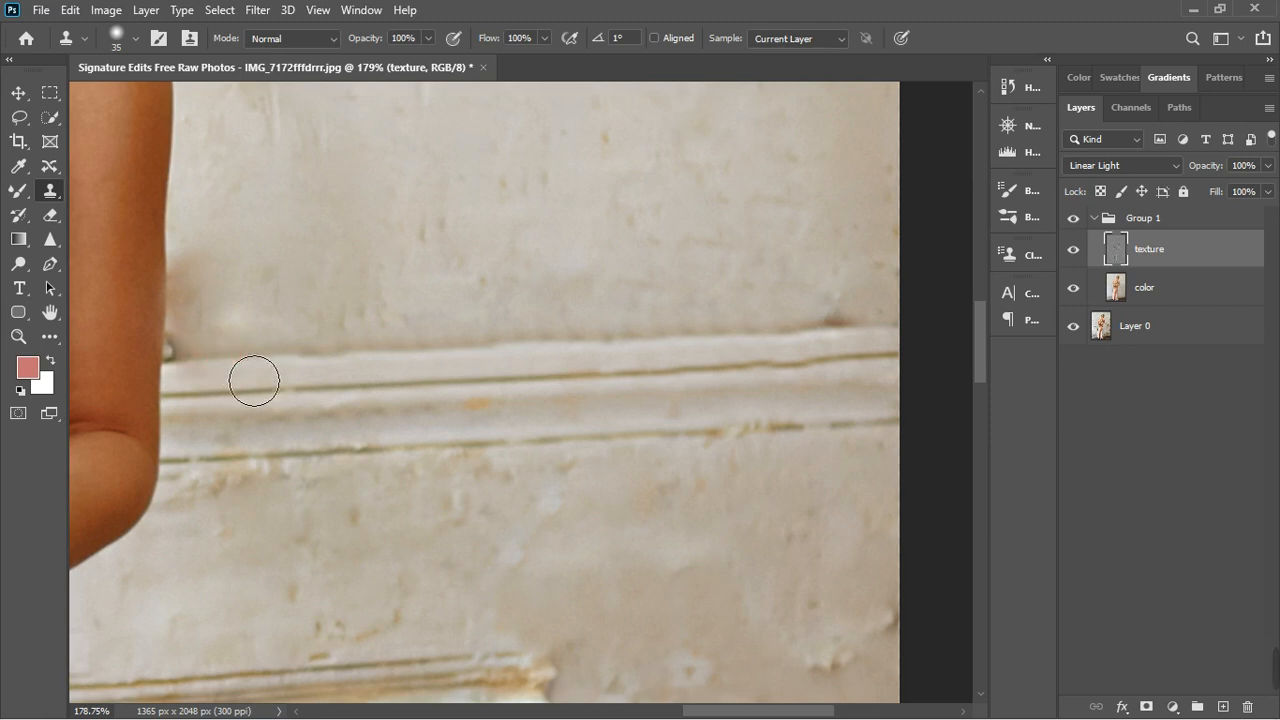
# - With the clone brush enlarged to size 90, rebuild the missing section of the left panel's bottom moulding from intact moulding
pyautogui.scroll(-5, 254, 380)
pyautogui.scroll(3, 465, 363)
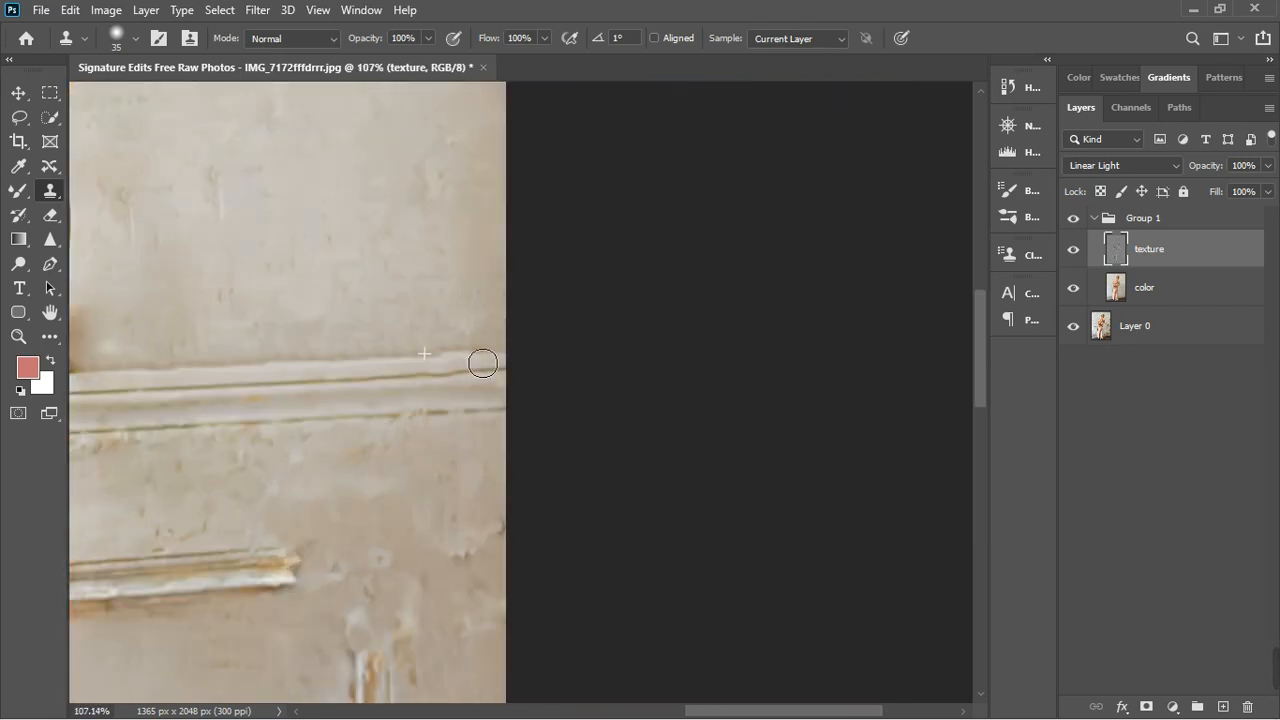
pyautogui.scroll(-5, 524, 350)
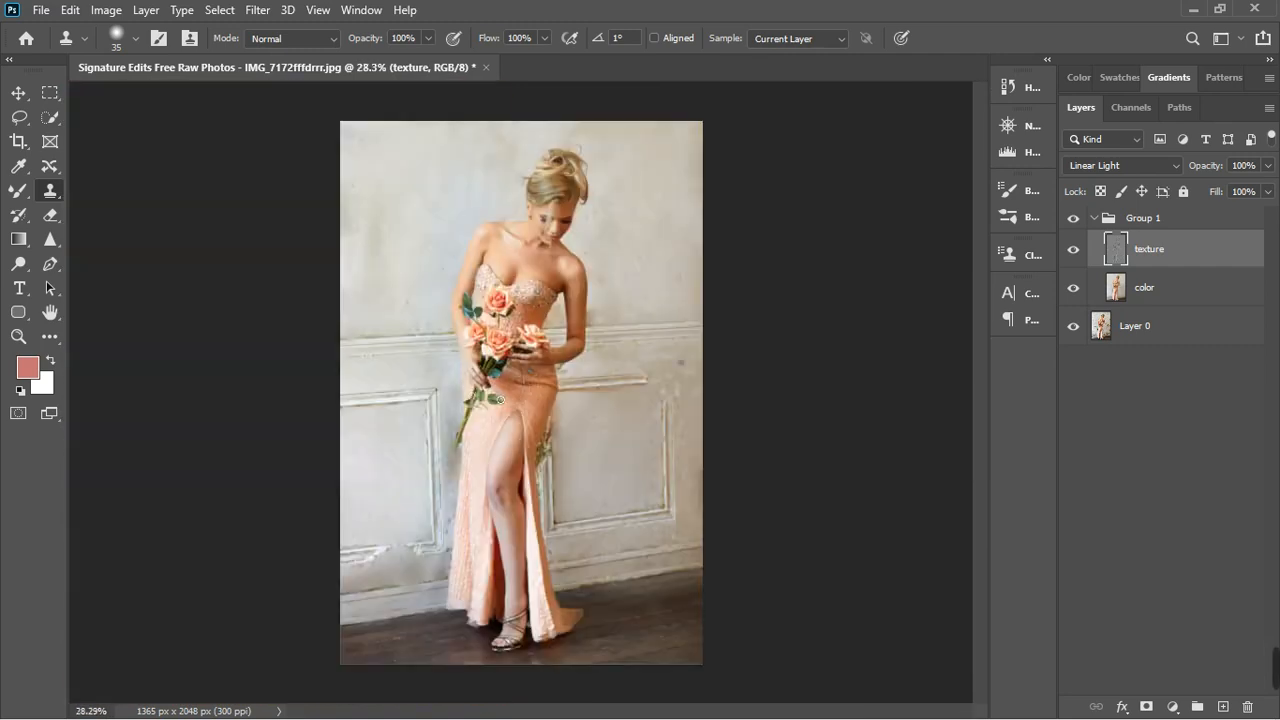
pyautogui.scroll(6, 420, 569)
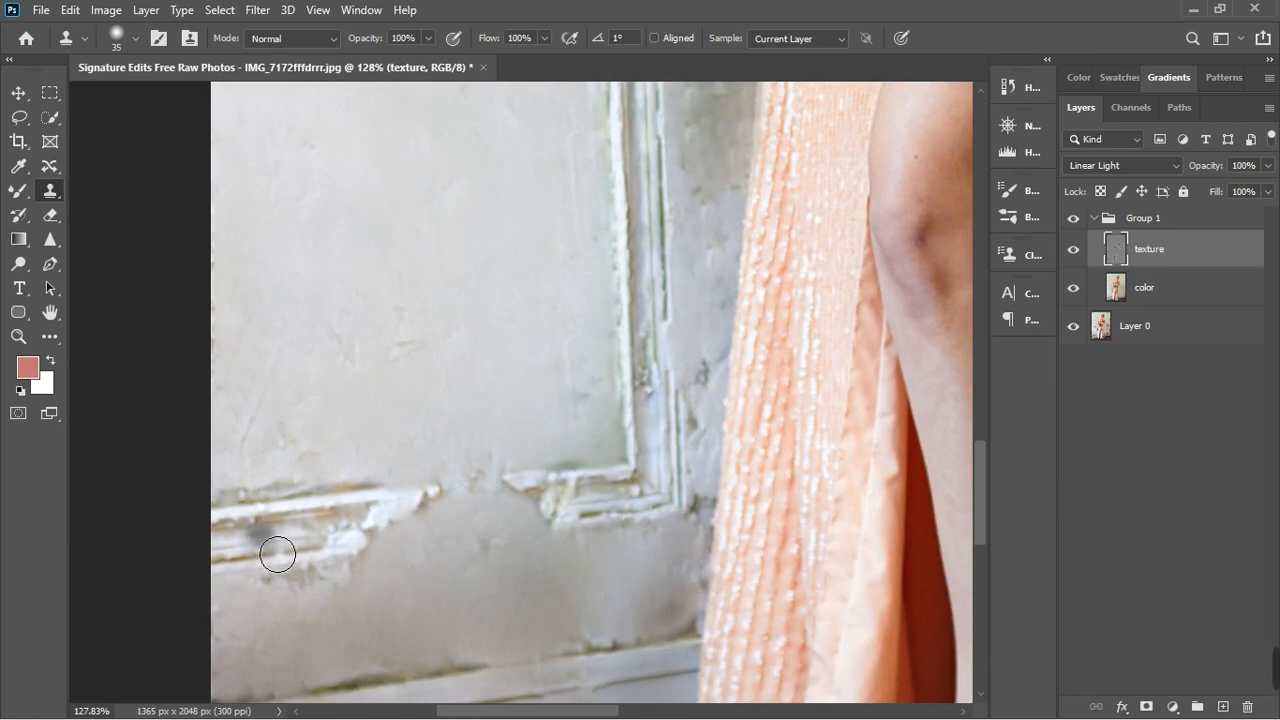
pyautogui.press(']')
pyautogui.press(']')
pyautogui.press(']')
pyautogui.press(']')
pyautogui.press(']')
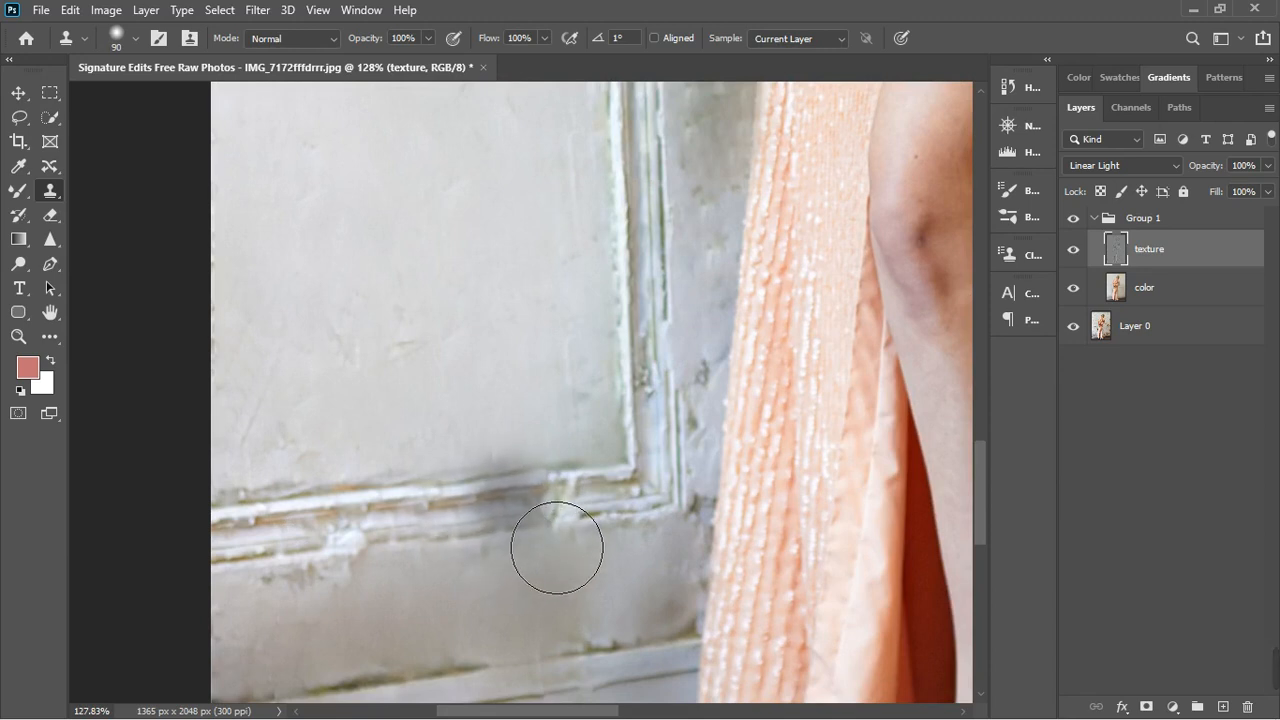
pyautogui.moveTo(560, 545); pyautogui.dragTo(594, 545)
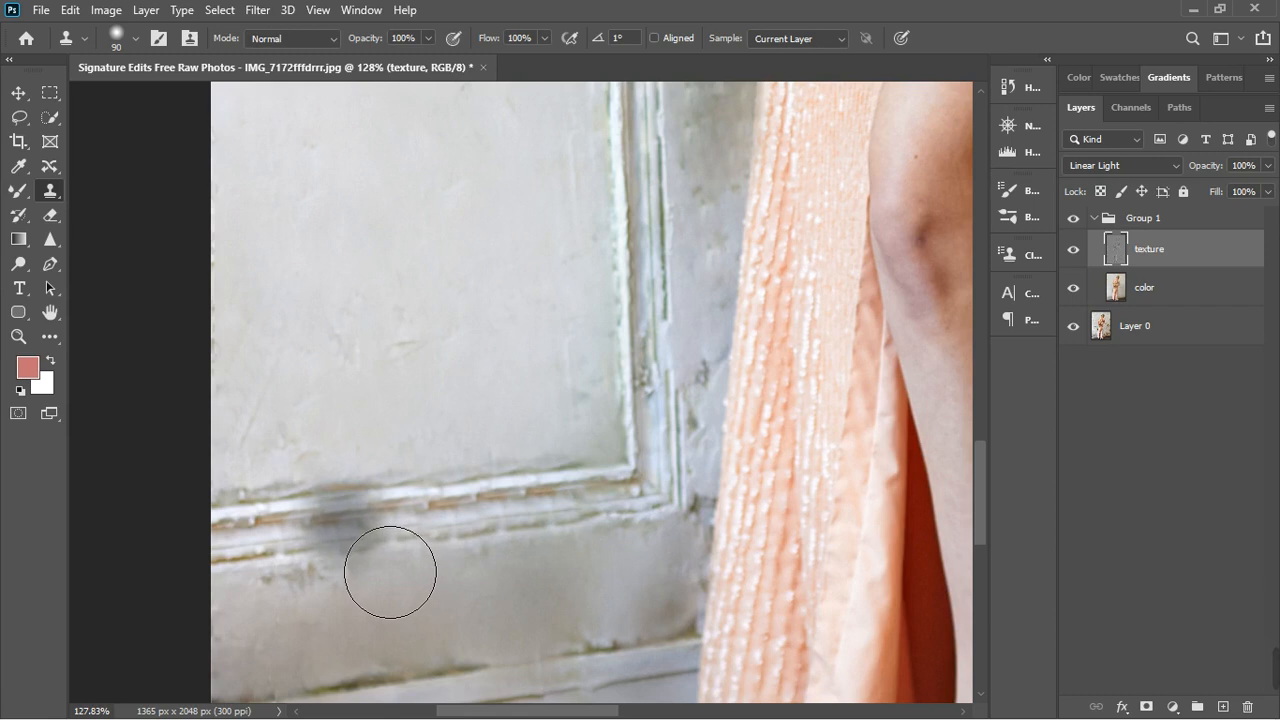
# - Extend the right panel's outer vertical moulding up to the level of its top moulding by cloning the intact part below
pyautogui.scroll(-4, 371, 563)
pyautogui.scroll(1, 363, 556)
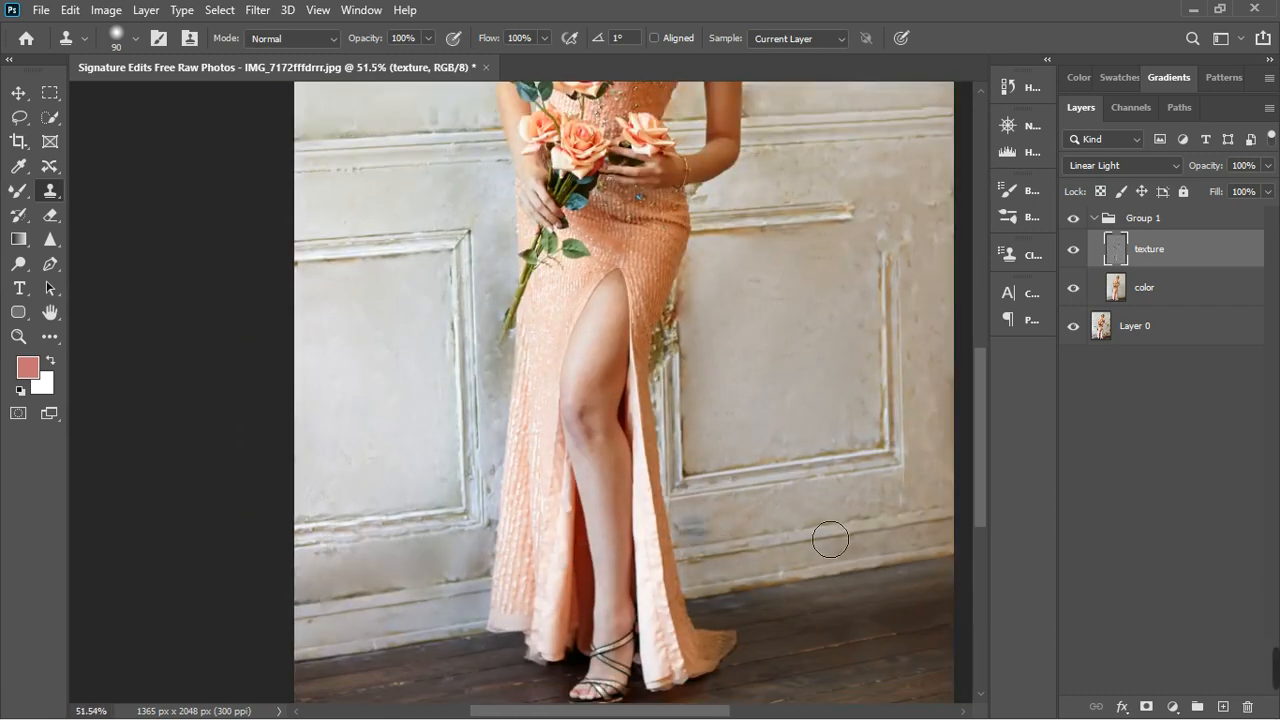
pyautogui.scroll(2, 946, 321)
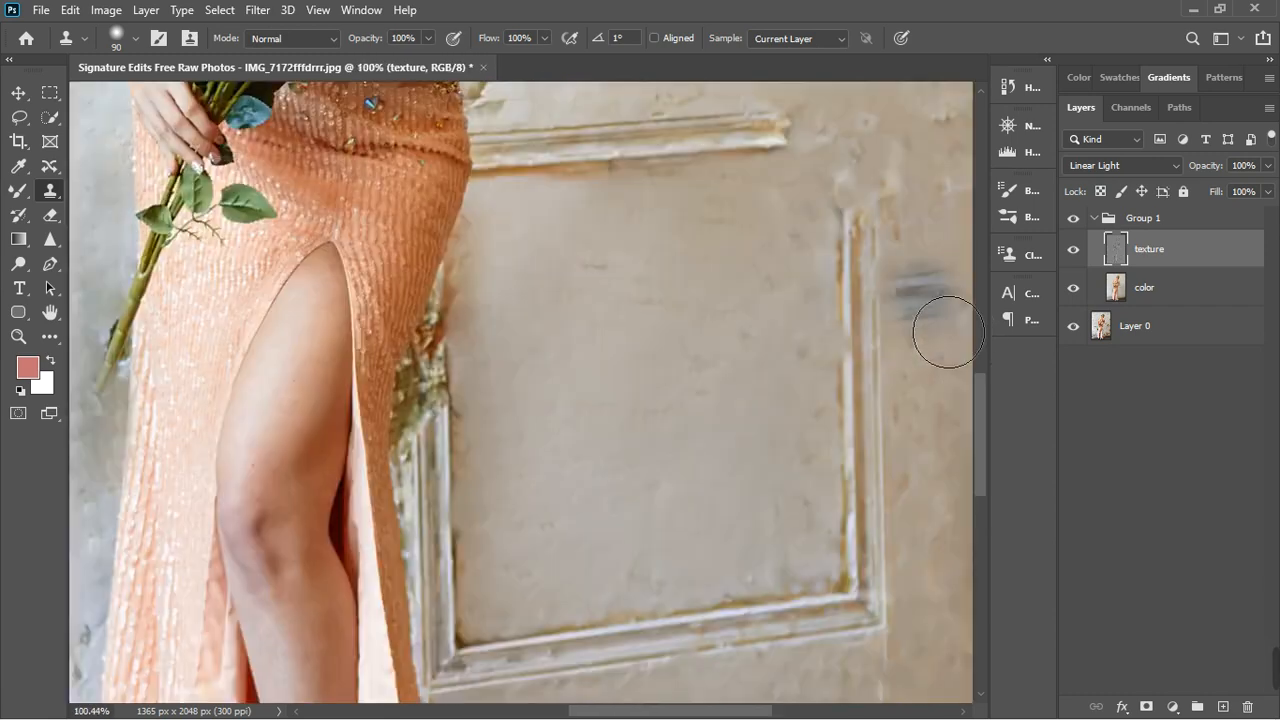
pyautogui.keyDown('alt'); pyautogui.click(872, 295); pyautogui.keyUp('alt')
pyautogui.moveTo(856, 246); pyautogui.dragTo(902, 248)
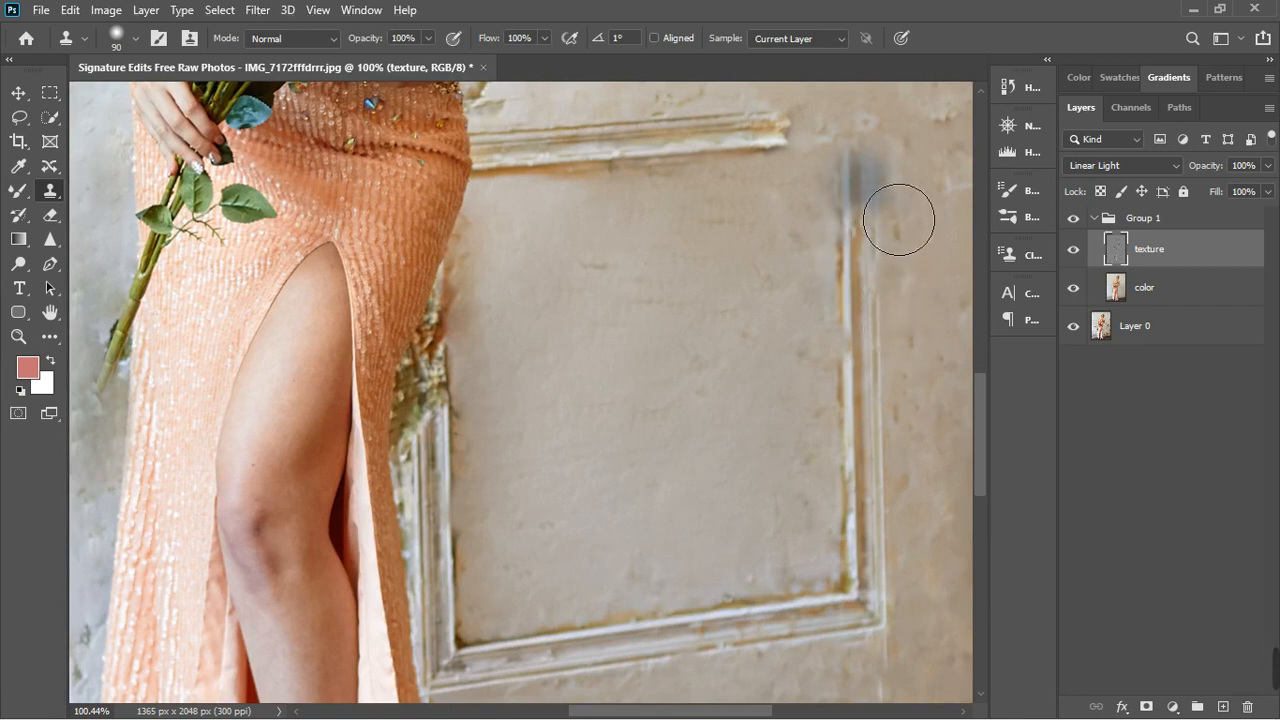
pyautogui.moveTo(894, 217); pyautogui.dragTo(900, 177)
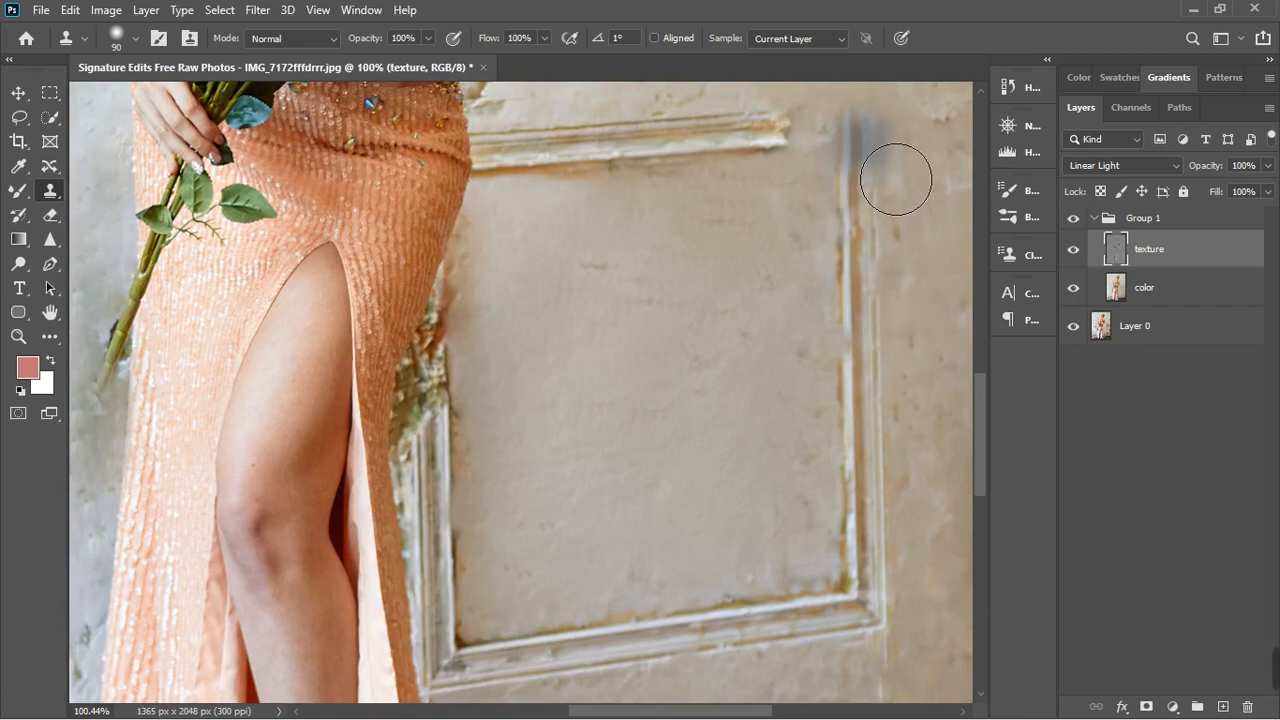
pyautogui.click(859, 156)
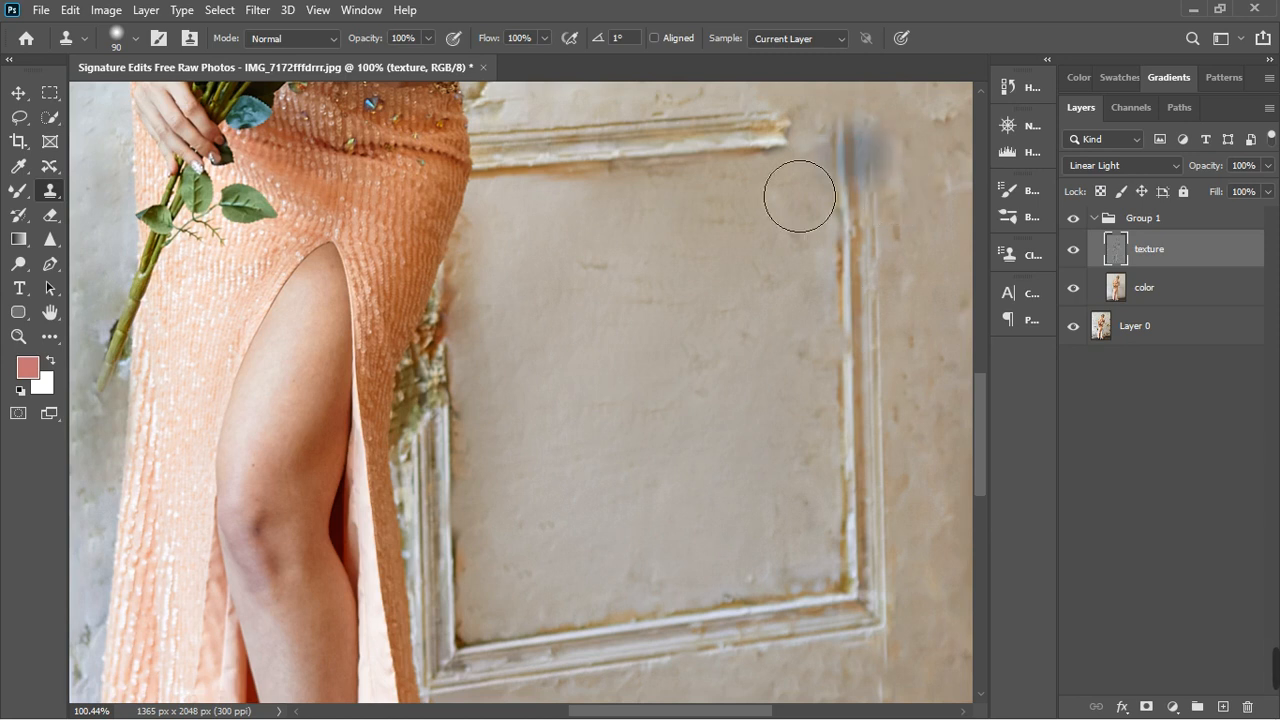
# - Extend the right panel's broken top moulding to the vertical moulding by cloning its intact end, closing the corner
pyautogui.keyDown('alt'); pyautogui.click(744, 135); pyautogui.keyUp('alt')
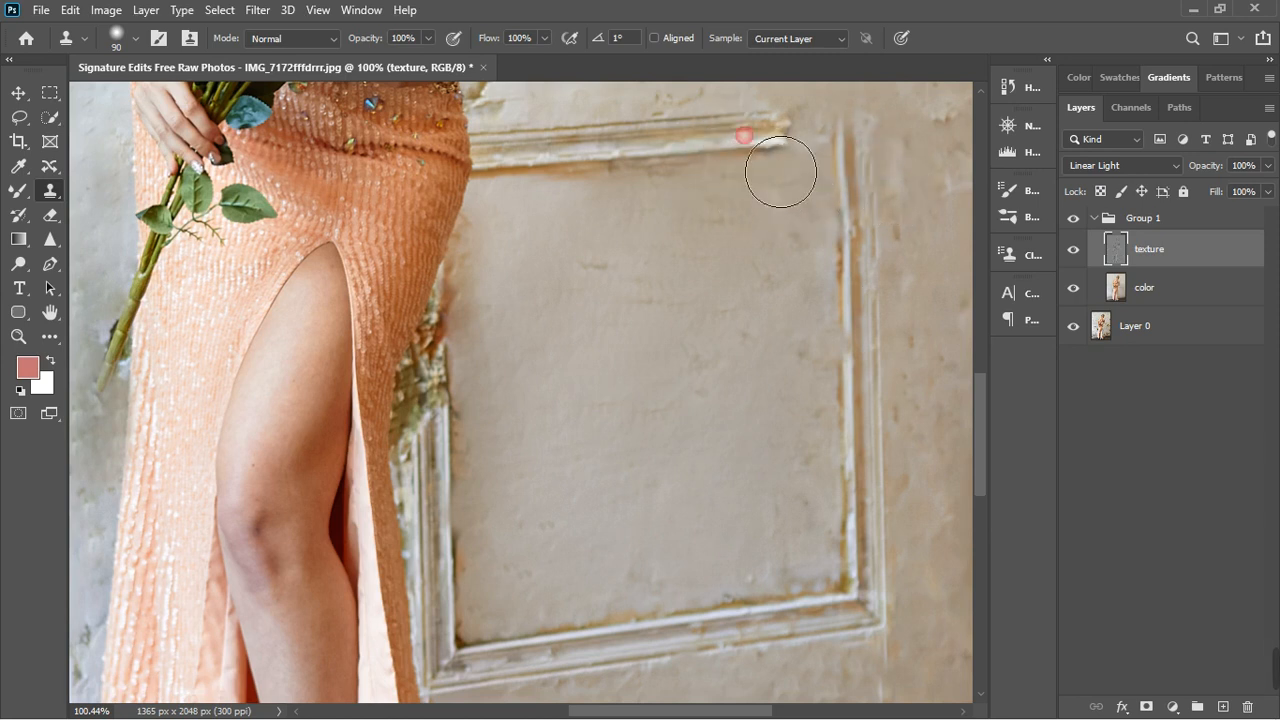
pyautogui.moveTo(780, 171); pyautogui.dragTo(869, 168)
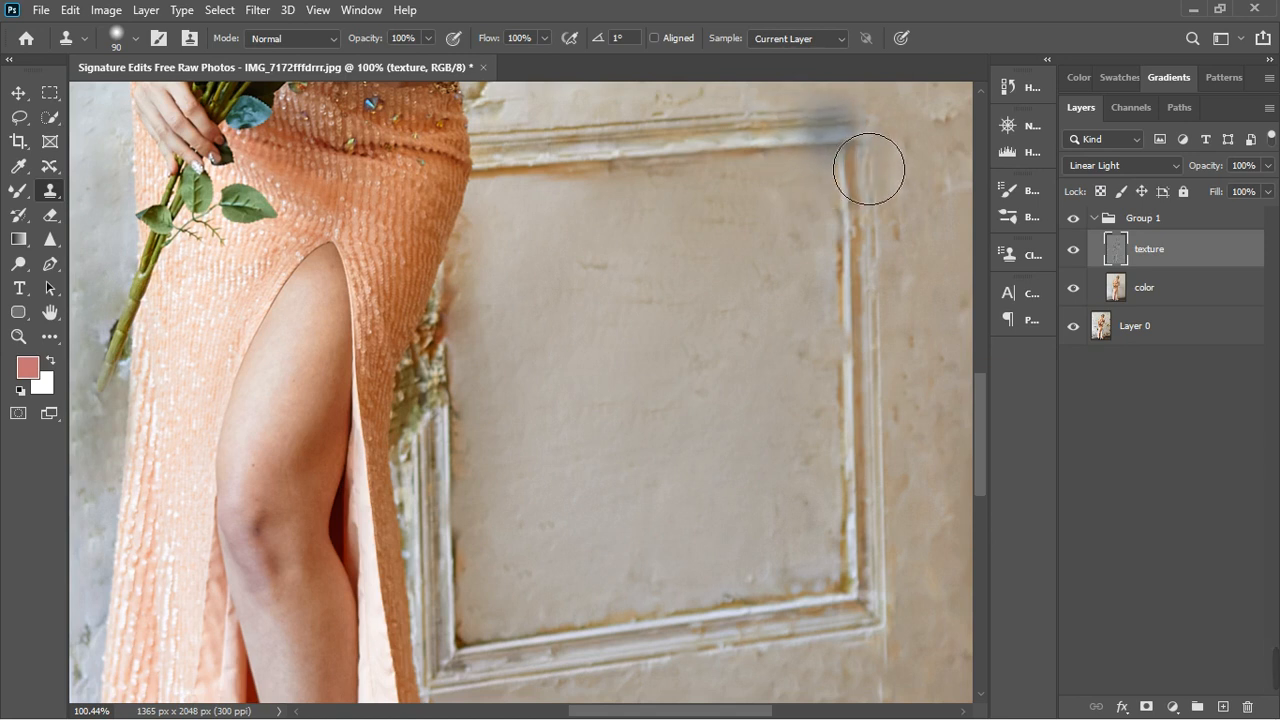
pyautogui.click(842, 134)
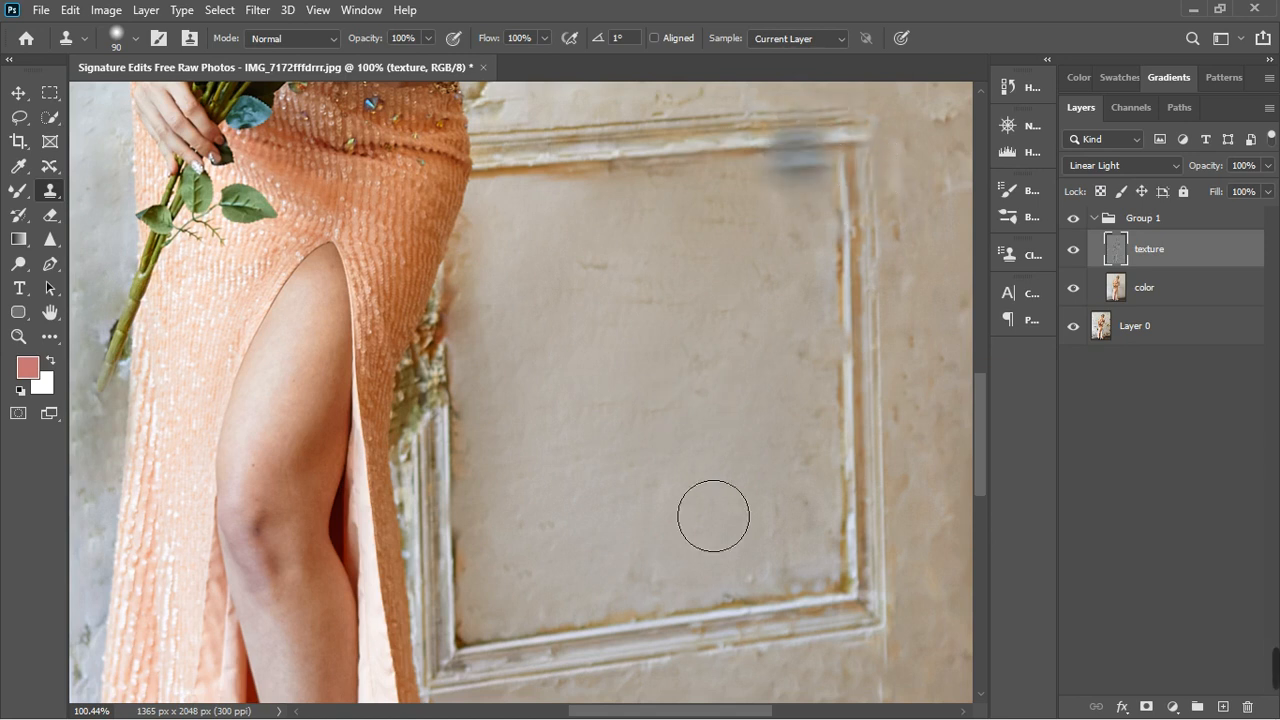
# - With brush size 40 and Aligned sampling on, clone the lower groove of the left panel's bottom moulding through to its inner corner
pyautogui.scroll(-1, 806, 505)
pyautogui.scroll(-2, 806, 505)
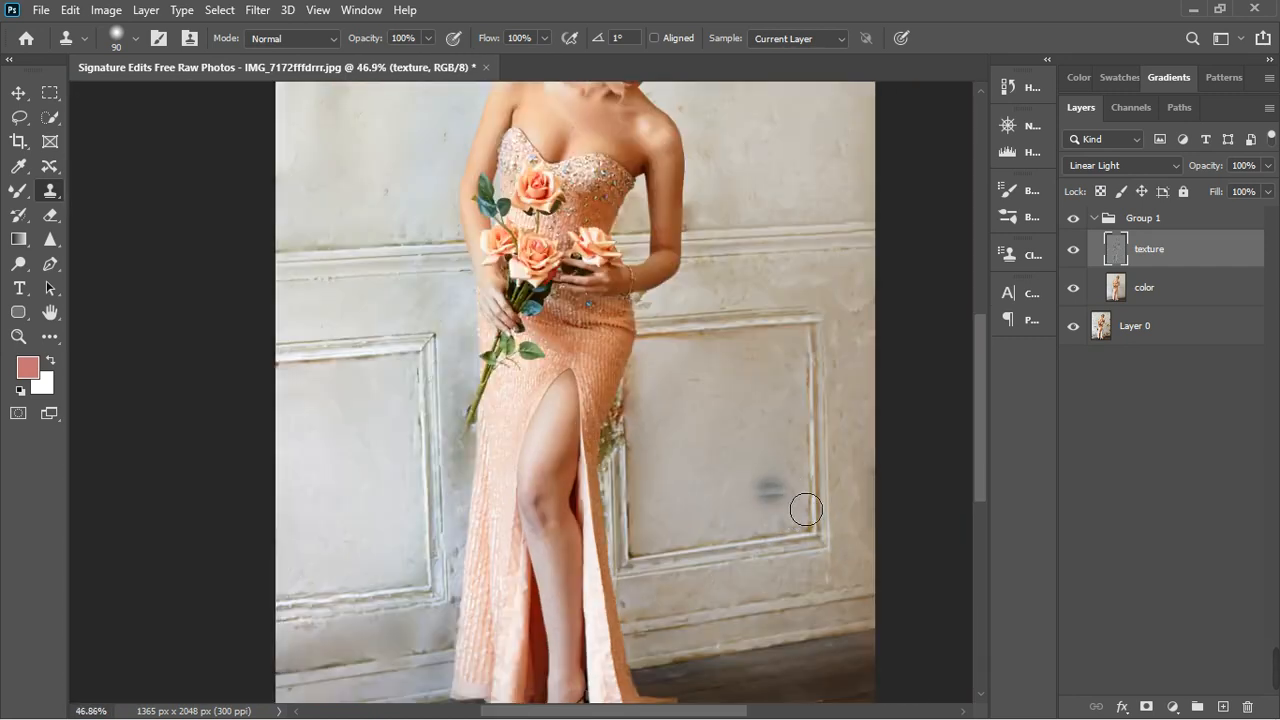
pyautogui.scroll(-1, 810, 424)
pyautogui.scroll(-1, 808, 423)
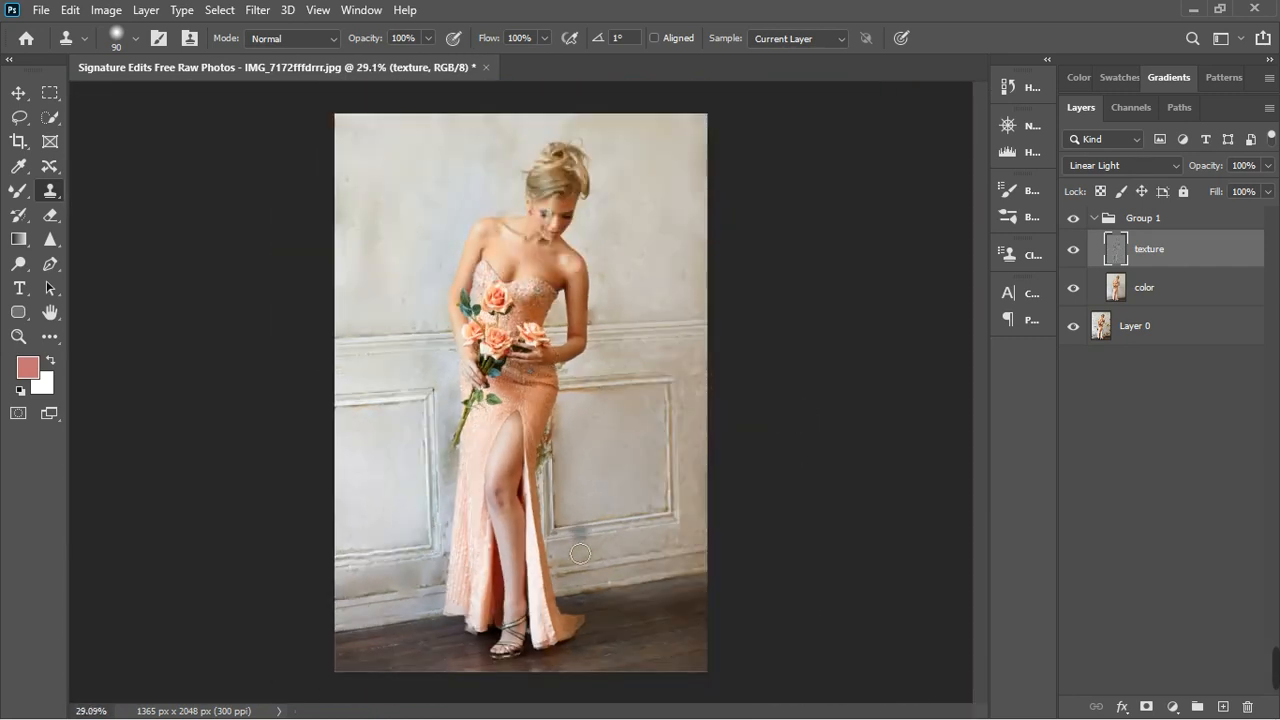
pyautogui.scroll(4, 580, 553)
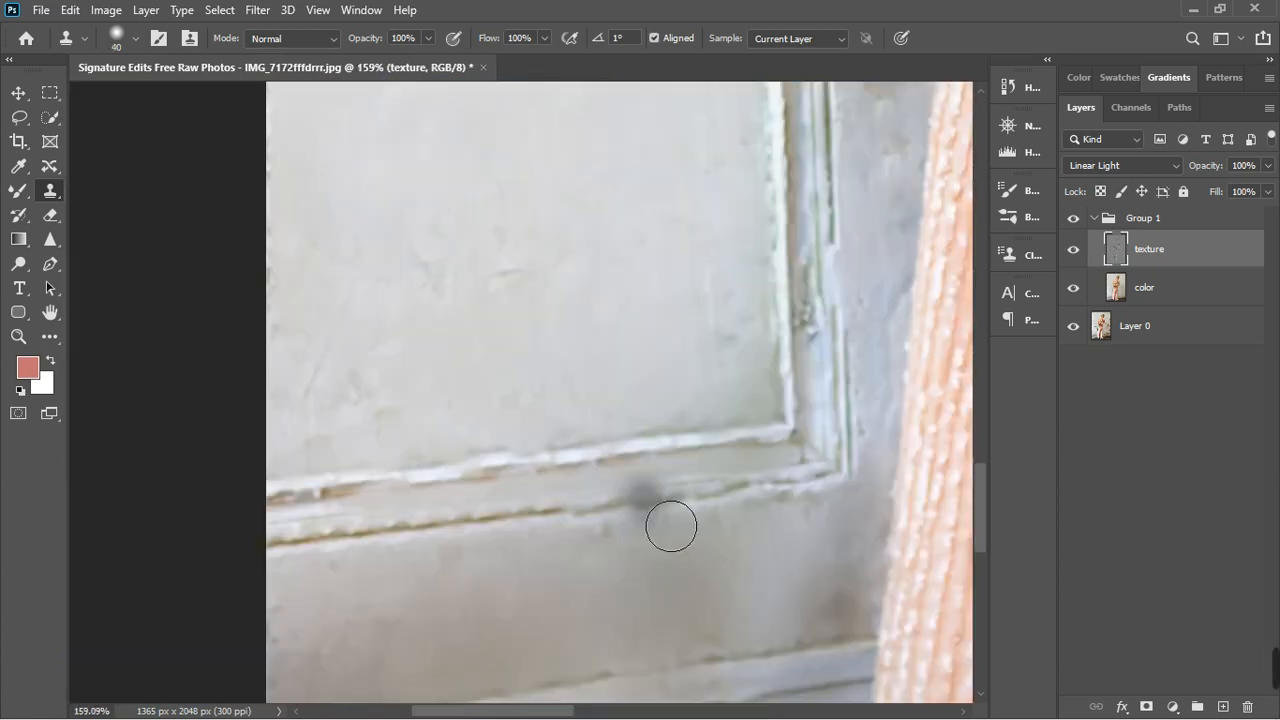
pyautogui.moveTo(671, 523)
pyautogui.mouseDown()
pyautogui.moveTo(583, 534)
pyautogui.moveTo(632, 547)
pyautogui.moveTo(589, 540)
pyautogui.moveTo(632, 539)
pyautogui.mouseUp()
pyautogui.click(632, 537)
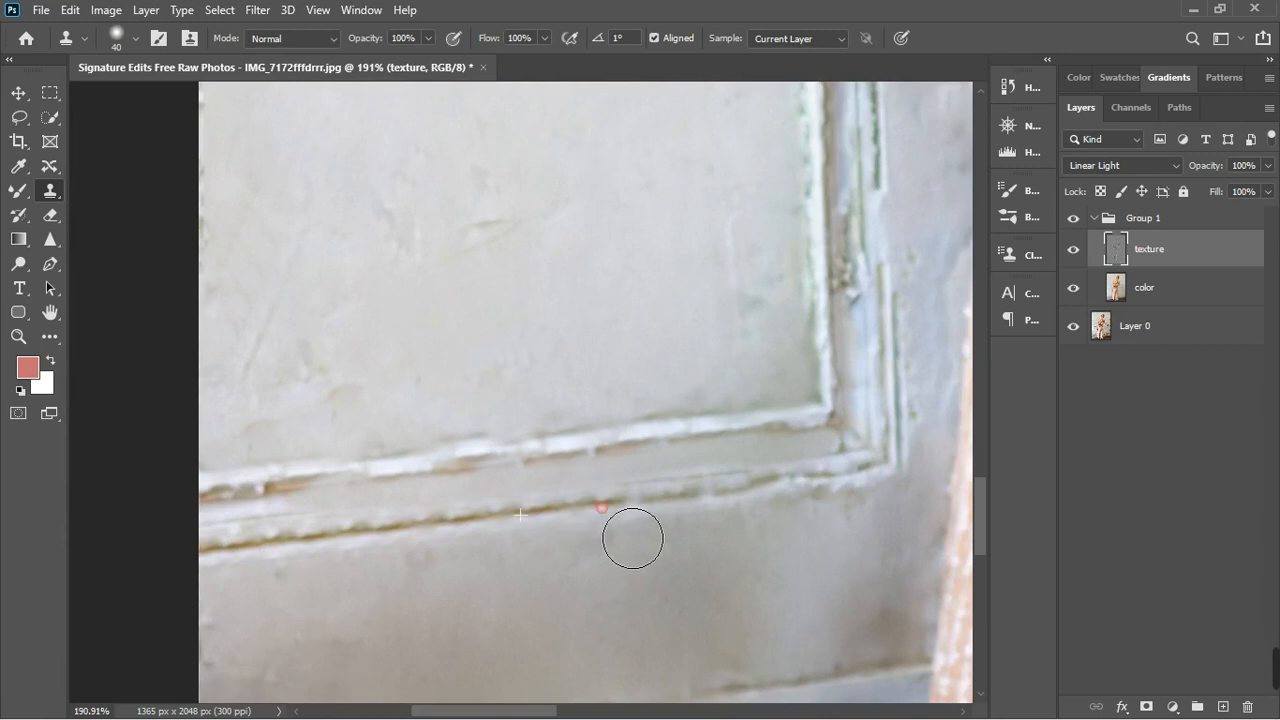
pyautogui.click(675, 528)
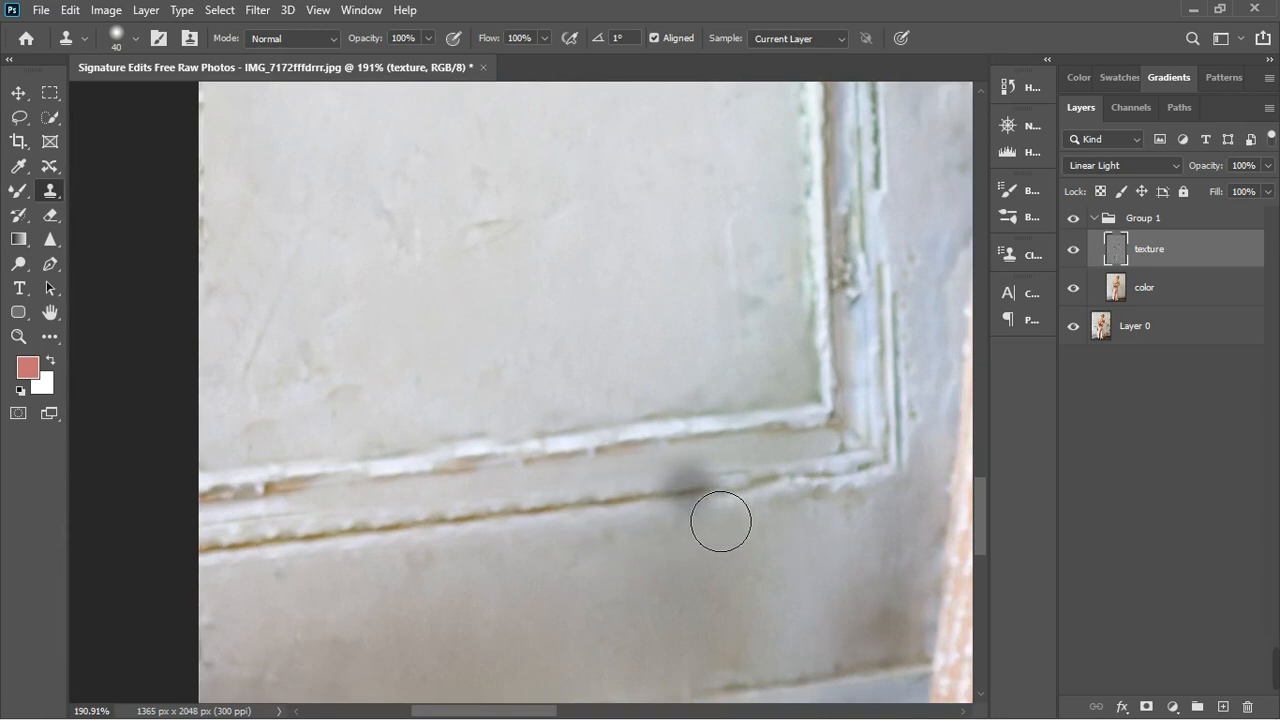
pyautogui.click(723, 520)
pyautogui.click(762, 514)
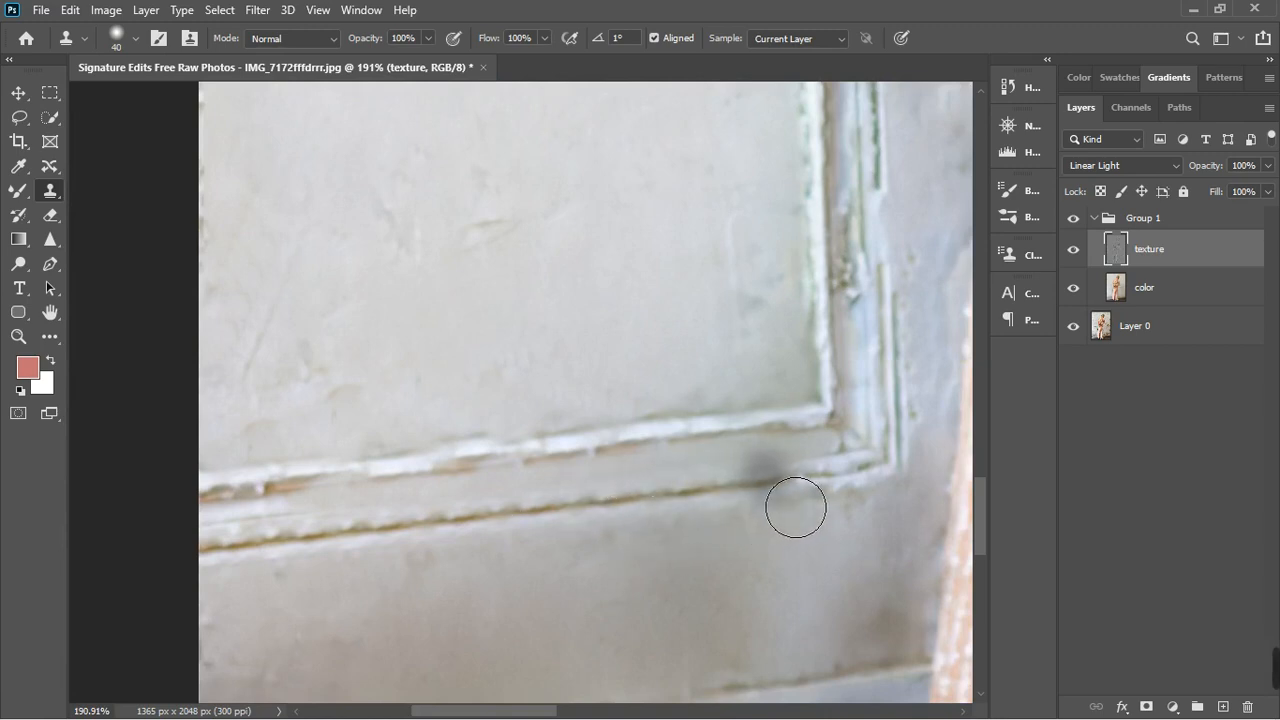
pyautogui.click(829, 506)
pyautogui.click(862, 495)
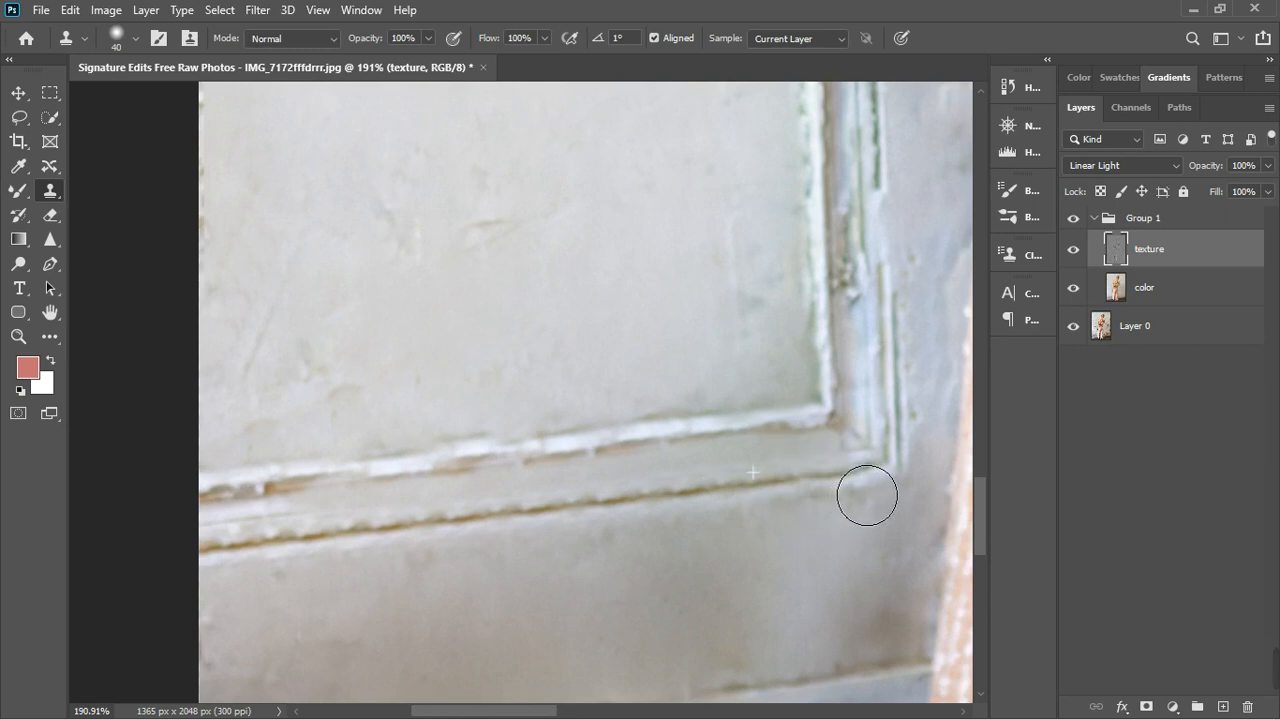
pyautogui.click(905, 489)
# - With the clone brush reduced to size 15, clone over the broken upper groove of the left panel's bottom moulding near the photo's left edge
pyautogui.scroll(-4, 612, 566)
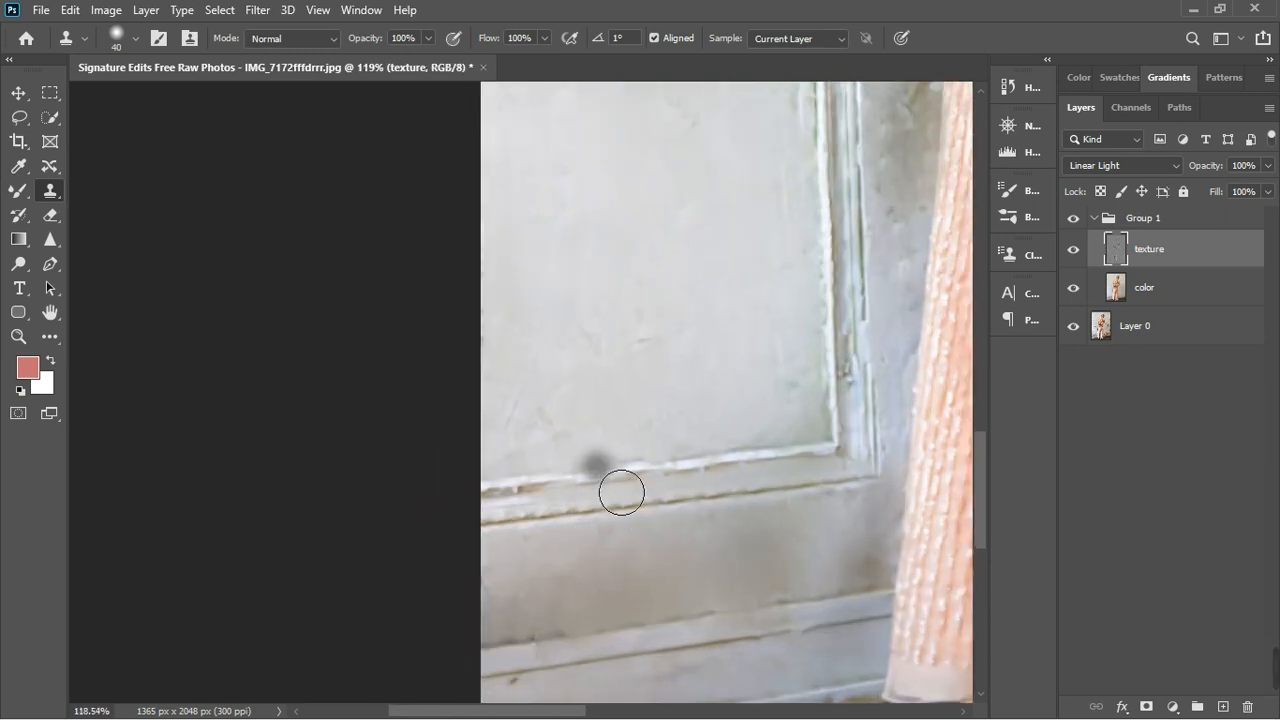
pyautogui.scroll(5, 607, 497)
pyautogui.click(510, 554)
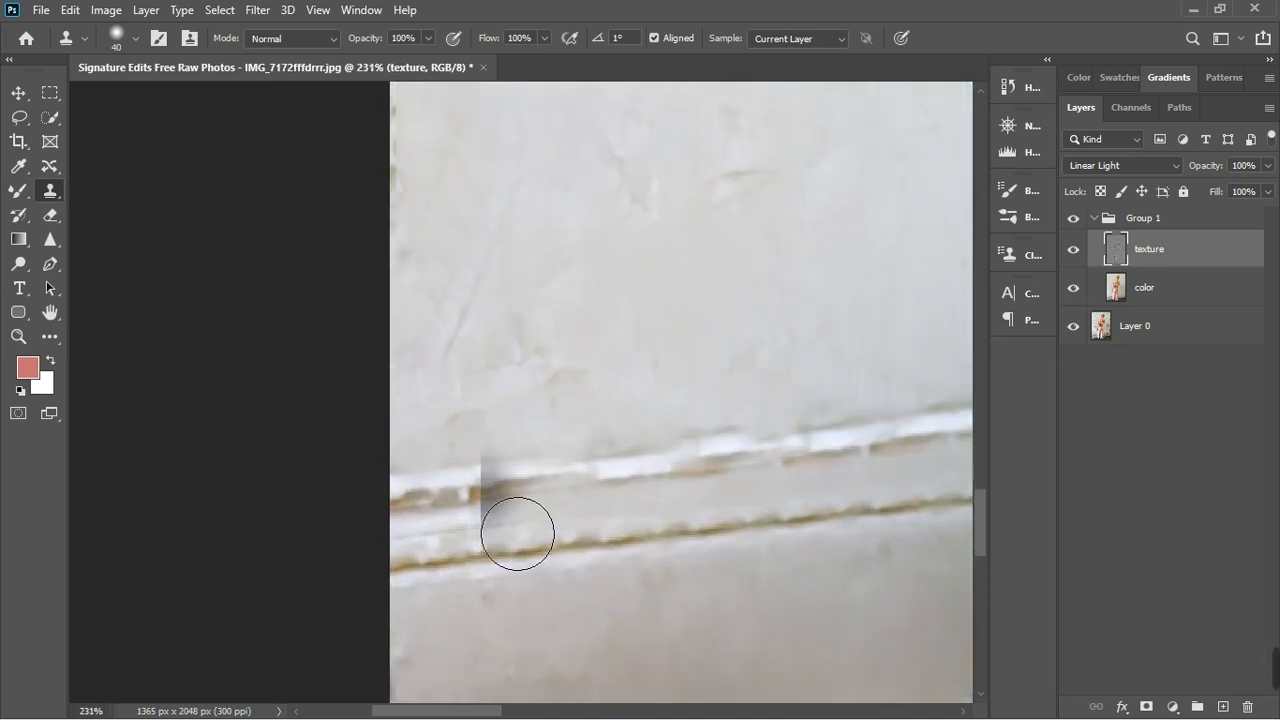
pyautogui.press('[')
pyautogui.press('[')
pyautogui.press('[')
pyautogui.press('[')
pyautogui.press('[')
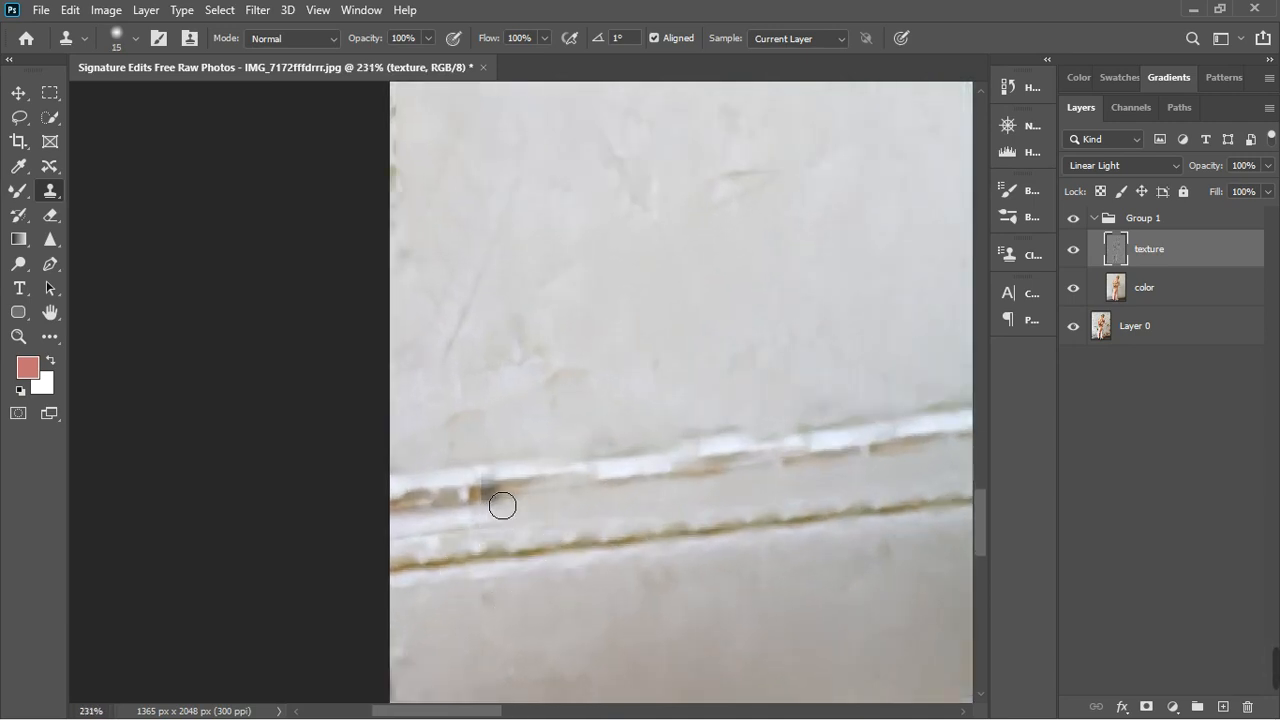
pyautogui.click(502, 505)
pyautogui.click(478, 511)
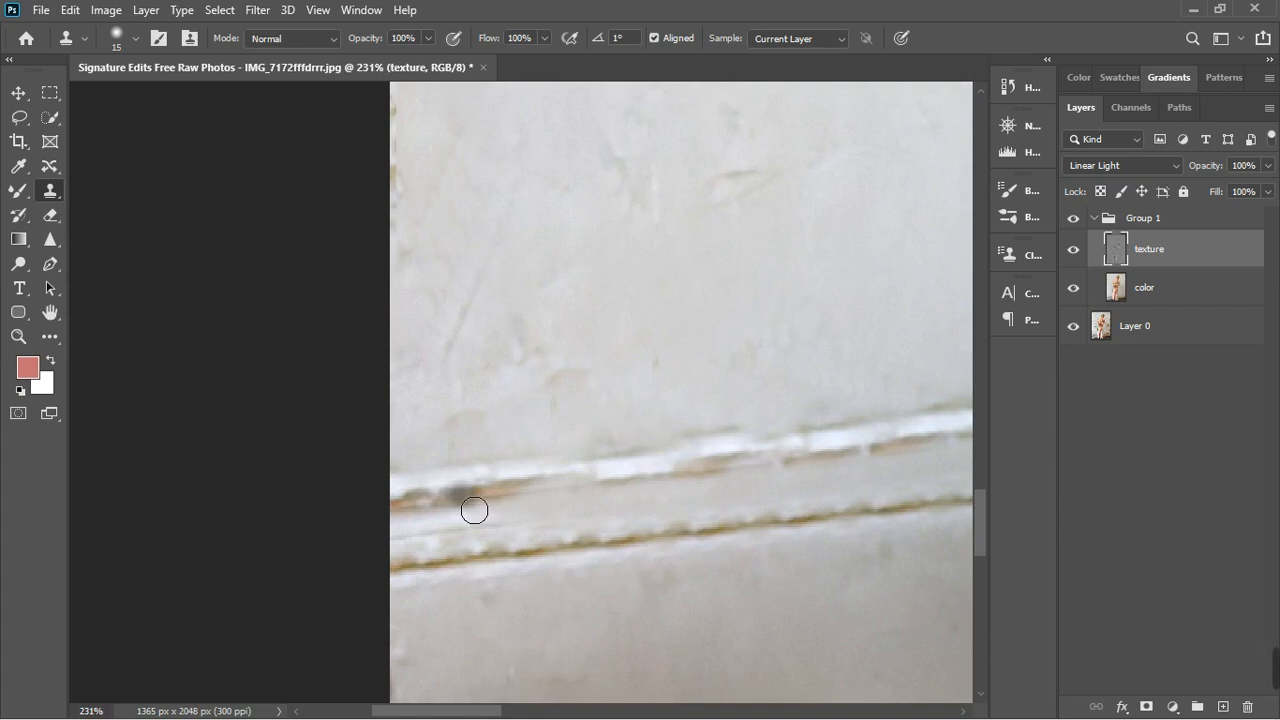
pyautogui.click(454, 515)
pyautogui.click(441, 515)
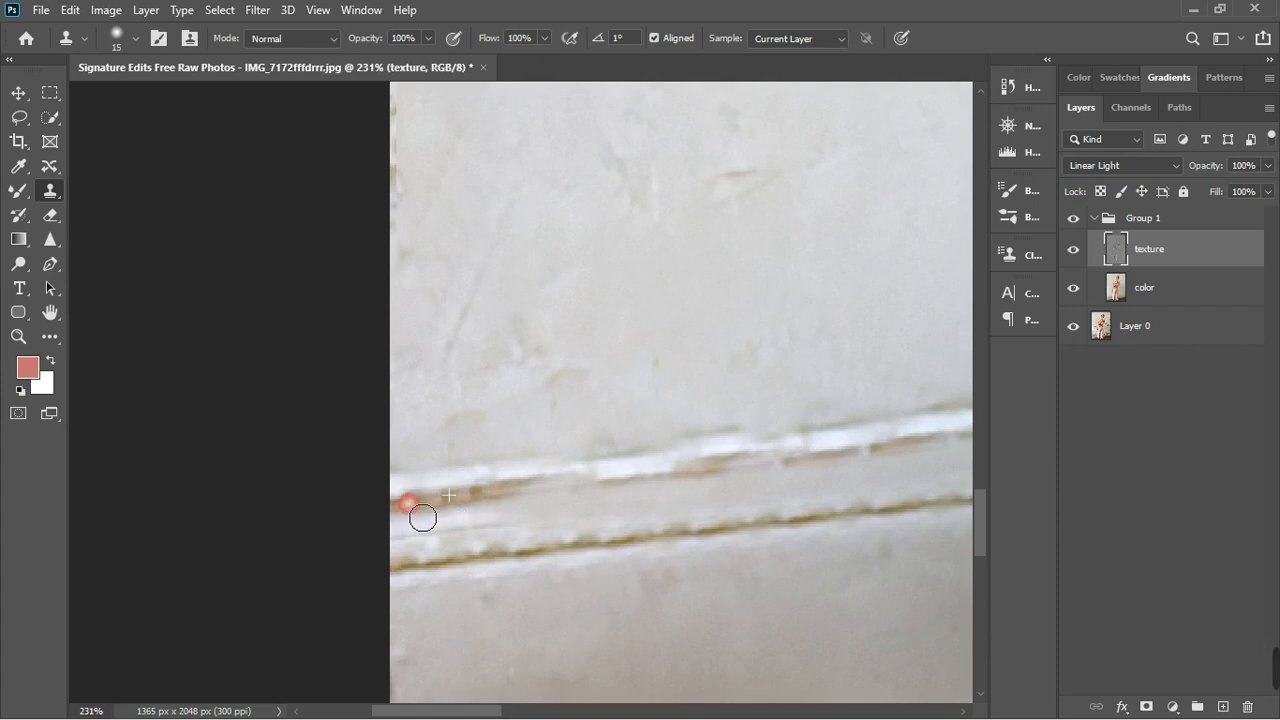
pyautogui.click(474, 511)
pyautogui.click(453, 512)
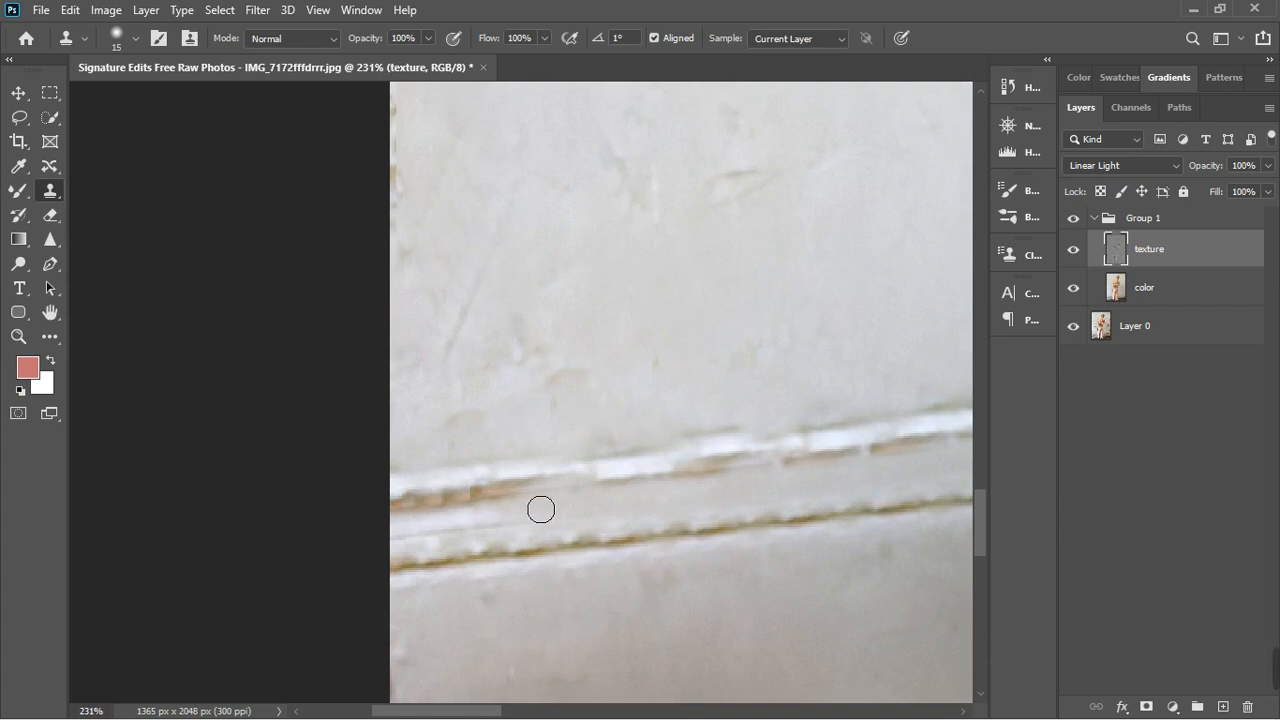
# - Refine the remaining uneven spots in that upper groove by cloning with the brush reduced to size 8
pyautogui.scroll(2, 503, 508)
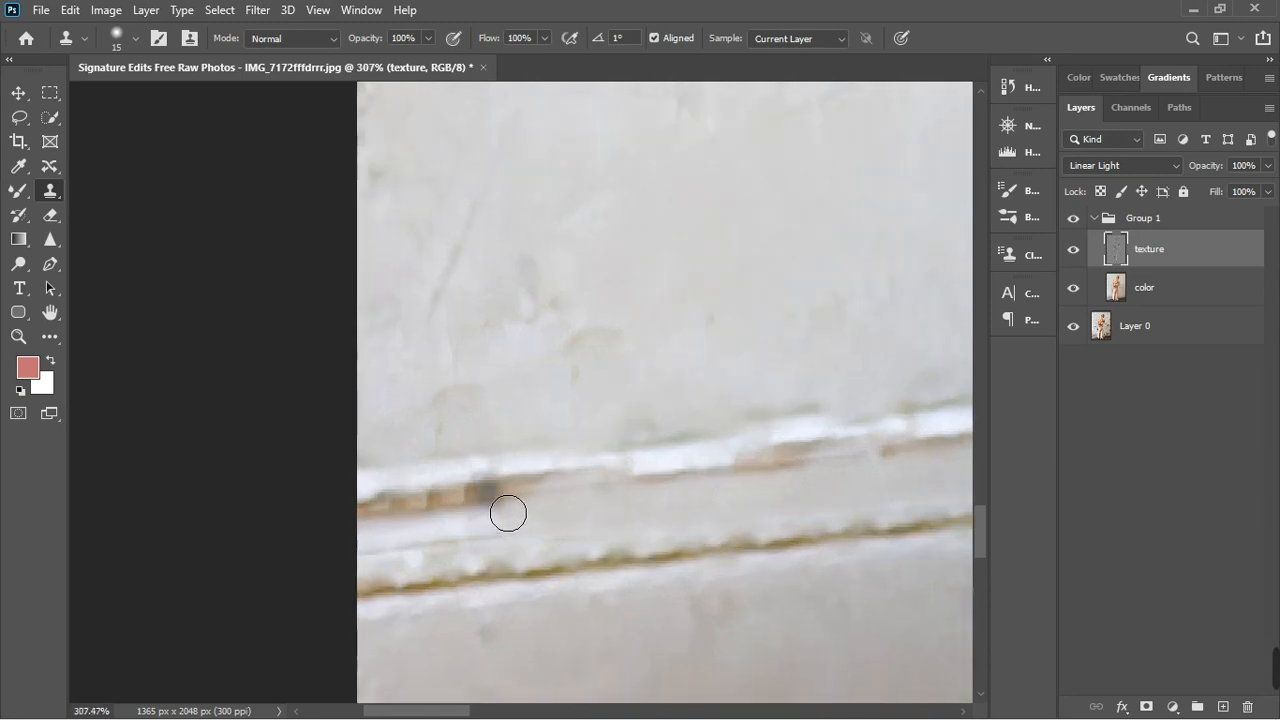
pyautogui.press('[')
pyautogui.press('[')
pyautogui.press('[')
pyautogui.click(486, 505)
pyautogui.click(467, 508)
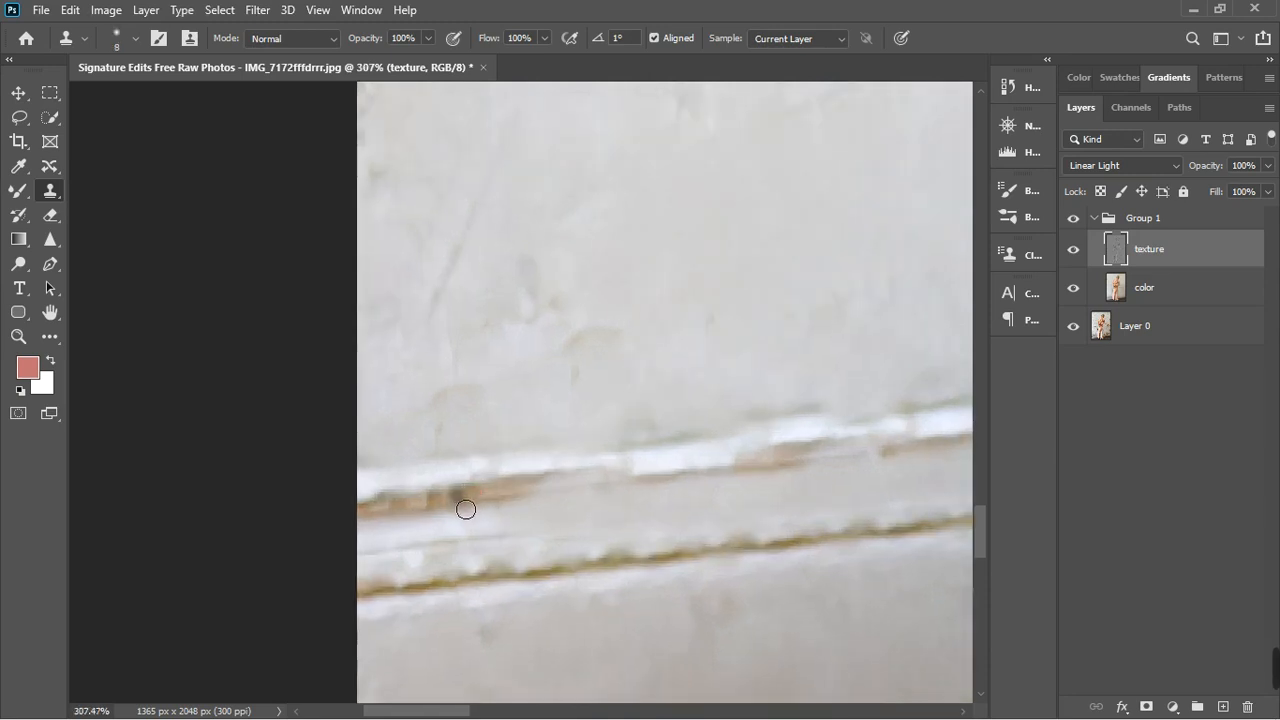
pyautogui.click(431, 511)
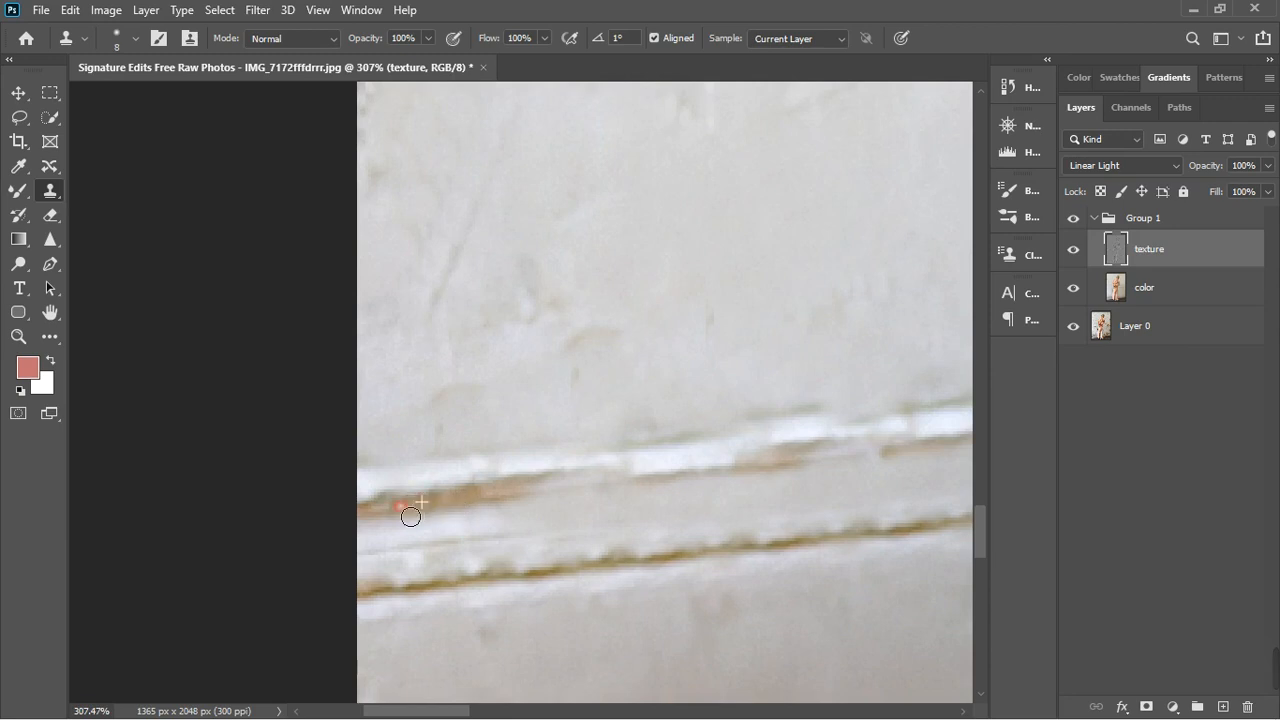
pyautogui.scroll(-5, 314, 517)
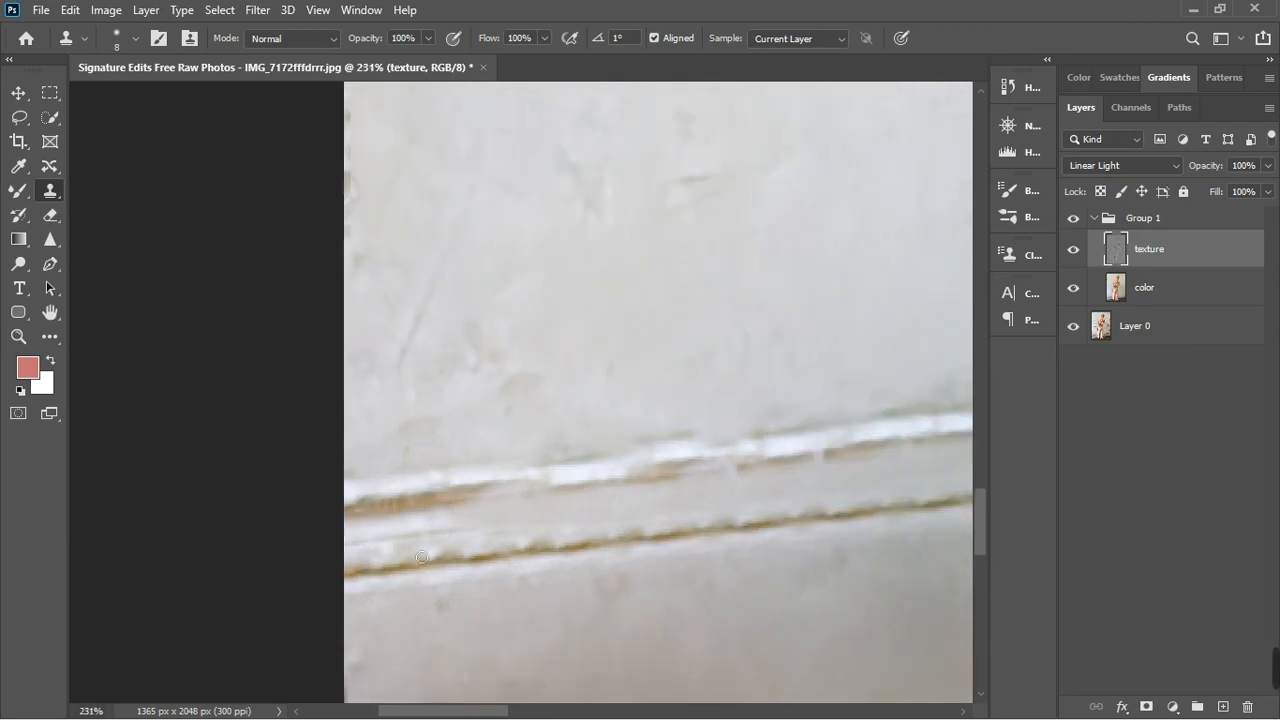
# - With the clone brush enlarged to size 45, clone over the upper groove of the left panel's bottom moulding near the photo's left edge
pyautogui.scroll(3, 432, 542)
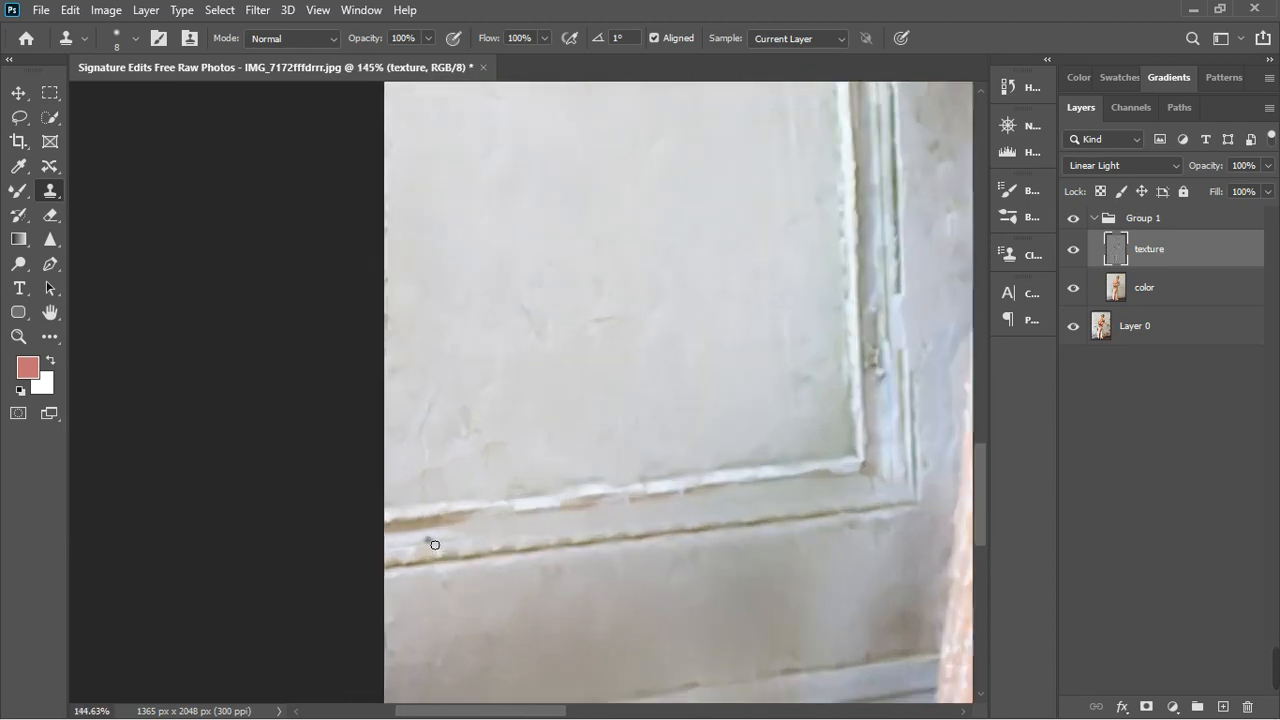
pyautogui.press(']')
pyautogui.press(']')
pyautogui.press(']')
pyautogui.press(']')
pyautogui.press(']')
pyautogui.press(']')
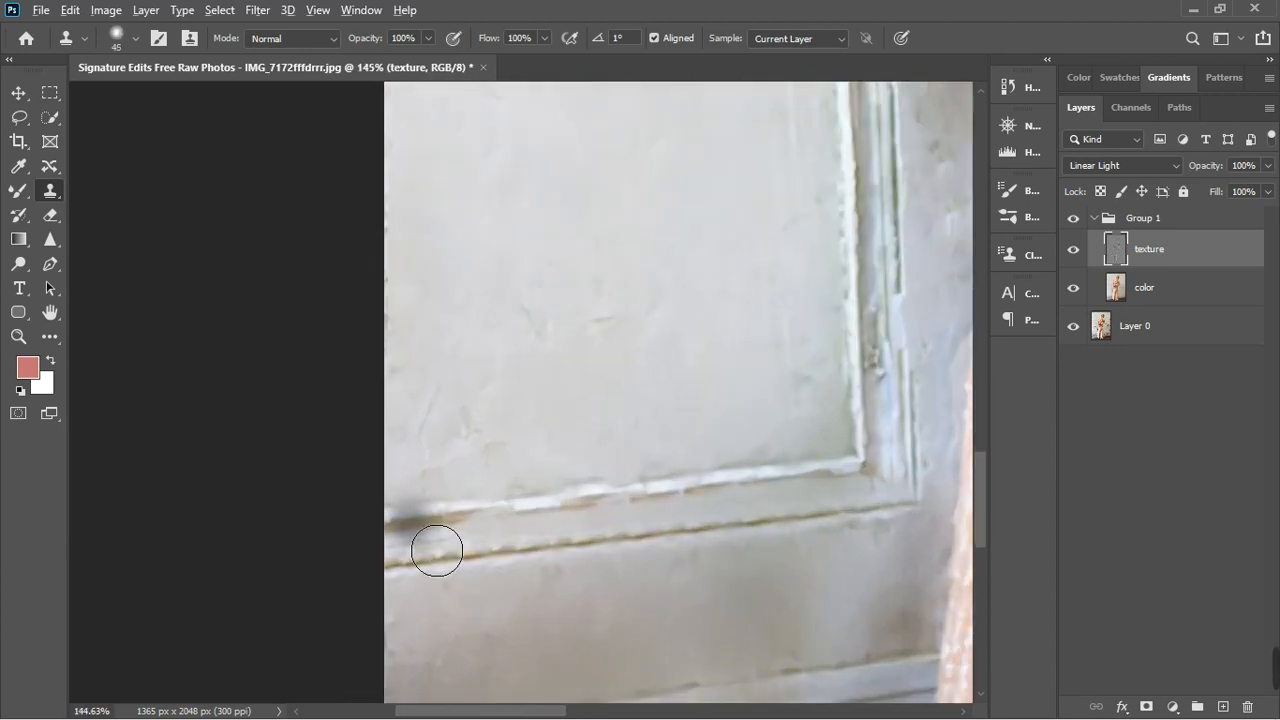
pyautogui.keyDown('alt'); pyautogui.click(428, 530); pyautogui.keyUp('alt')
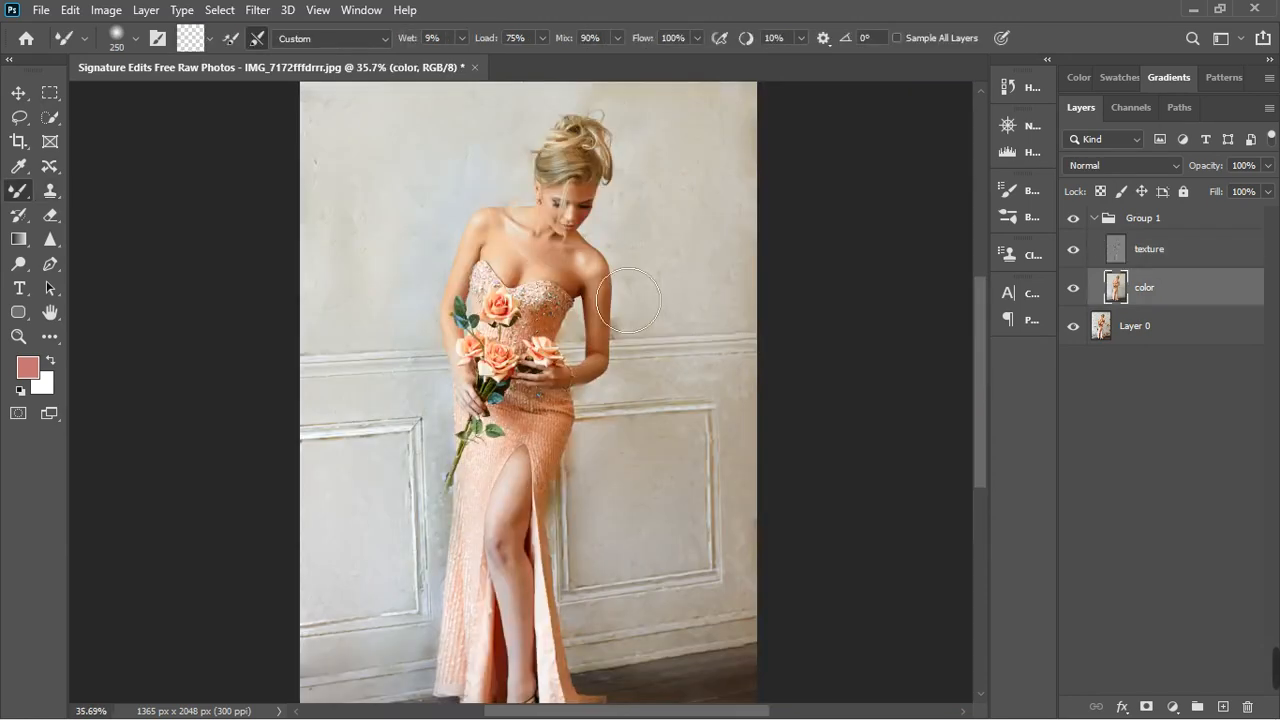
# - Hide and show Group 1 to compare the retouched wall with the original photo, leaving the group visible
pyautogui.scroll(-3, 628, 300)
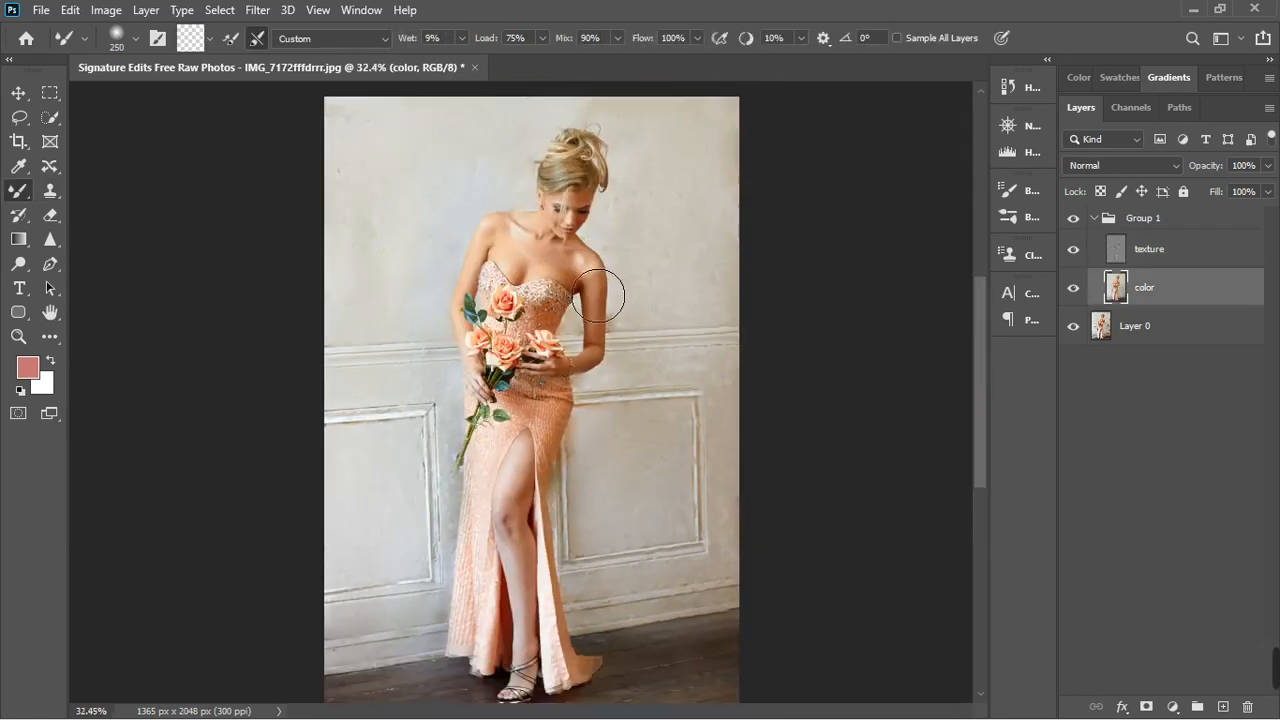
pyautogui.scroll(3, 572, 261)
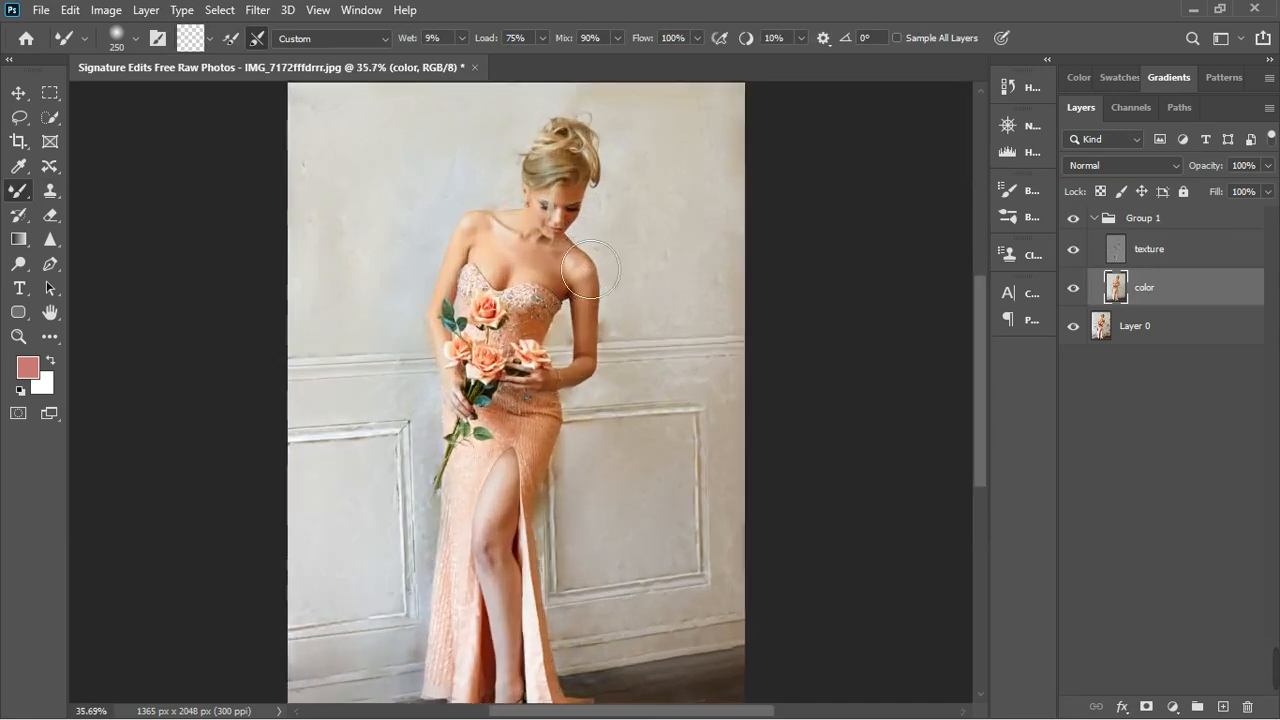
pyautogui.scroll(-3, 588, 264)
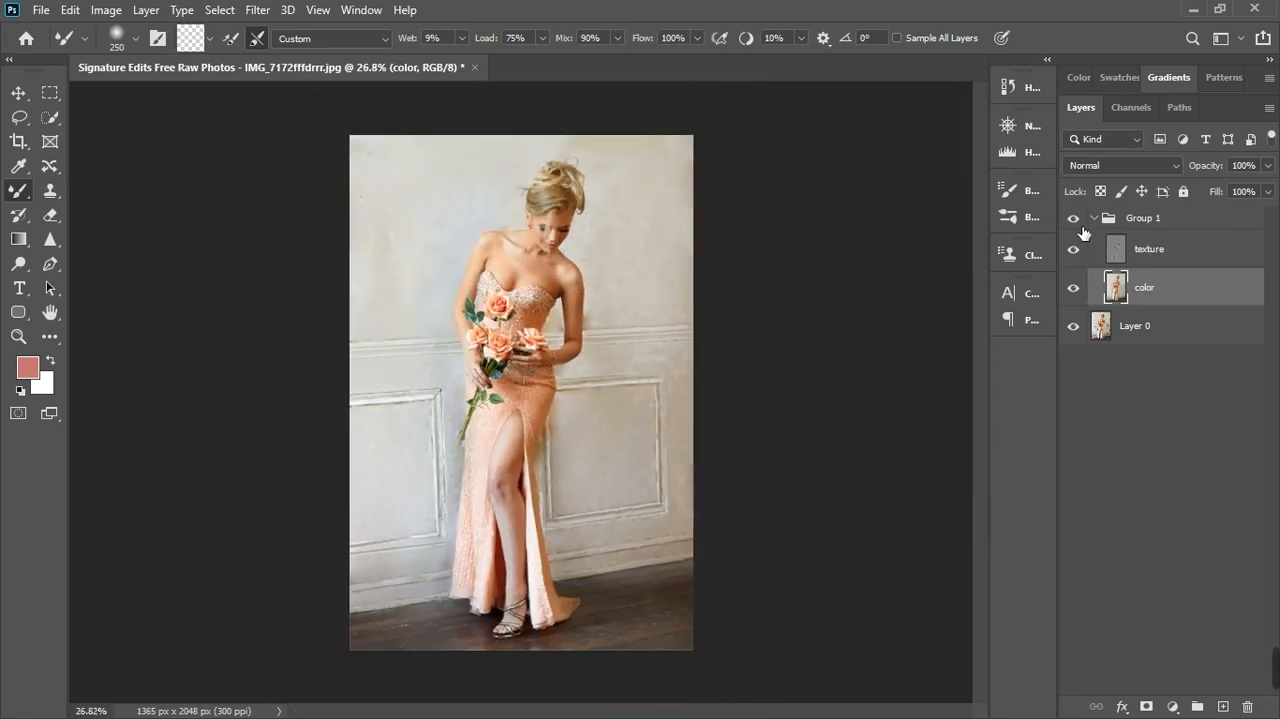
pyautogui.scroll(1, 429, 214)
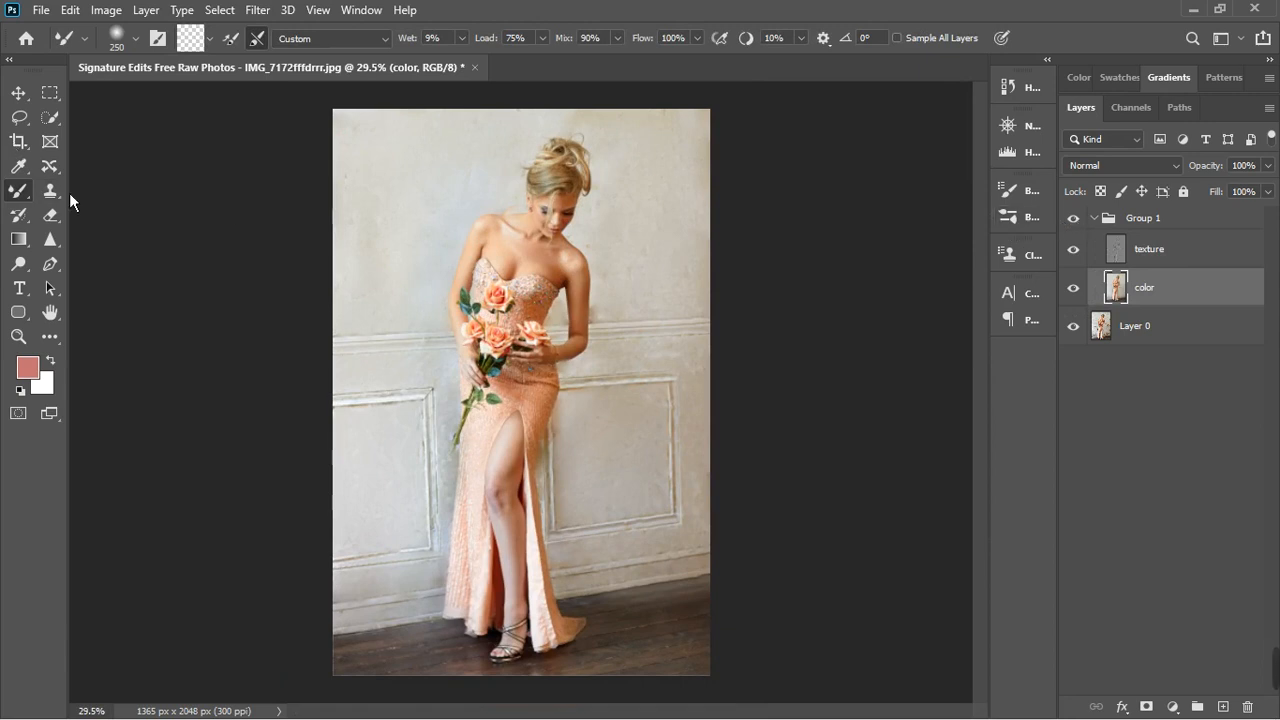
pyautogui.click(1212, 264)
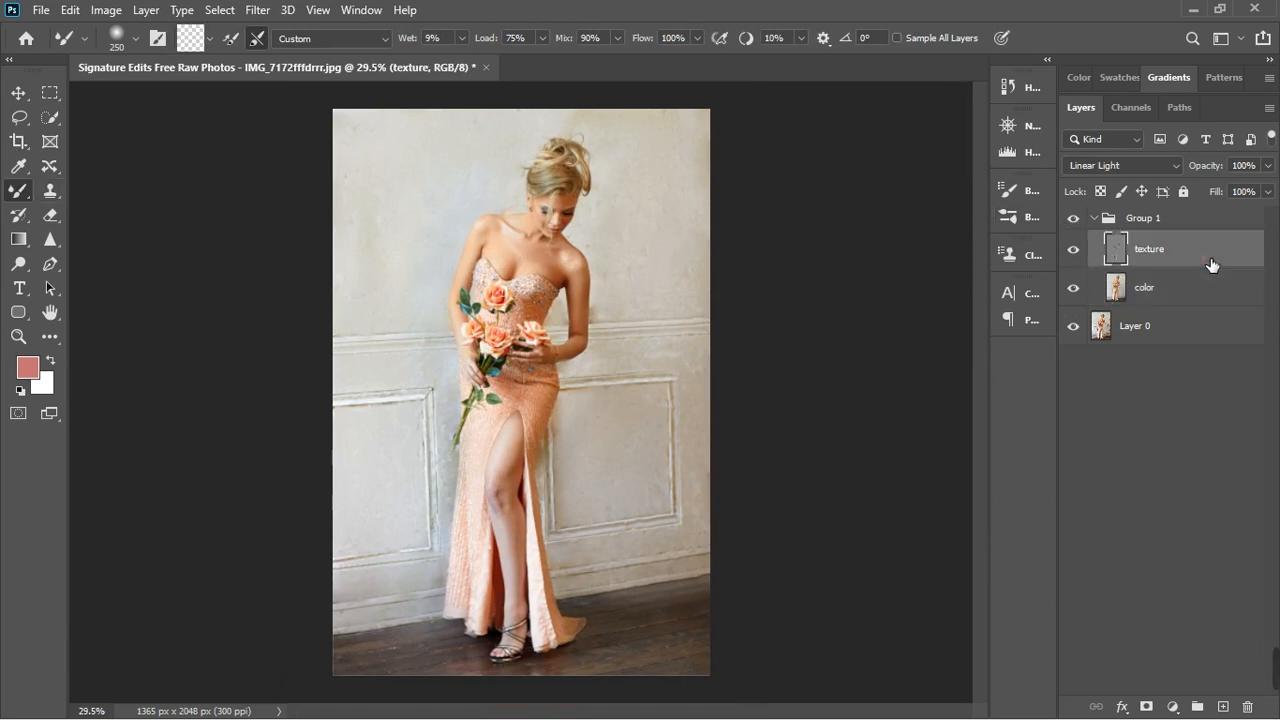
pyautogui.click(1076, 219)
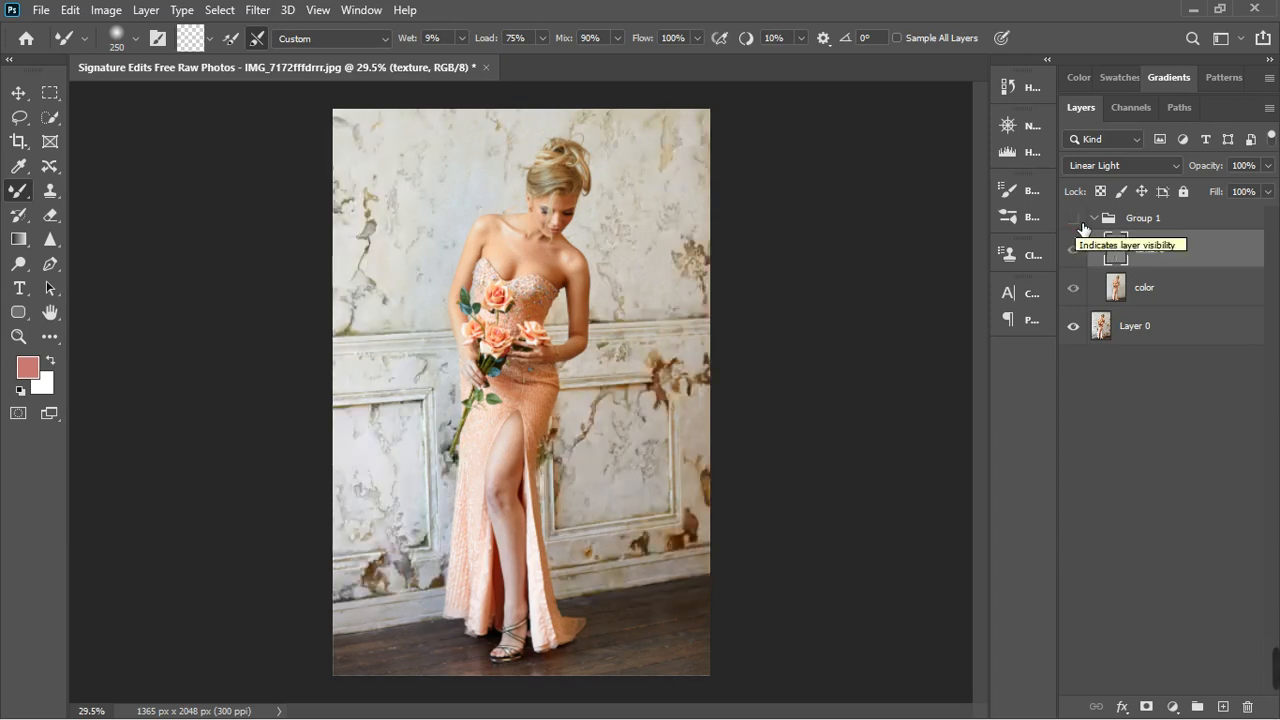
pyautogui.click(1080, 222)
pyautogui.click(1078, 221)
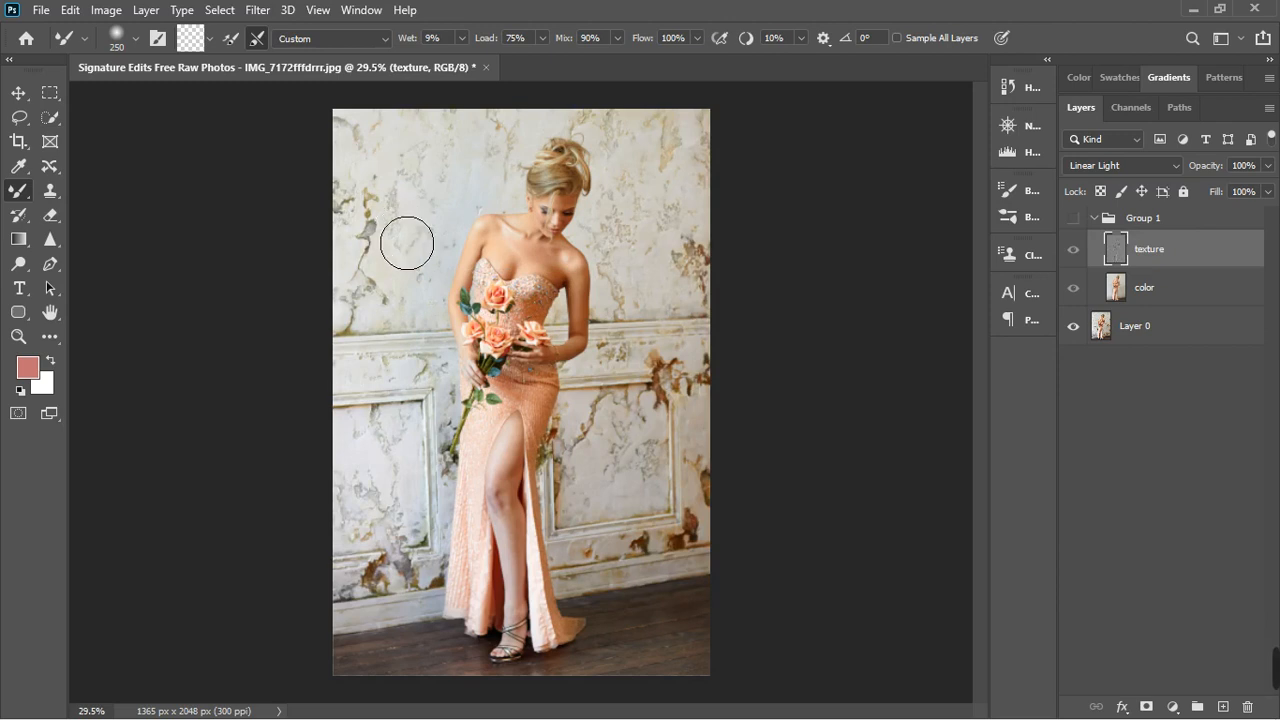
pyautogui.click(1073, 218)
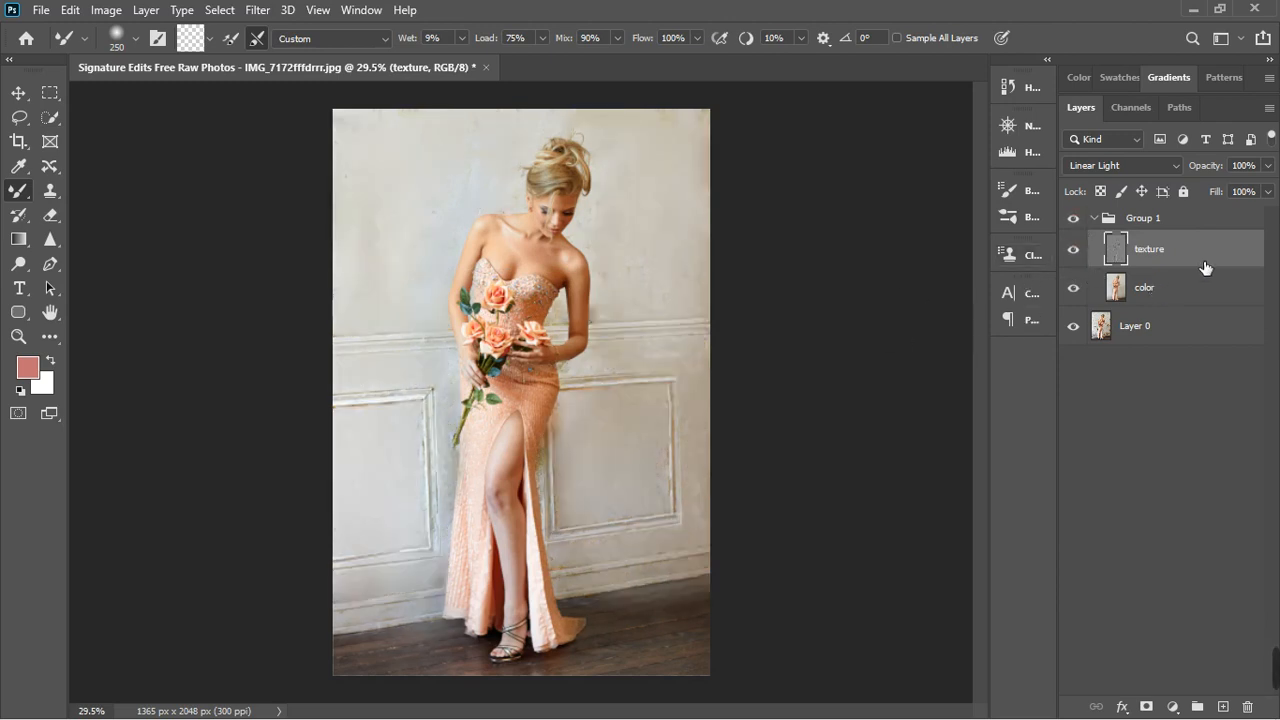
# - Stamp all visible layers into a new merged layer above Group 1
pyautogui.click(1188, 222)
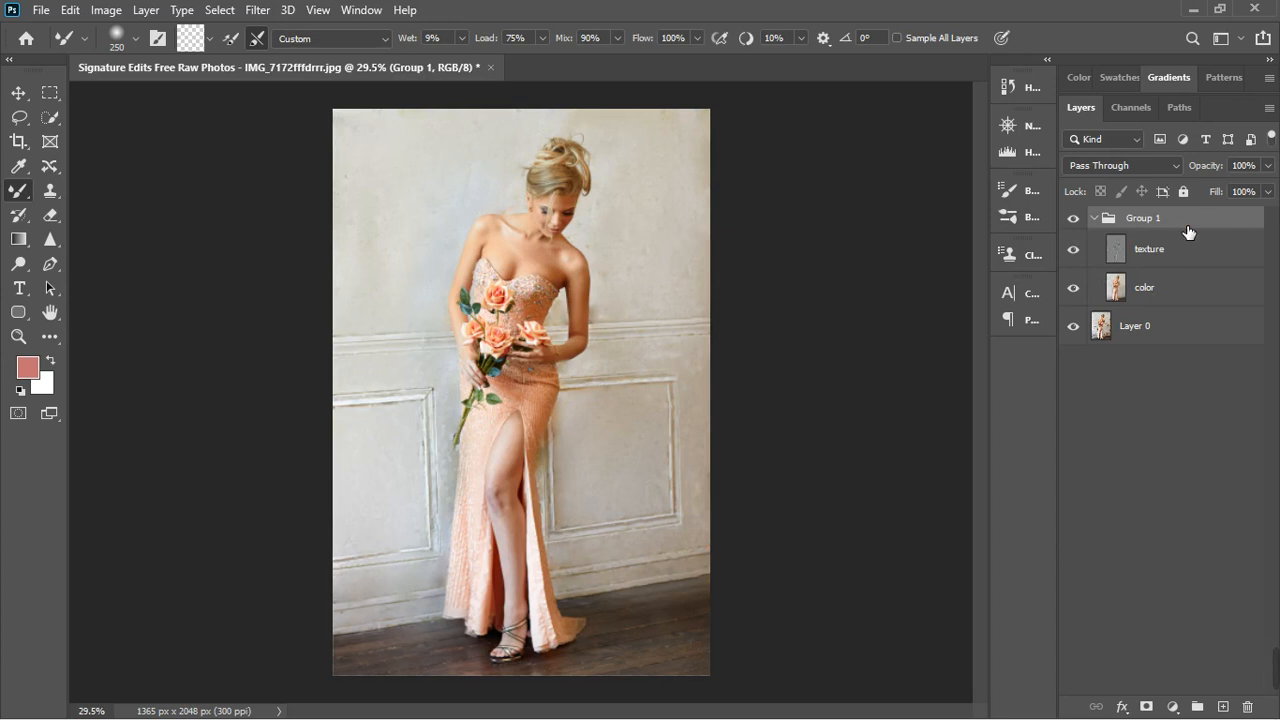
pyautogui.hotkey('ctrl', 'shift', 'alt', 'e')
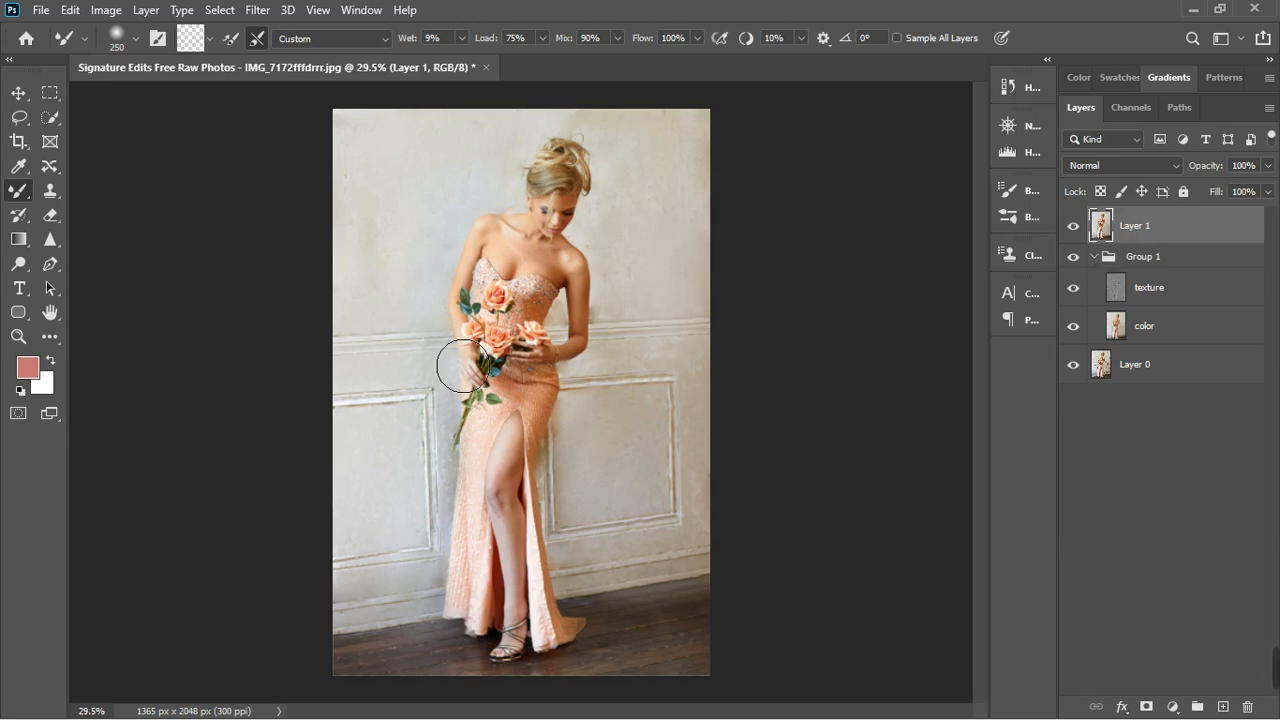
# - Using Content-Aware Move, shift a clean wall area beside the right panel up over the blotchy spot below the horizontal moulding, and deselect
pyautogui.scroll(3, 365, 497)
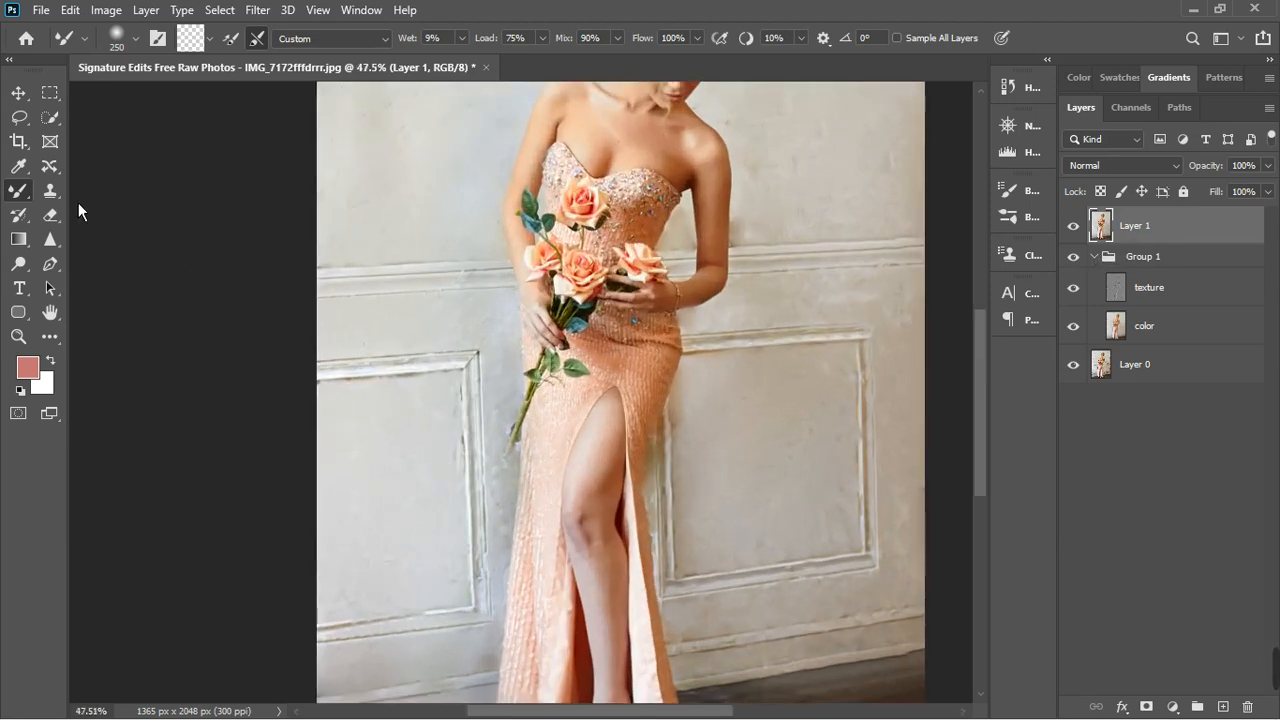
pyautogui.click(60, 200)
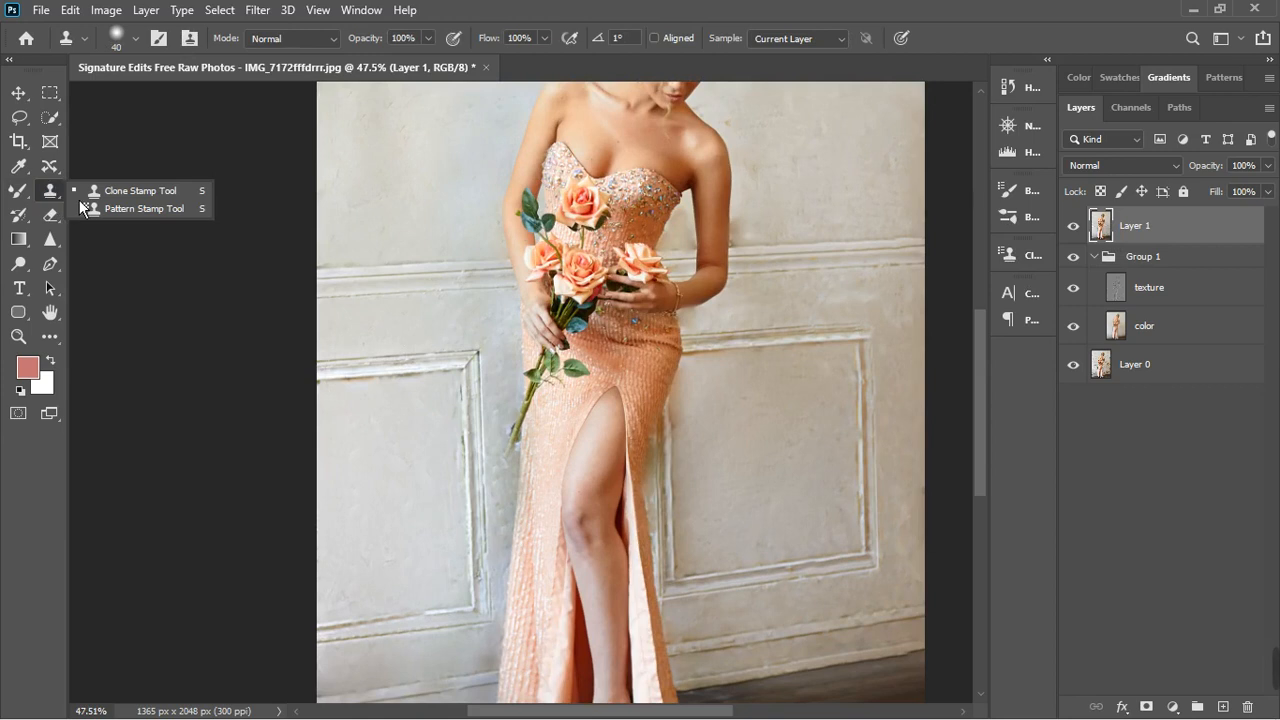
pyautogui.click(49, 166)
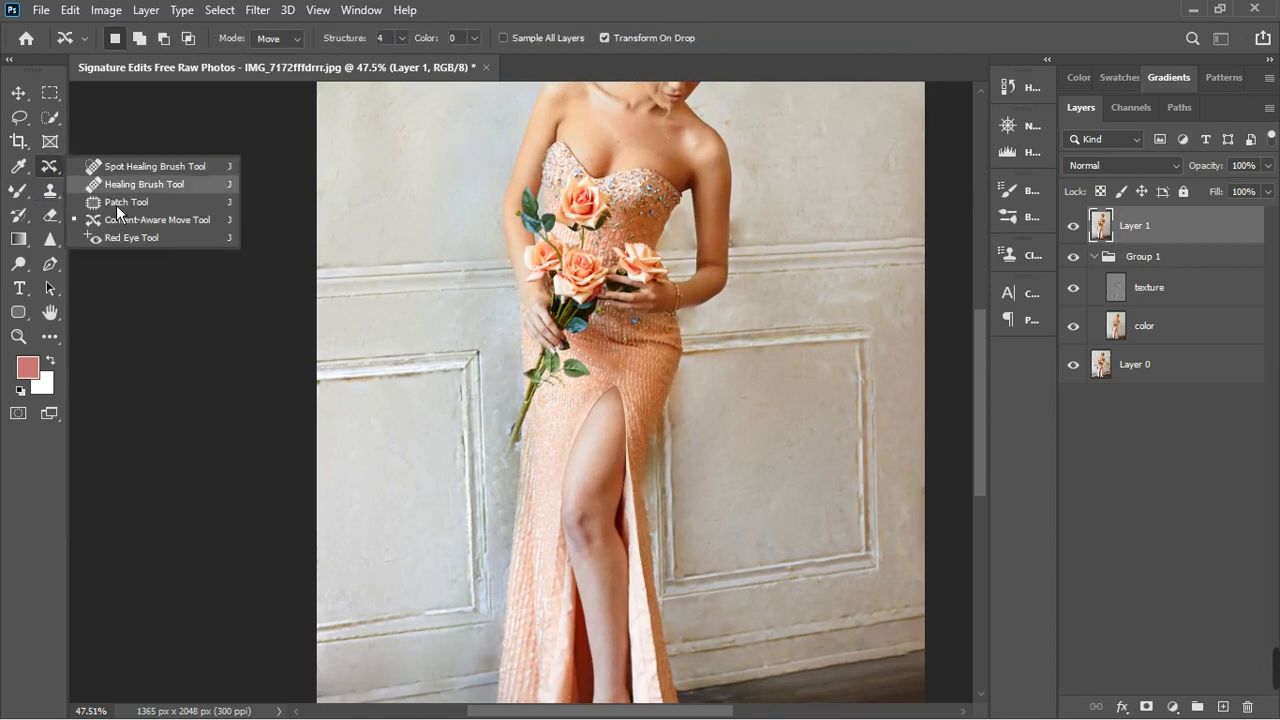
pyautogui.click(124, 221)
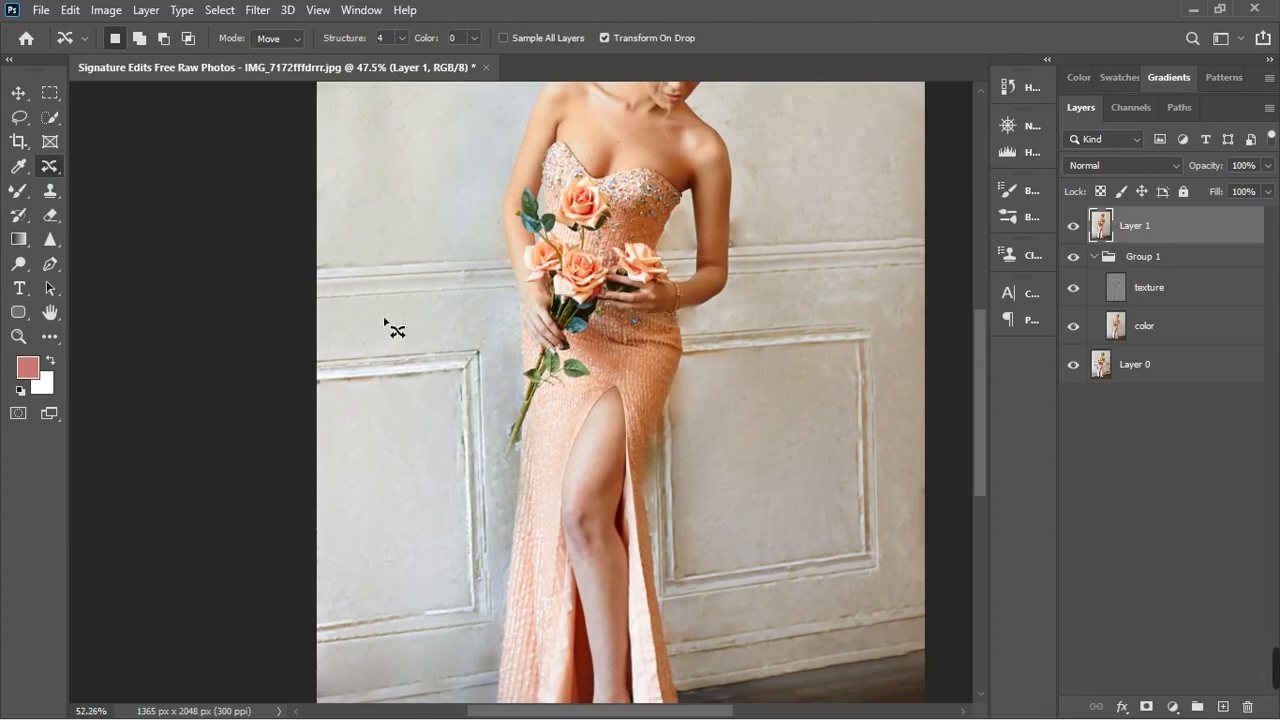
pyautogui.scroll(3, 393, 328)
pyautogui.scroll(-4, 396, 333)
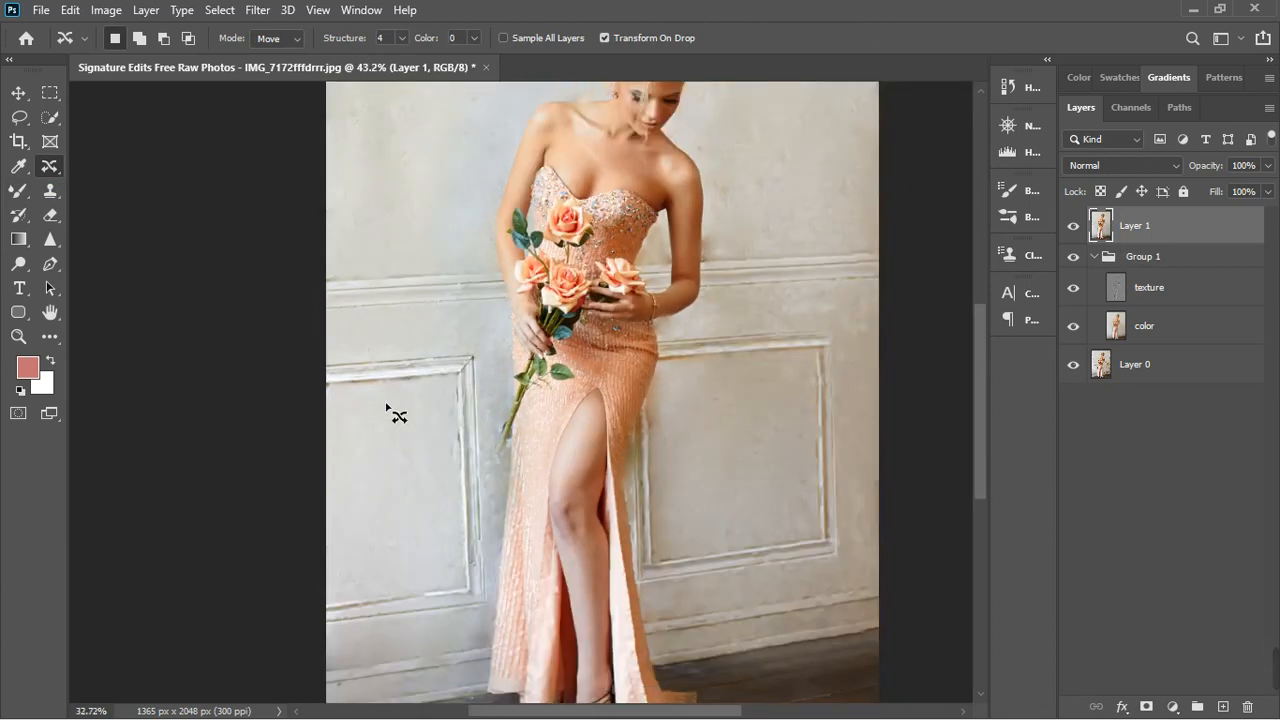
pyautogui.scroll(5, 651, 449)
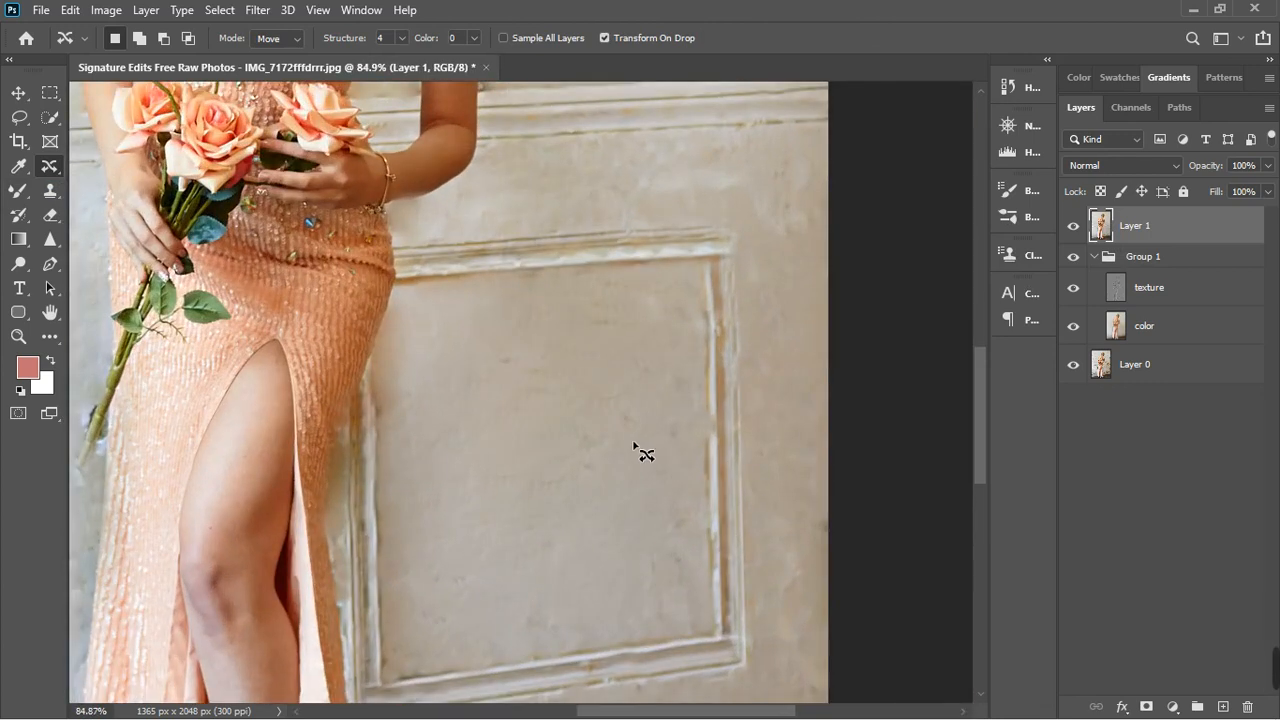
pyautogui.scroll(-2, 641, 458)
pyautogui.scroll(5, 748, 322)
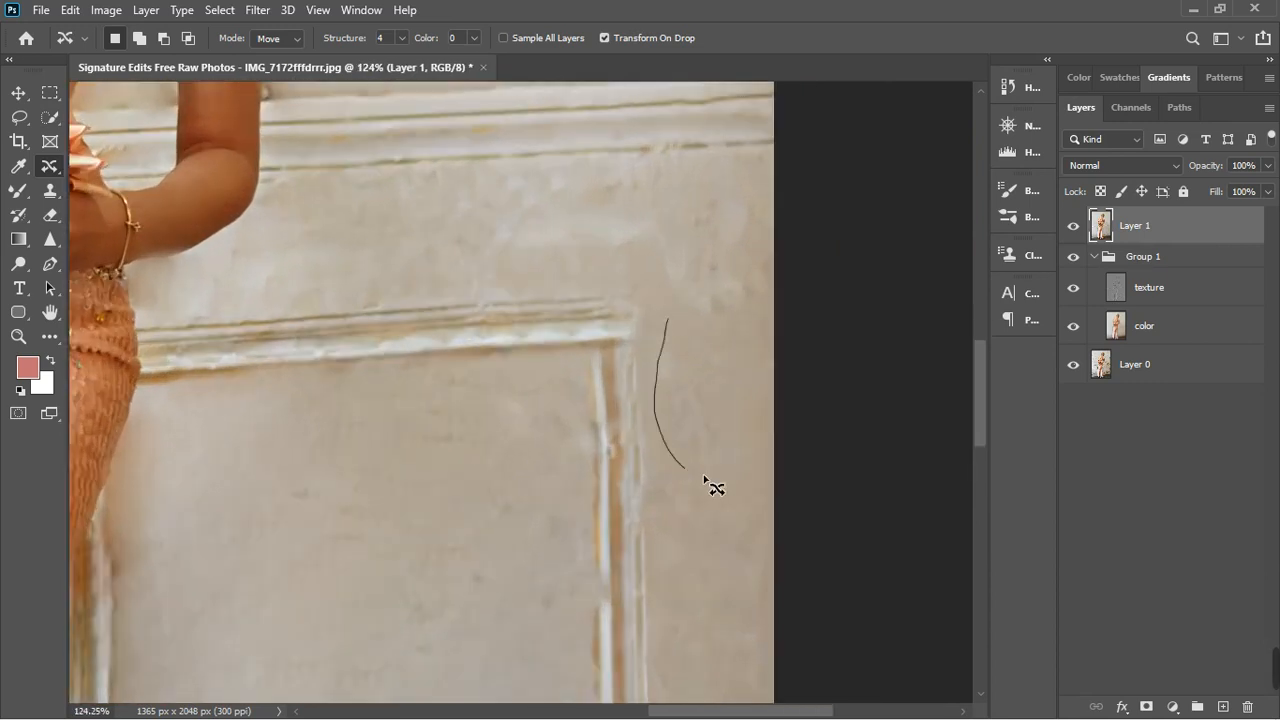
pyautogui.moveTo(704, 477)
pyautogui.mouseDown()
pyautogui.moveTo(749, 465)
pyautogui.moveTo(771, 405)
pyautogui.moveTo(755, 349)
pyautogui.moveTo(669, 321)
pyautogui.mouseUp()
pyautogui.moveTo(714, 413)
pyautogui.mouseDown()
pyautogui.moveTo(714, 243)
pyautogui.moveTo(698, 272)
pyautogui.mouseUp()
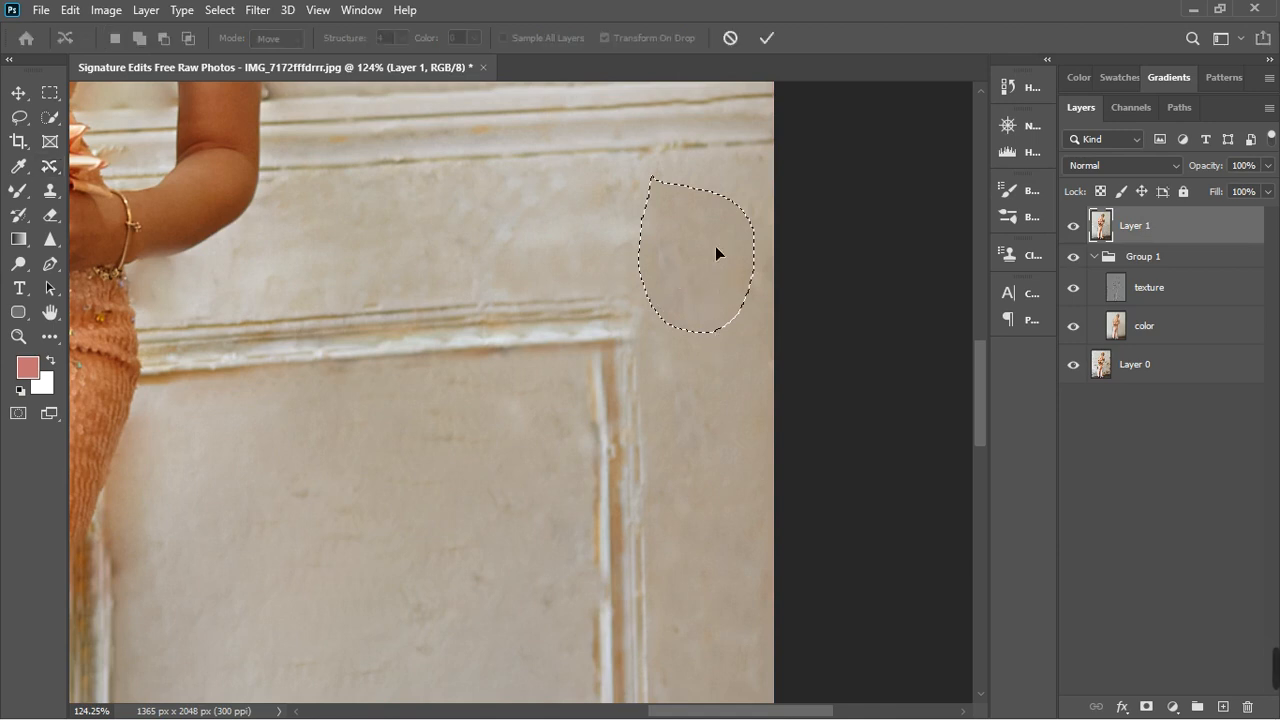
pyautogui.click(766, 38)
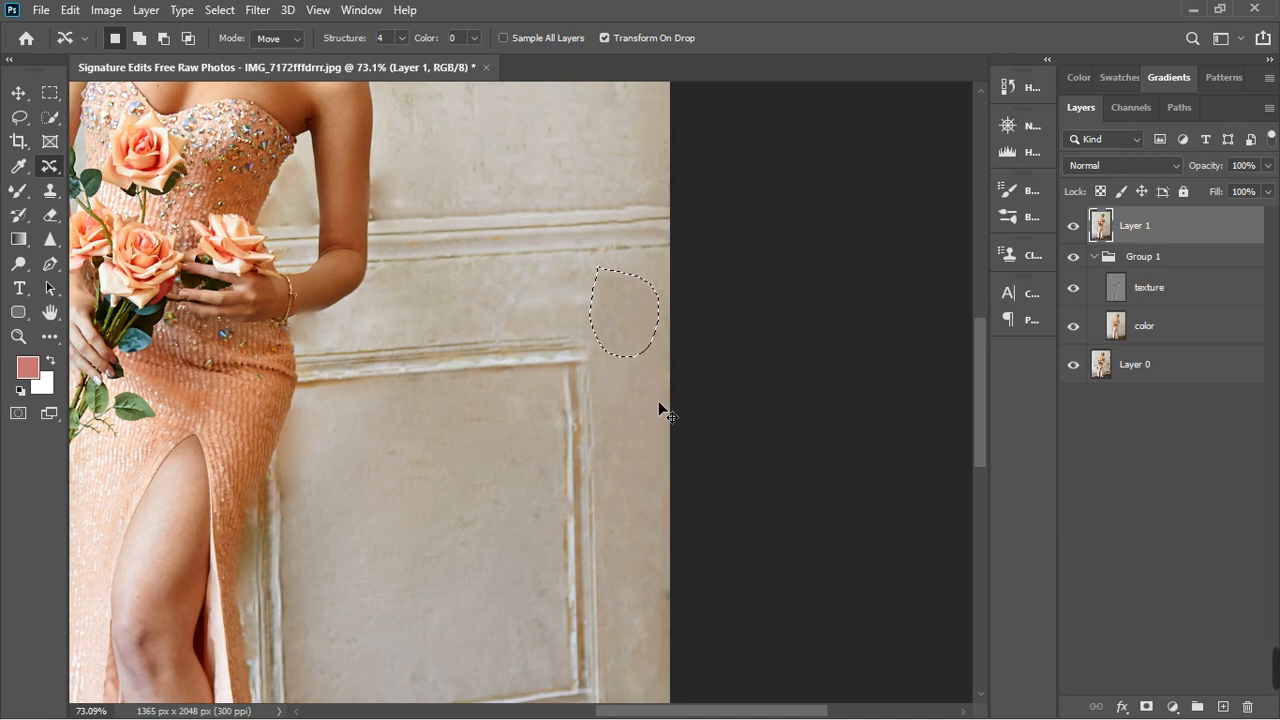
pyautogui.hotkey('ctrl', 'd')
pyautogui.scroll(-9, 688, 361)
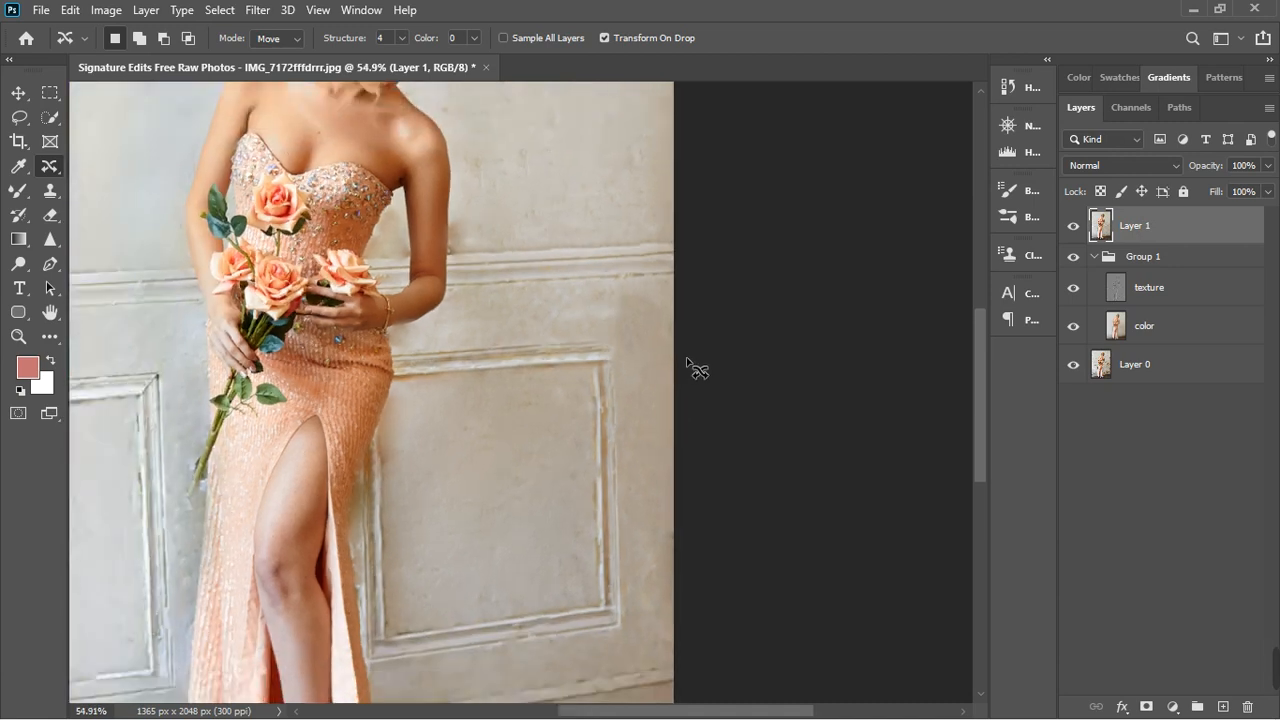
# - Patch the marked wall area near the photo's upper left edge with smoother wall from just below it, using the Patch tool in Source mode
pyautogui.scroll(5, 357, 640)
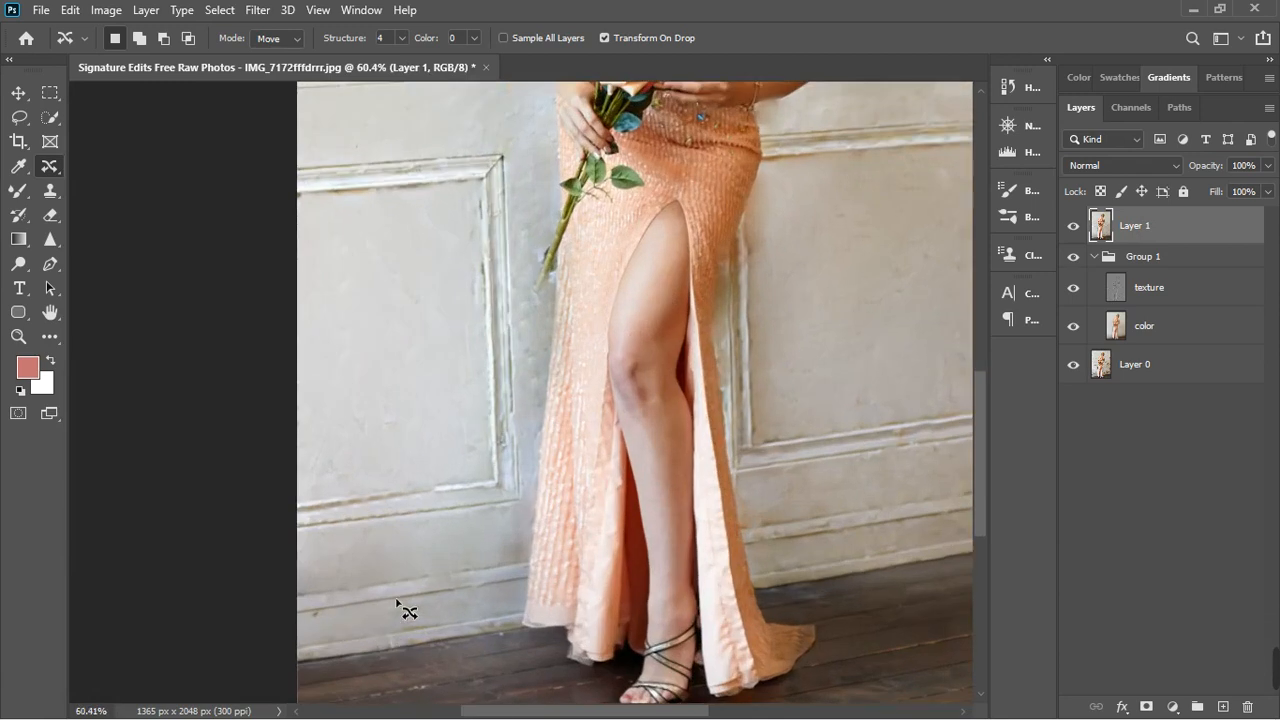
pyautogui.scroll(-2, 404, 607)
pyautogui.scroll(-5, 440, 426)
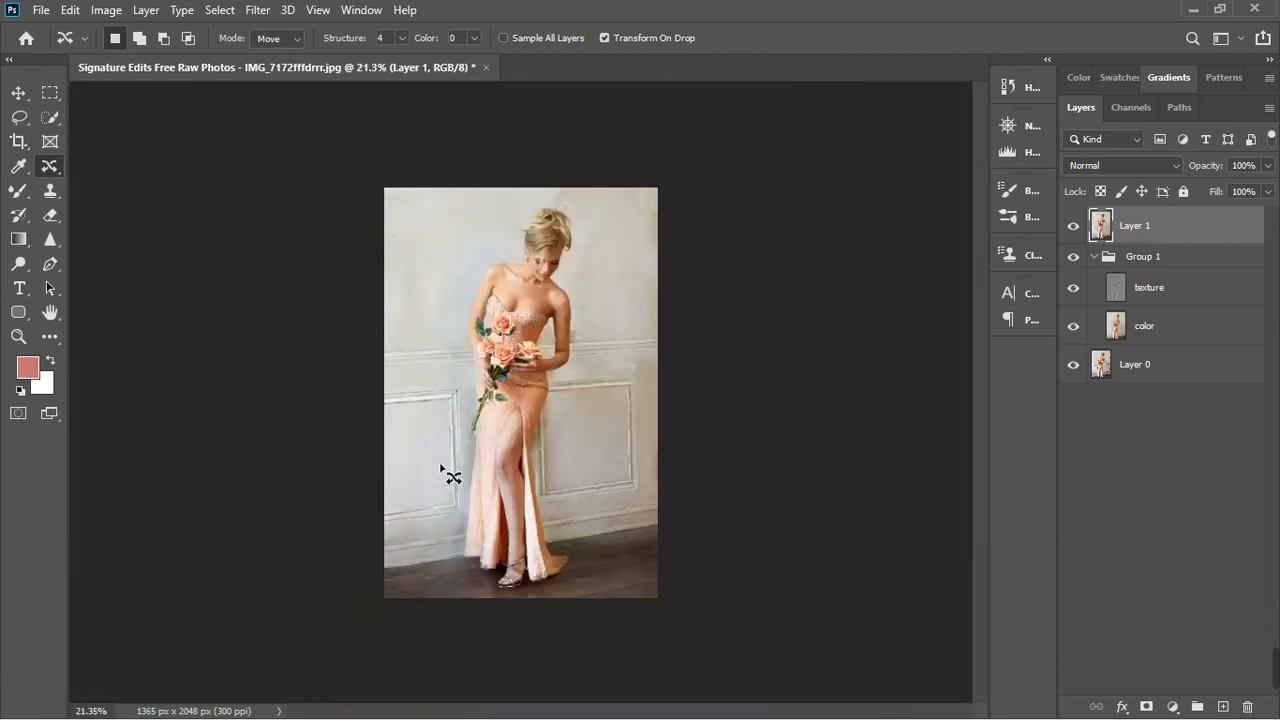
pyautogui.rightClick(56, 172)
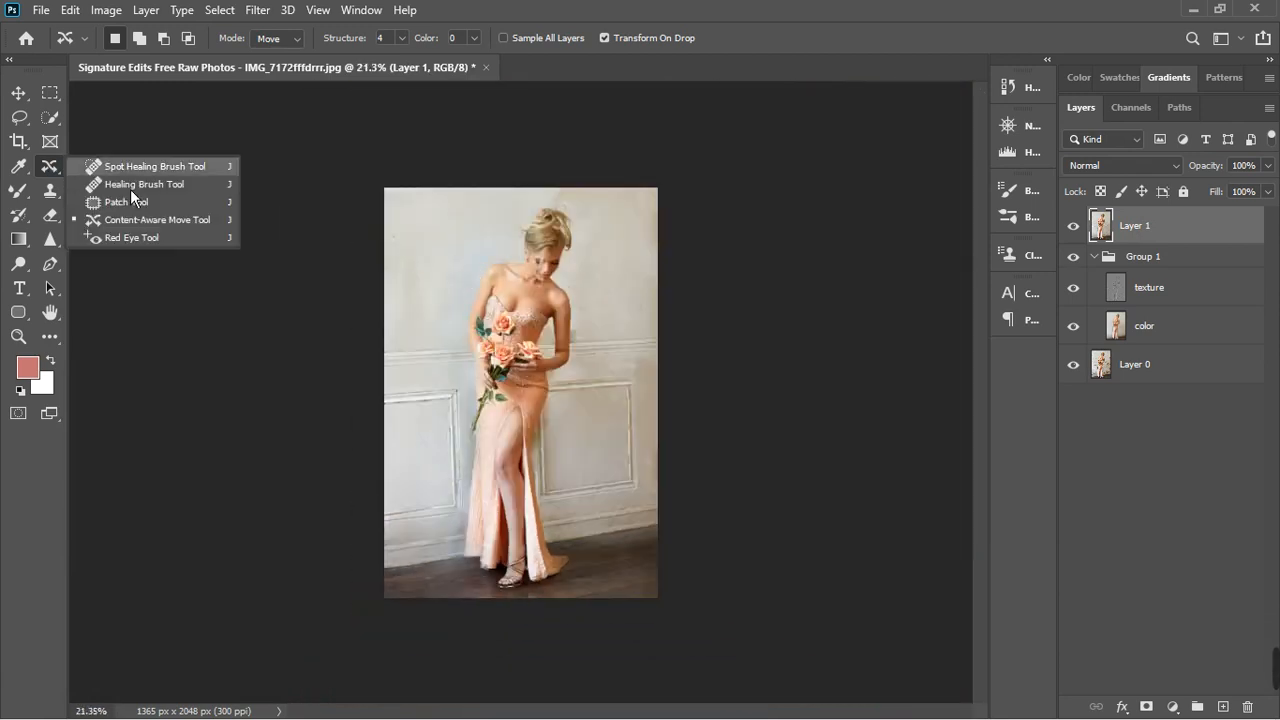
pyautogui.click(135, 199)
pyautogui.scroll(2, 430, 240)
pyautogui.scroll(2, 455, 220)
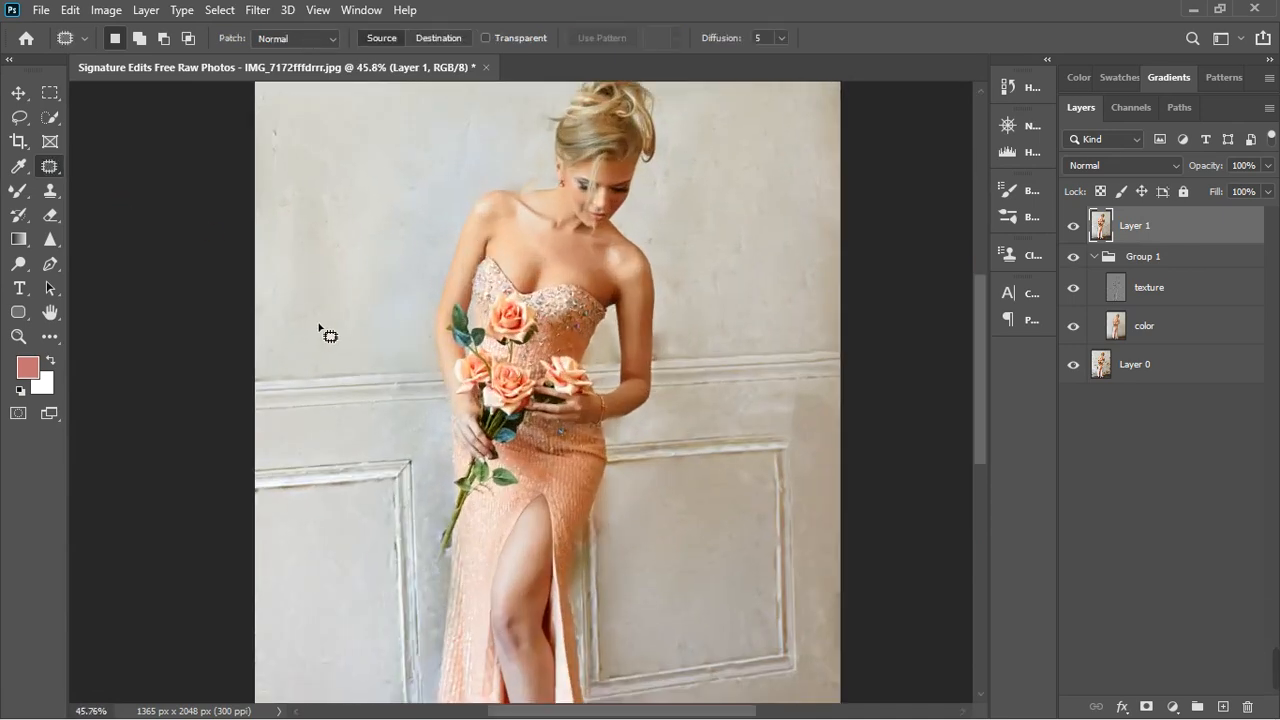
pyautogui.scroll(2, 334, 309)
pyautogui.moveTo(316, 154)
pyautogui.mouseDown()
pyautogui.moveTo(251, 167)
pyautogui.moveTo(249, 224)
pyautogui.moveTo(313, 259)
pyautogui.moveTo(366, 161)
pyautogui.moveTo(314, 153)
pyautogui.mouseUp()
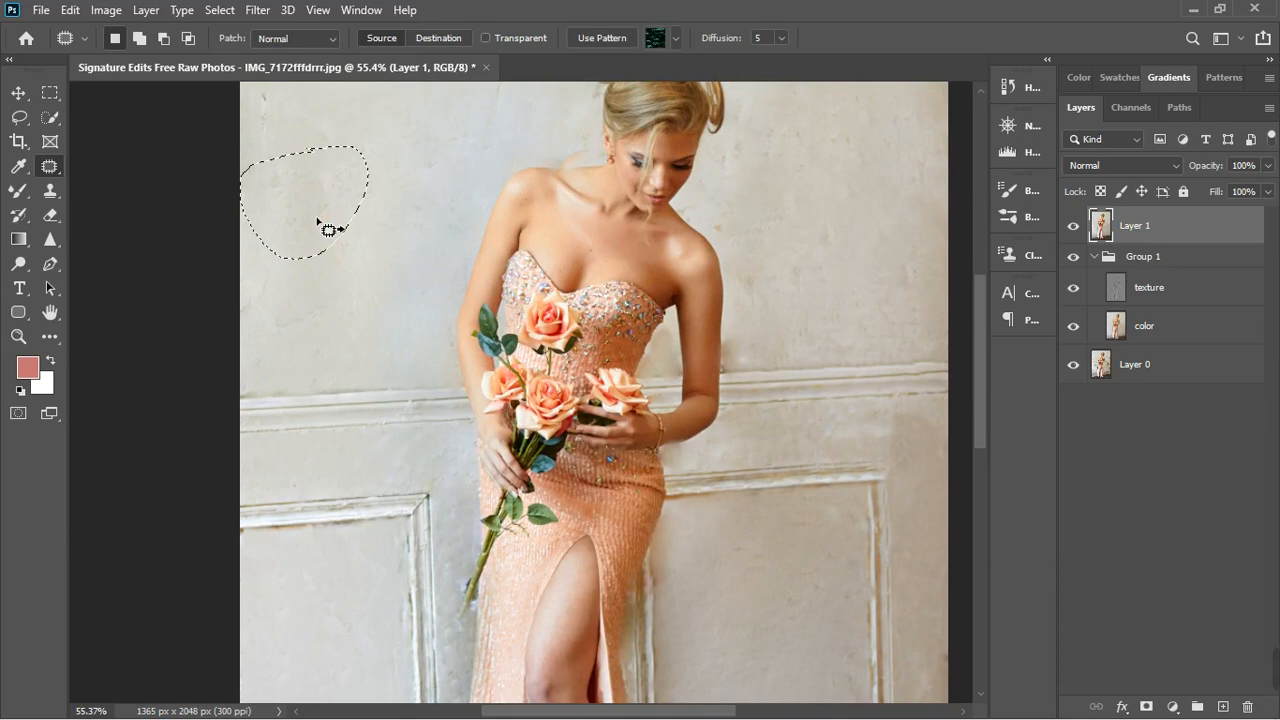
pyautogui.moveTo(300, 200); pyautogui.dragTo(333, 322)
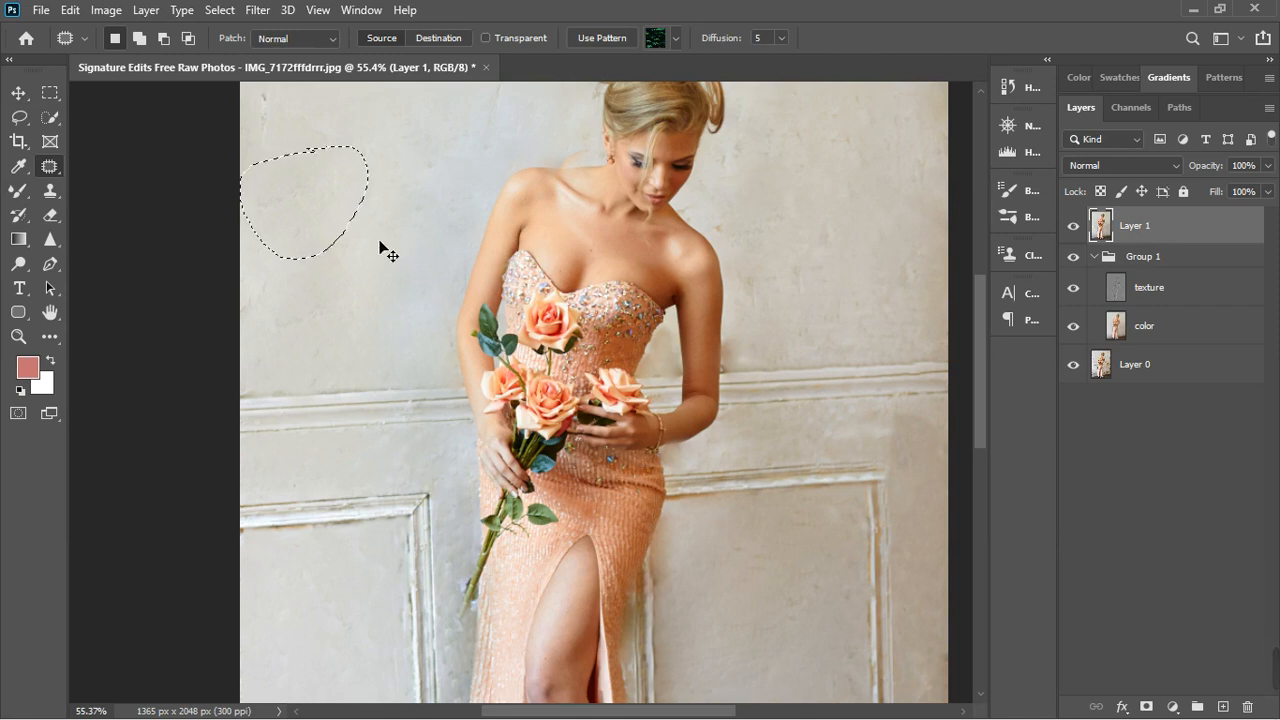
pyautogui.hotkey('ctrl', 'd')
pyautogui.scroll(-8, 383, 250)
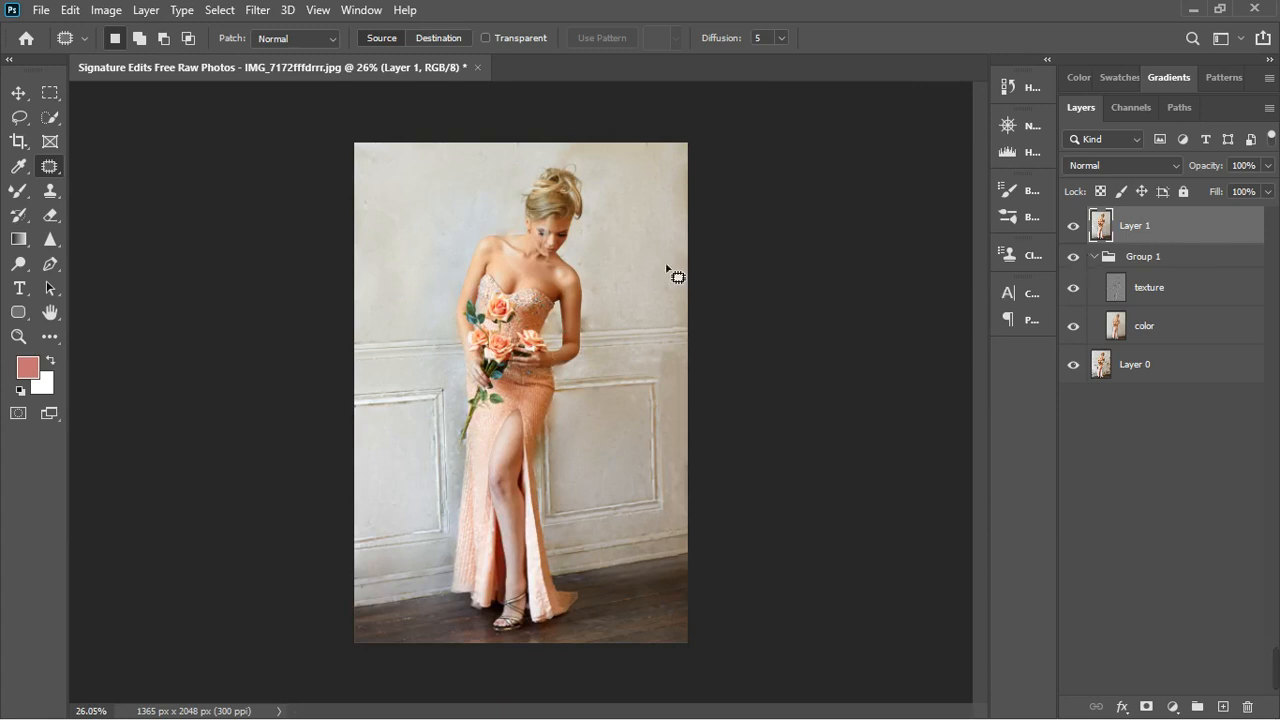
# - Add an Exposure adjustment layer above the merged layer and set its gamma correction to 0.89
pyautogui.click(1173, 707)
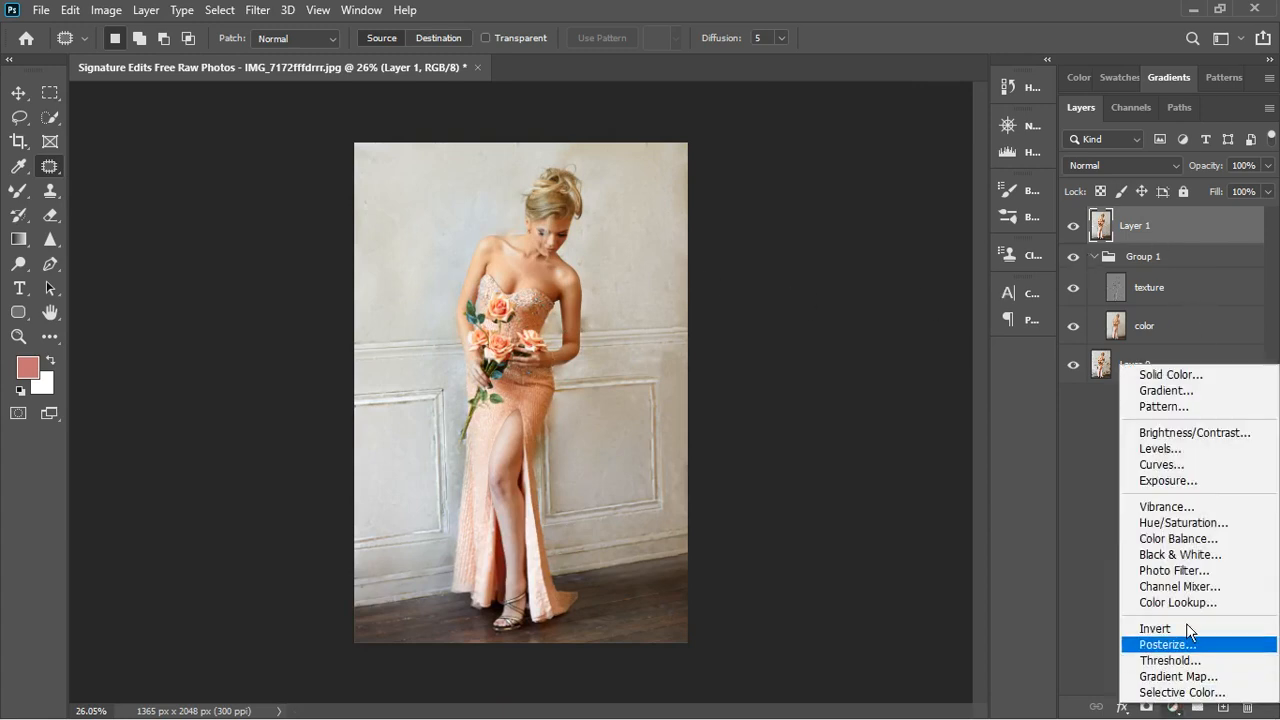
pyautogui.click(1189, 482)
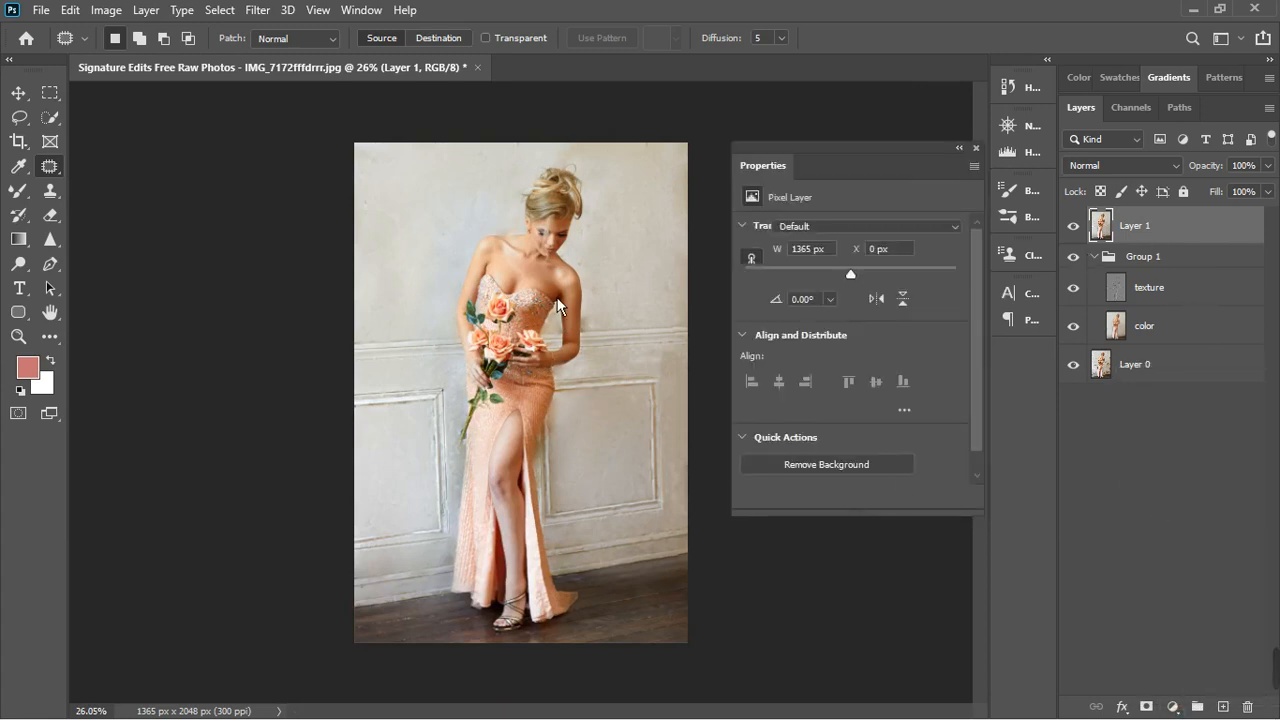
pyautogui.scroll(1, 557, 297)
pyautogui.scroll(2, 568, 378)
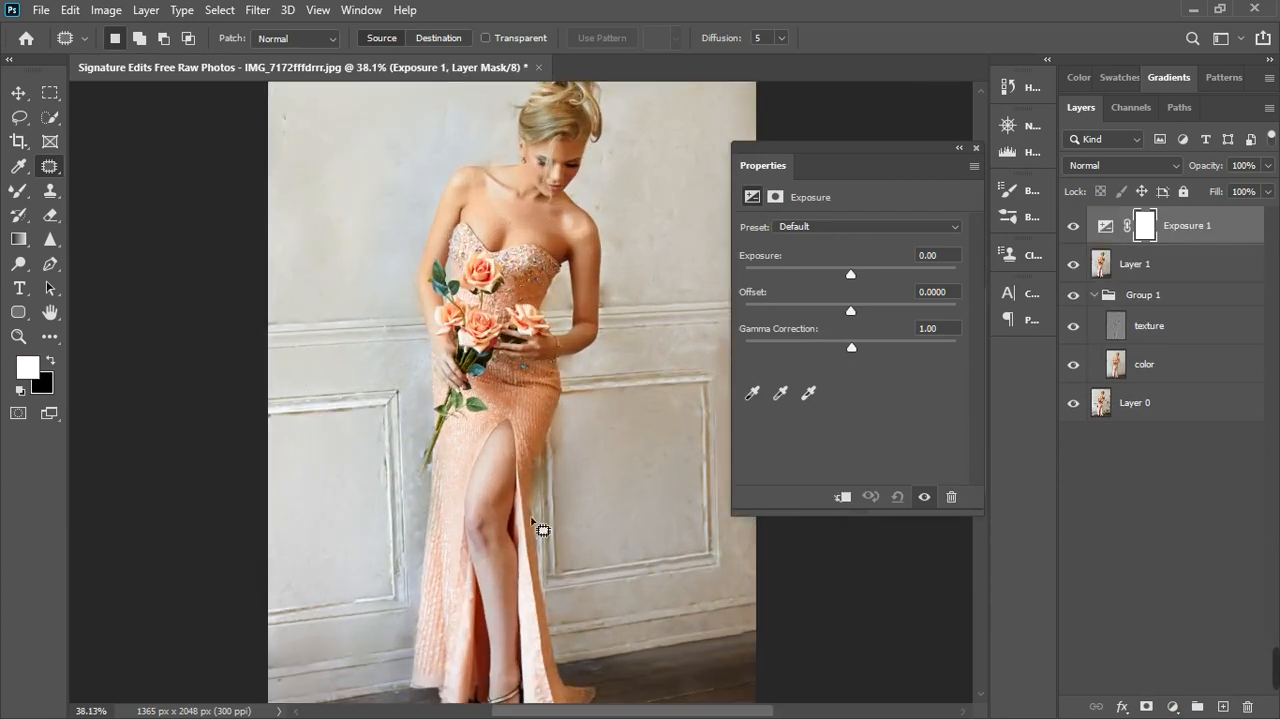
pyautogui.scroll(-1, 577, 307)
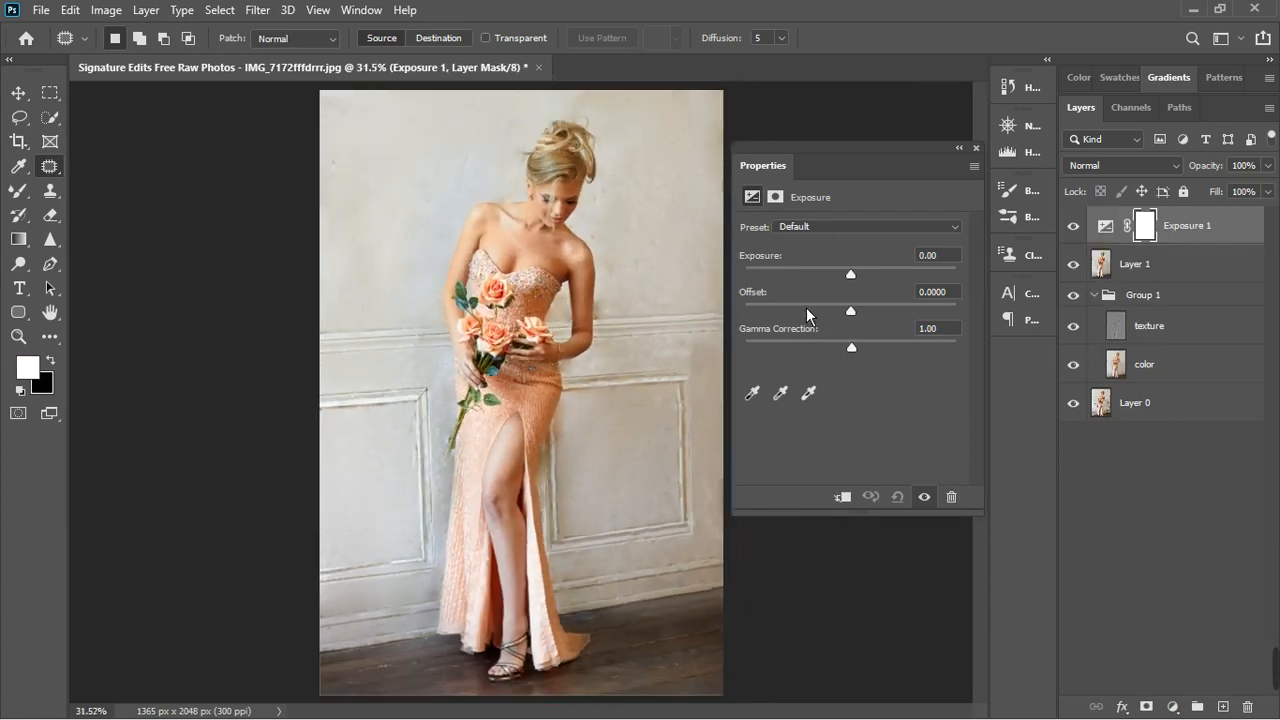
pyautogui.moveTo(861, 356); pyautogui.dragTo(869, 353)
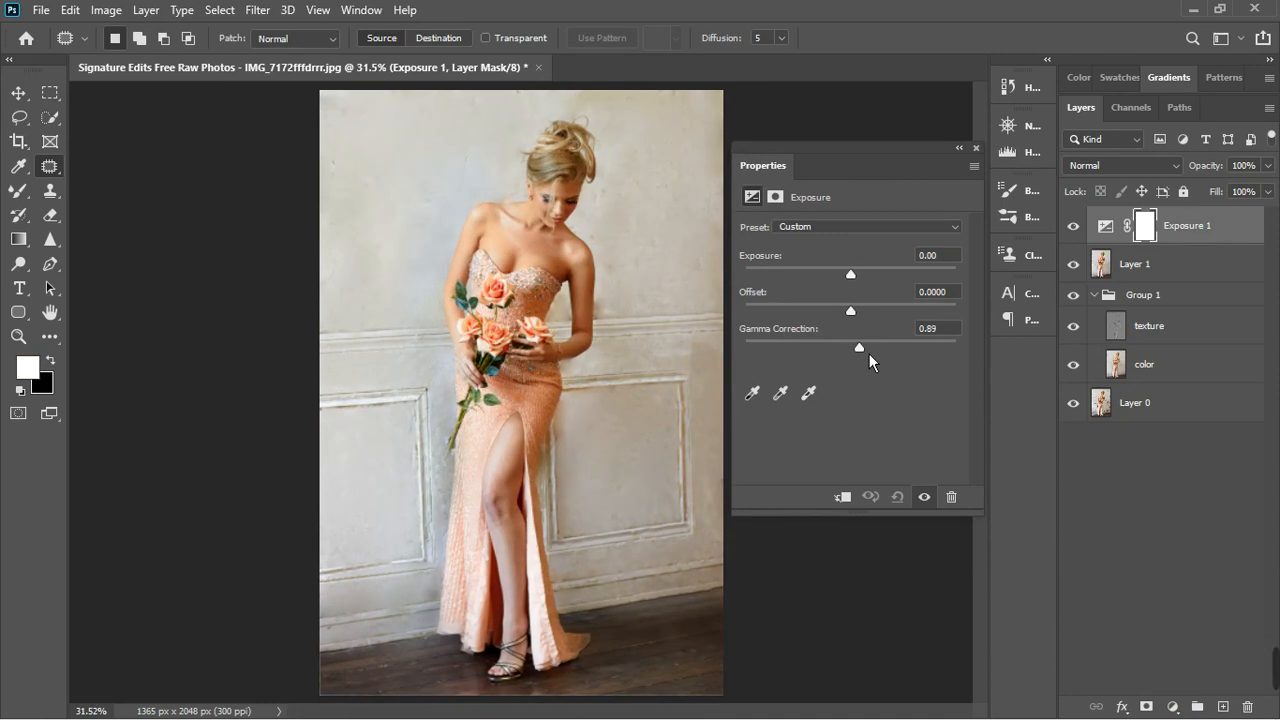
# - Set the Exposure adjustment's gamma correction to 0.84 and compare the photo with the adjustment off and on
pyautogui.moveTo(875, 352); pyautogui.dragTo(875, 350)
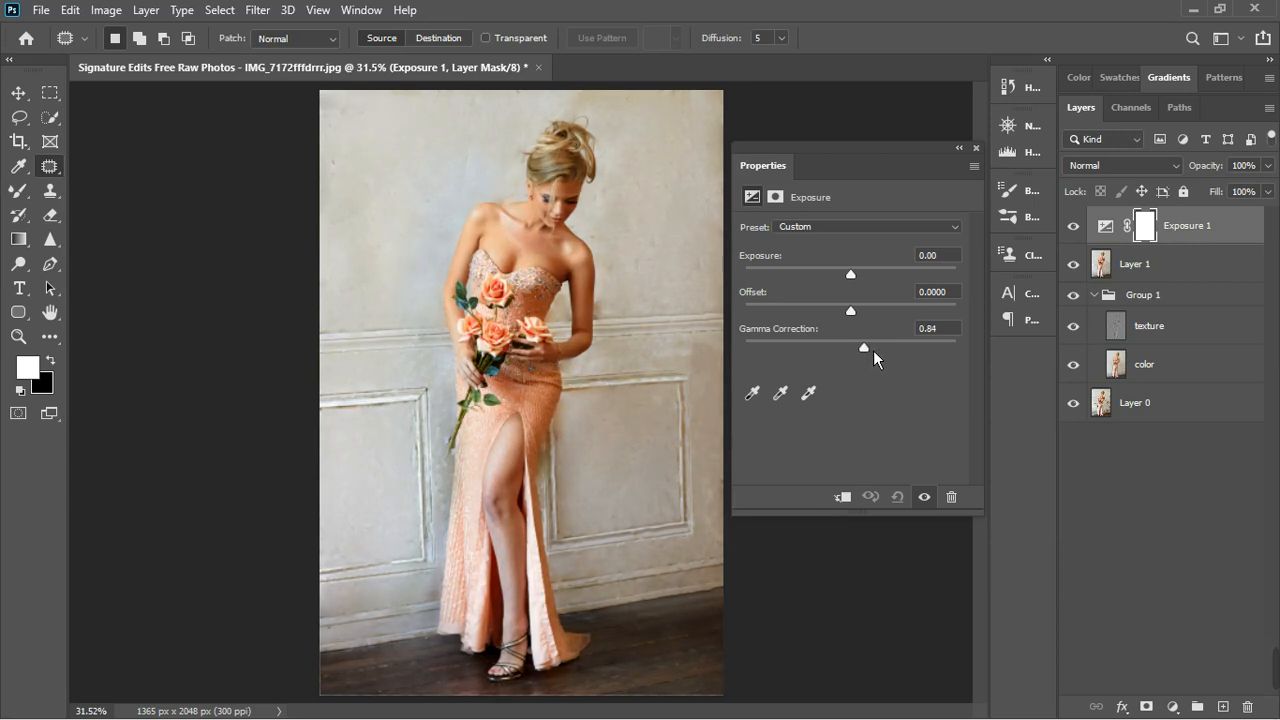
pyautogui.click(873, 350)
pyautogui.click(1043, 191)
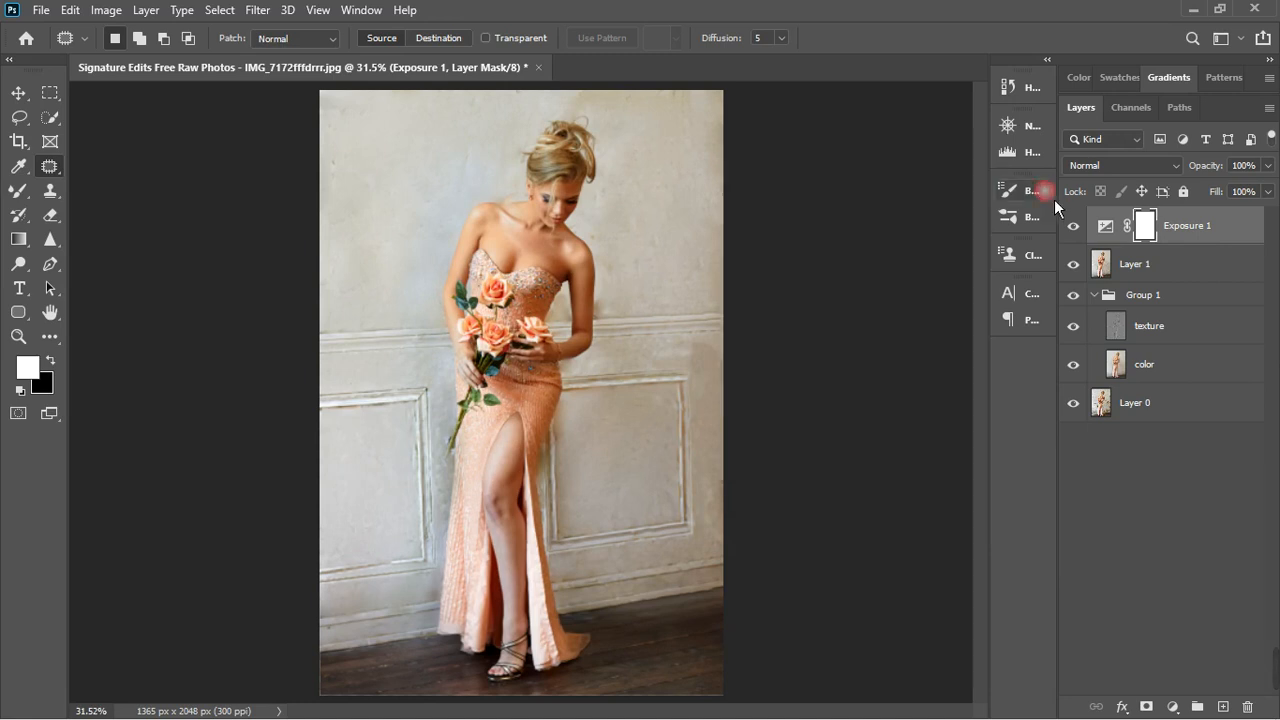
pyautogui.click(1073, 226)
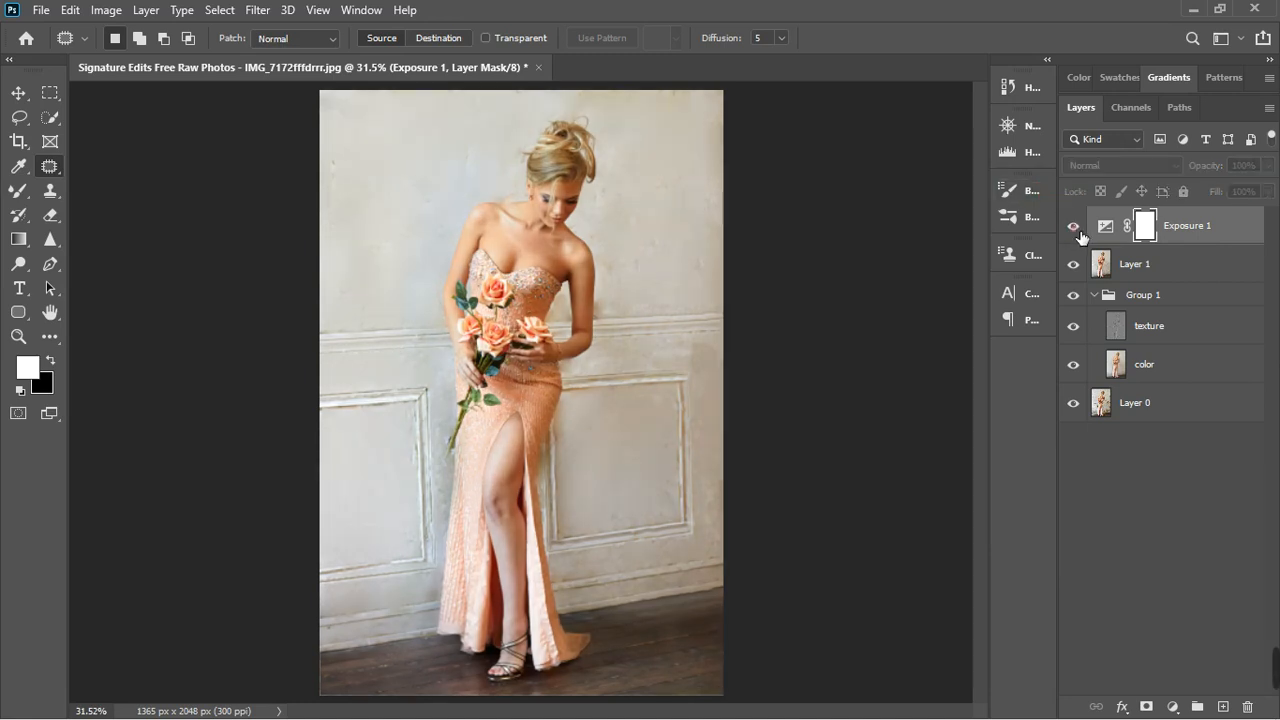
pyautogui.click(1076, 228)
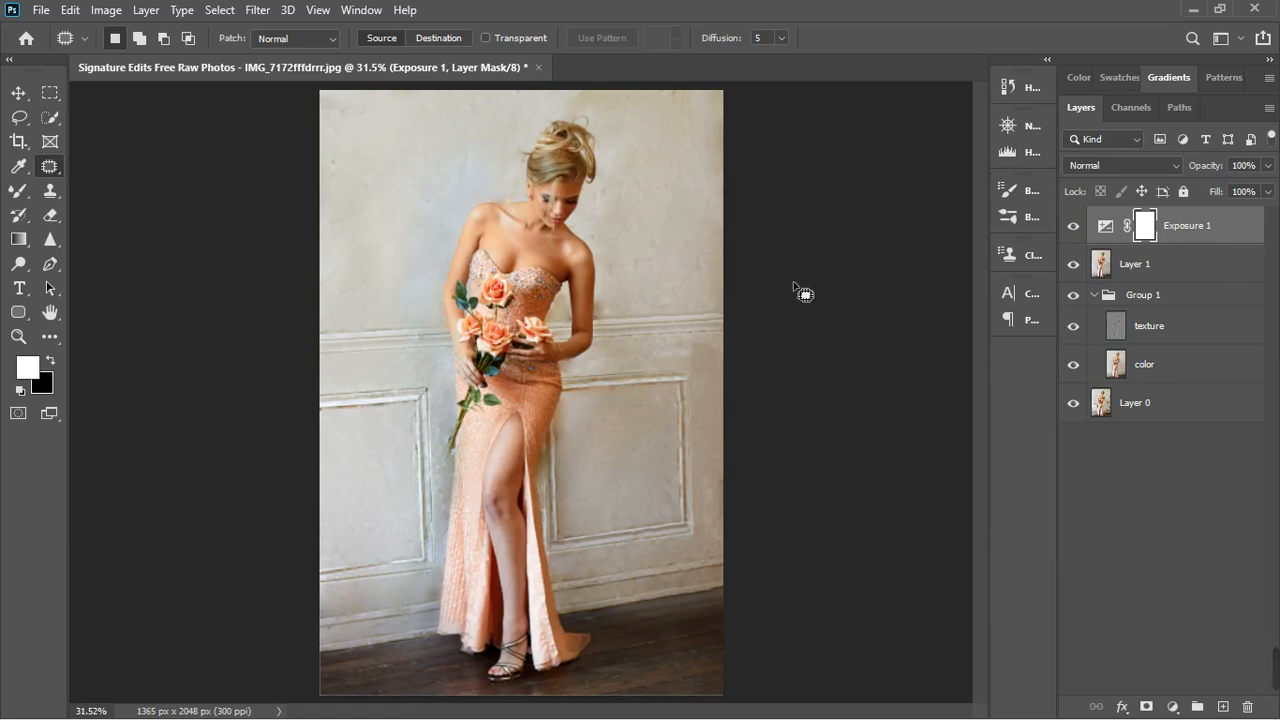
# - Stamp all visible layers into a new merged layer above Exposure 1 and check the model's leg up close
pyautogui.scroll(-5, 545, 297)
pyautogui.scroll(1, 512, 288)
pyautogui.scroll(8, 510, 286)
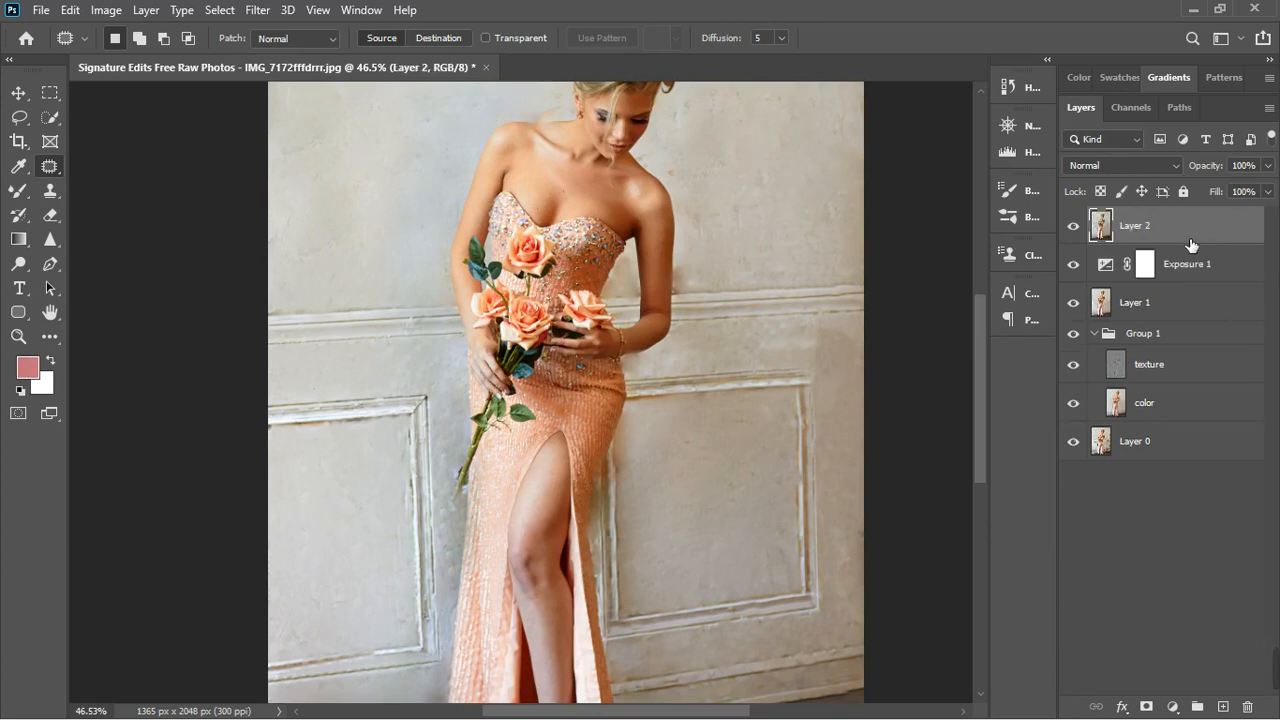
pyautogui.scroll(1, 556, 684)
pyautogui.scroll(5, 556, 684)
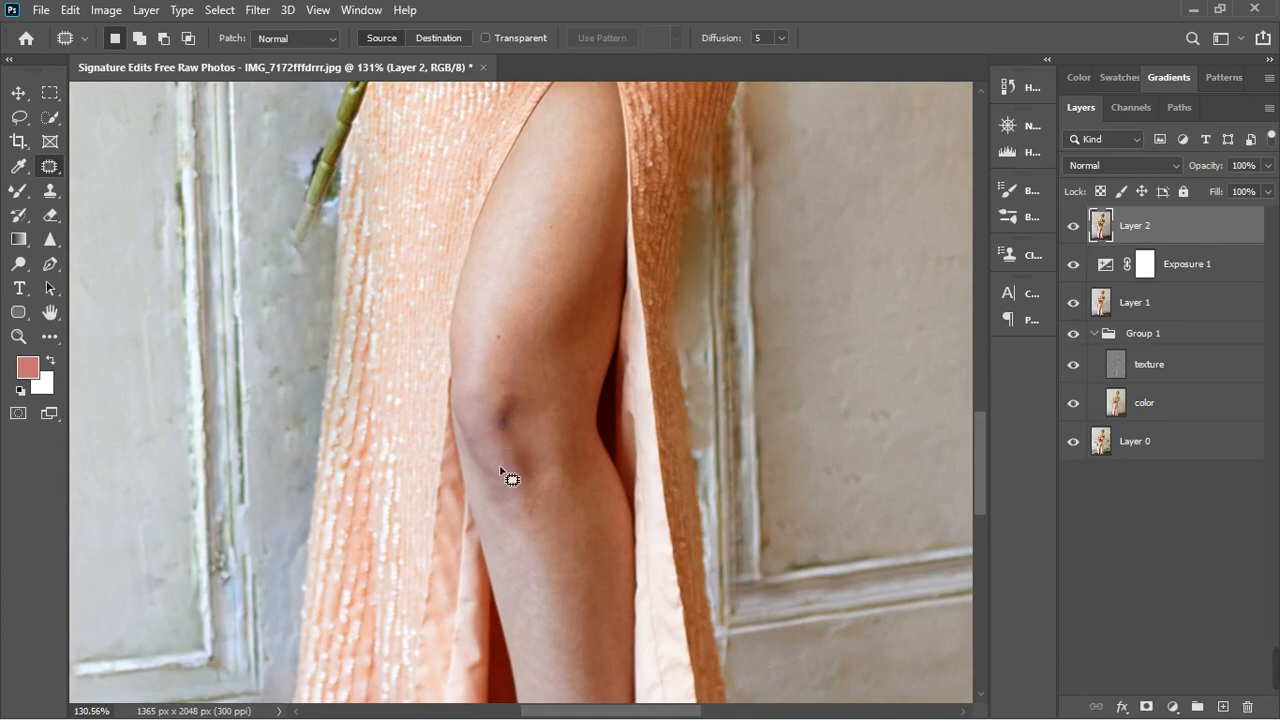
pyautogui.scroll(-4, 510, 476)
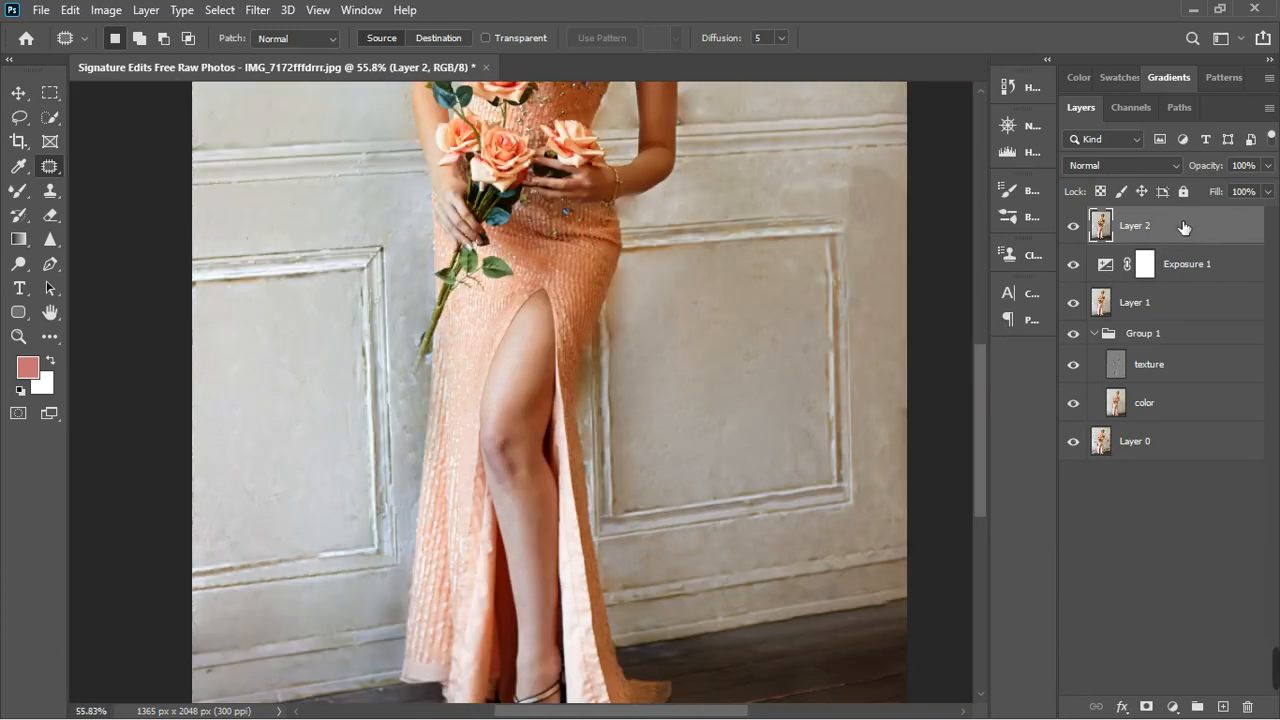
pyautogui.hotkey('ctrl', '0')
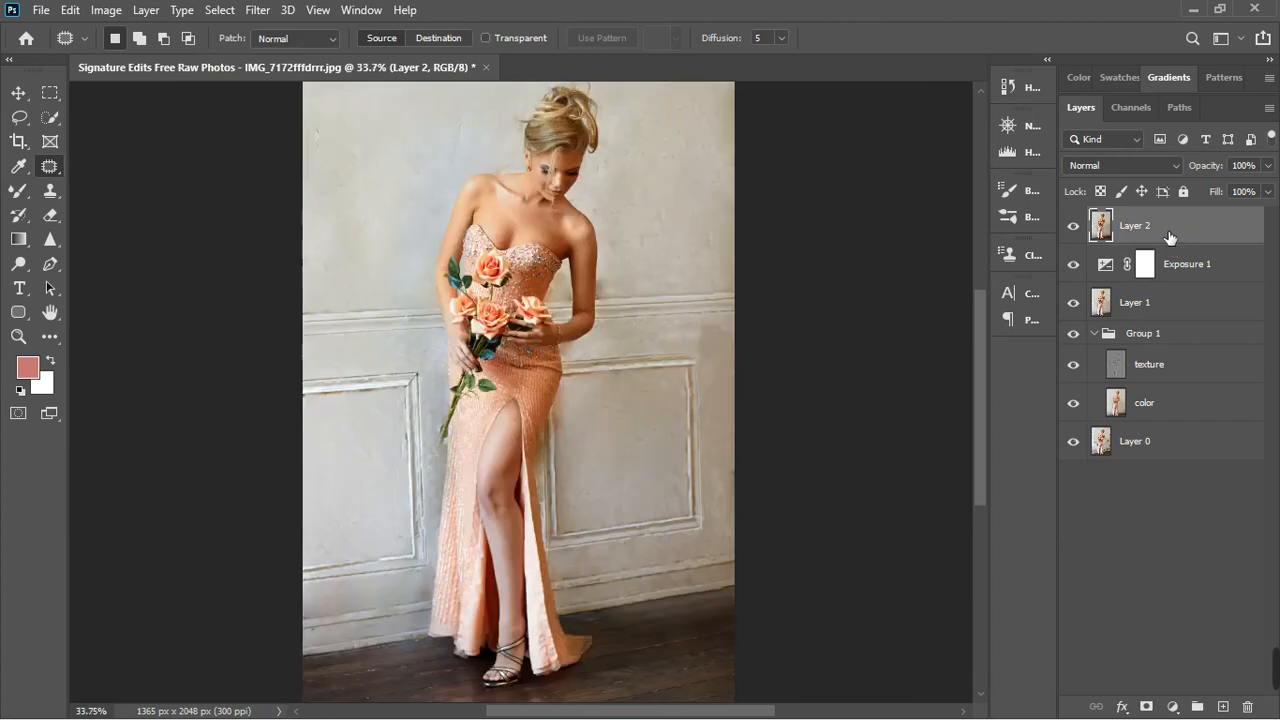
# - Duplicate Layer 2 twice, naming the lower copy "color" and the upper copy "texture"
pyautogui.hotkey('ctrl', 'j')
pyautogui.hotkey('ctrl', 'j')
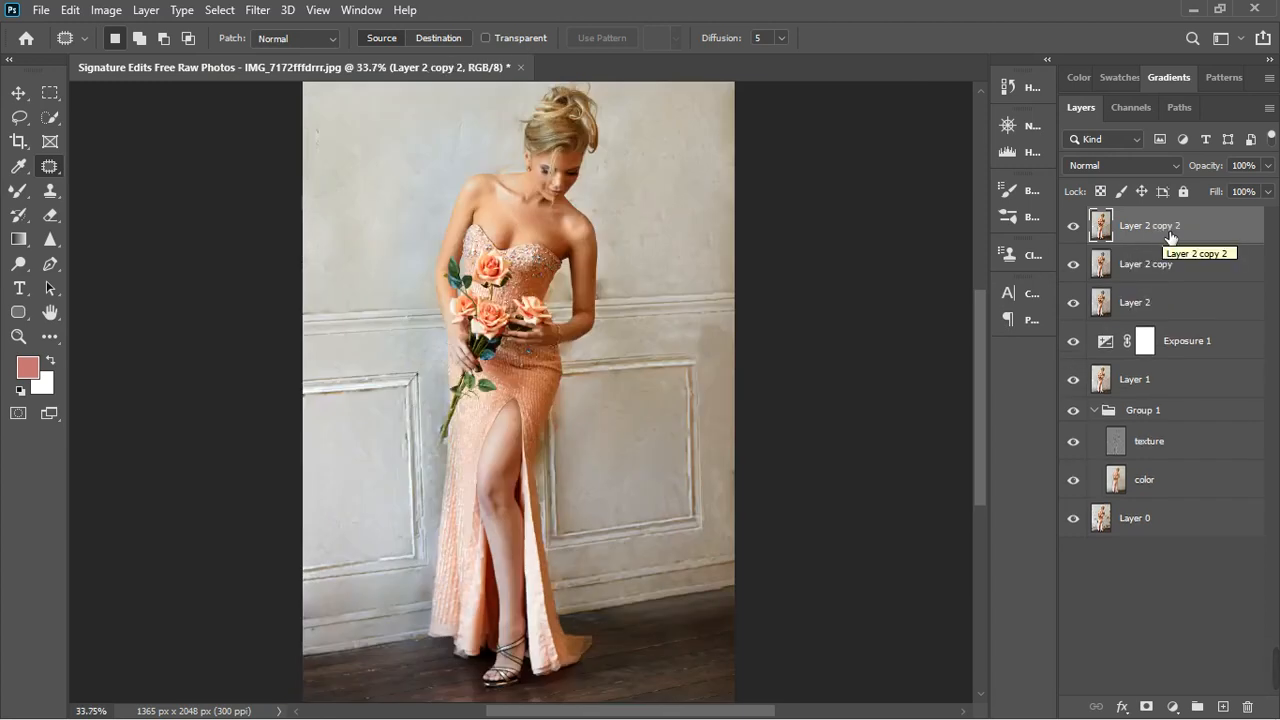
pyautogui.doubleClick(1145, 265)
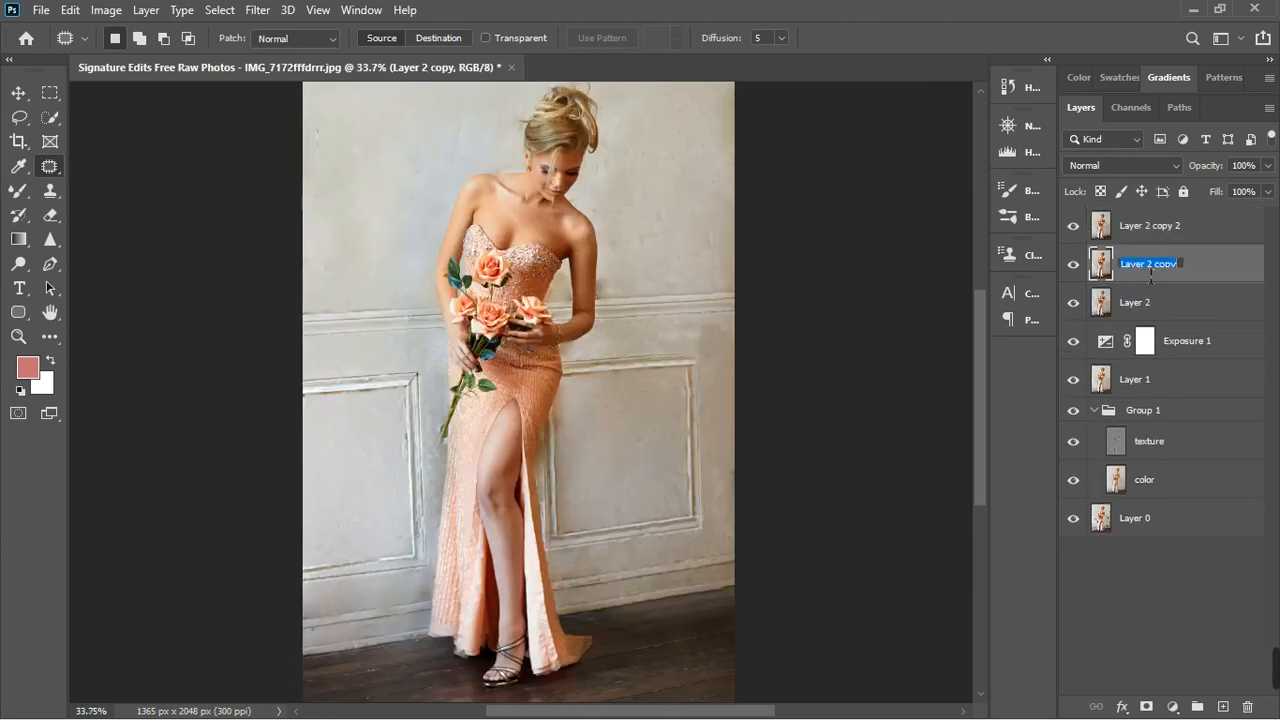
pyautogui.write('color')
pyautogui.press('Return')
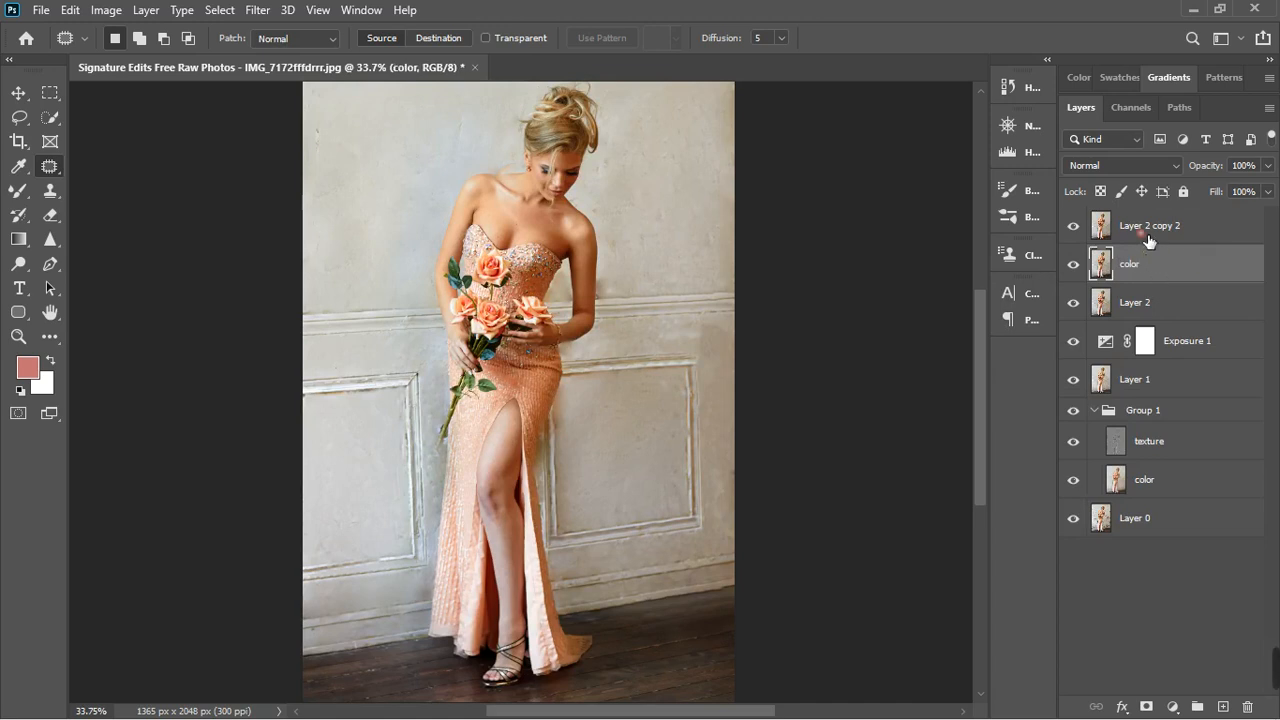
pyautogui.doubleClick(1150, 227)
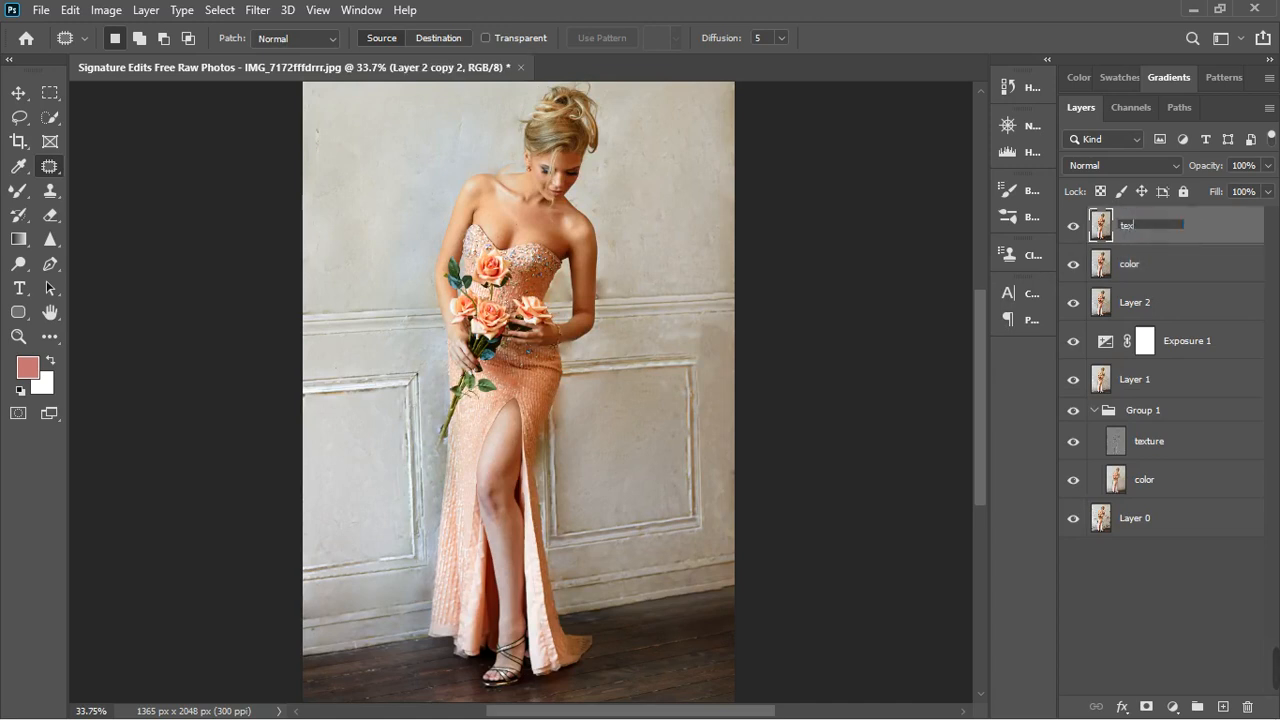
pyautogui.press('Return')
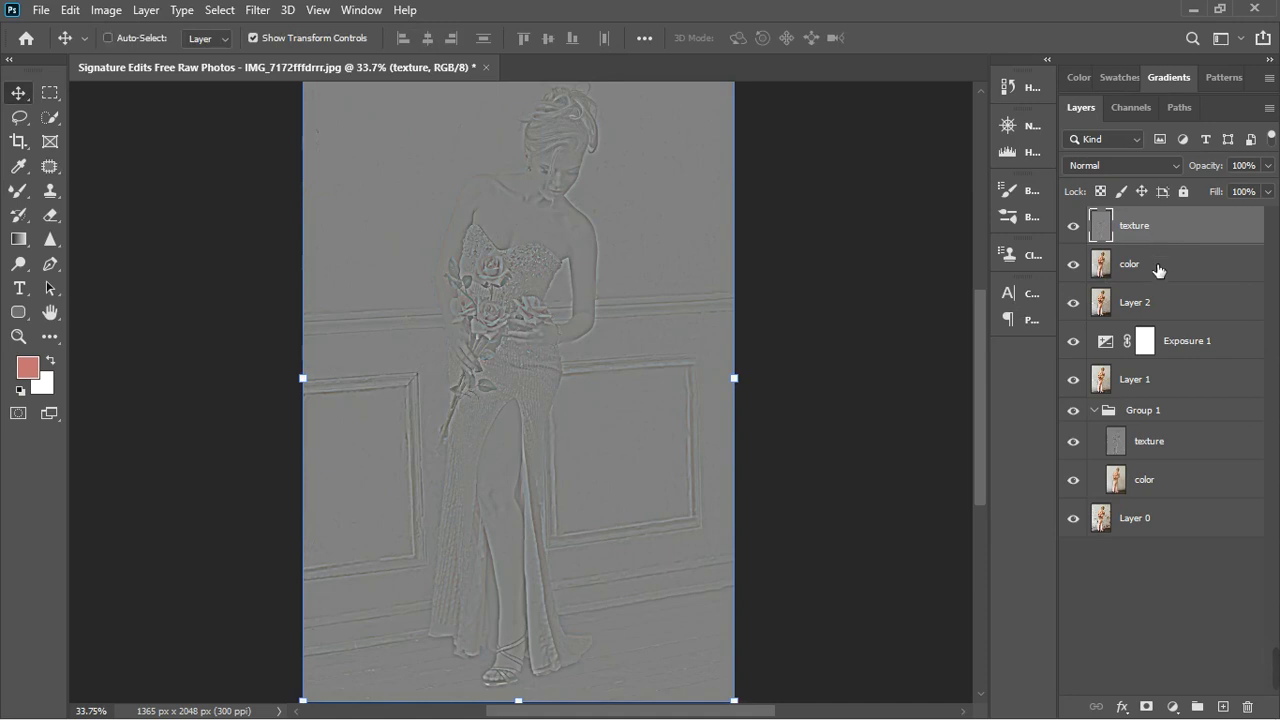
# - Group the new color and texture layers and set the texture layer's blend mode to Linear Light
pyautogui.keyDown('shift'); pyautogui.click(1158, 268); pyautogui.keyUp('shift')
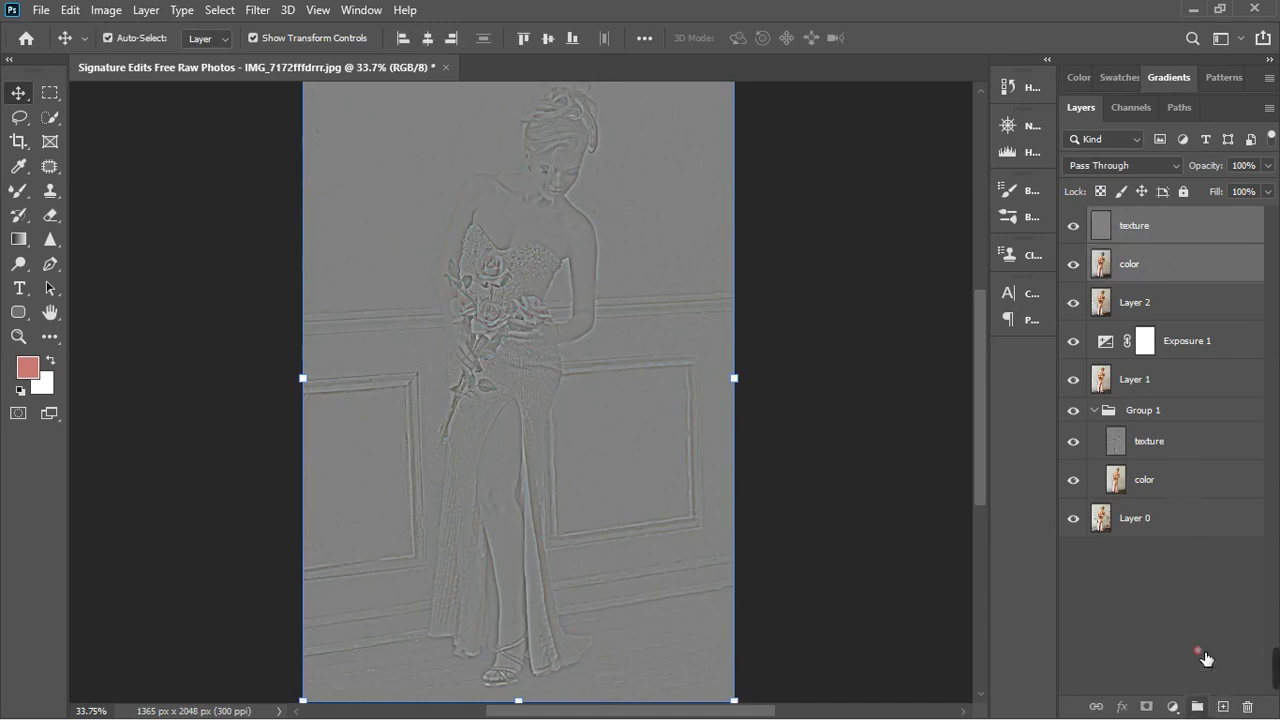
pyautogui.click(1197, 706)
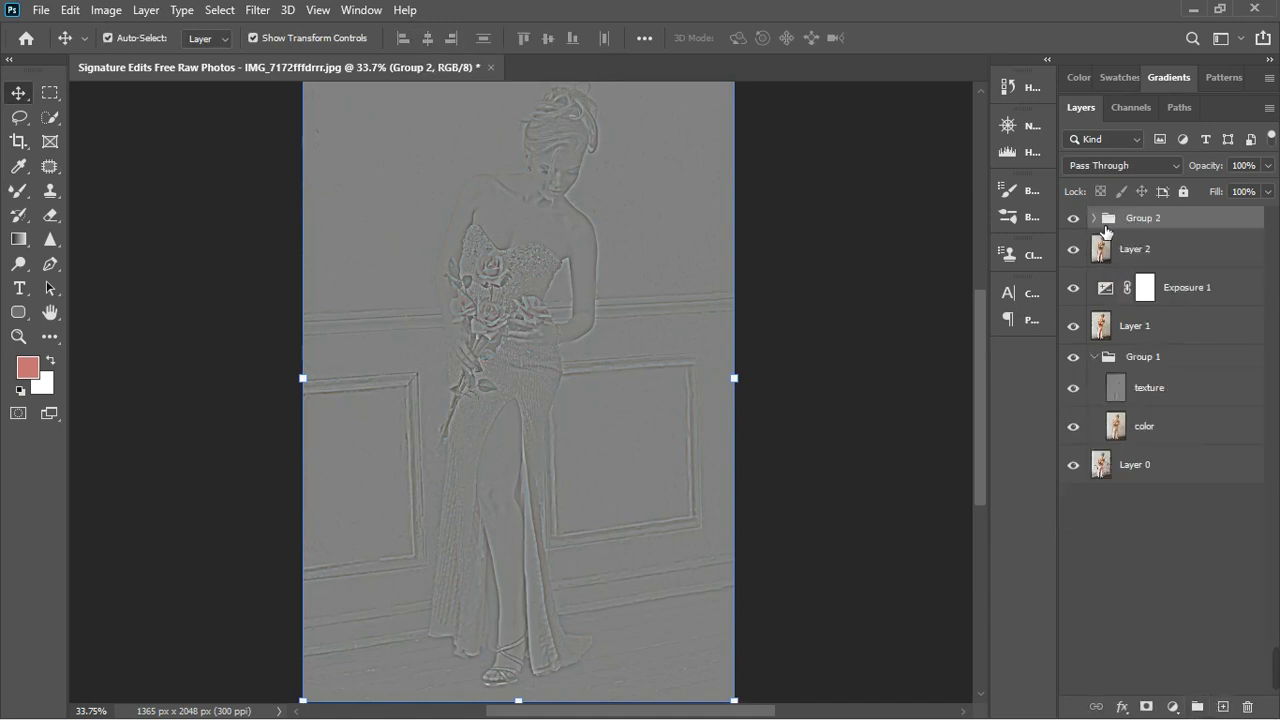
pyautogui.click(1095, 218)
pyautogui.click(1186, 288)
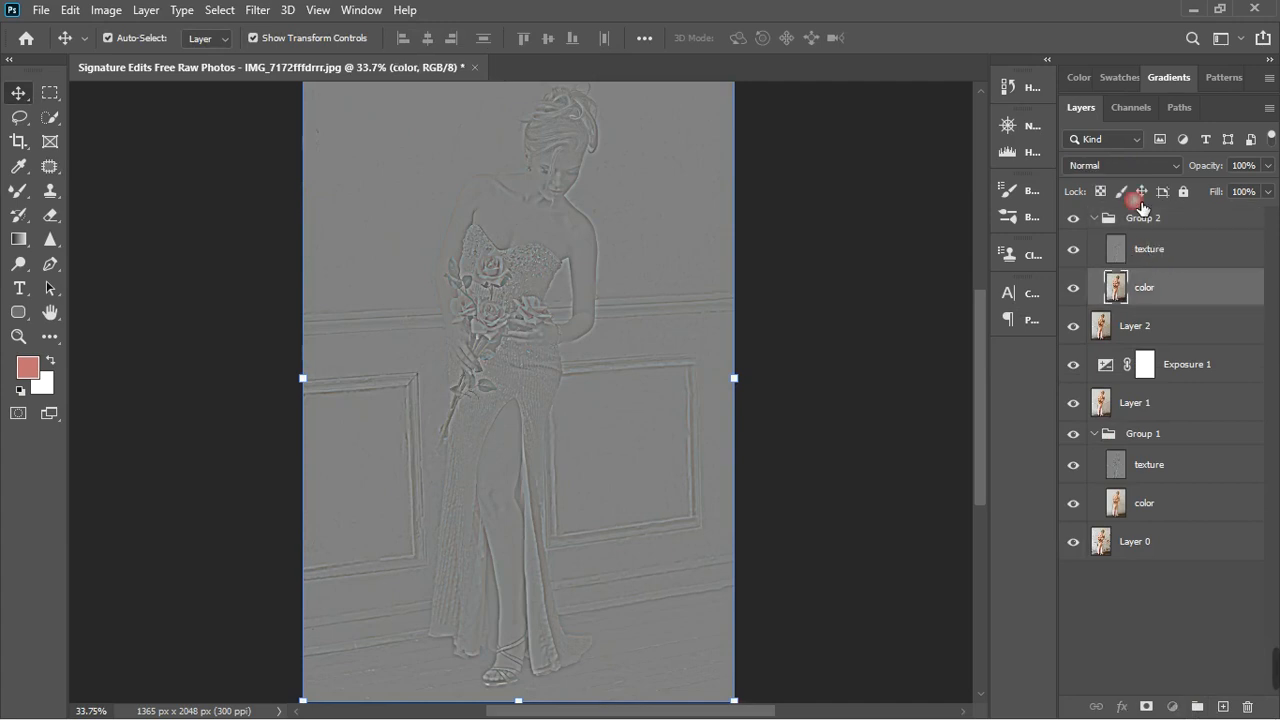
pyautogui.click(1150, 249)
pyautogui.click(1139, 166)
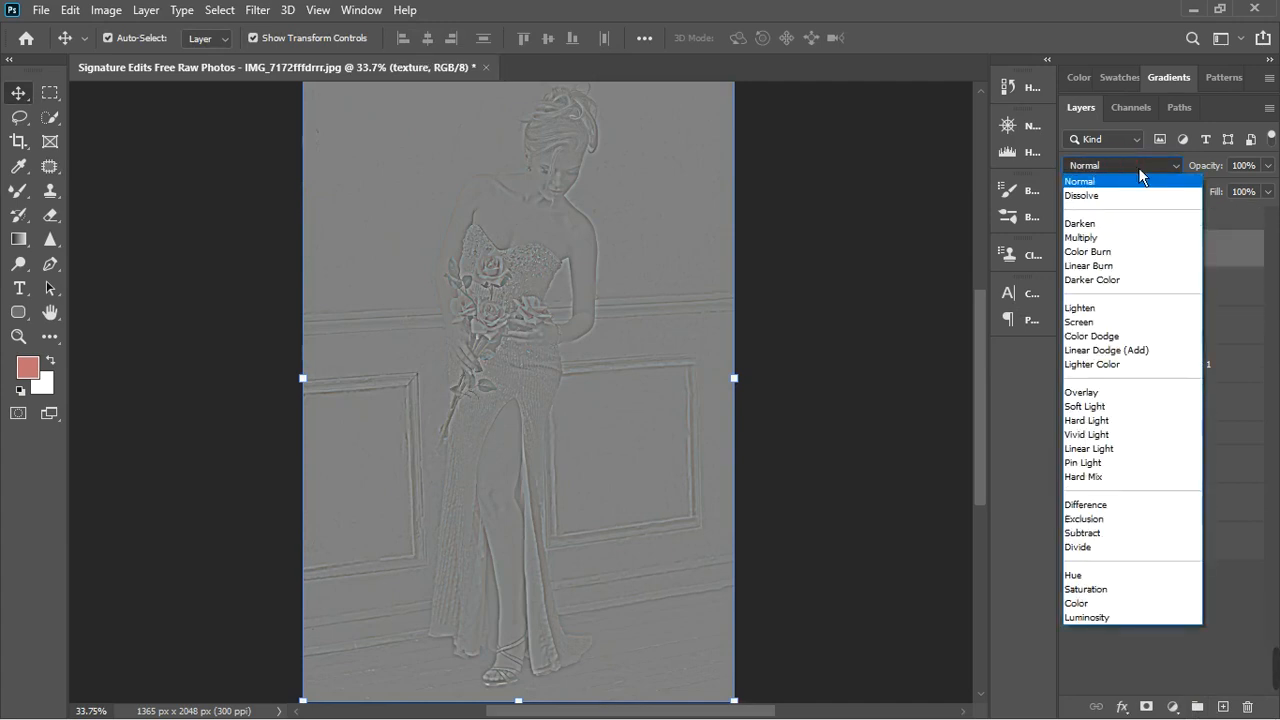
pyautogui.click(1108, 449)
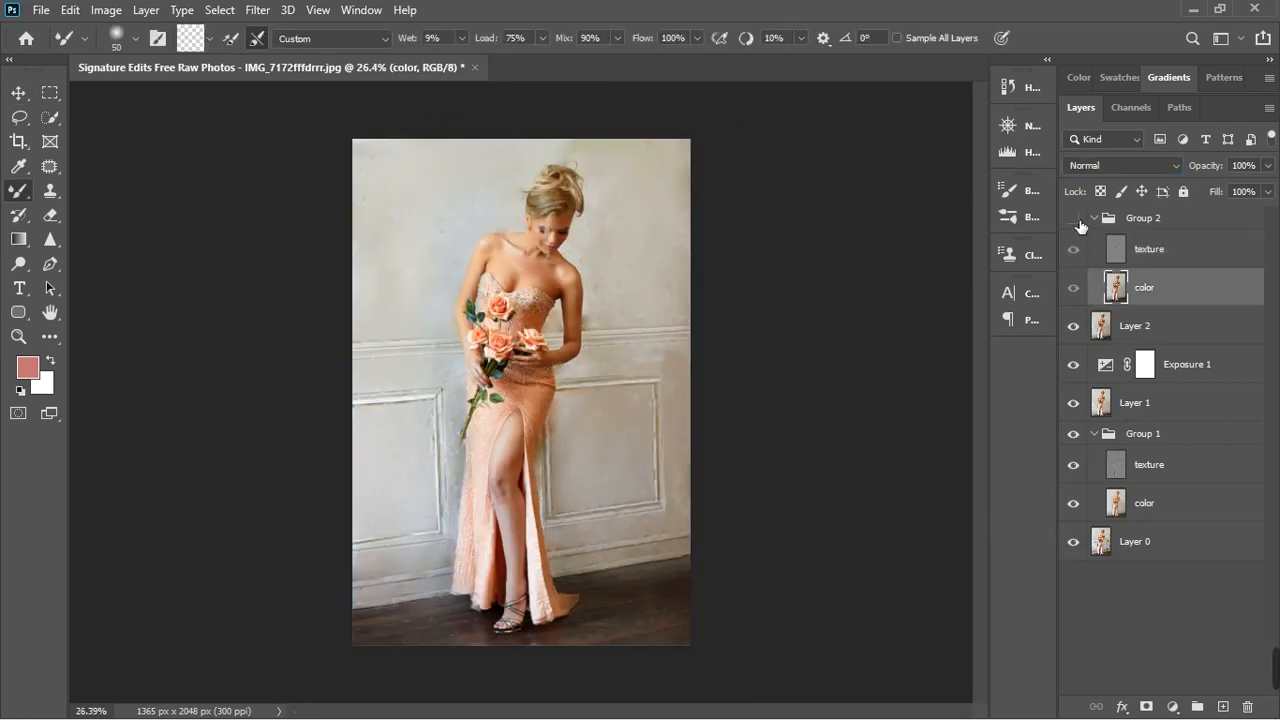
# - Hide Group 2 to check the portrait without it, and delete the group together with its contents
pyautogui.click(1074, 218)
pyautogui.click(1074, 218)
pyautogui.scroll(2, 517, 254)
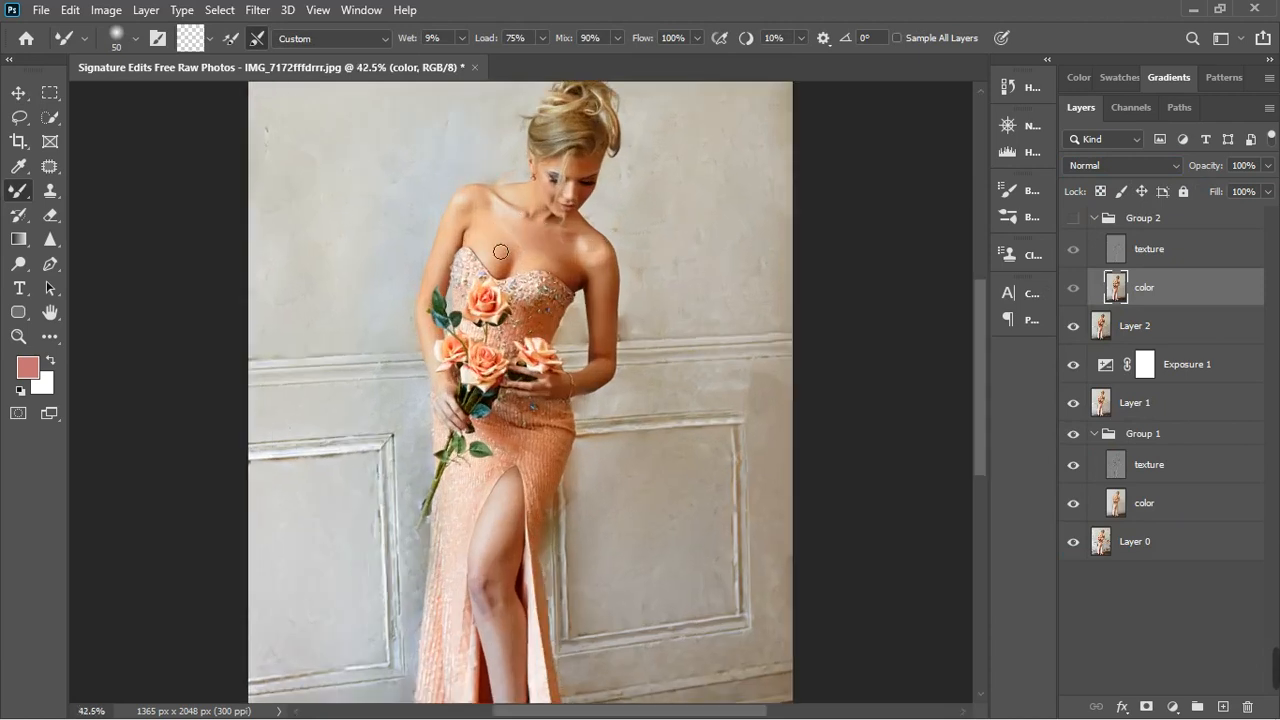
pyautogui.scroll(-2, 527, 597)
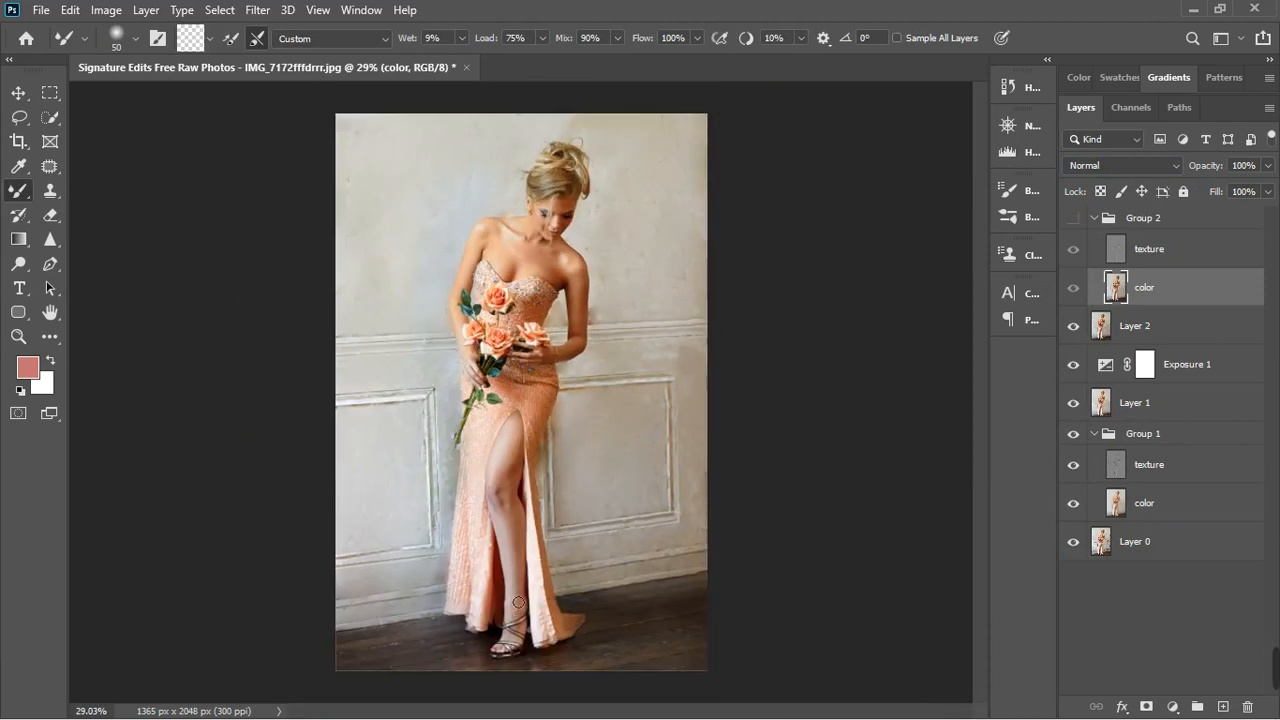
pyautogui.scroll(2, 515, 620)
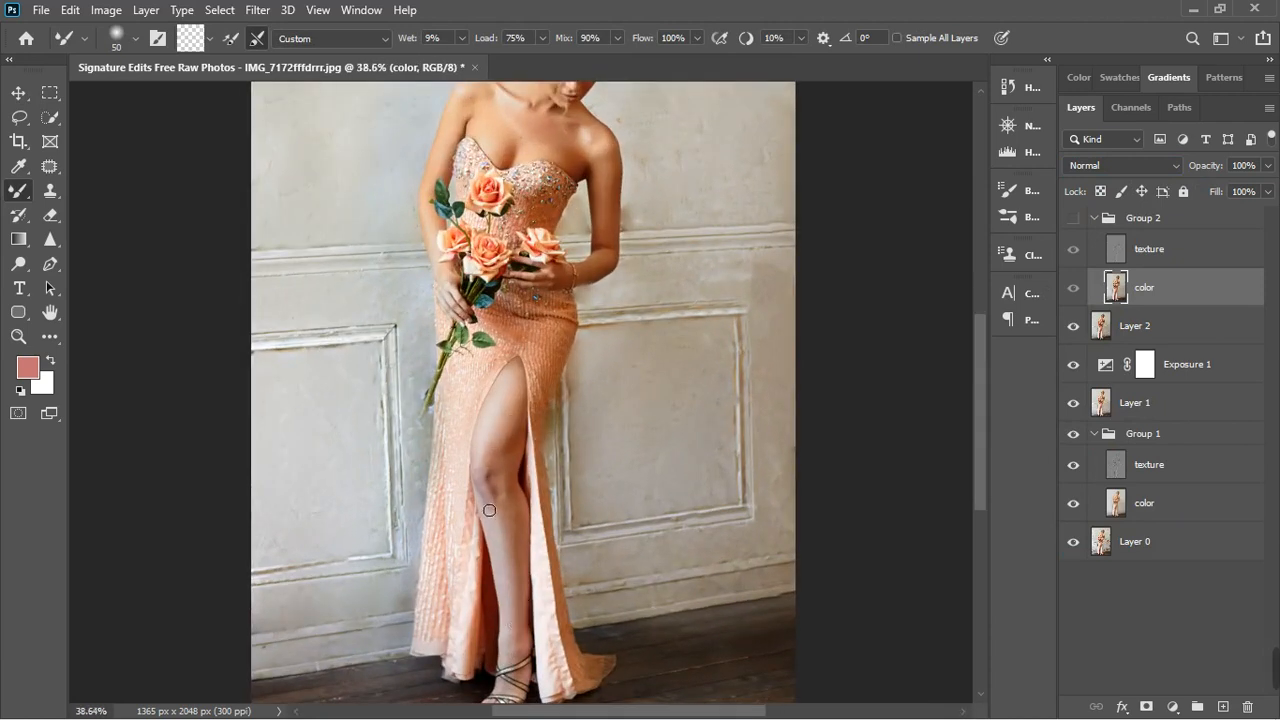
pyautogui.scroll(-1, 489, 506)
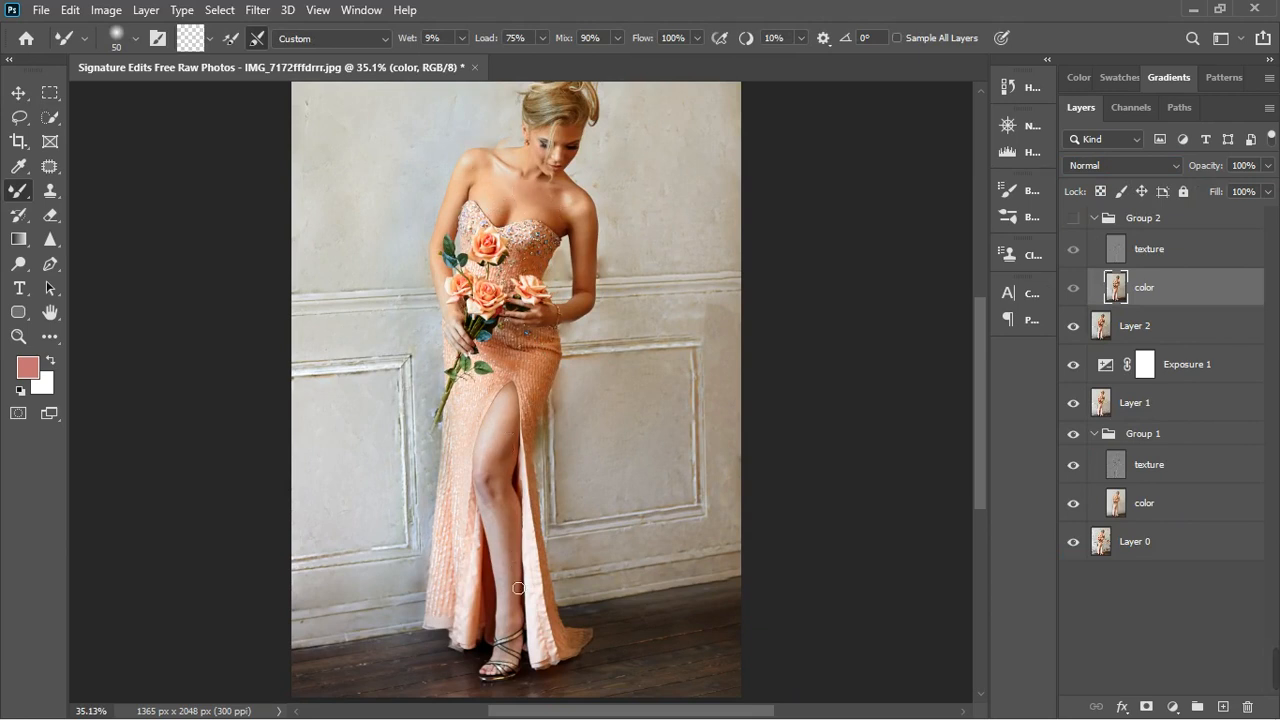
pyautogui.click(1184, 224)
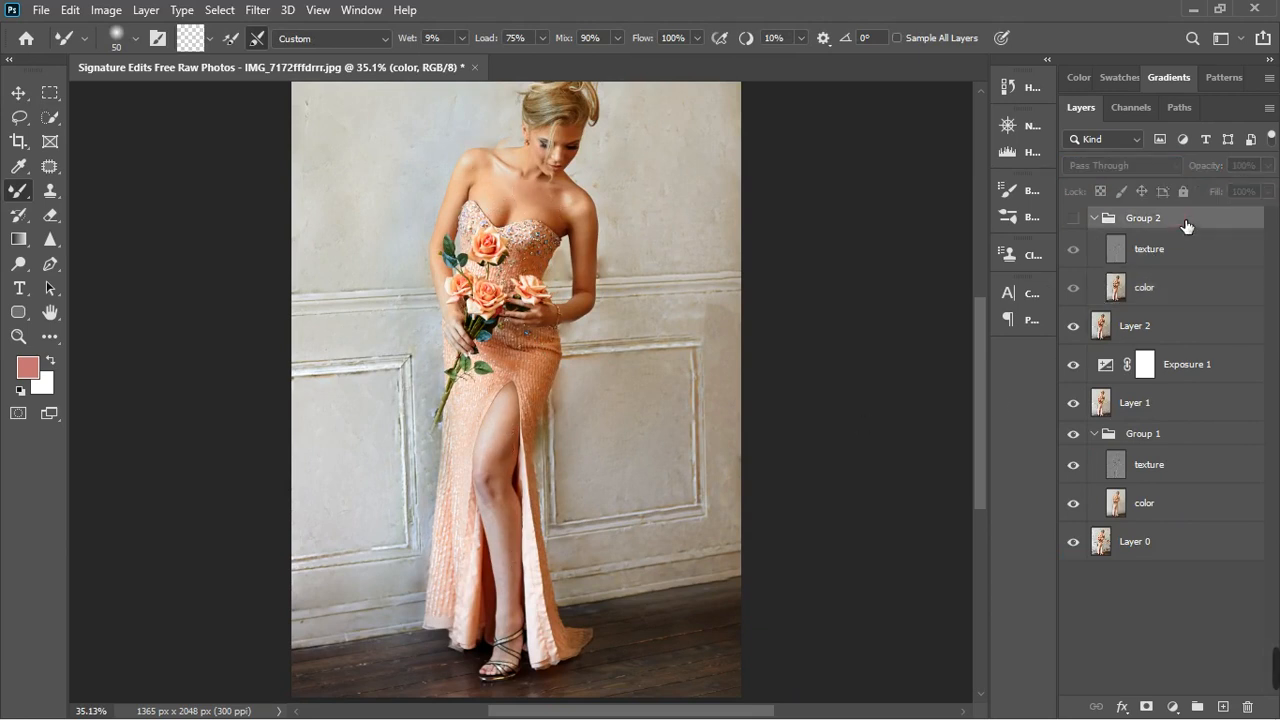
pyautogui.doubleClick(1186, 224)
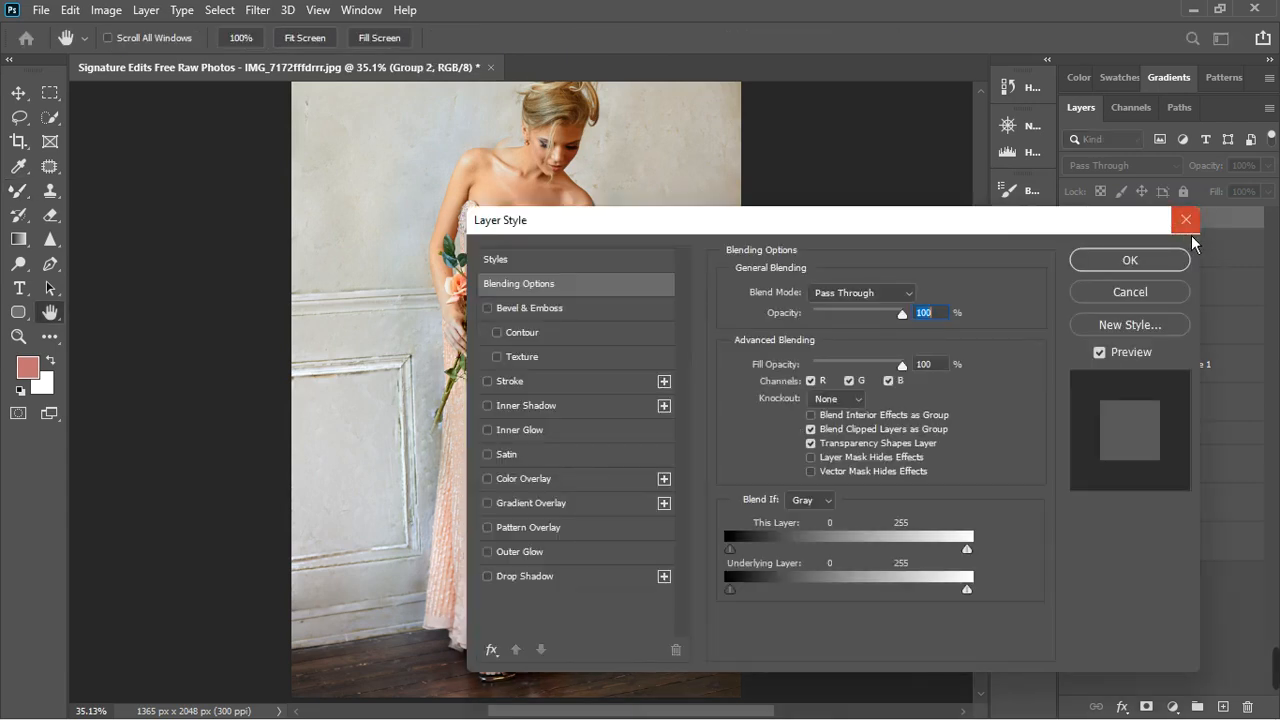
pyautogui.click(1186, 220)
pyautogui.press('Return')
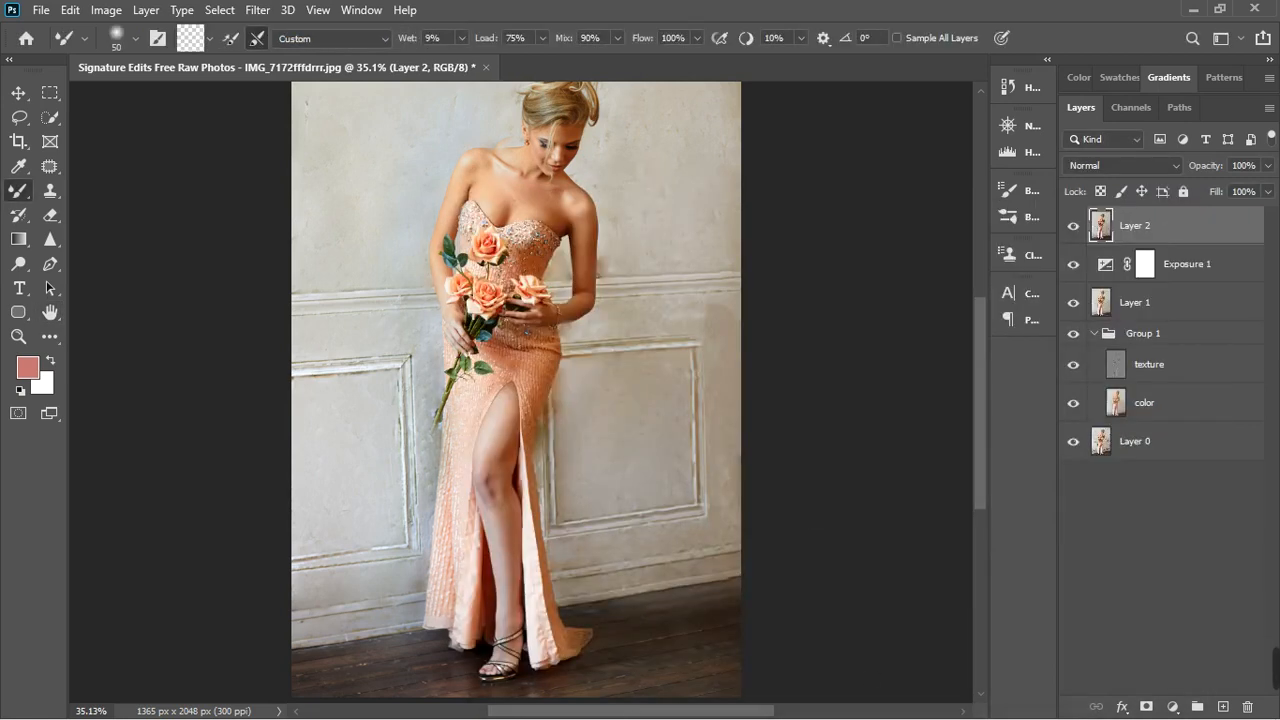
# - Add a Hue/Saturation adjustment layer above Layer 2 and target the Reds by sampling the skin of the exposed leg
pyautogui.click(1174, 708)
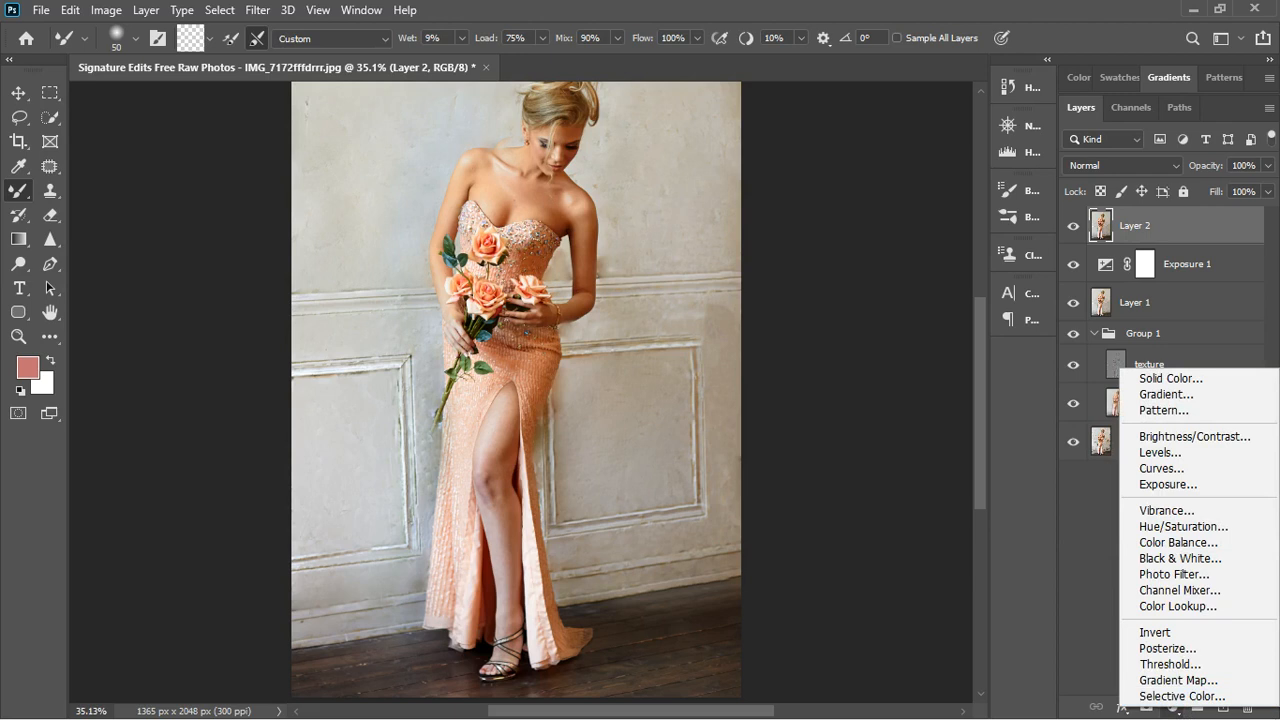
pyautogui.click(1180, 526)
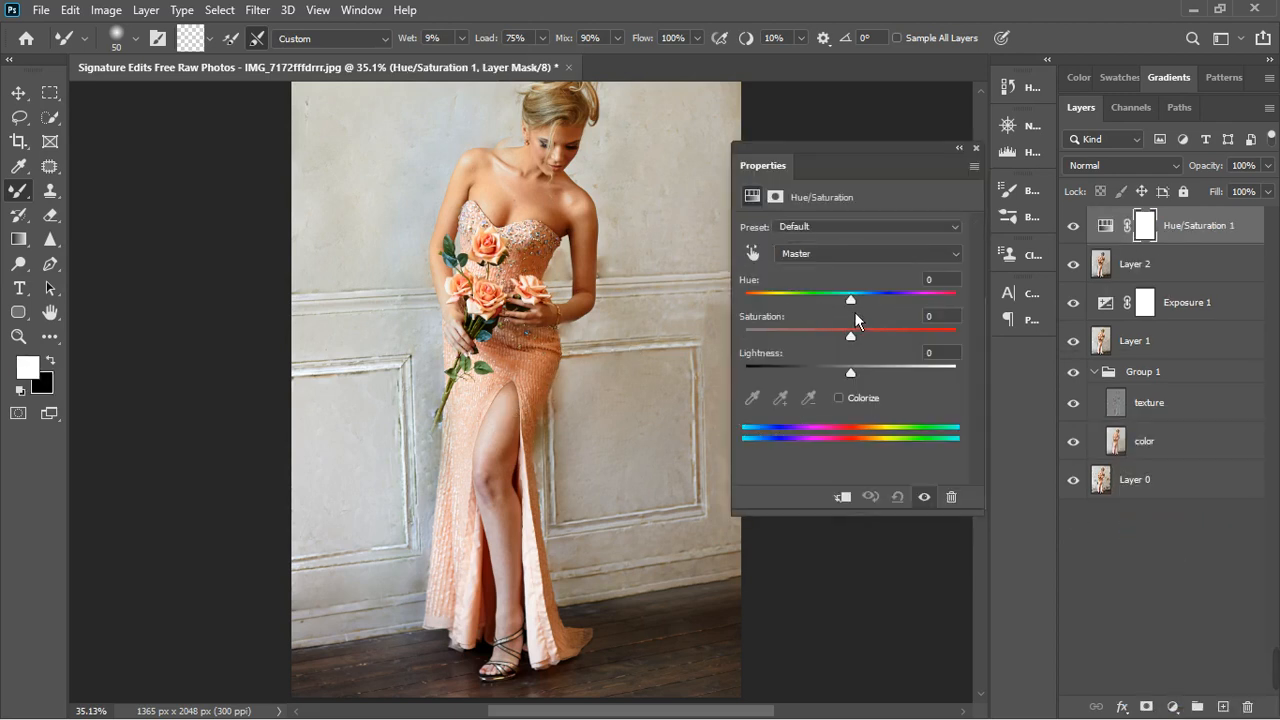
pyautogui.click(758, 259)
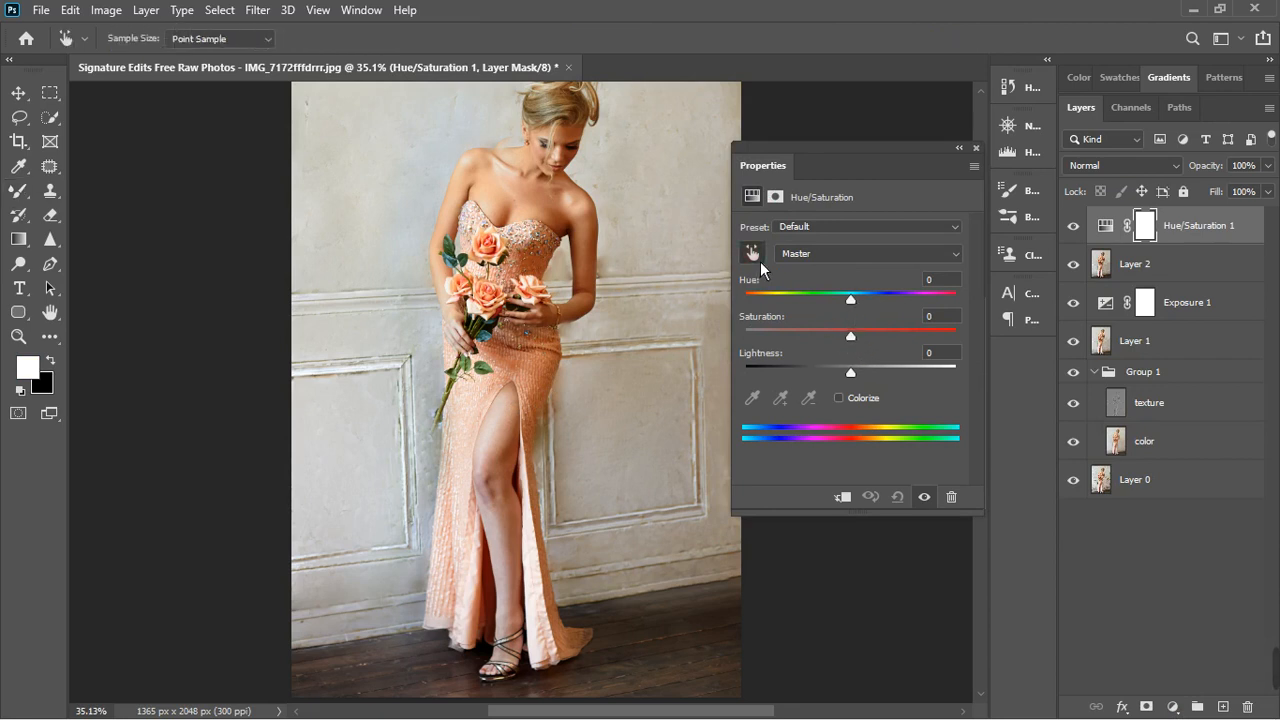
pyautogui.click(505, 440)
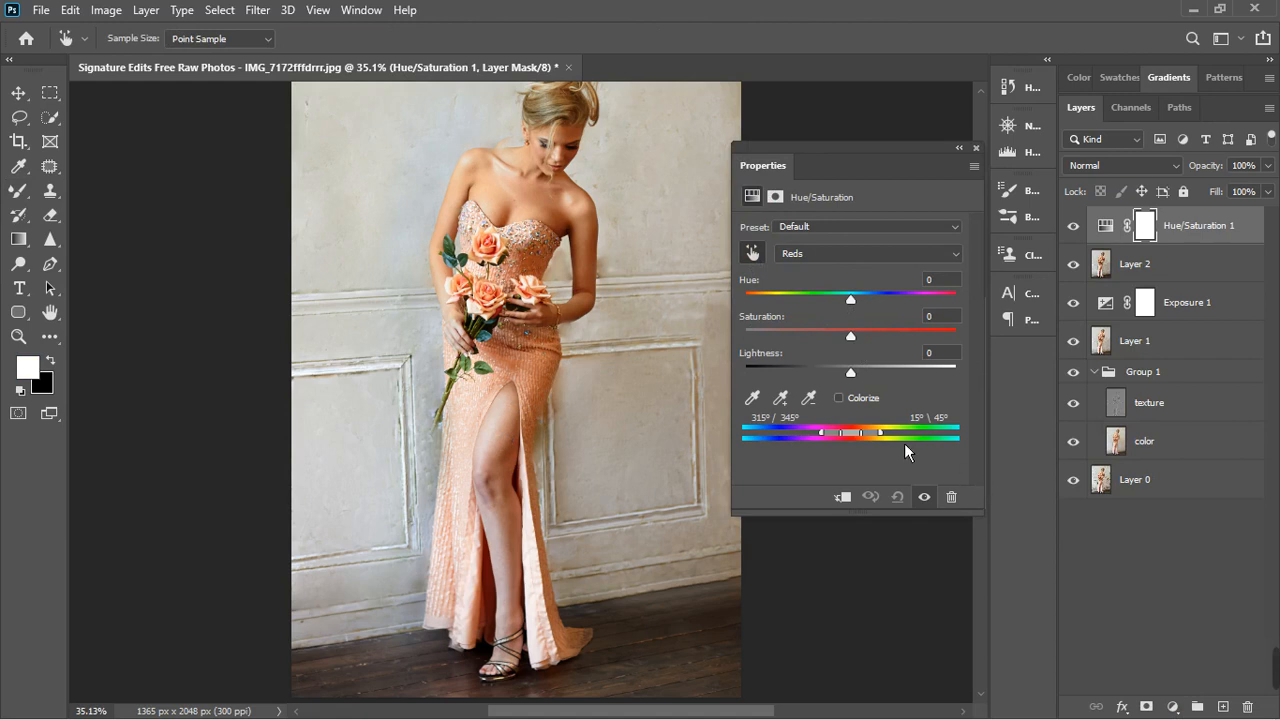
# - Shift the hue of the Reds to +88 and set their affected range to 337°/8° through 27°/55°
pyautogui.moveTo(871, 302); pyautogui.dragTo(916, 302)
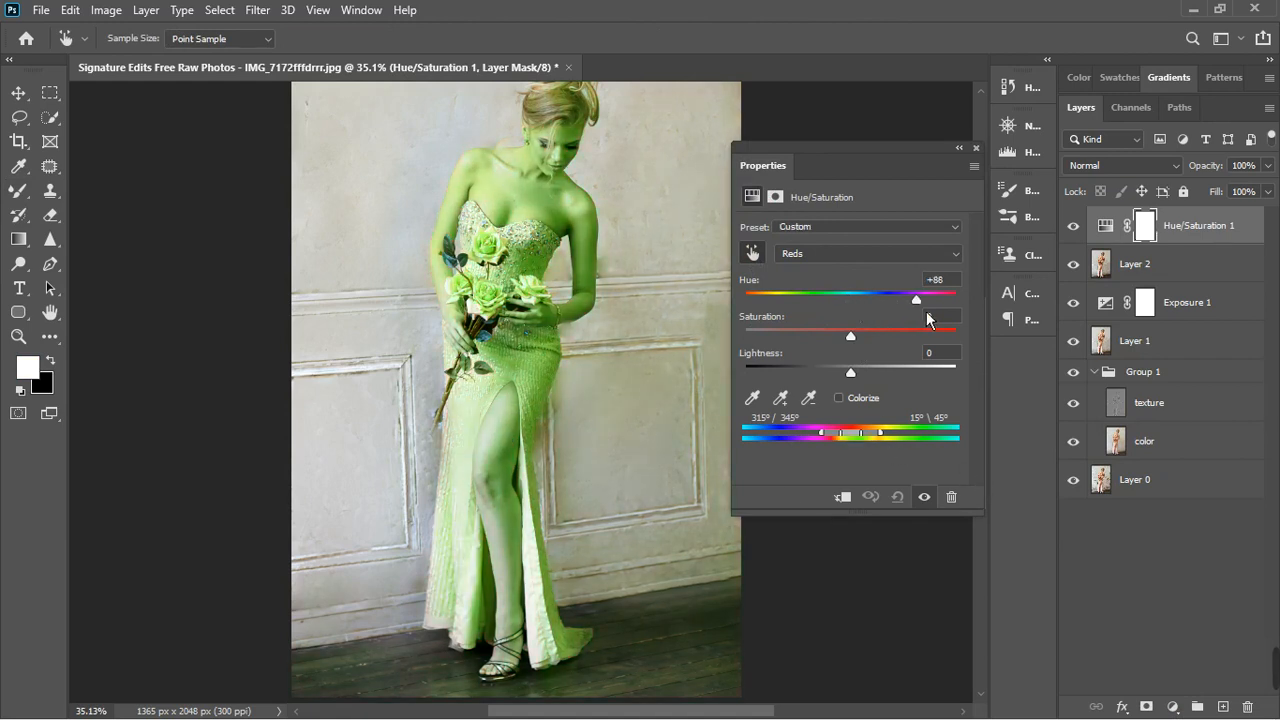
pyautogui.click(872, 368)
pyautogui.moveTo(858, 442)
pyautogui.mouseDown()
pyautogui.moveTo(897, 439)
pyautogui.moveTo(837, 441)
pyautogui.moveTo(852, 441)
pyautogui.mouseUp()
pyautogui.scroll(3, 495, 442)
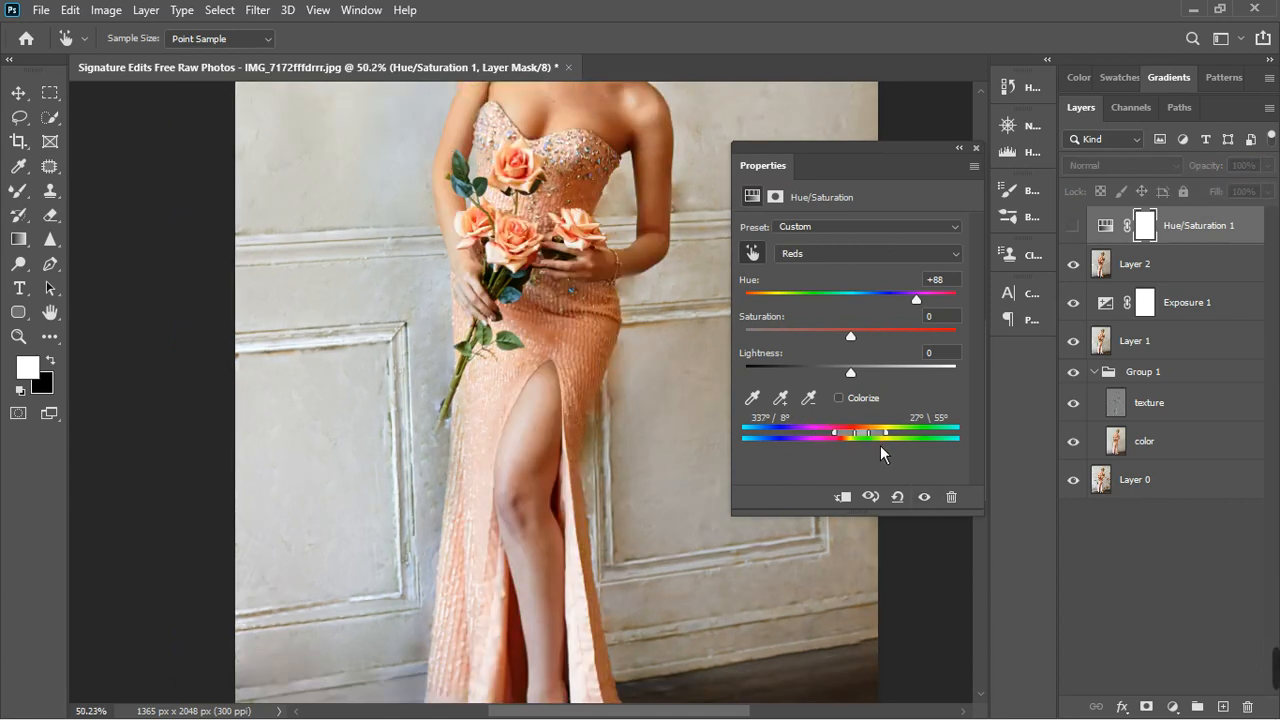
# - Make the Hue/Saturation layer visible again and reset its adjustments to the defaults
pyautogui.click(977, 149)
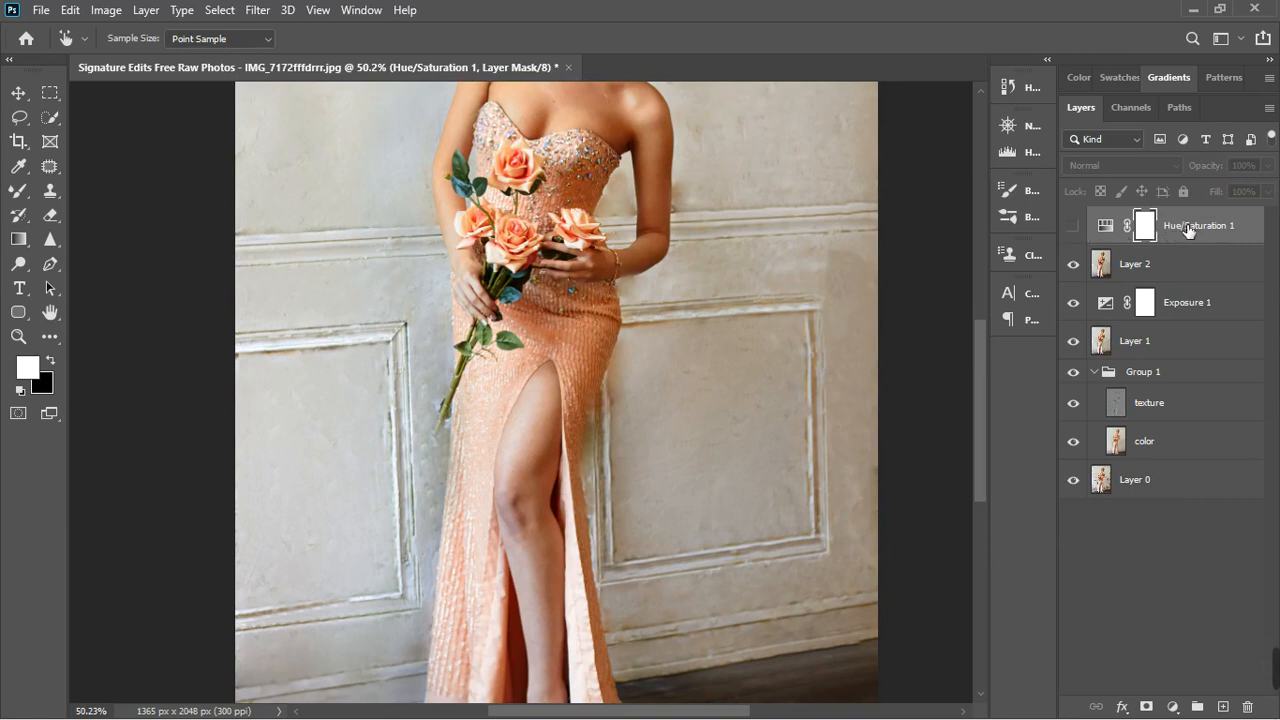
pyautogui.click(1074, 227)
pyautogui.doubleClick(1112, 227)
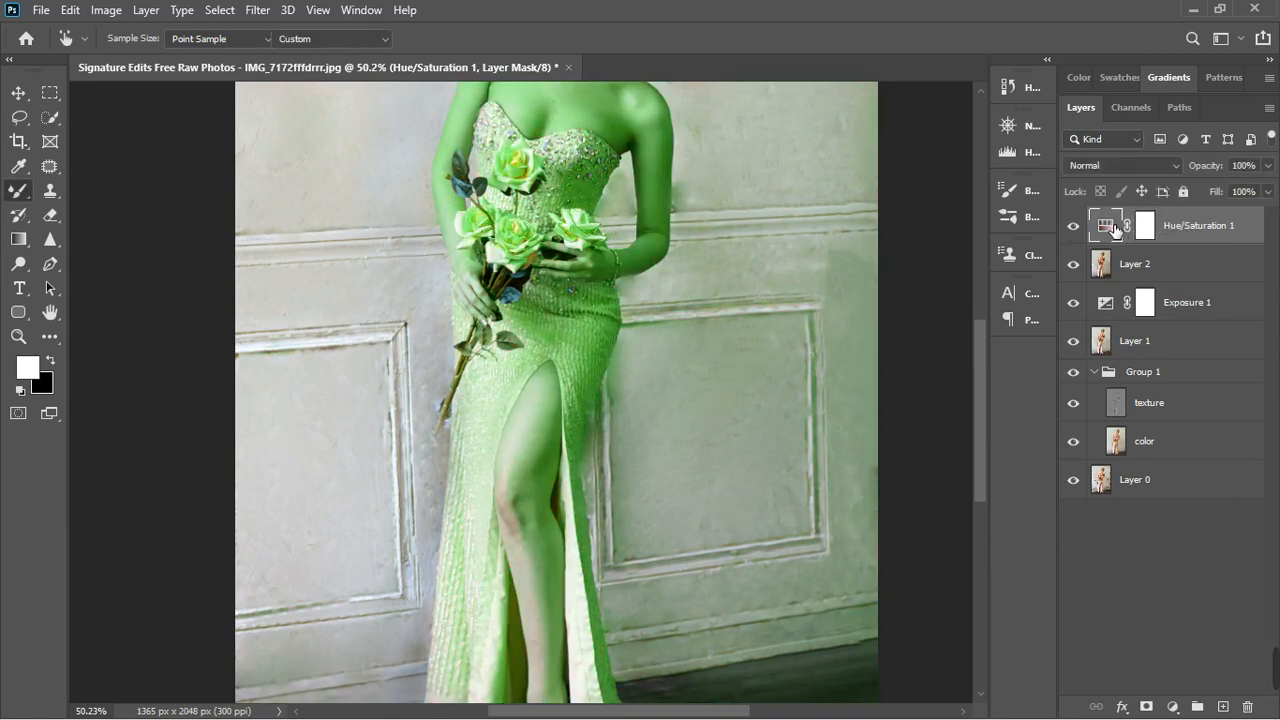
pyautogui.click(897, 498)
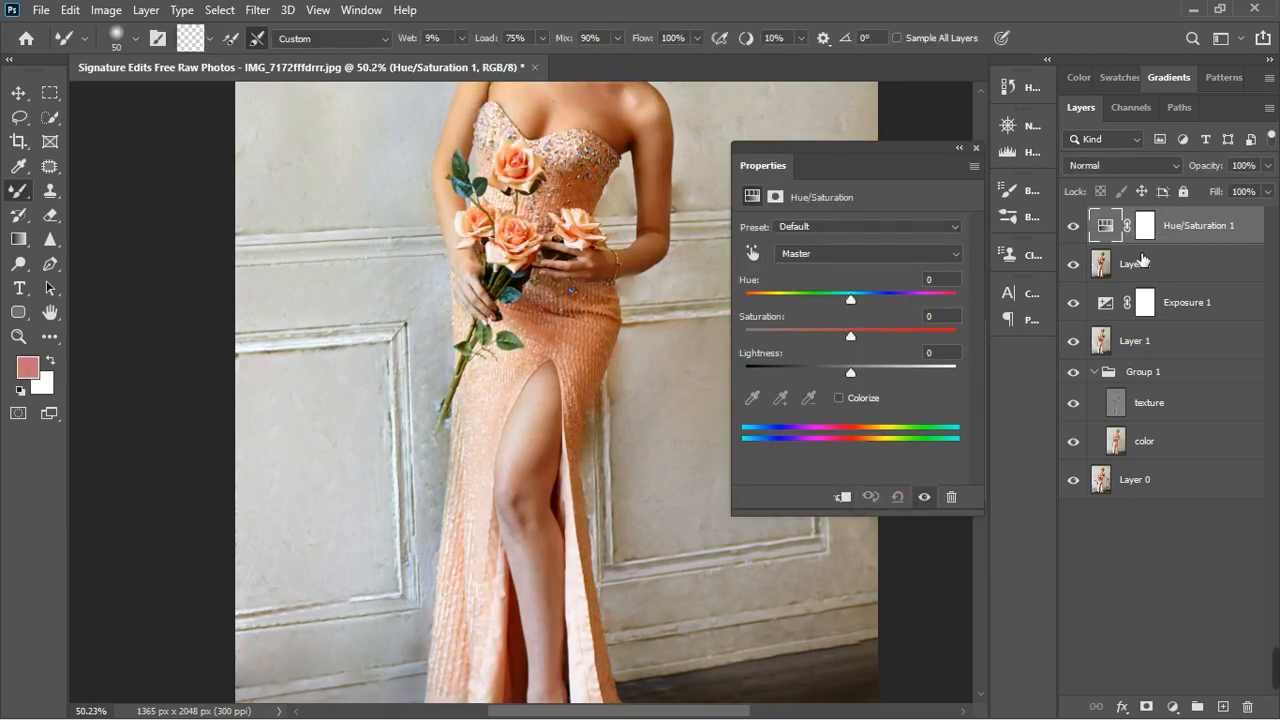
# - Ready the Brush tool with white as the foreground colour and shift the Hue/Saturation layer's master hue to +117
pyautogui.rightClick(22, 194)
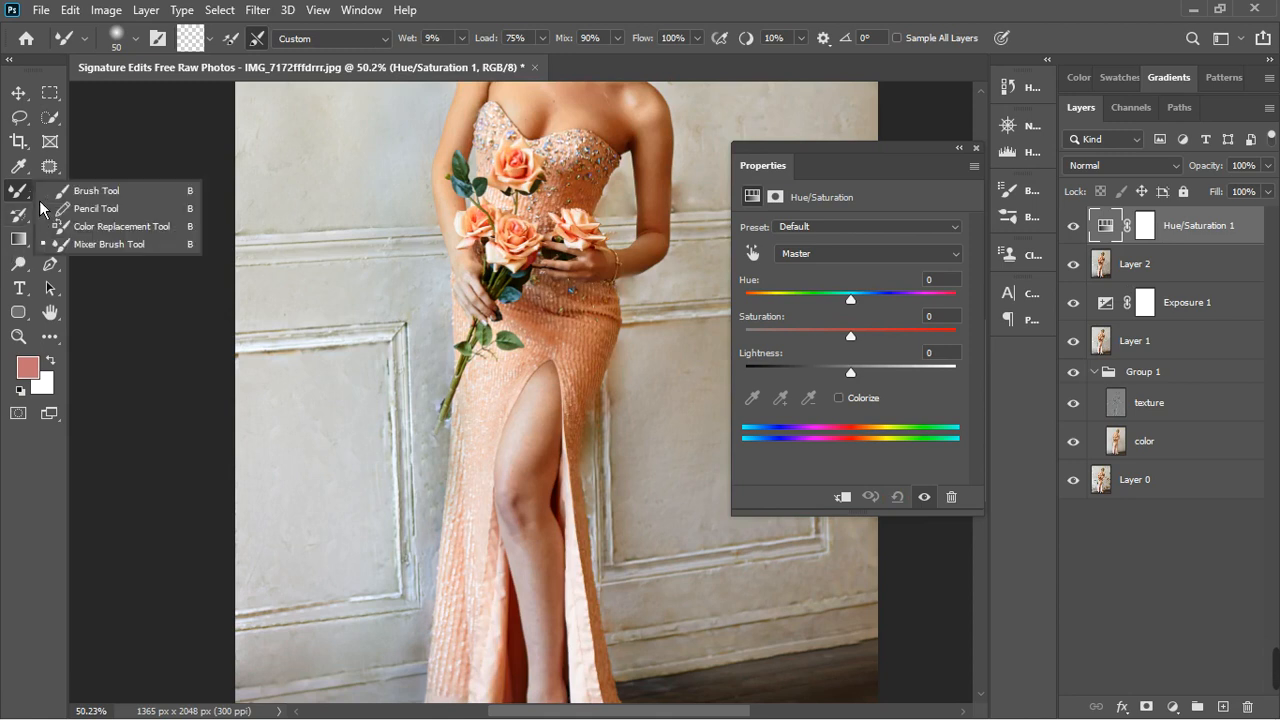
pyautogui.click(96, 190)
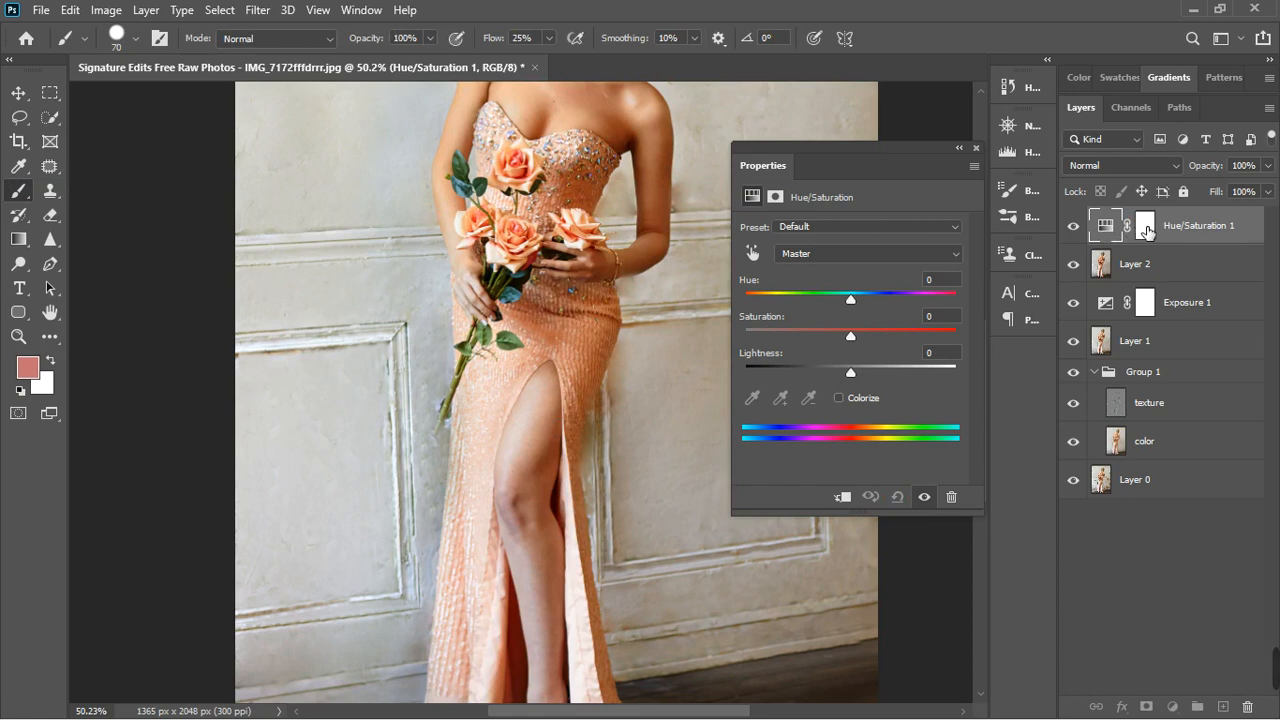
pyautogui.click(1145, 226)
pyautogui.press('d')
pyautogui.press('x')
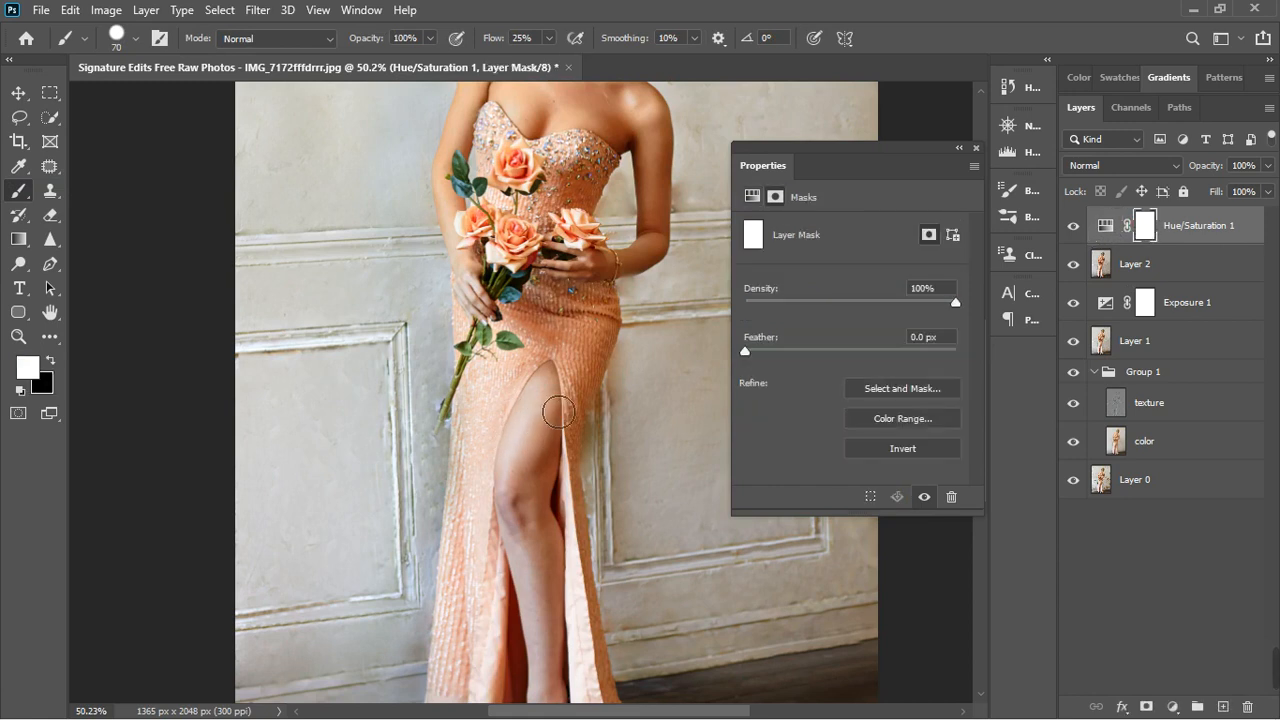
pyautogui.click(1105, 226)
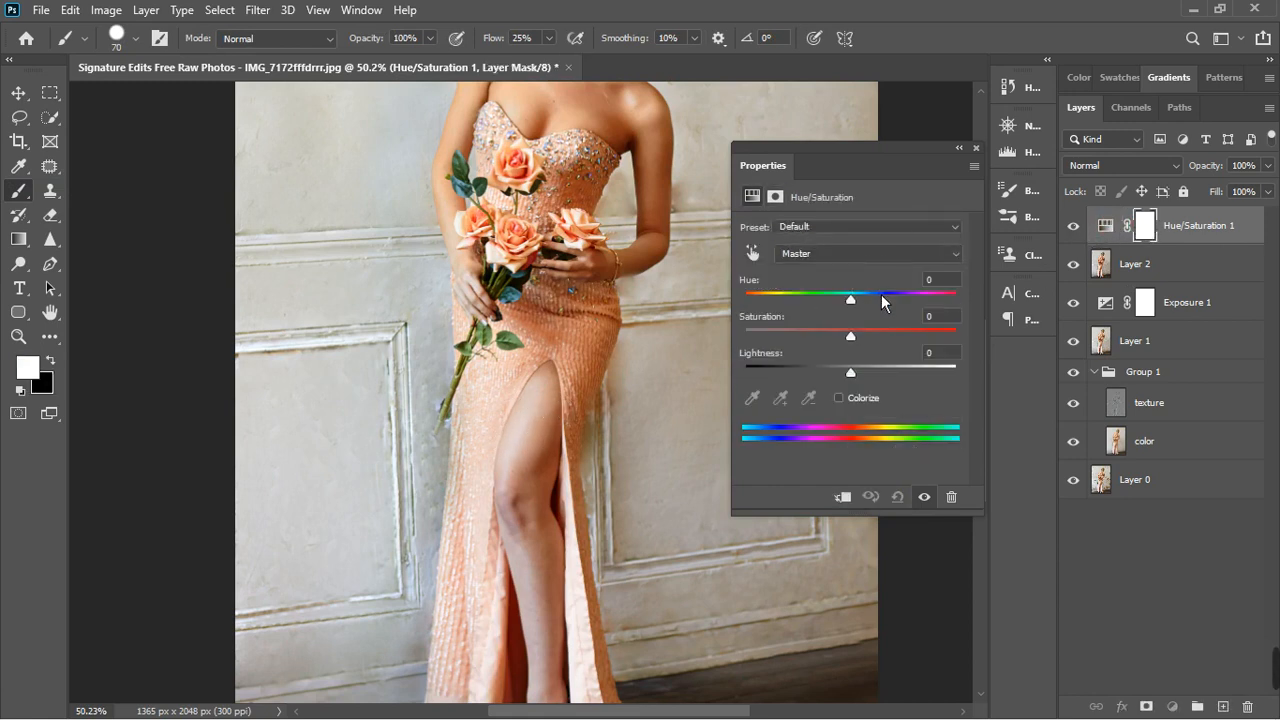
pyautogui.moveTo(850, 300); pyautogui.dragTo(928, 300)
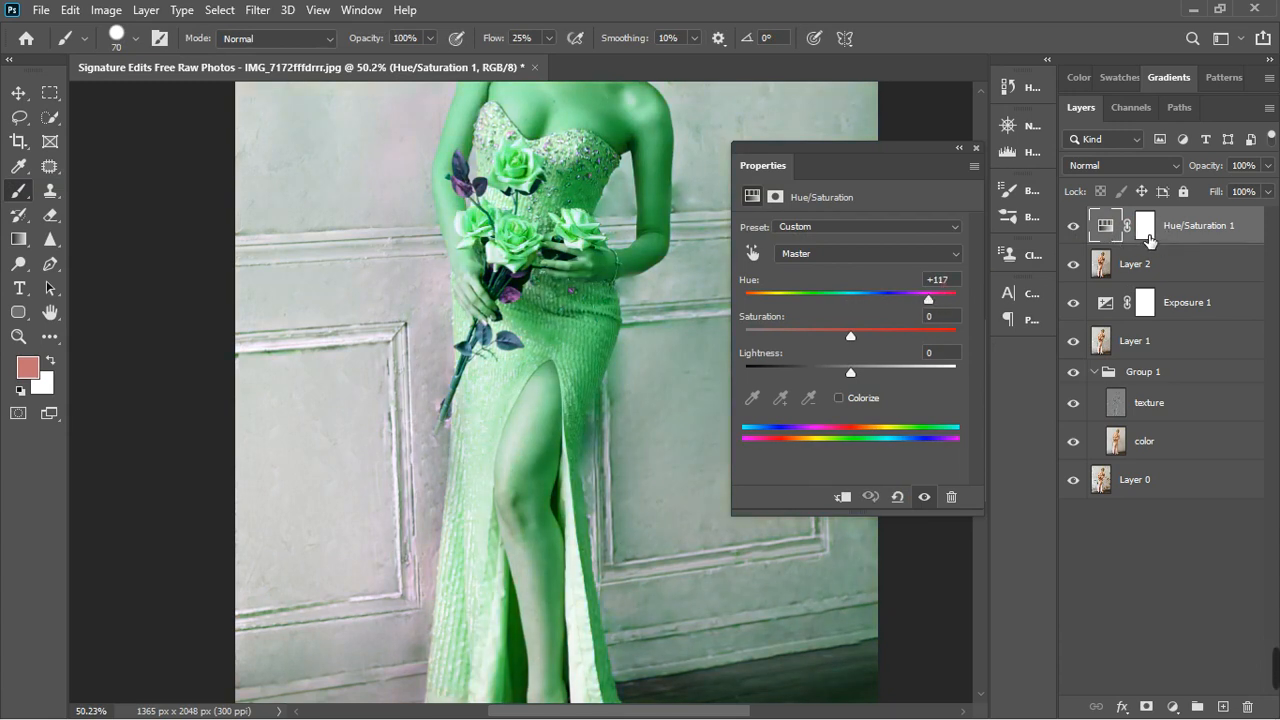
# - Invert the Hue/Saturation layer's mask to black and paint the exposed leg in white on it
pyautogui.click(1148, 230)
pyautogui.hotkey('ctrl', 'i')
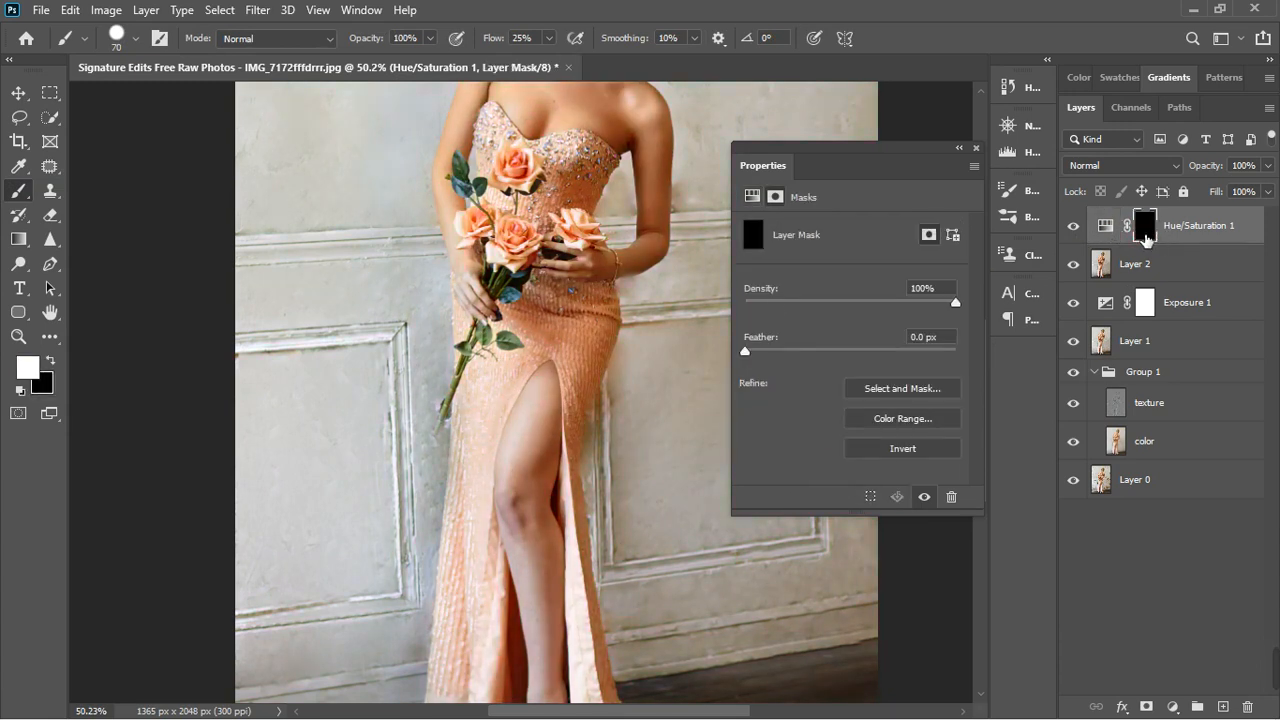
pyautogui.moveTo(550, 418)
pyautogui.mouseDown()
pyautogui.moveTo(542, 503)
pyautogui.moveTo(555, 444)
pyautogui.moveTo(565, 645)
pyautogui.moveTo(556, 519)
pyautogui.mouseUp()
pyautogui.scroll(-2, 556, 519)
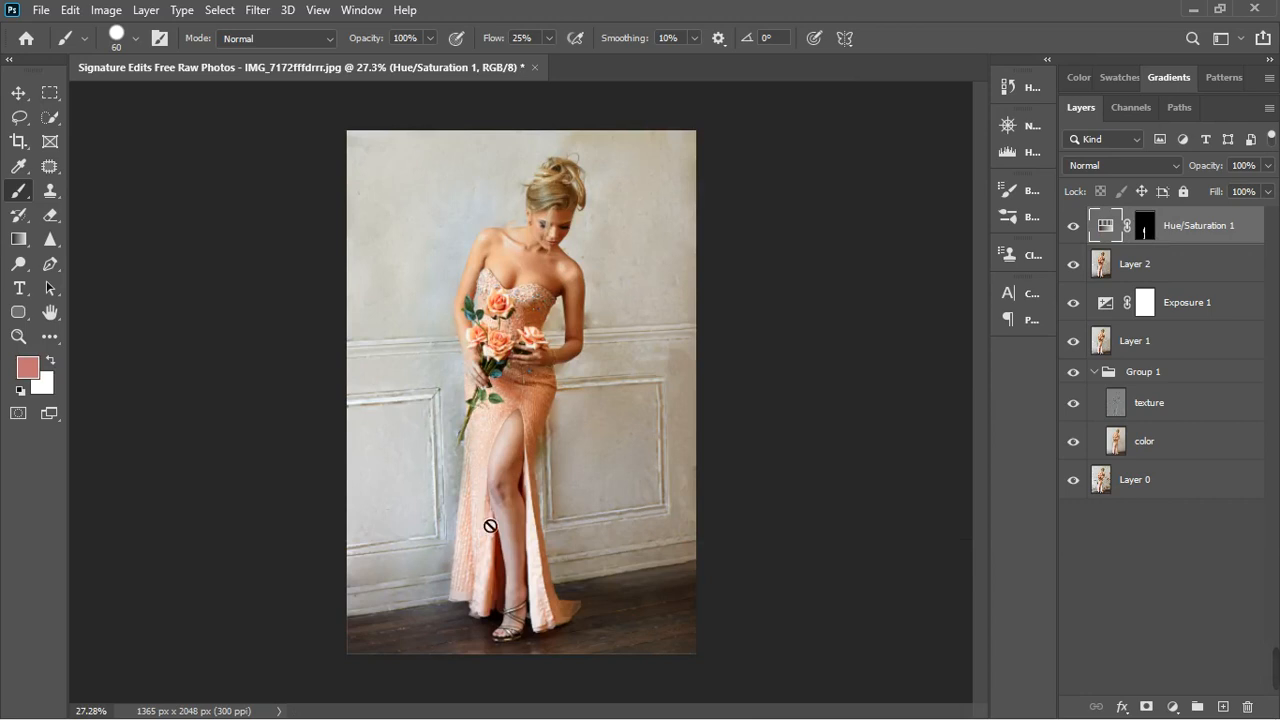
pyautogui.scroll(1, 509, 506)
# - Raise the saturation of the leg's Hue/Saturation adjustment to +15
pyautogui.doubleClick(1120, 230)
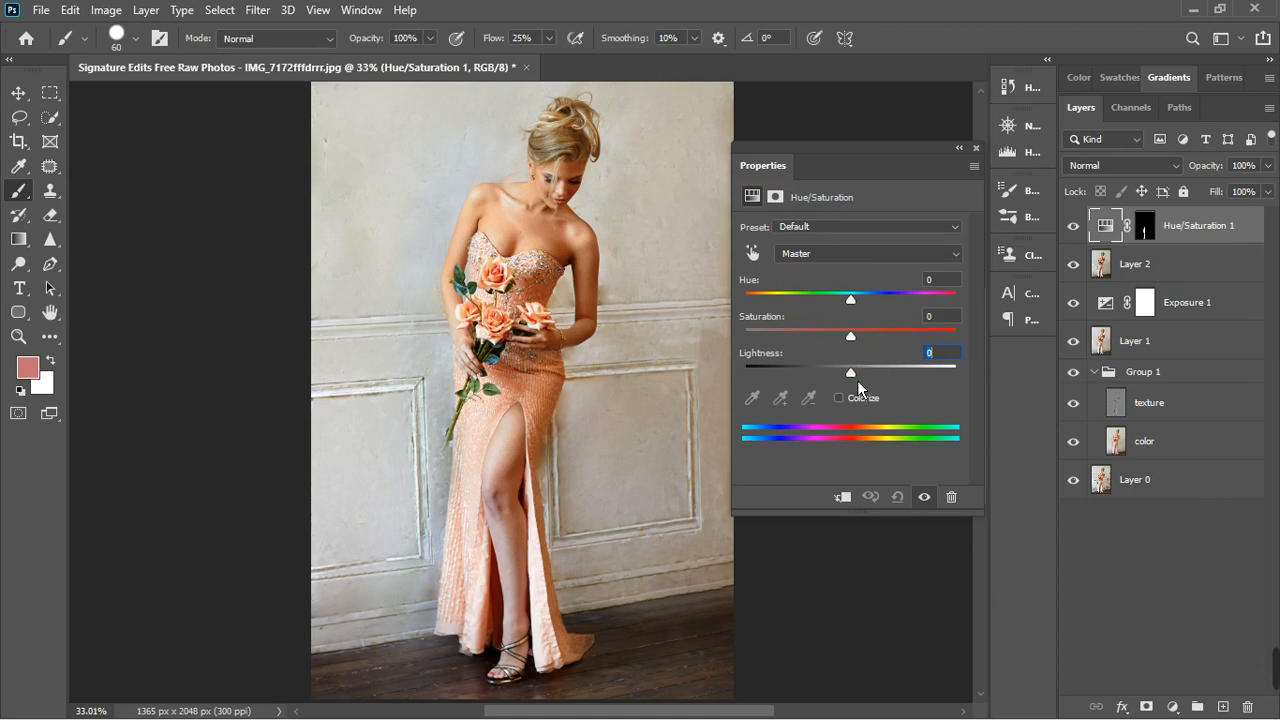
pyautogui.moveTo(861, 380); pyautogui.dragTo(859, 380)
pyautogui.moveTo(860, 345); pyautogui.dragTo(875, 344)
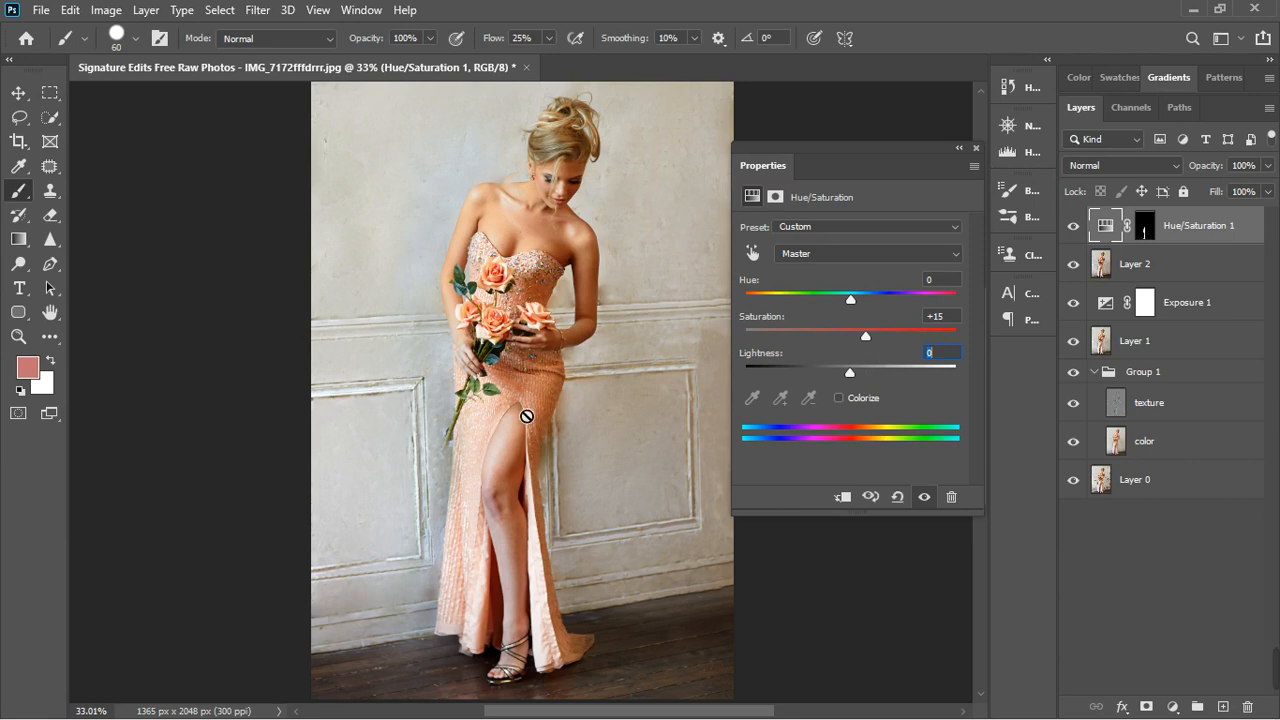
# - Toggle the Hue/Saturation adjustment off and on to compare the leg's skin tone with the rest of the portrait
pyautogui.press('v')
pyautogui.hotkey('ctrl', '-')
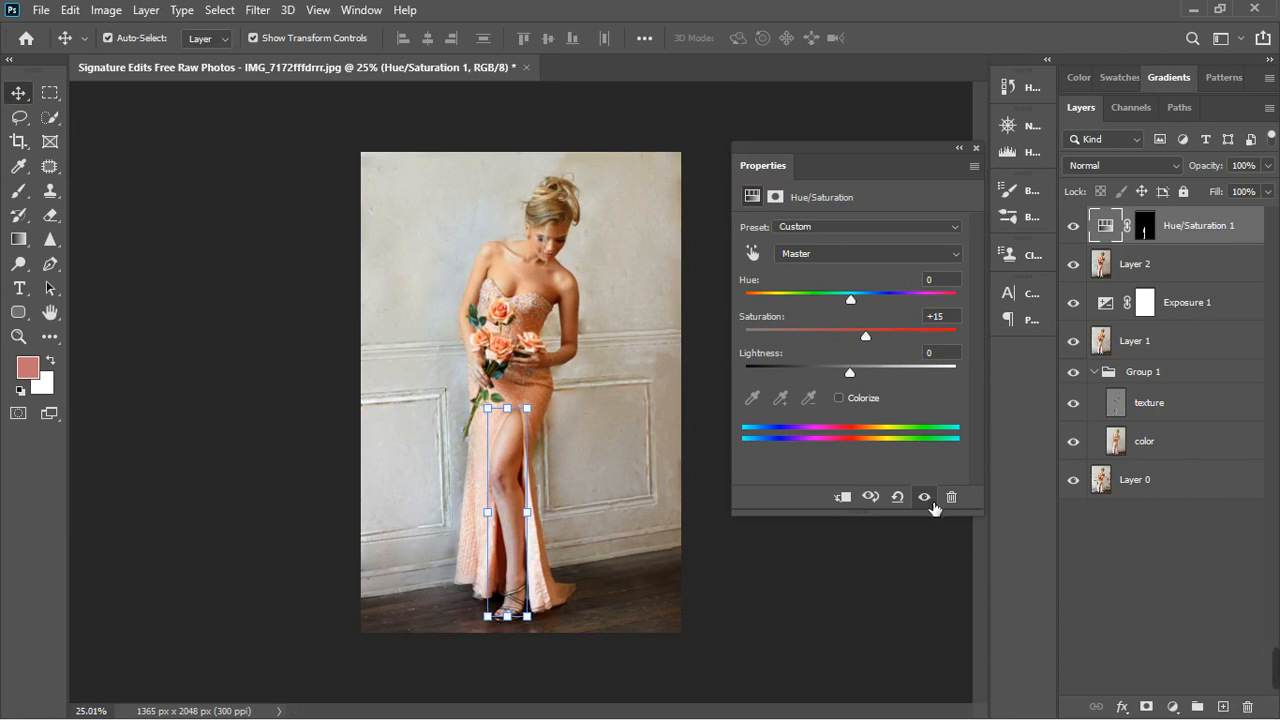
pyautogui.click(924, 497)
pyautogui.click(924, 497)
pyautogui.click(930, 504)
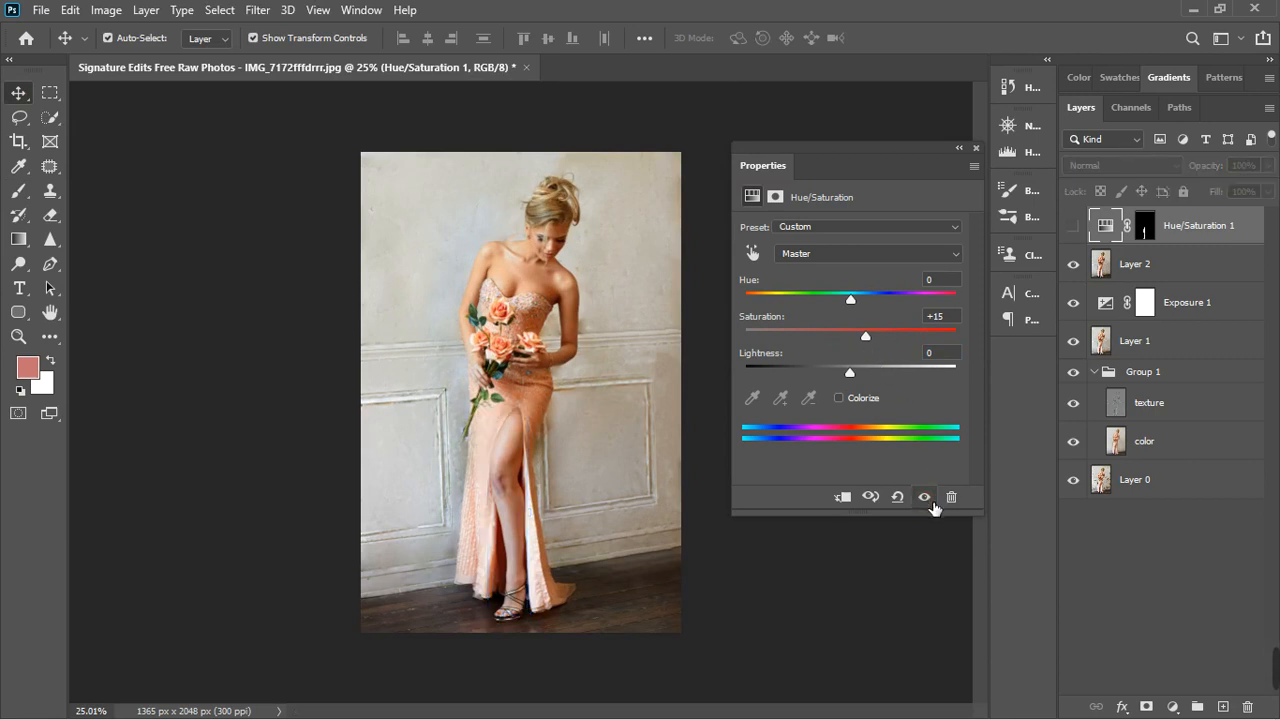
pyautogui.click(931, 505)
pyautogui.click(931, 505)
pyautogui.click(931, 505)
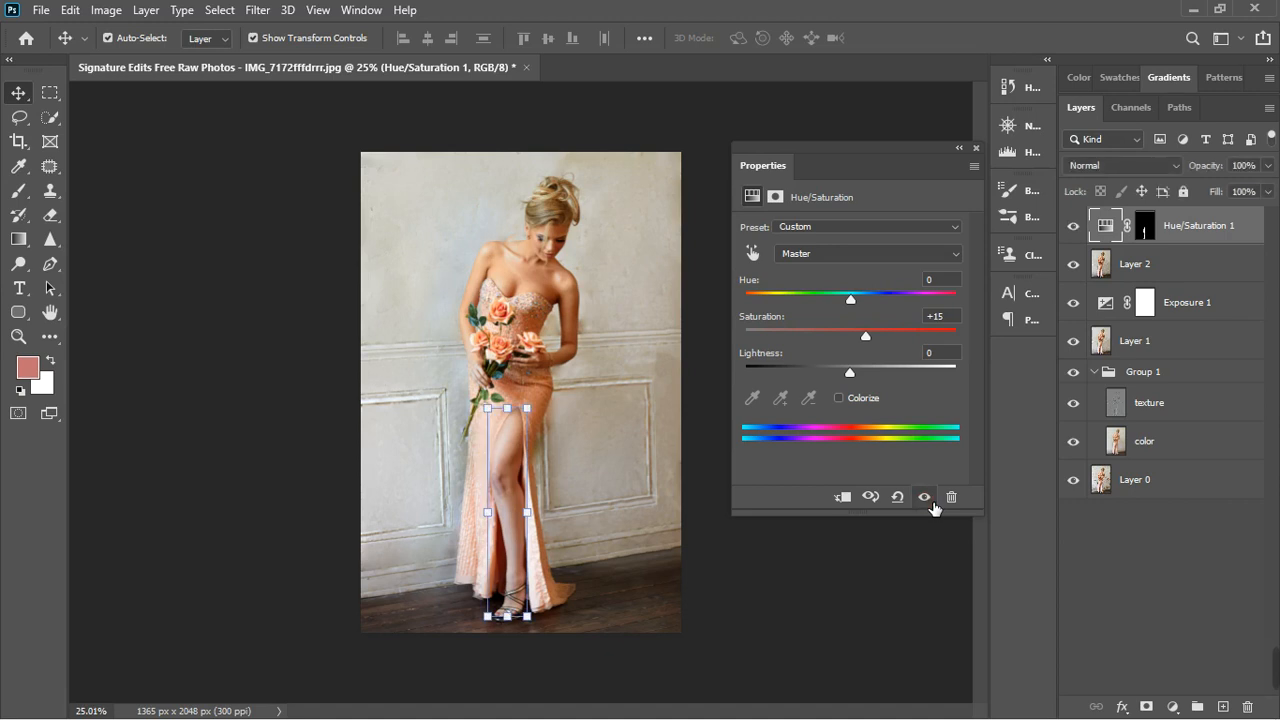
# - Set both the lightness and the hue of the leg's Hue/Saturation adjustment to -3
pyautogui.hotkey('ctrl', '+')
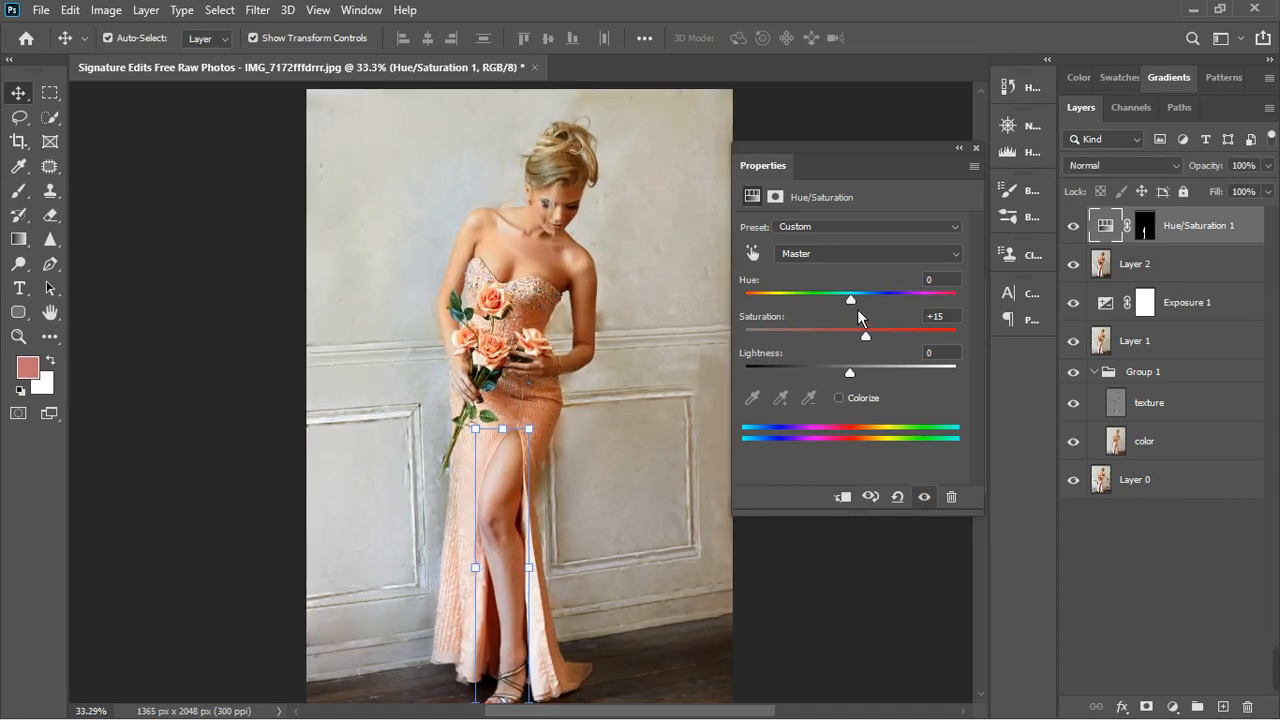
pyautogui.moveTo(855, 378); pyautogui.dragTo(853, 378)
pyautogui.hotkey('ctrl', '-')
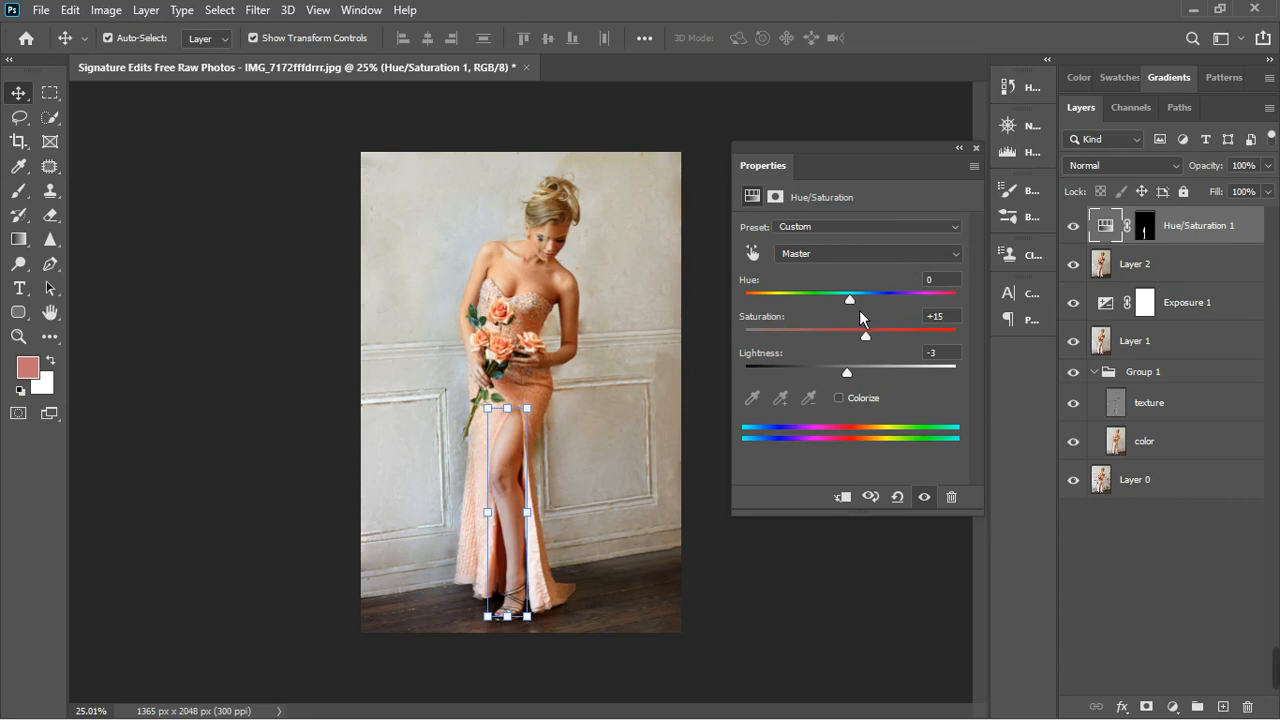
pyautogui.moveTo(860, 311); pyautogui.dragTo(859, 312)
pyautogui.click(976, 148)
# - Check the leg's colour with the Hue/Saturation layer hidden and shown again
pyautogui.hotkey('ctrl', '+')
pyautogui.click(621, 397)
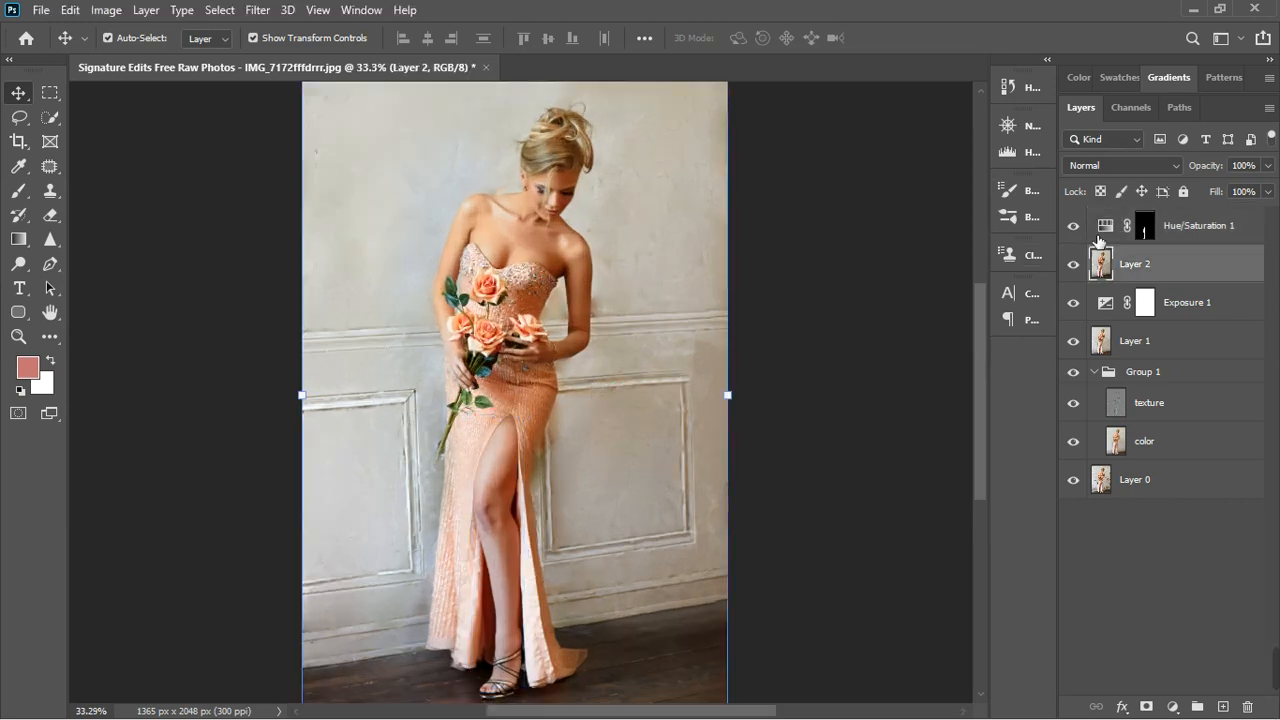
pyautogui.click(1075, 227)
pyautogui.click(1076, 228)
# - Fine-tune the slider values of the leg's Hue/Saturation adjustment once more
pyautogui.doubleClick(1110, 230)
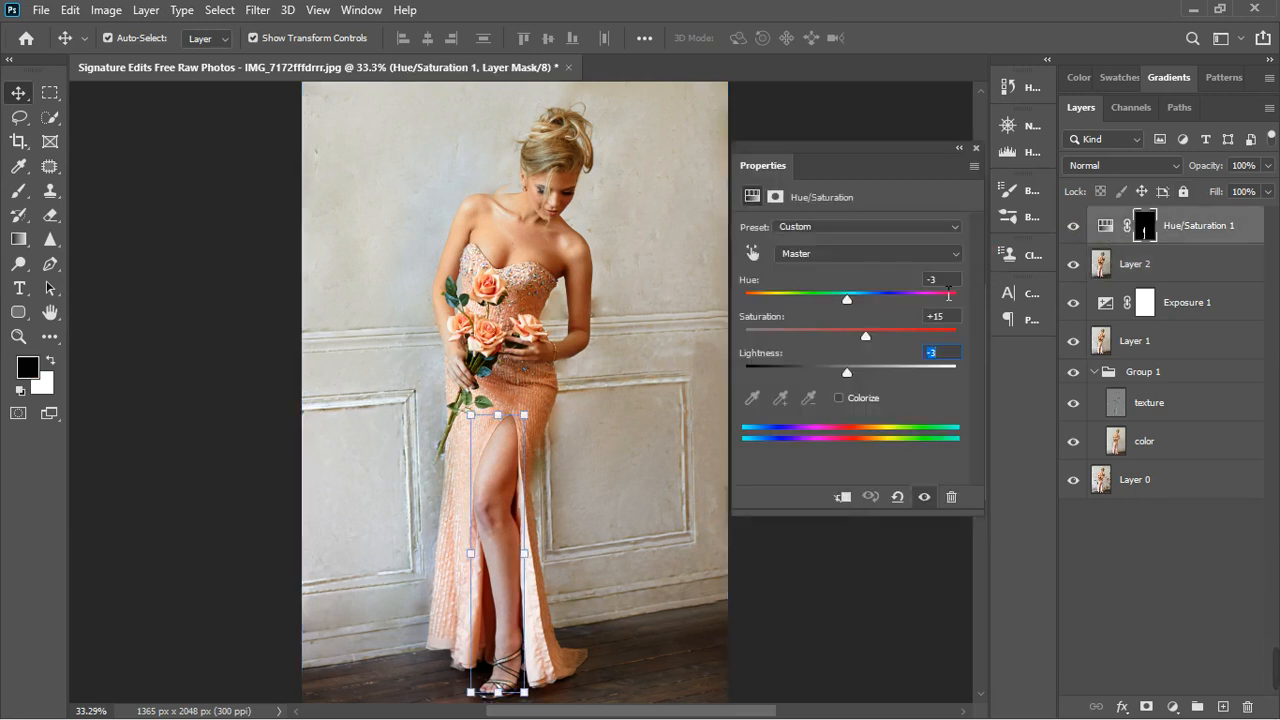
pyautogui.moveTo(874, 347); pyautogui.dragTo(869, 346)
pyautogui.write('0')
pyautogui.moveTo(855, 309); pyautogui.dragTo(862, 342)
pyautogui.click(977, 149)
# - Hide the Hue/Saturation layer to review the whole portrait without it, and deselect all layers
pyautogui.scroll(-5, 528, 515)
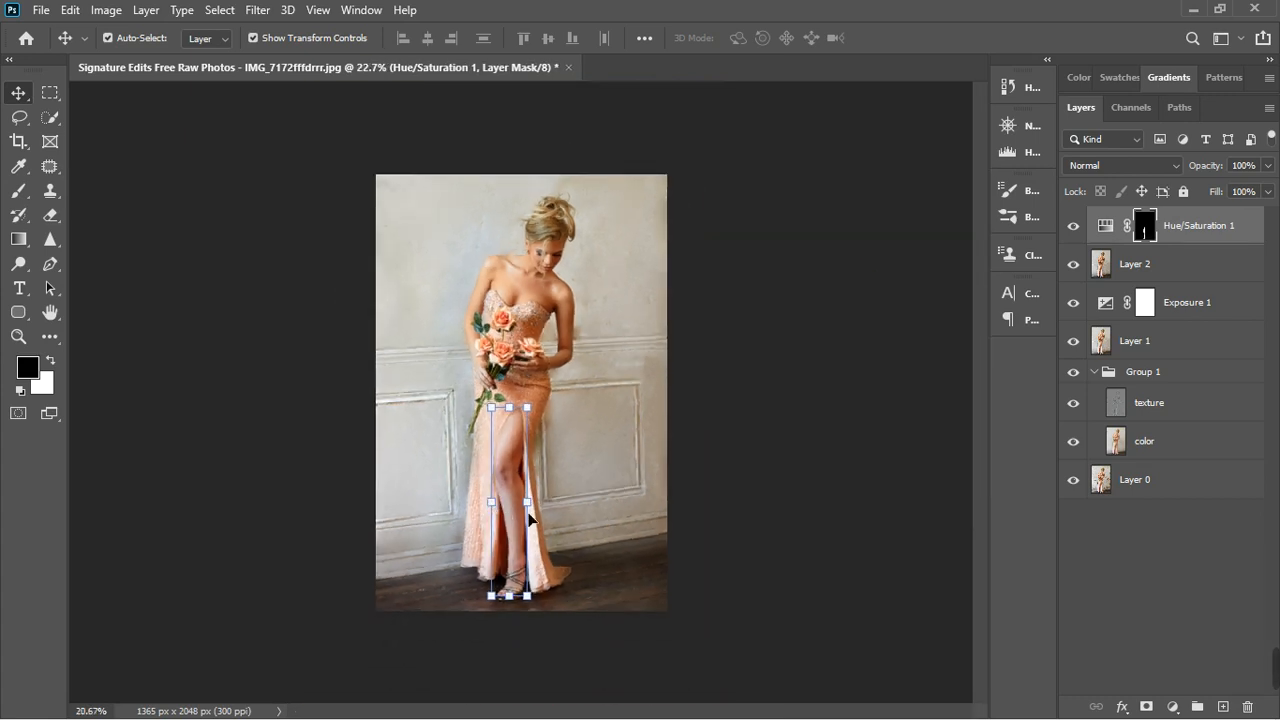
pyautogui.click(530, 517)
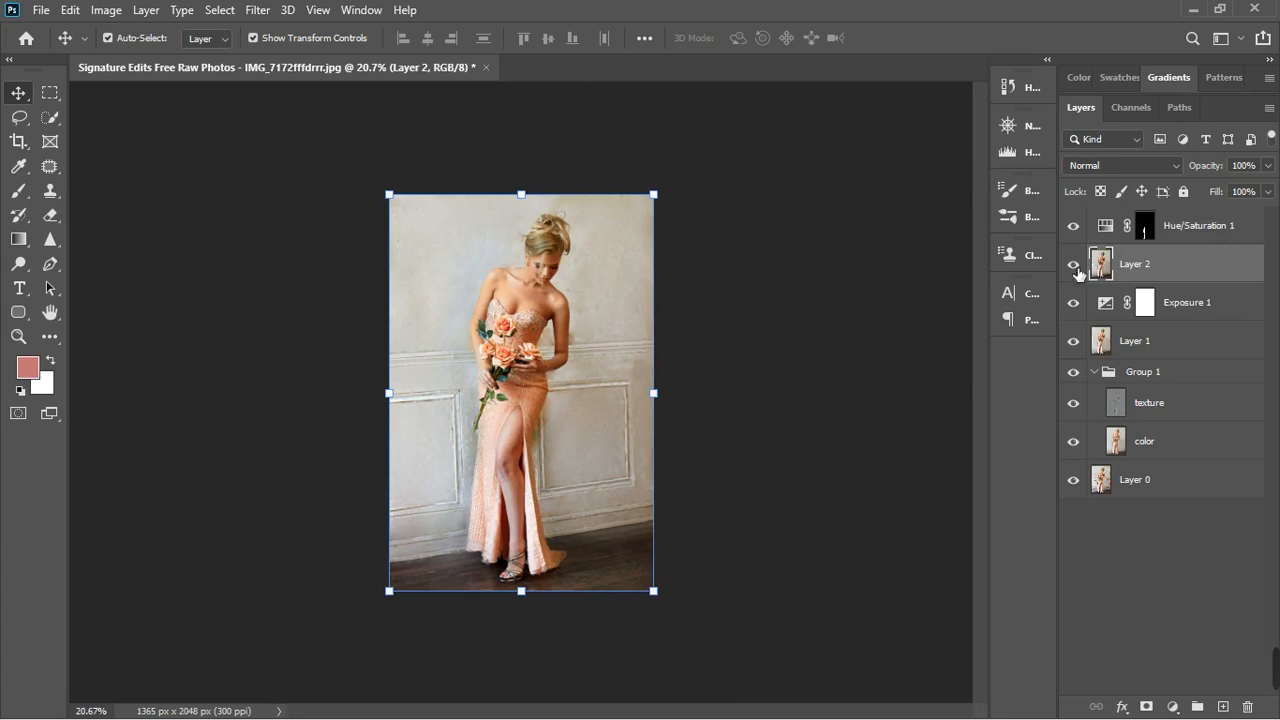
pyautogui.click(1075, 228)
pyautogui.scroll(5, 495, 450)
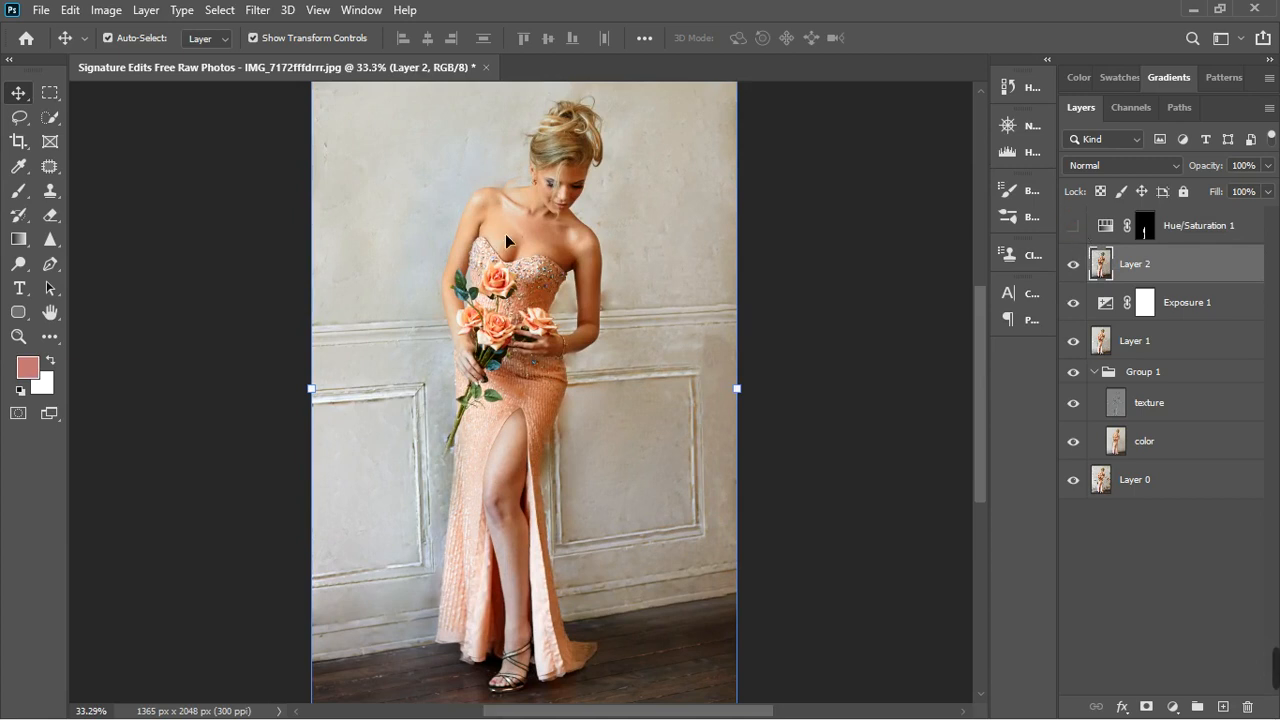
pyautogui.scroll(-2, 530, 290)
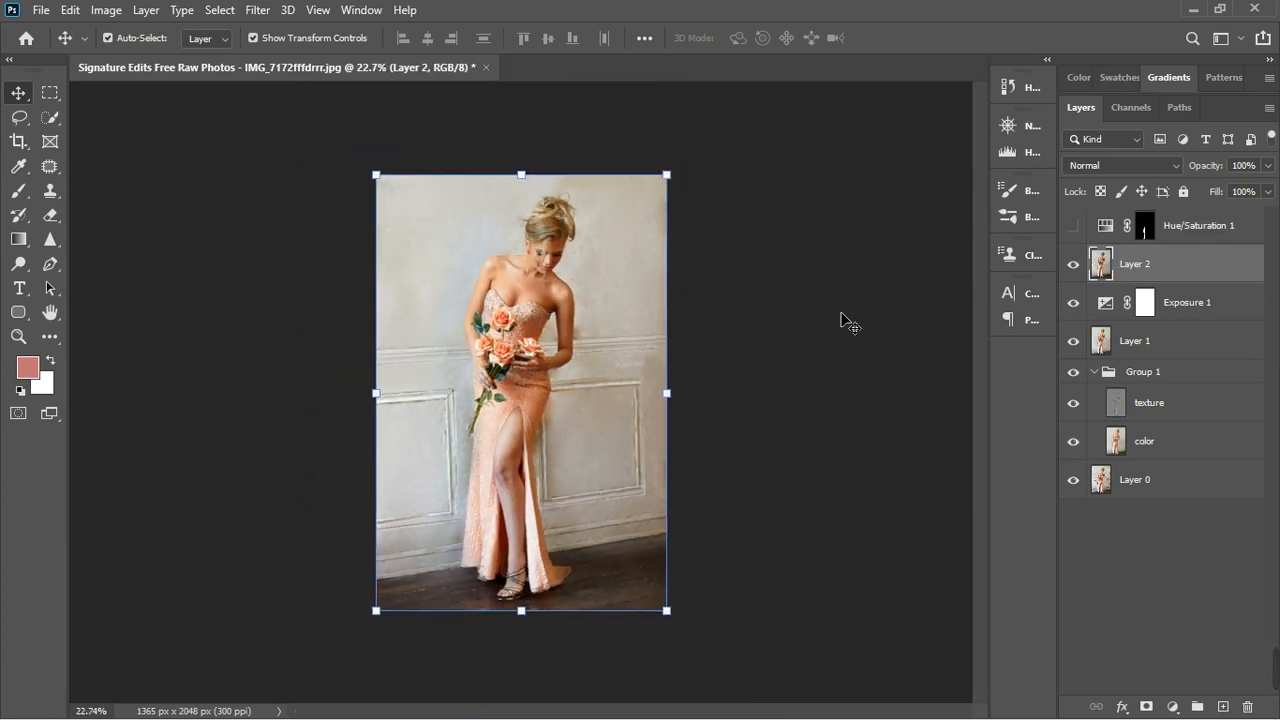
pyautogui.click(768, 326)
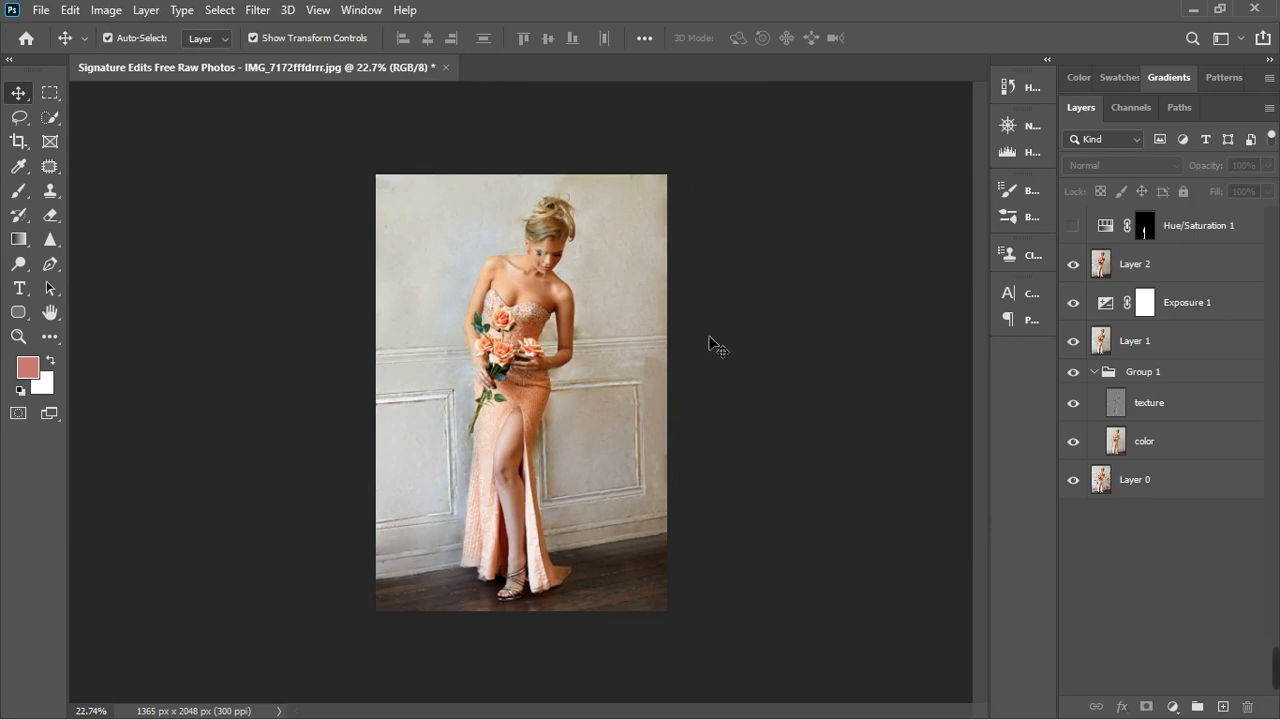